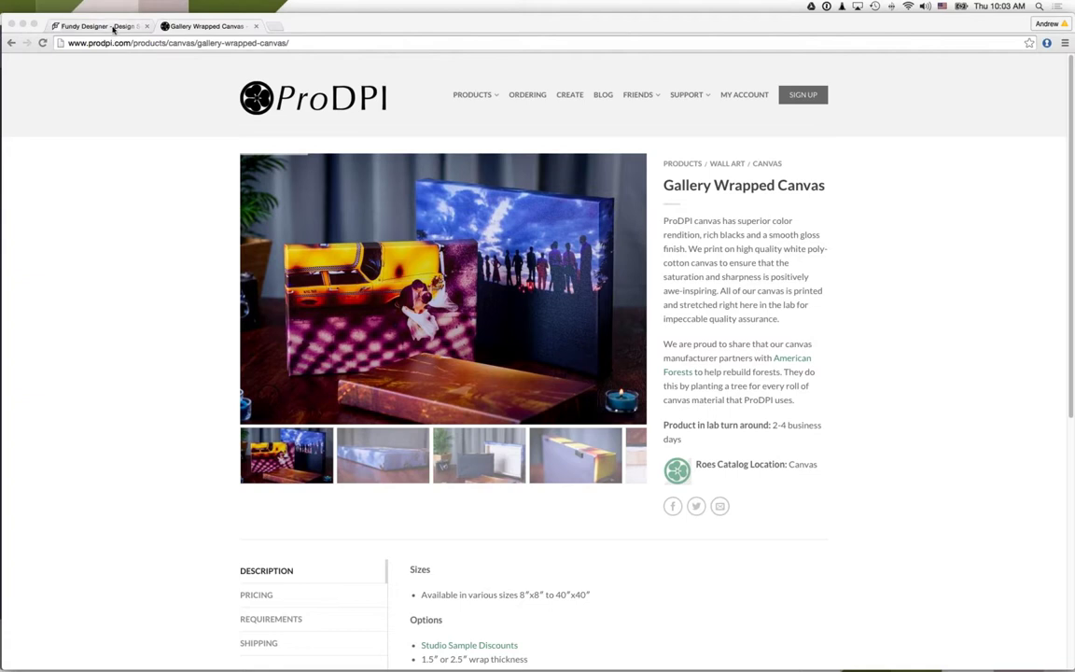
Review the Fundy Designer home page and browse ProDPI's wall art catalogue, including its canvas, metal and wood products.
left_click(98, 26)
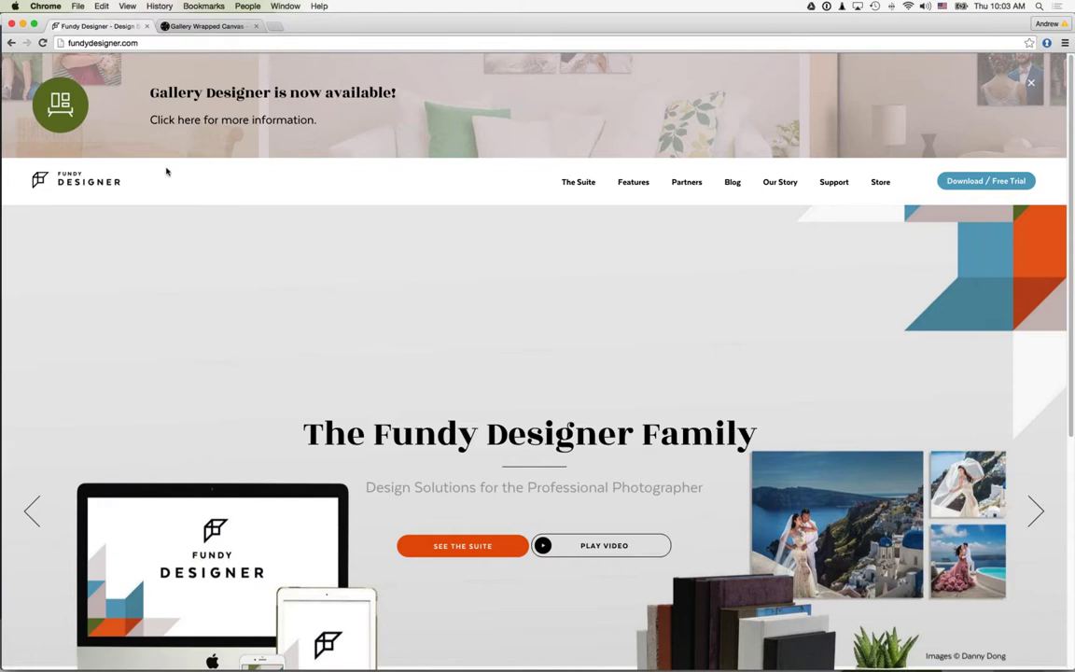
left_click(227, 27)
key("super+bracketleft")
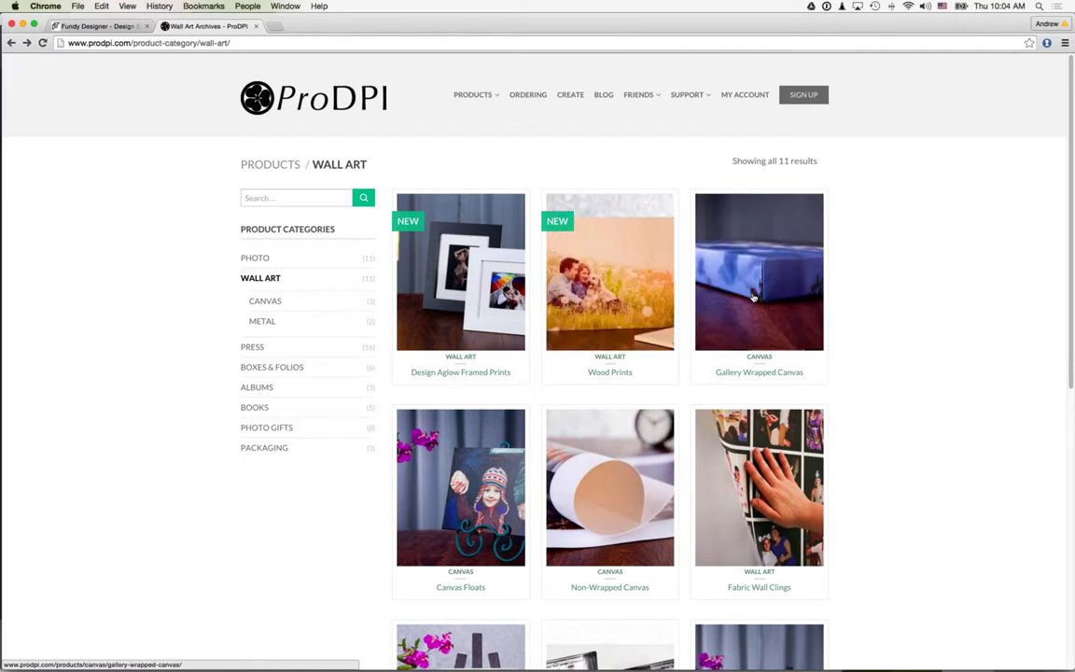
scroll(754, 297, "down", 4)
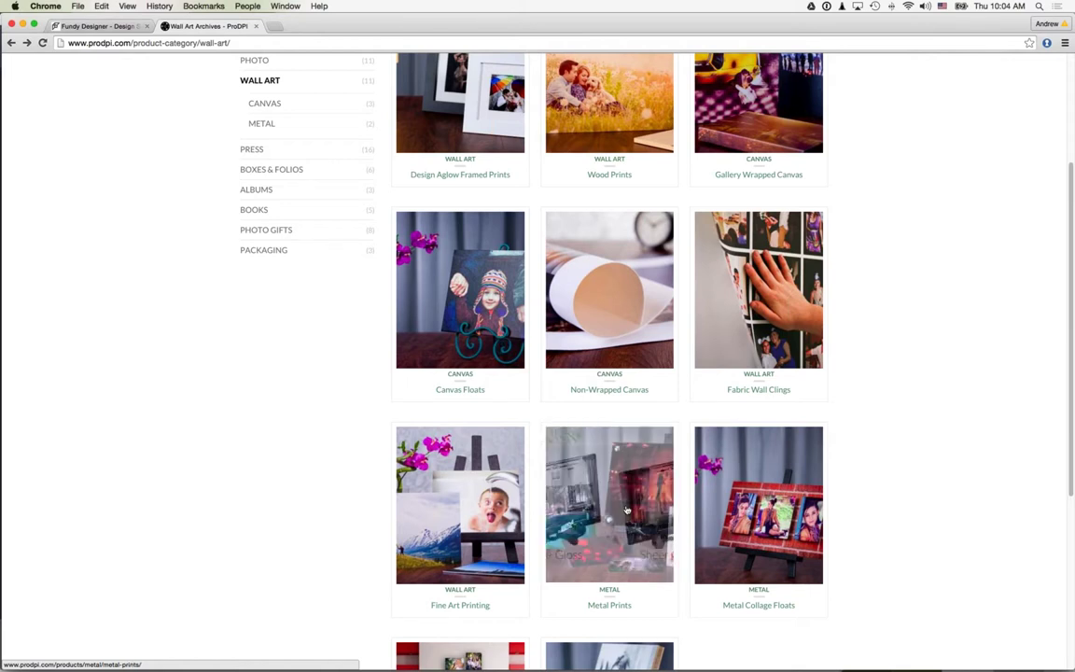
scroll(572, 543, "down", 4)
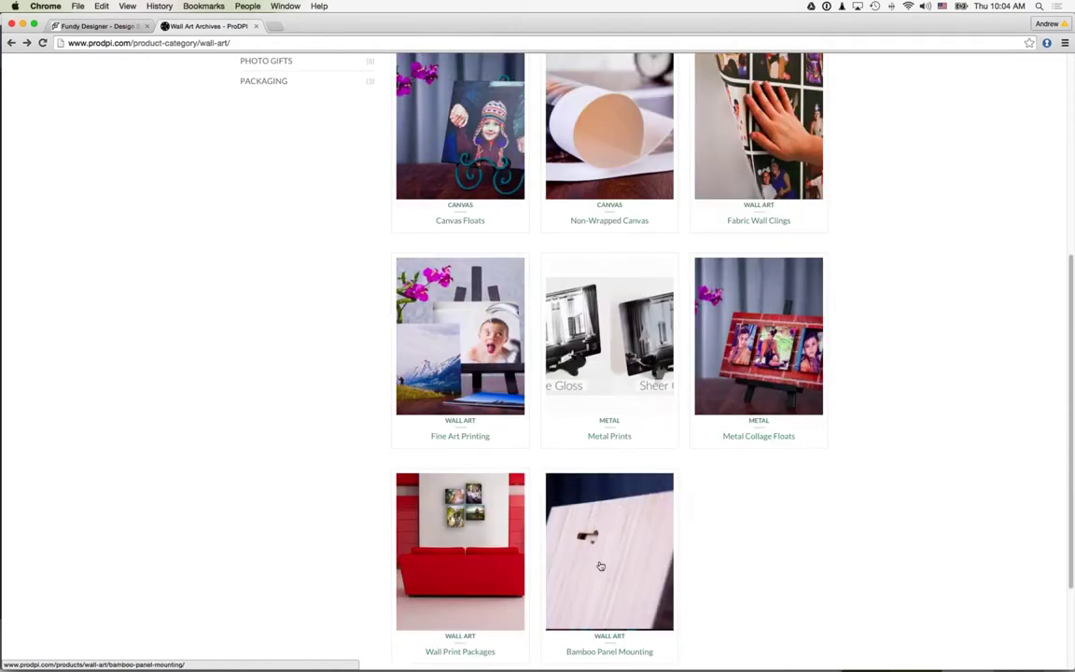
scroll(607, 555, "up", 1)
scroll(607, 555, "up", 5)
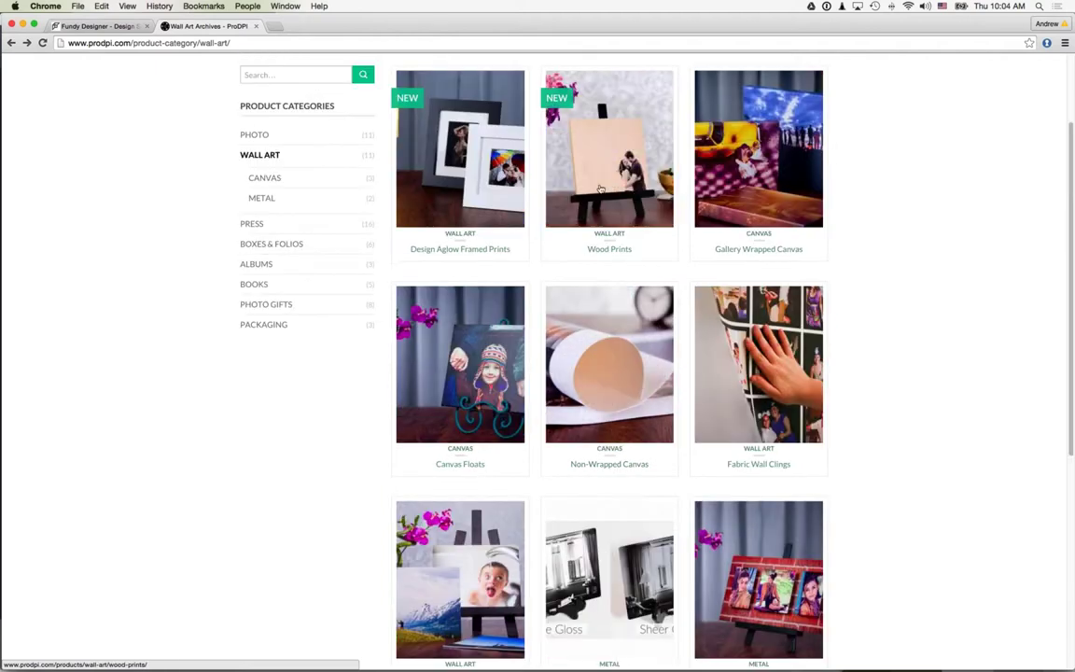
scroll(615, 506, "down", 1)
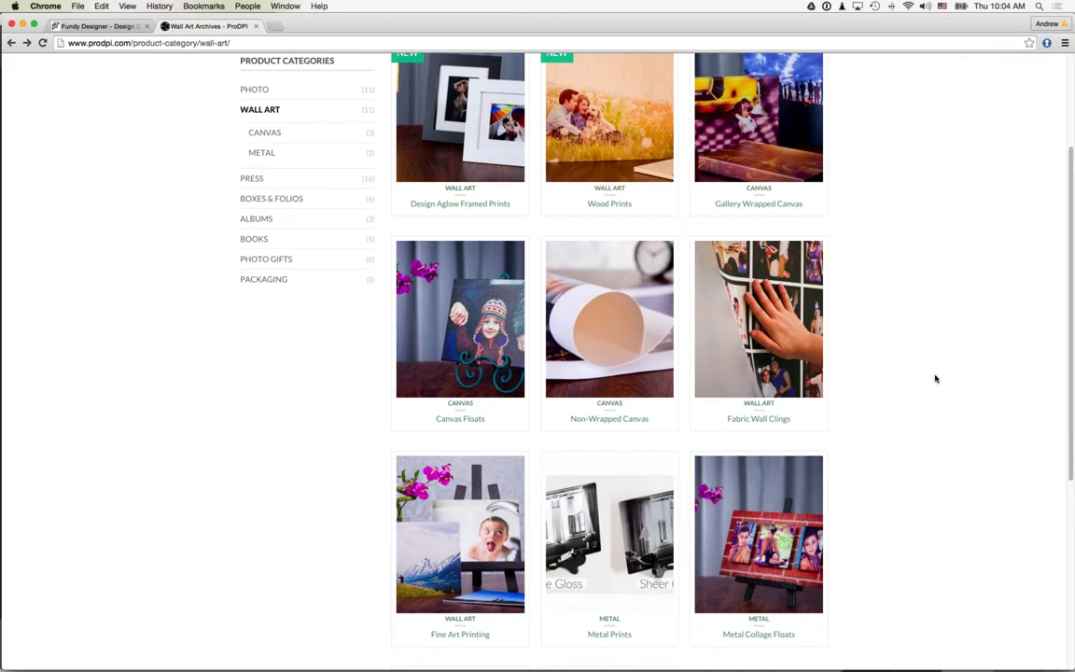
scroll(643, 466, "up", 4)
scroll(644, 467, "down", 1)
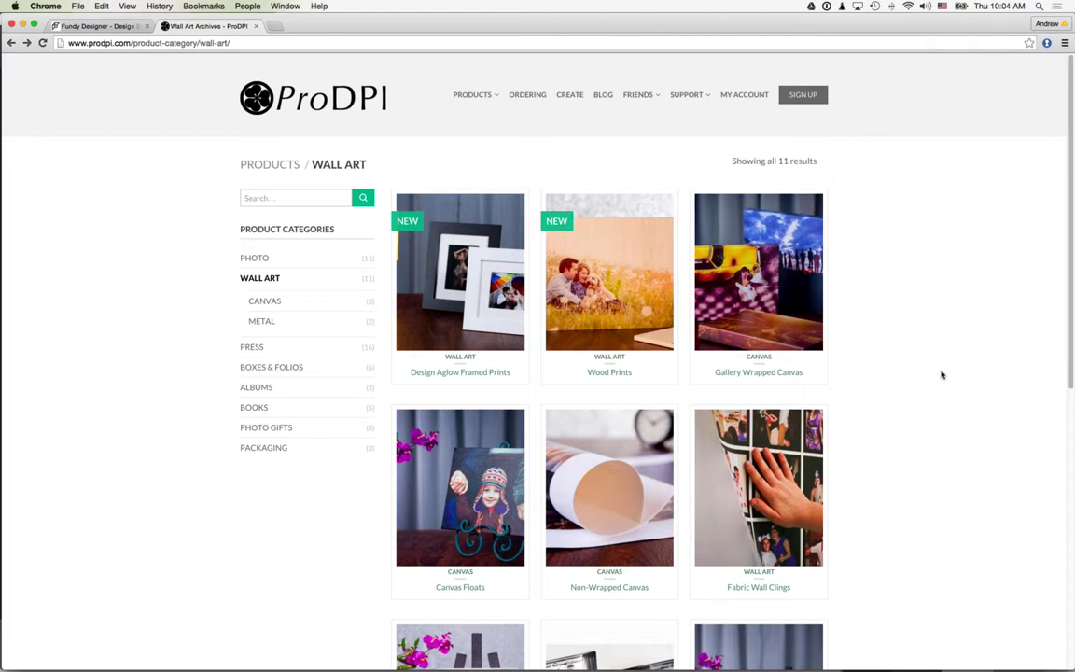
Switch to Fundy Designer and open the Webinar gallery from the most recent project.
mouse_move(623, 665)
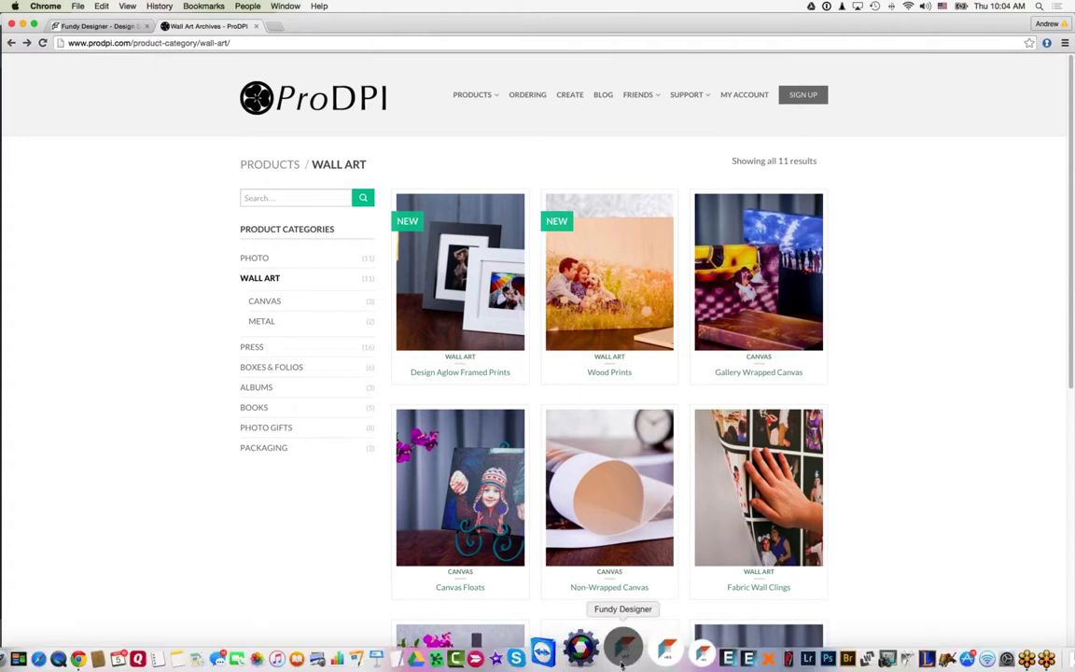
left_click(623, 664)
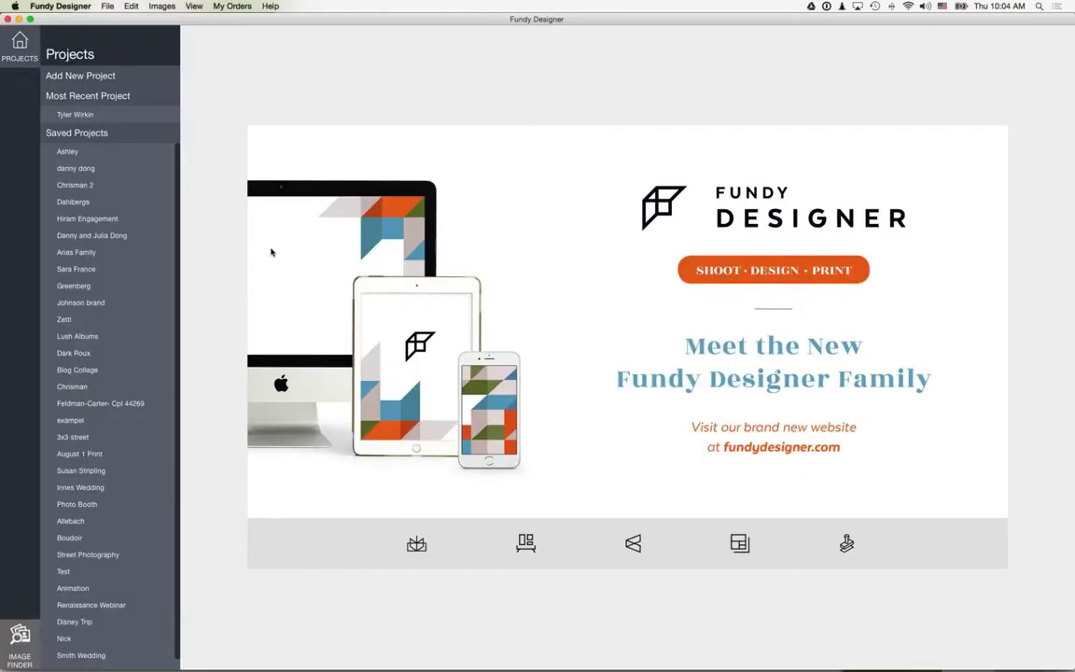
left_click(118, 115)
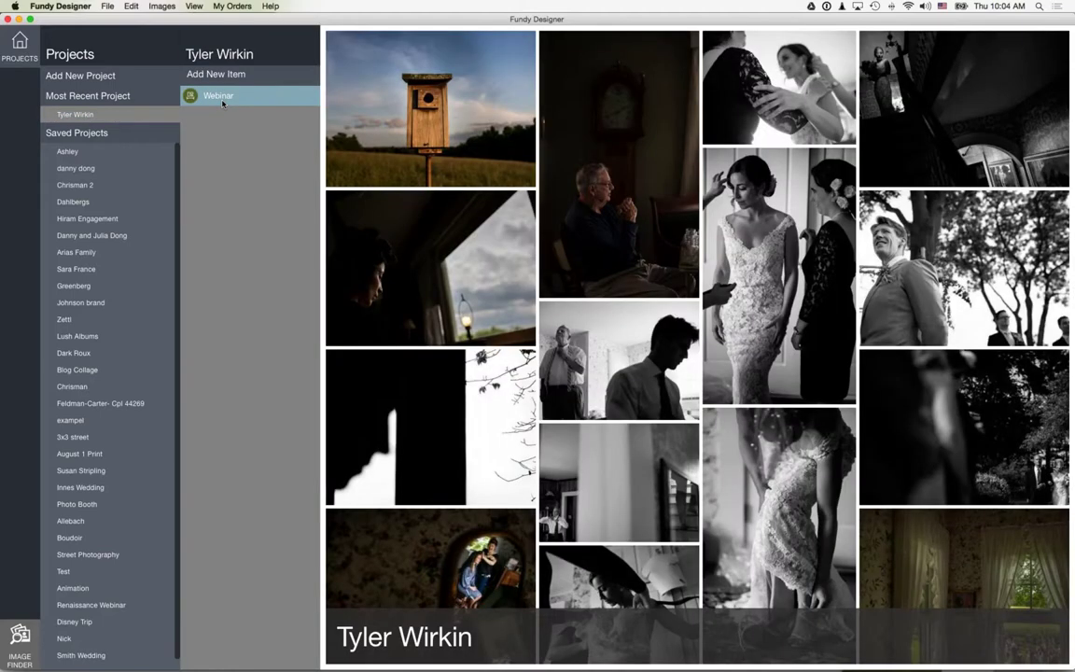
left_click(222, 103)
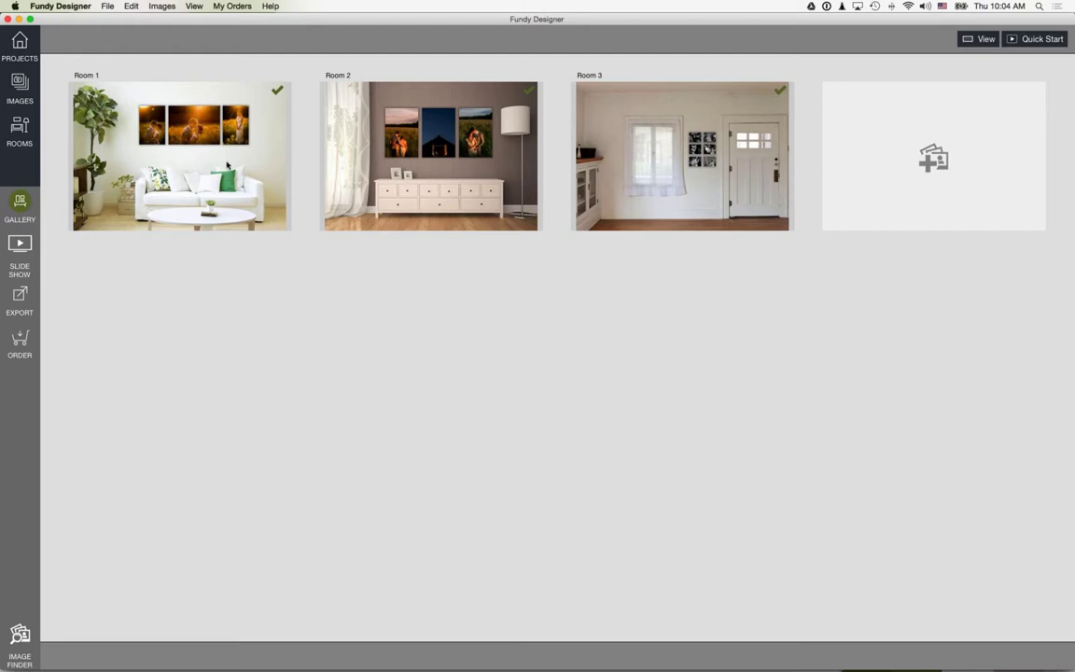
View Room 1 enlarged, look at the Room 2 and Room 3 wall designs, and return to Room 1.
double_click(227, 165)
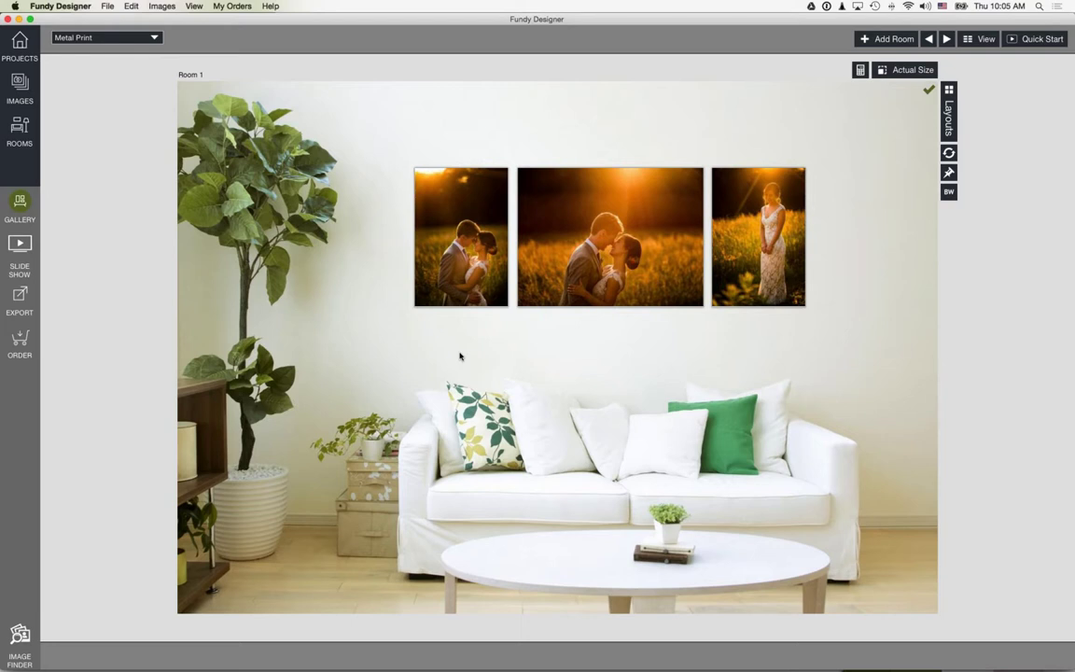
key("Right")
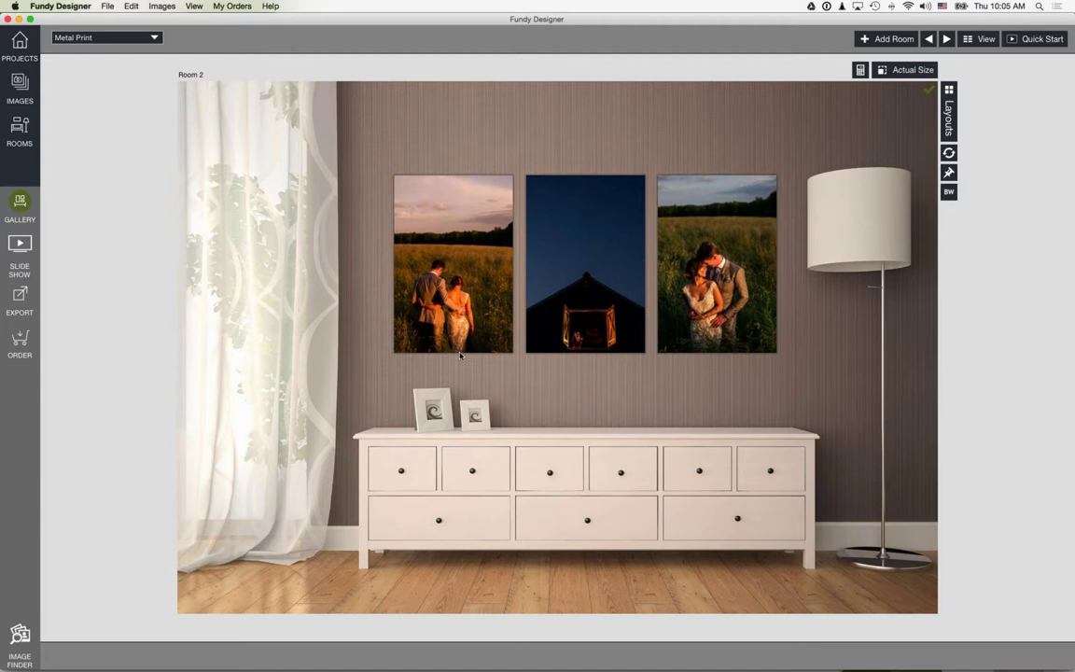
key("Right")
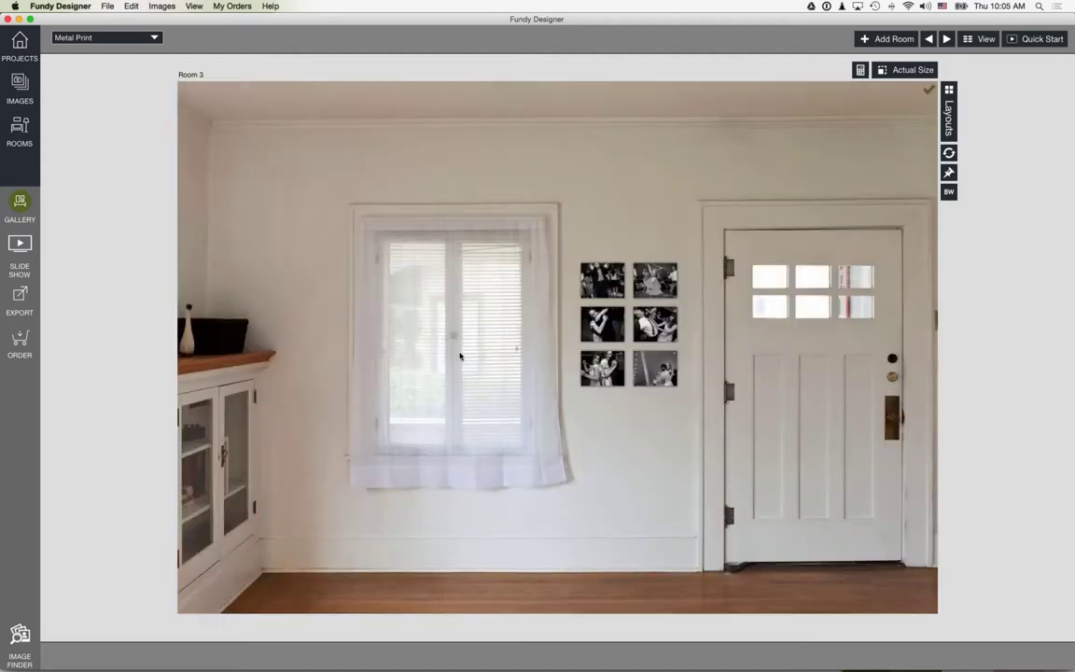
key("Left")
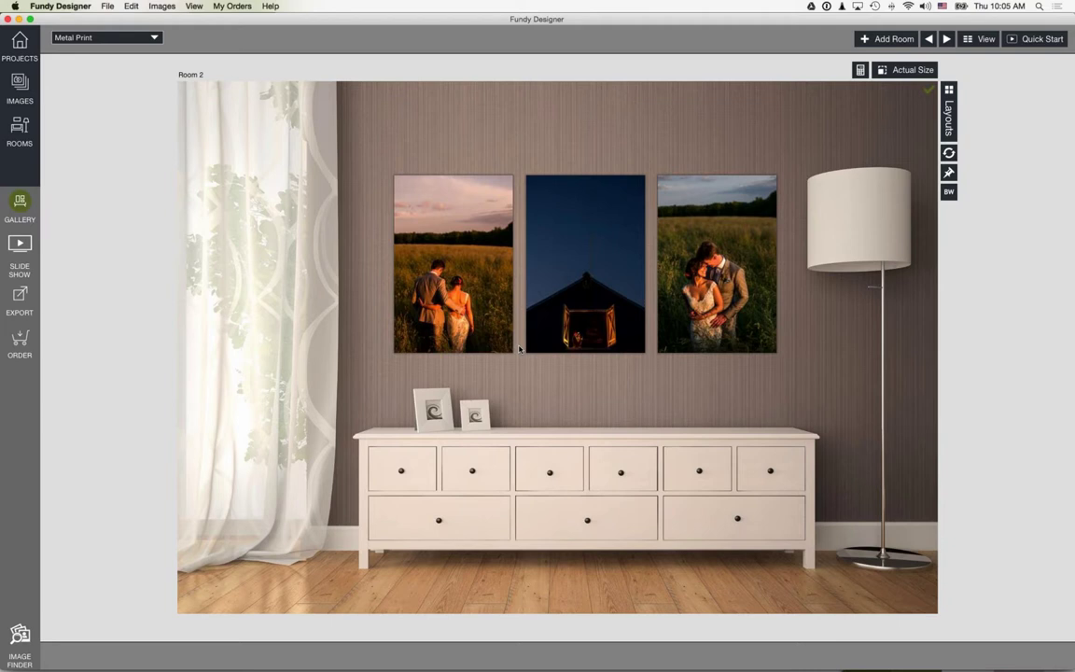
key("Left")
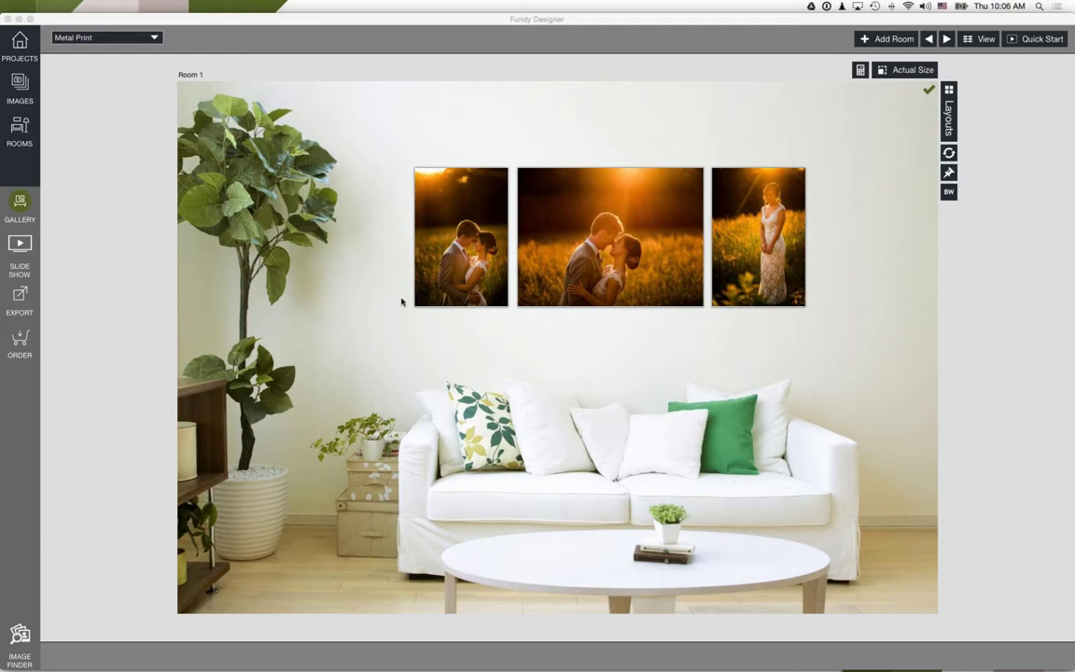
Browse the image previews and items of several saved projects, returning to the most recent project.
left_click(19, 47)
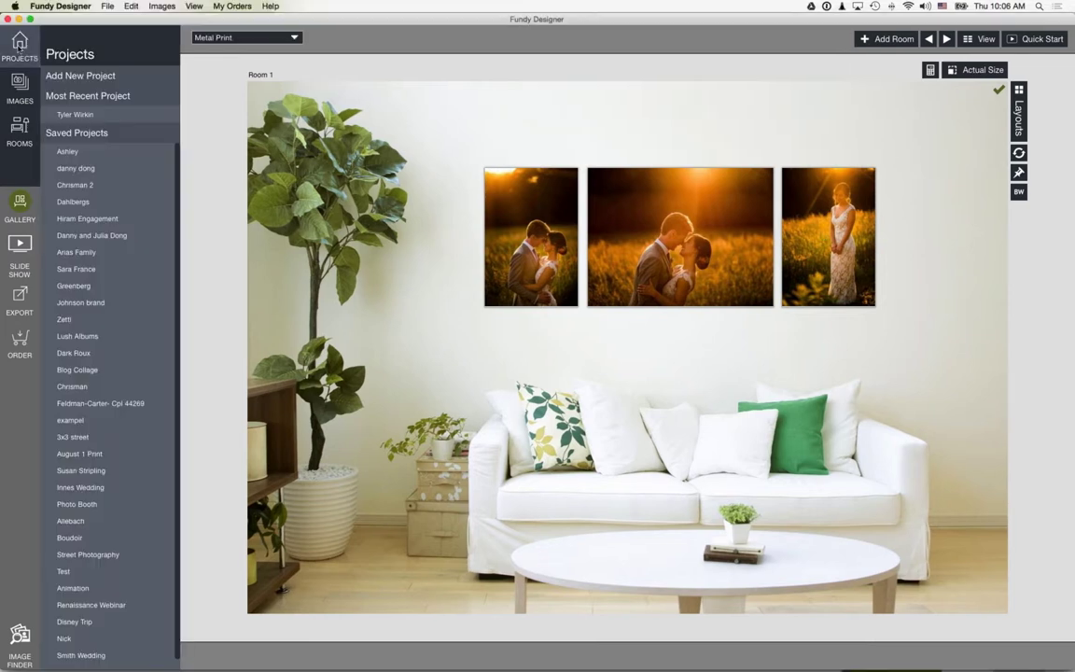
left_click(97, 253)
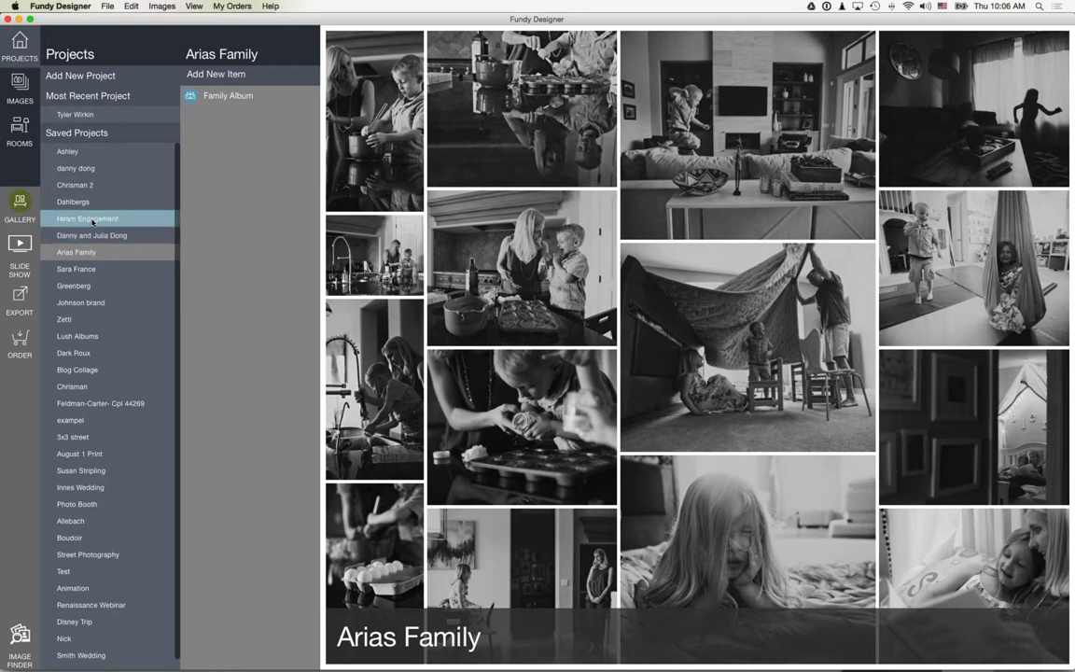
left_click(92, 221)
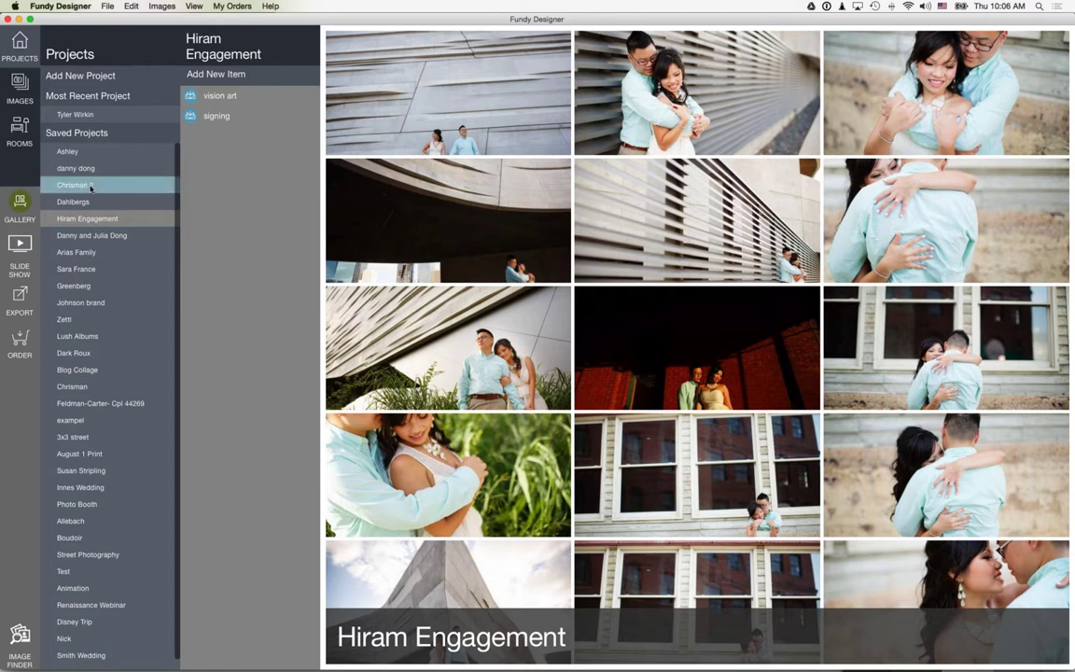
left_click(90, 186)
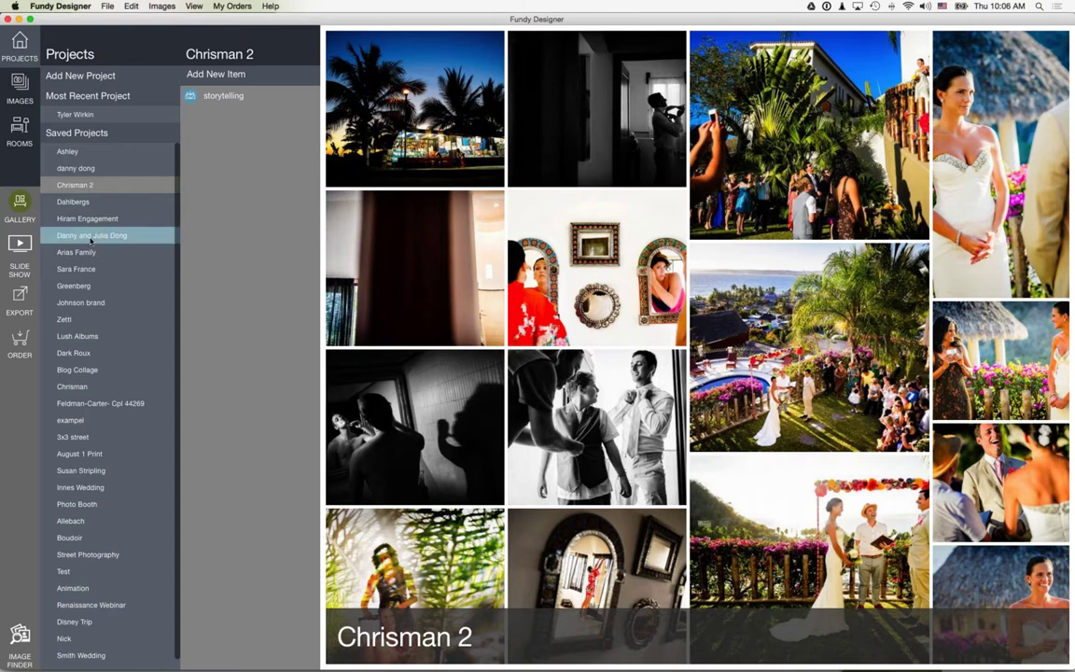
left_click(89, 117)
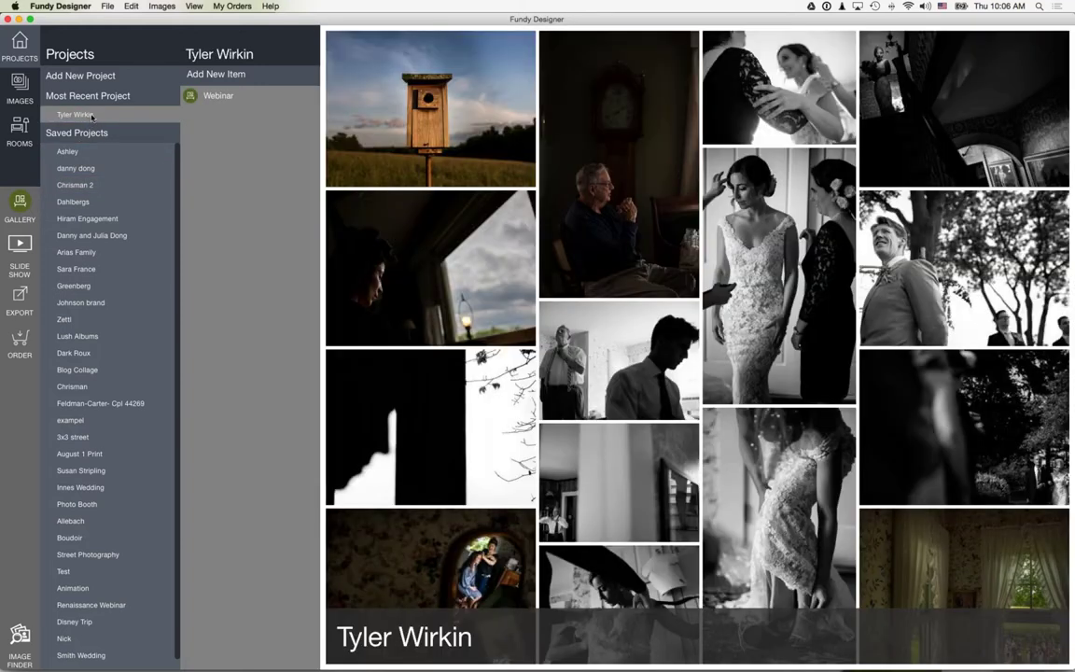
left_click(208, 78)
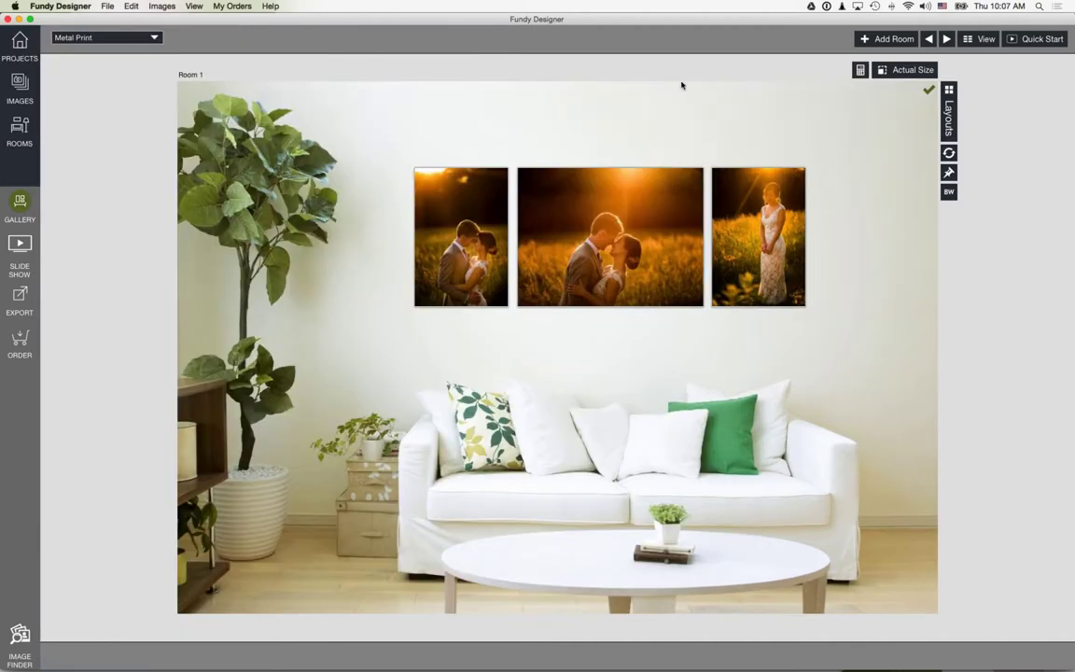
Show all rooms of the gallery in the overview and rename Room 1 as Living.
left_click(980, 39)
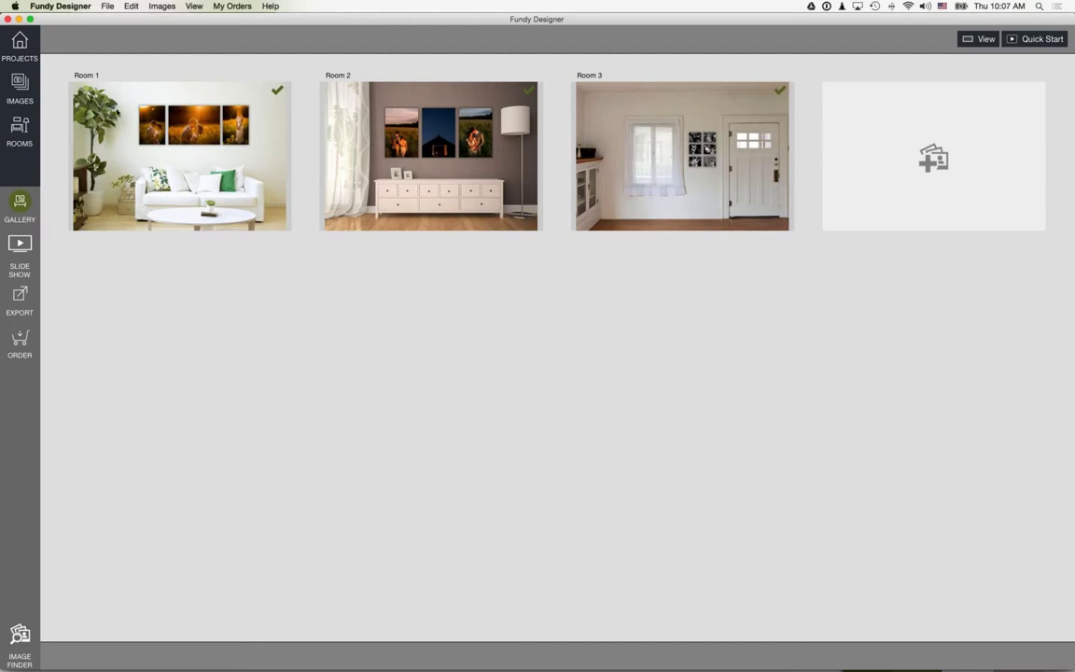
double_click(90, 74)
double_click(90, 74)
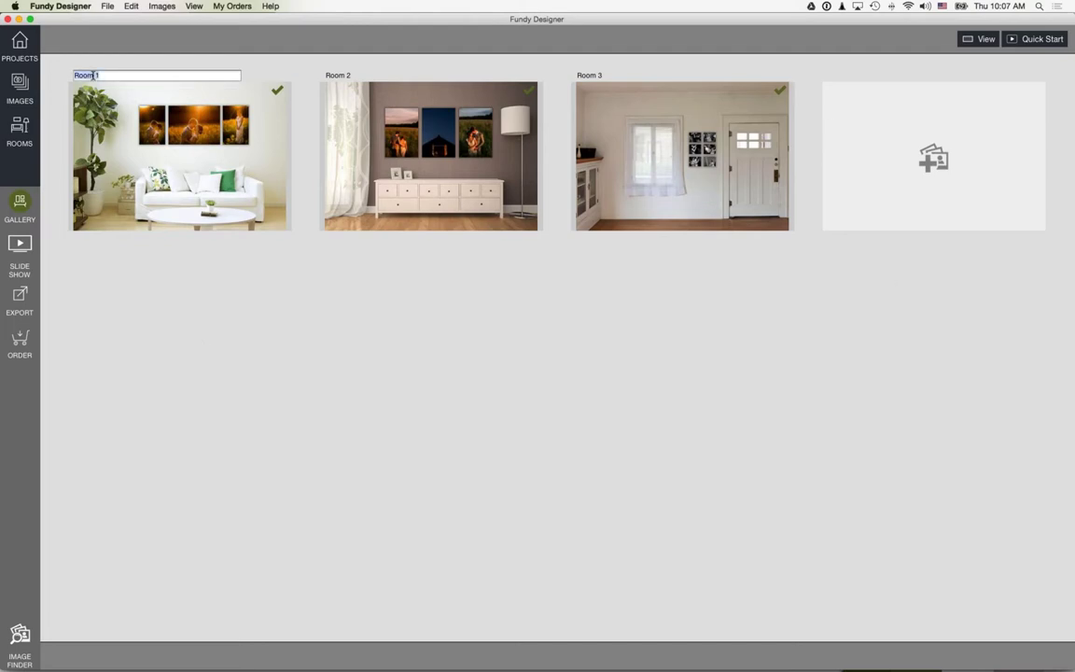
type("Living")
mouse_move(474, 128)
Look through the project's images and bring up the available room backgrounds.
left_click(31, 89)
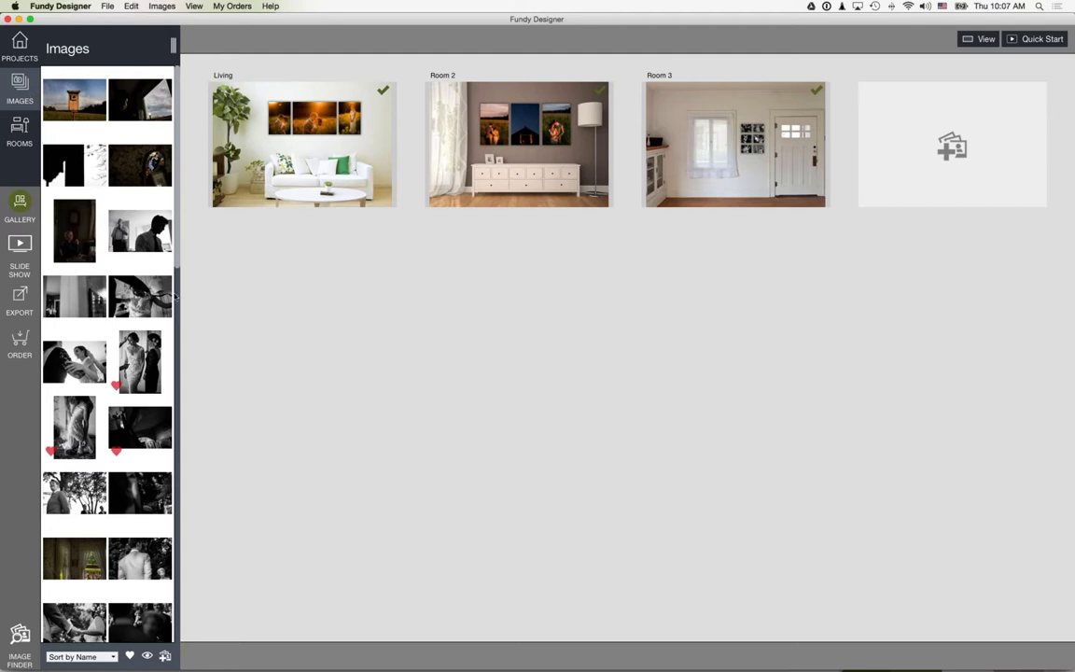
scroll(174, 297, "down", 15)
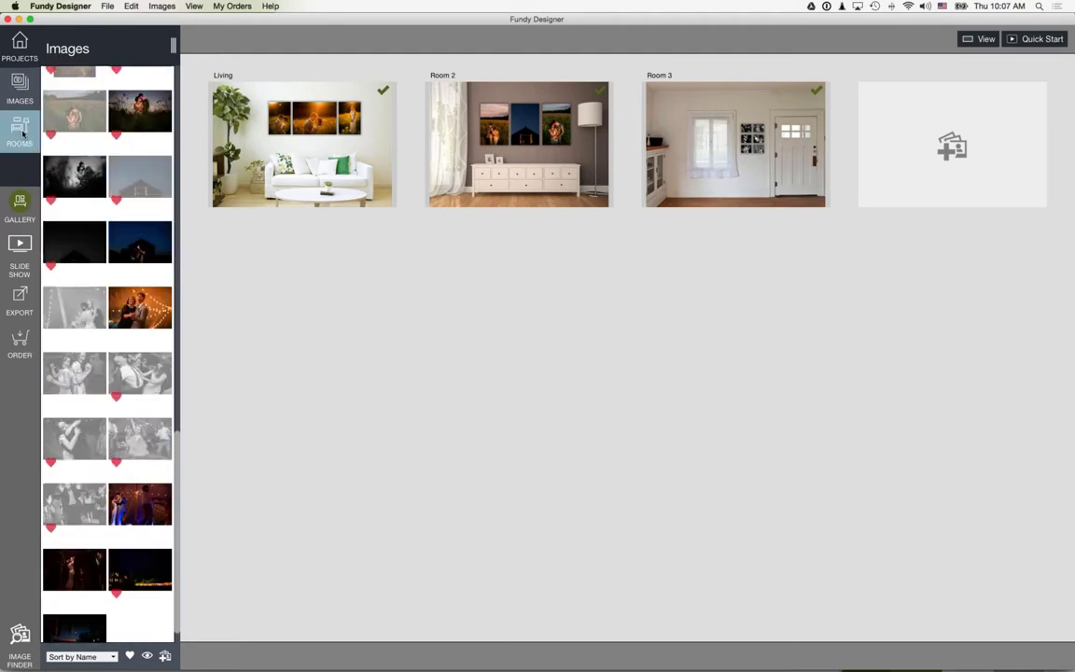
left_click(22, 133)
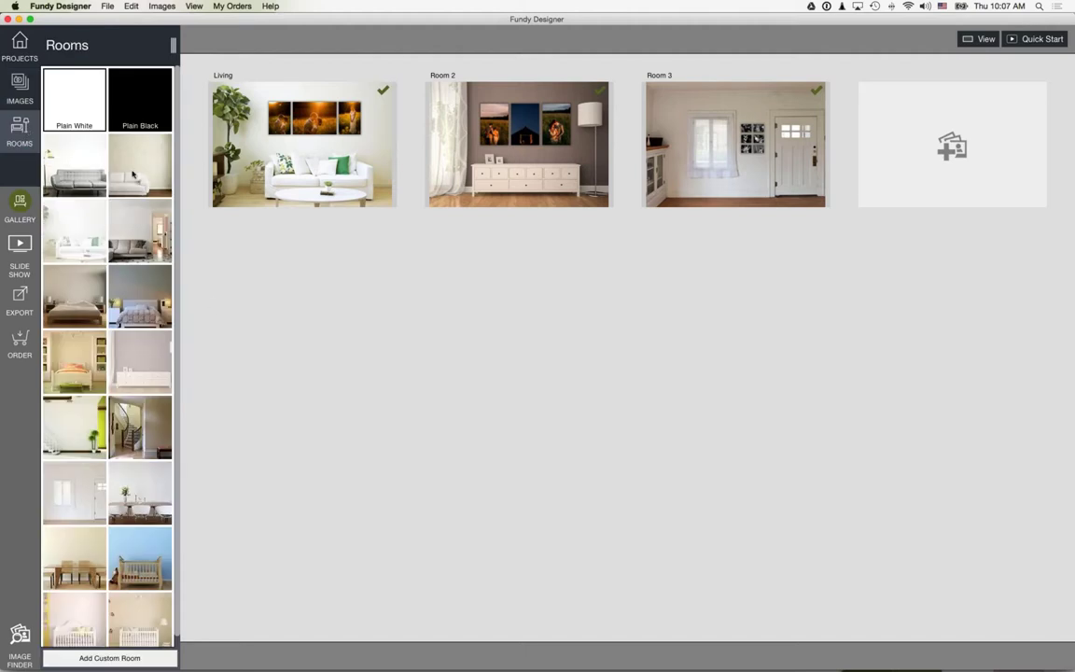
Try several backgrounds on Living, ending with the white-chair dining room, and give Room 2 the dining scene with beige chairs.
left_click_drag(88, 163, 326, 180)
left_click_drag(80, 279, 323, 192)
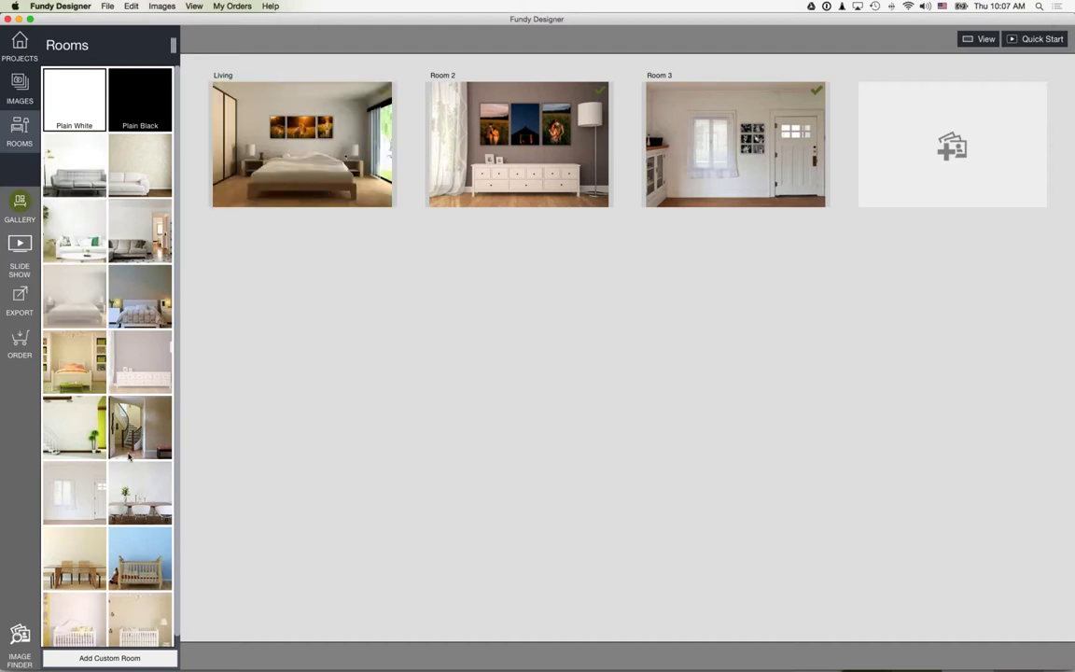
left_click_drag(134, 494, 313, 164)
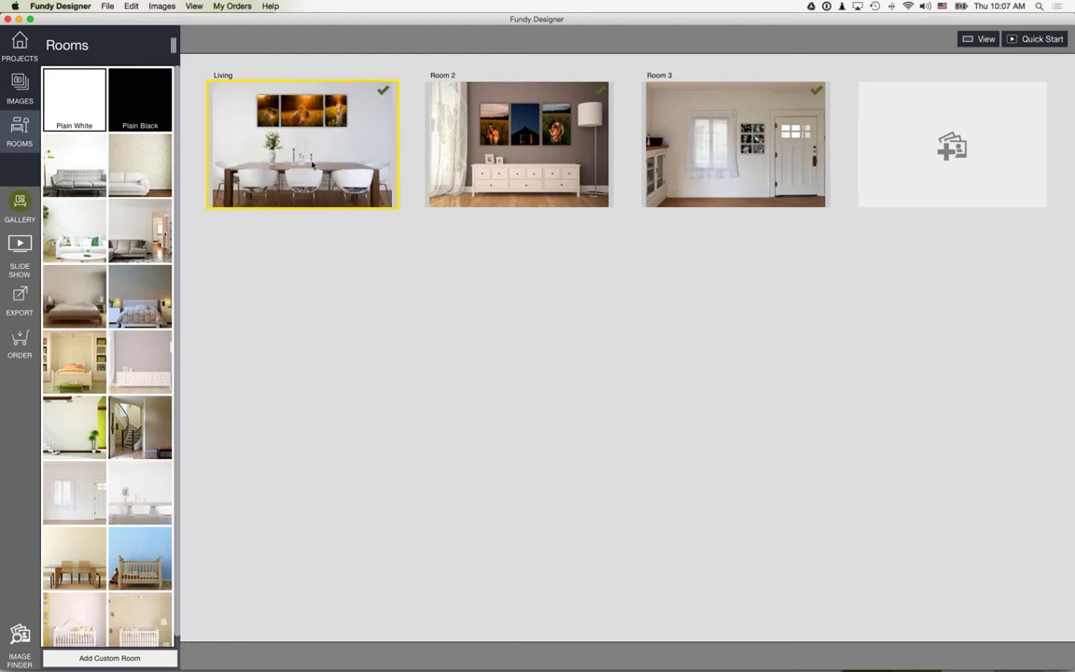
mouse_move(314, 168)
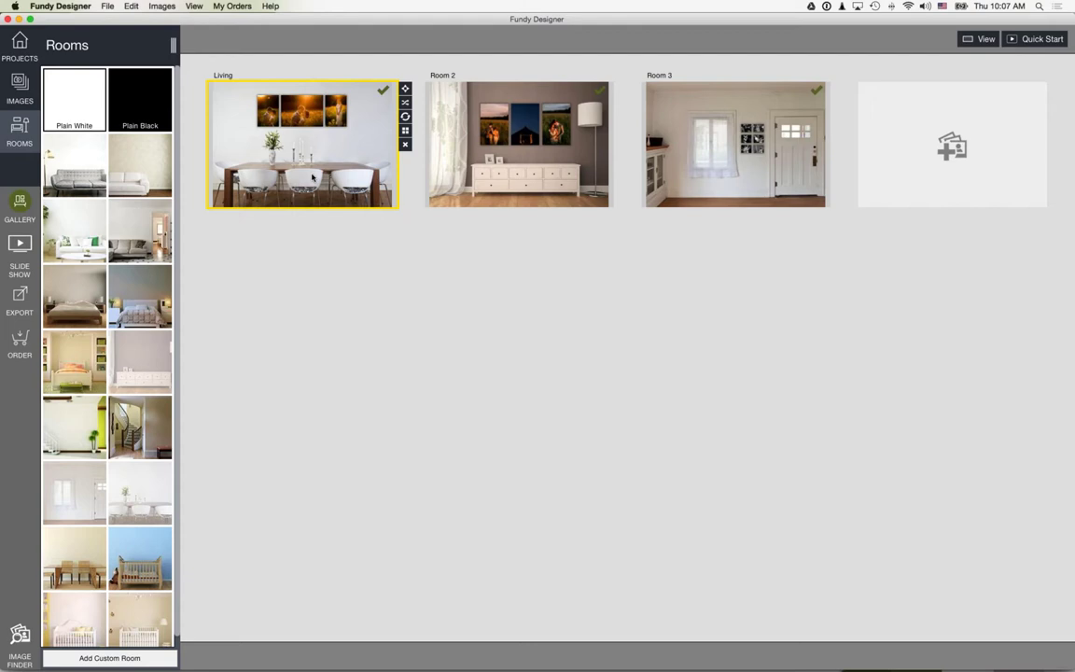
left_click_drag(74, 550, 472, 173)
left_click(471, 174)
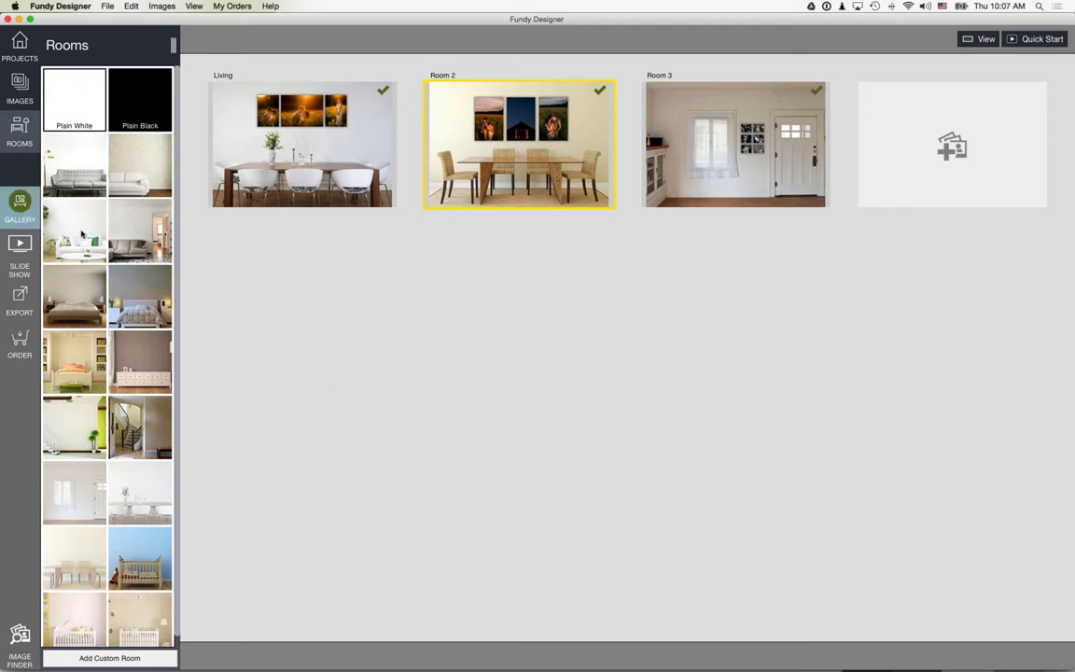
Open the slideshow options, browse the music tracks and choose Optimistic Life as the audio track.
left_click(11, 245)
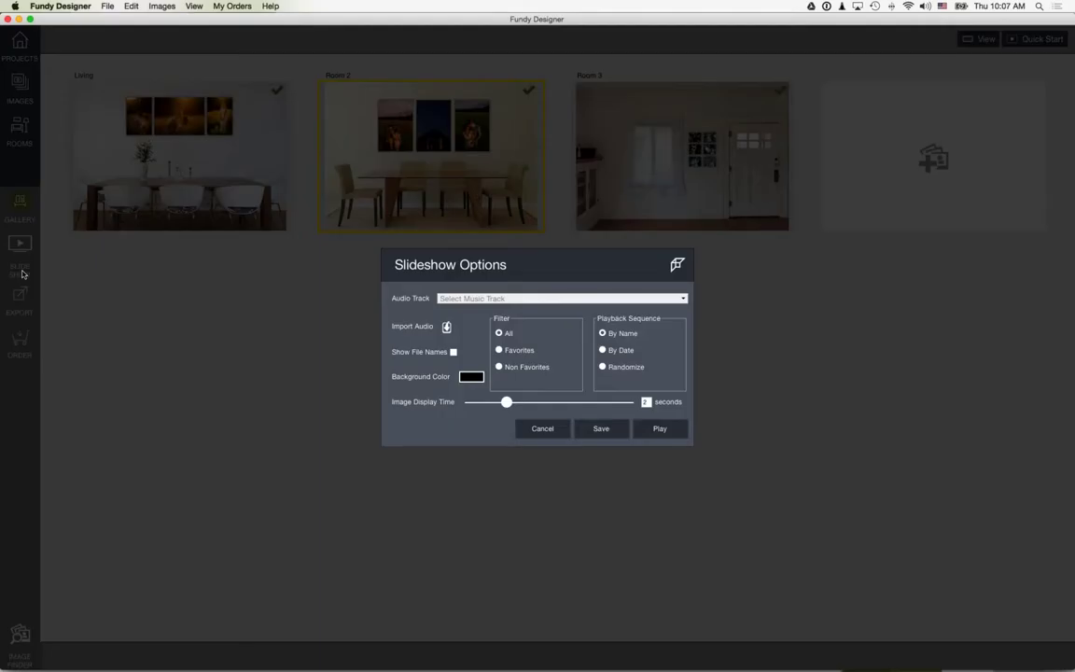
left_click(529, 300)
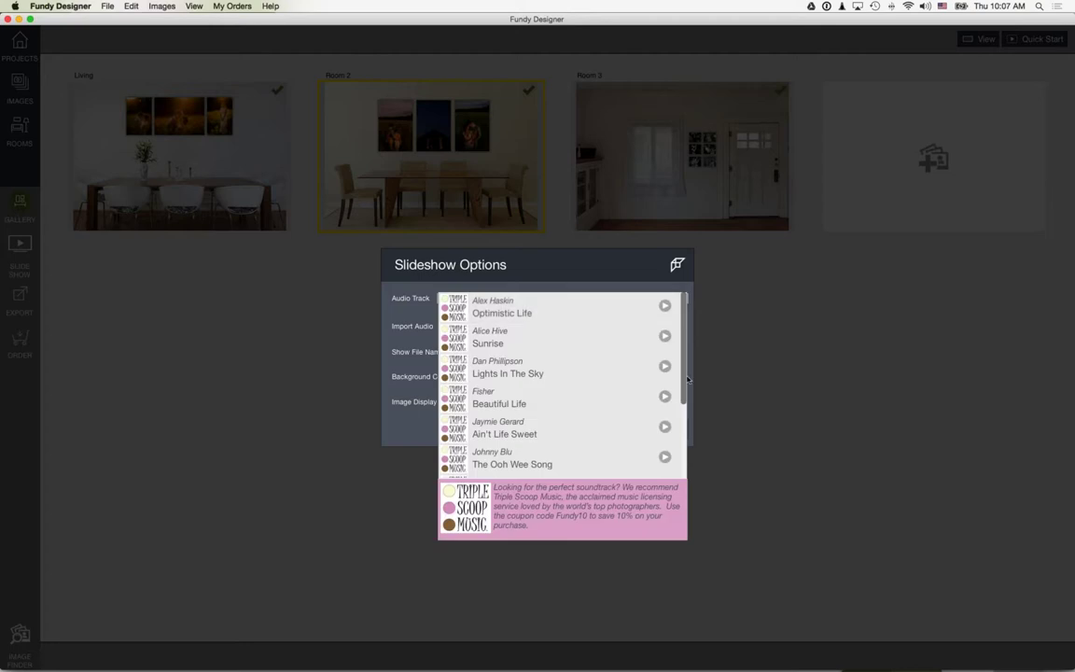
scroll(683, 459, "down", 3)
scroll(683, 459, "down", 2)
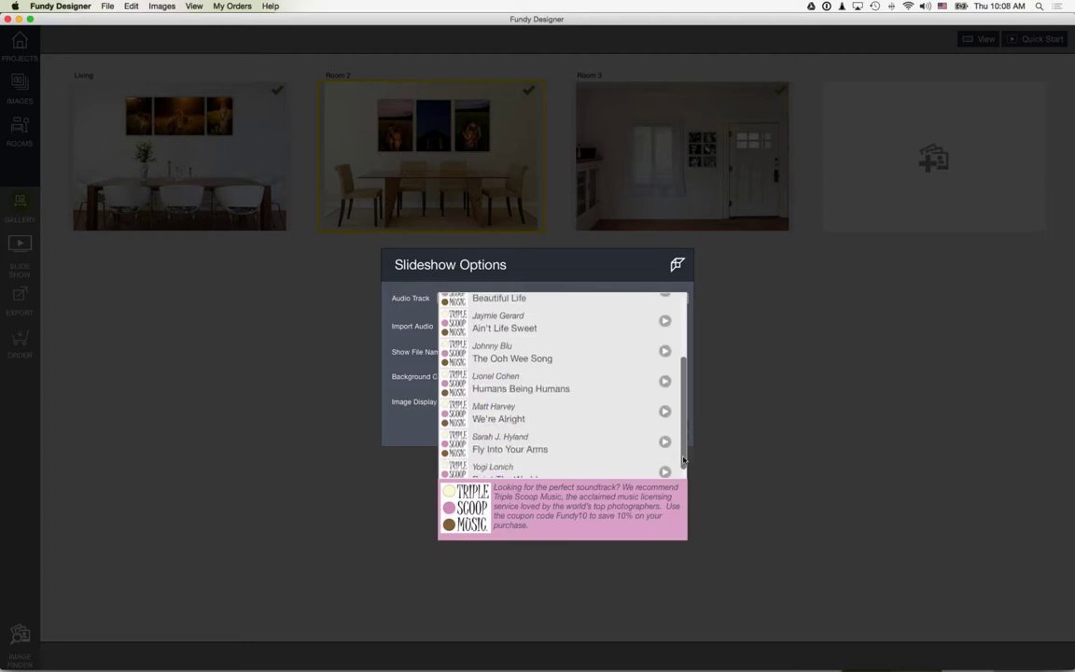
scroll(676, 354, "up", 5)
left_click(578, 316)
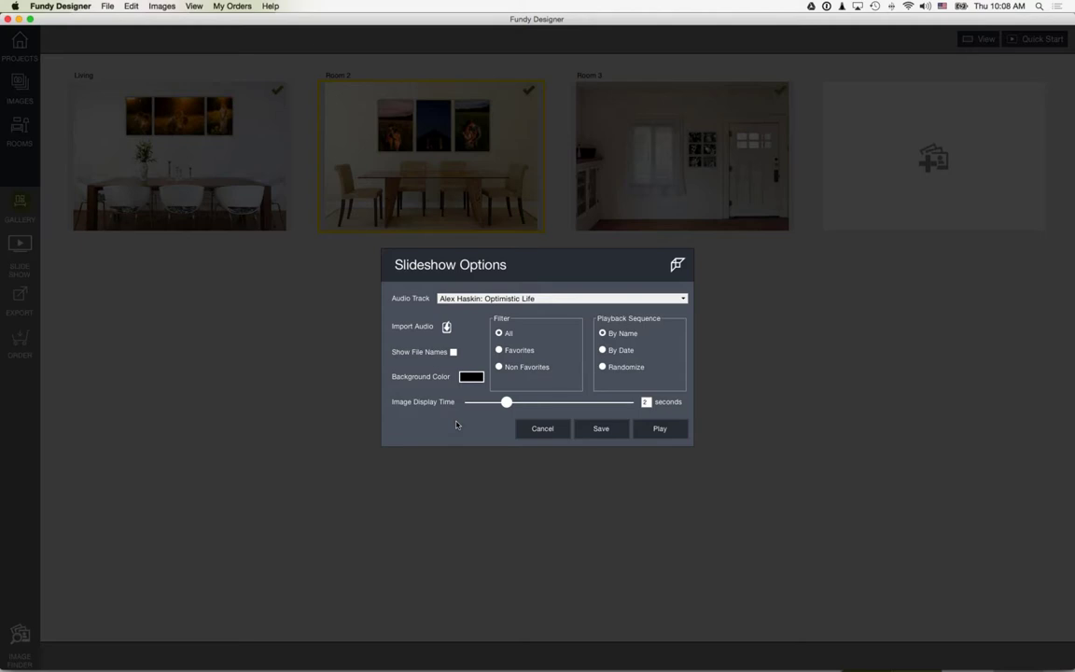
Play the image slideshow with the chosen audio track, exit it, and look at the gallery's export options.
left_click(653, 430)
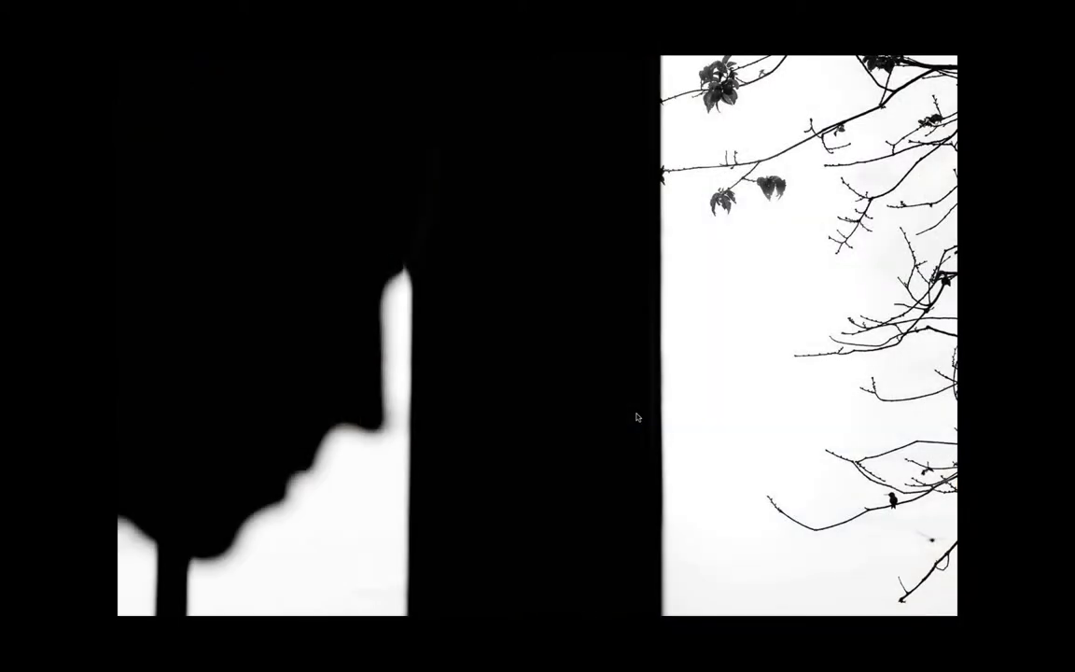
key("Escape")
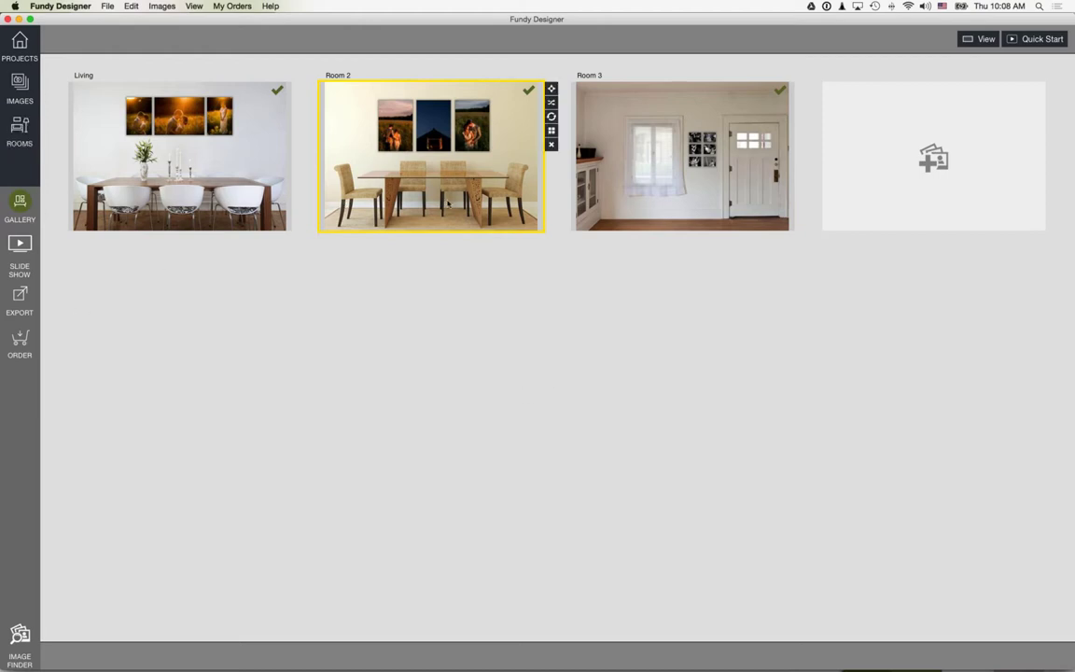
left_click(19, 301)
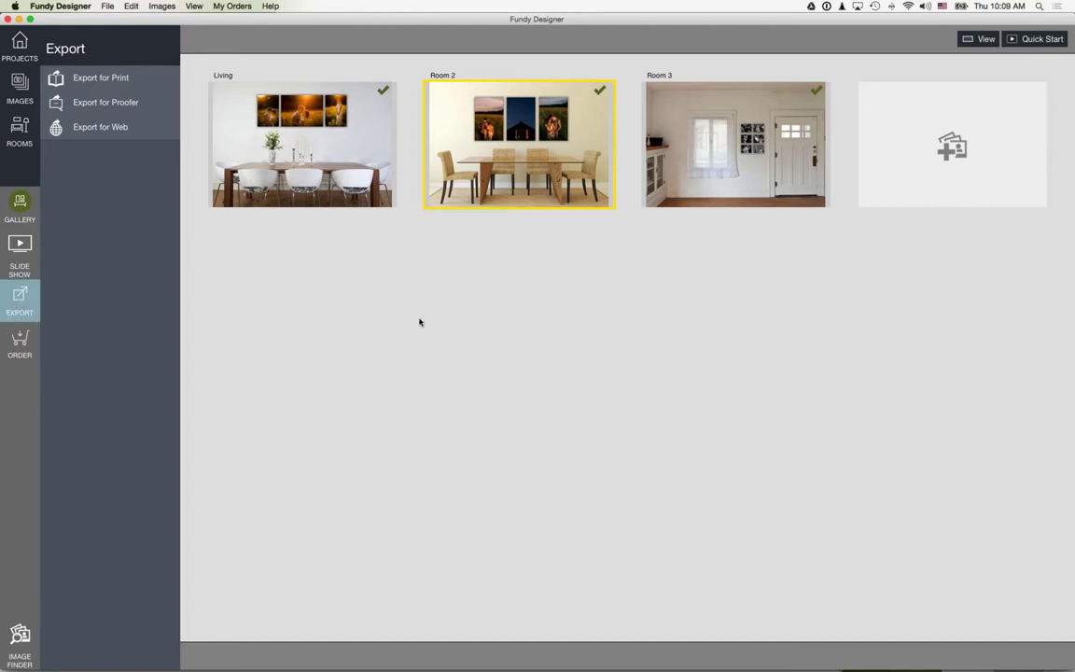
mouse_move(1030, 660)
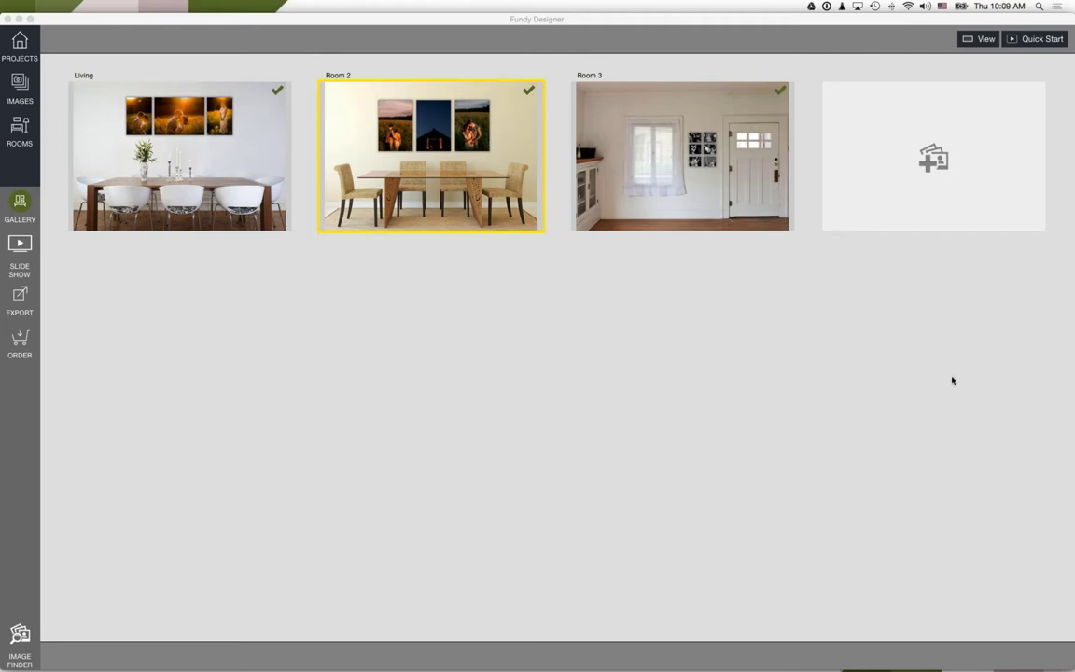
left_click(20, 132)
left_click(20, 133)
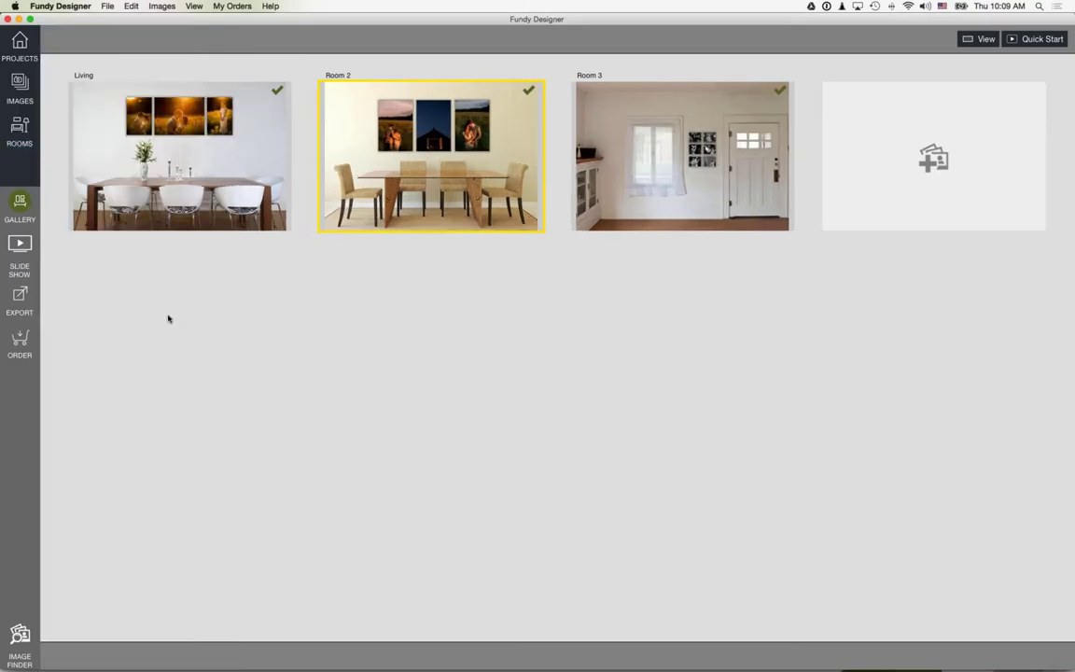
Open the Living room on its own and turn on visible sizes for its wall prints.
left_click(186, 167)
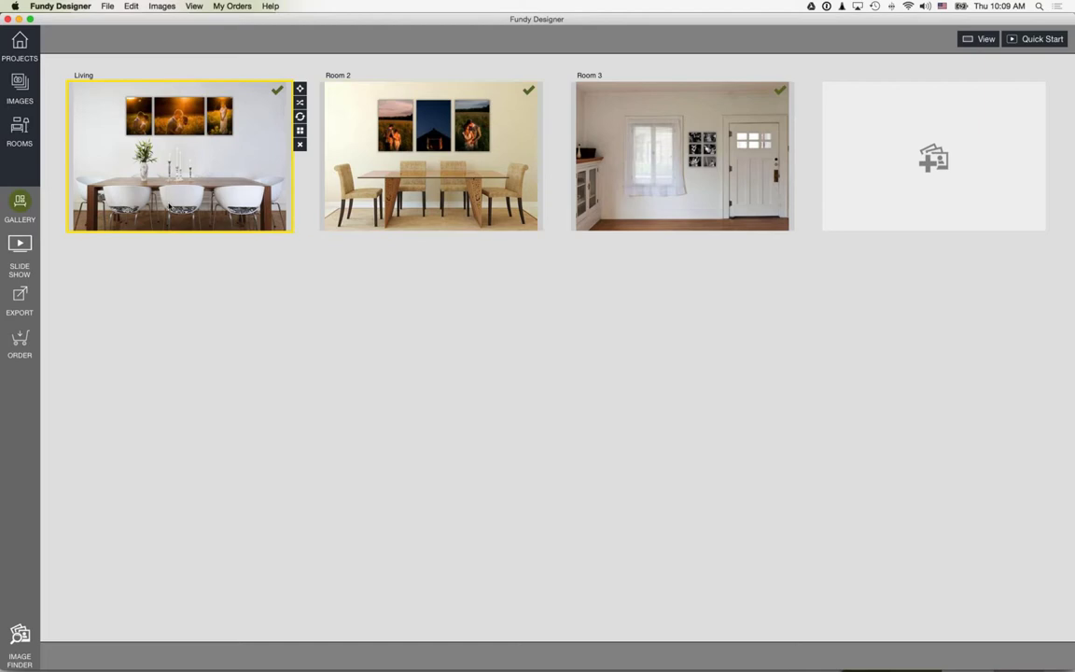
double_click(168, 213)
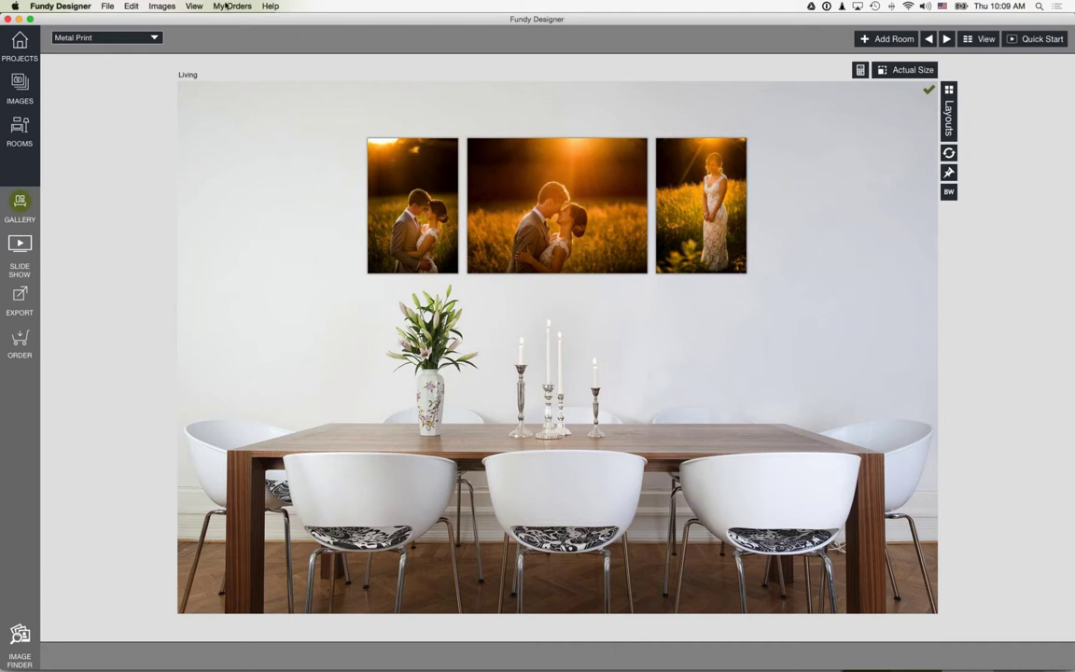
left_click(194, 7)
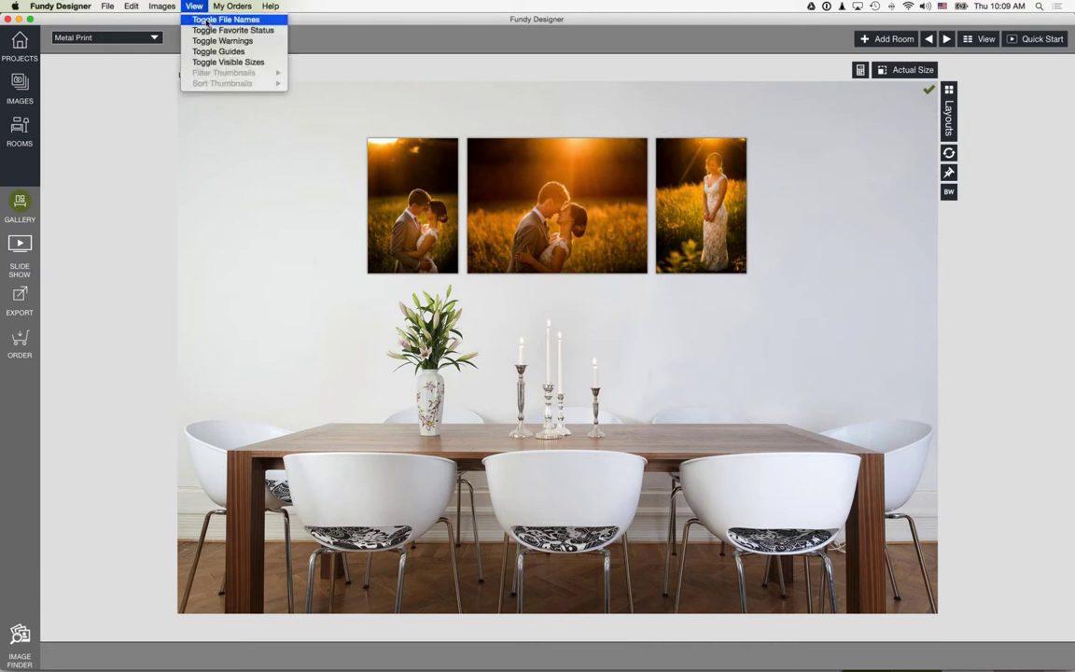
left_click(224, 62)
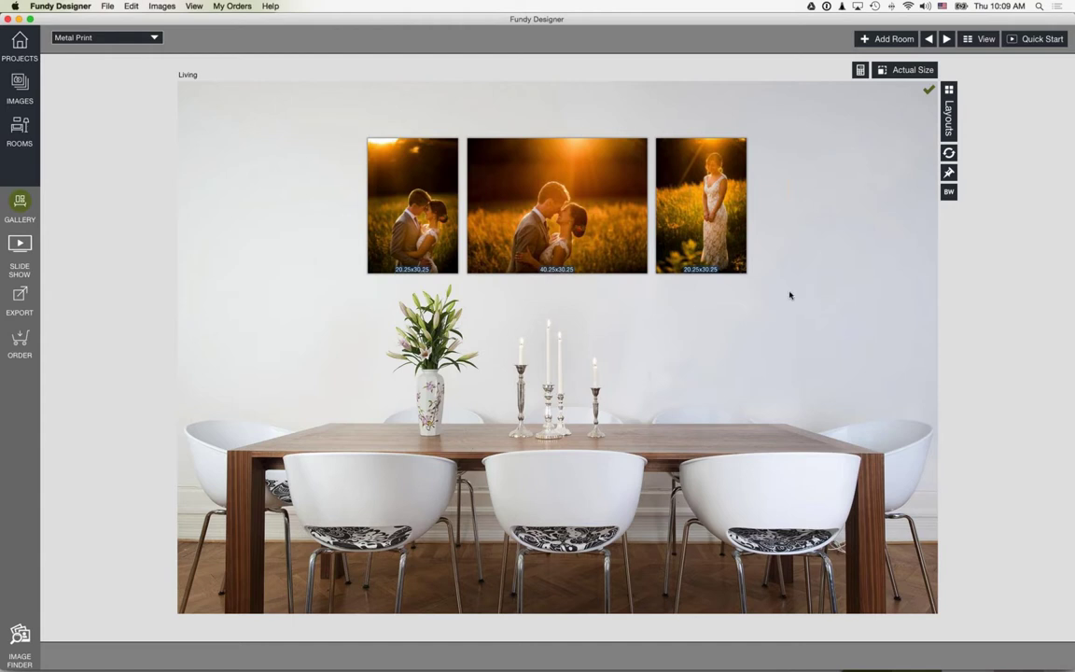
Select the three prints on the Living wall and reduce the two side prints to 20.25x24.25.
left_click_drag(310, 131, 758, 270)
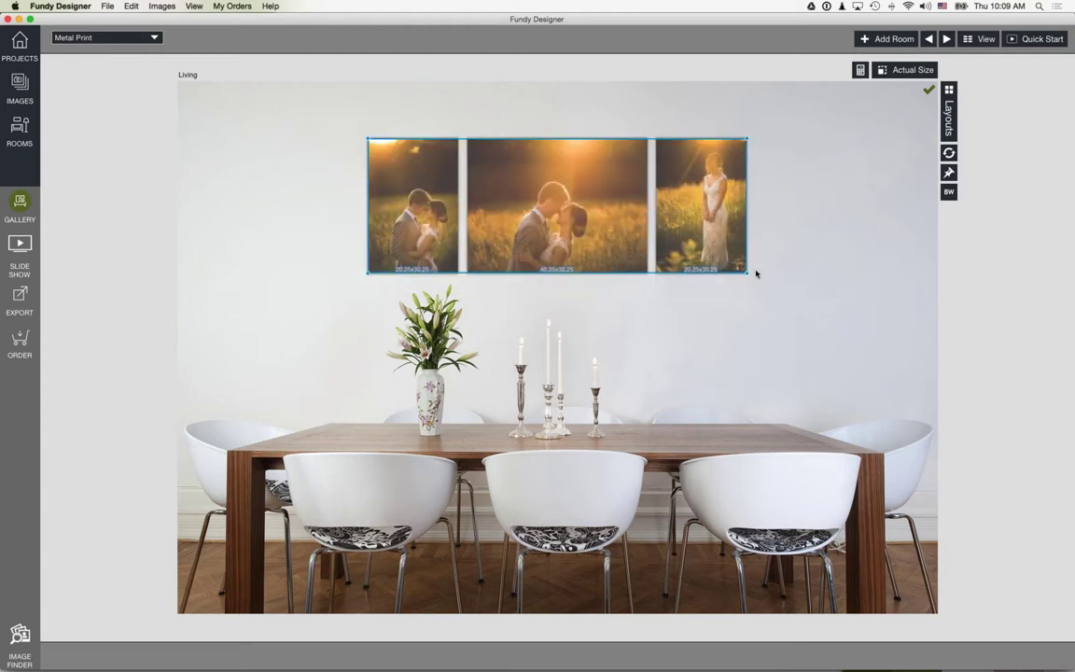
left_click_drag(643, 237, 741, 333)
left_click(741, 333)
Delete both side prints from Living, resize the remaining couple print to 24.25x30.25 and move it over the right half of the table.
left_click(413, 206)
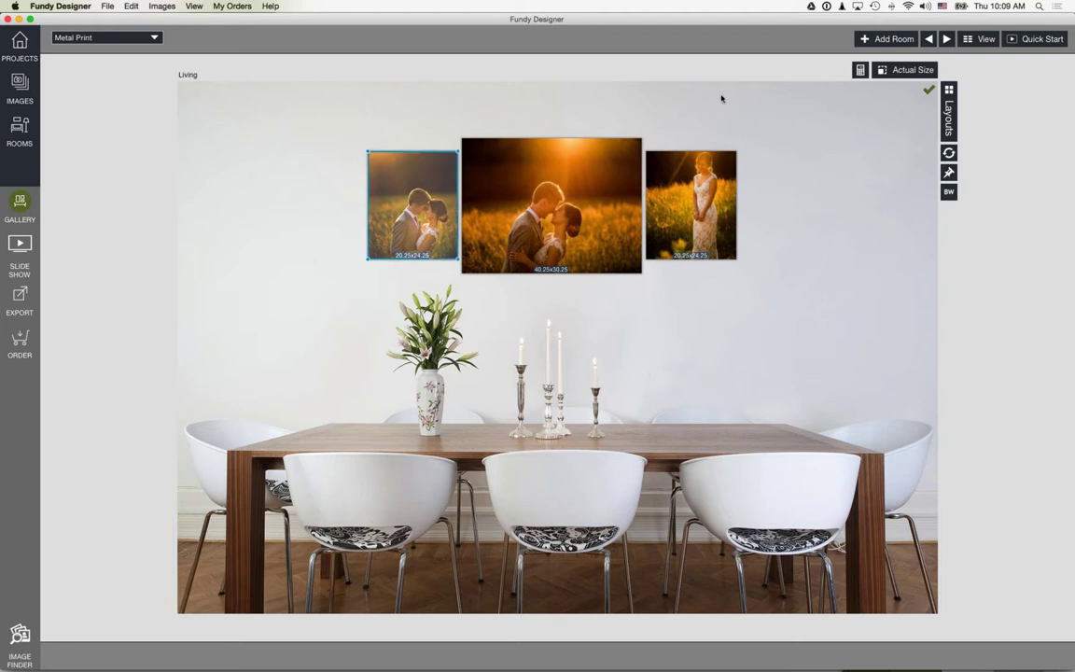
key("Delete")
left_click(700, 196)
key("Delete")
left_click(519, 211)
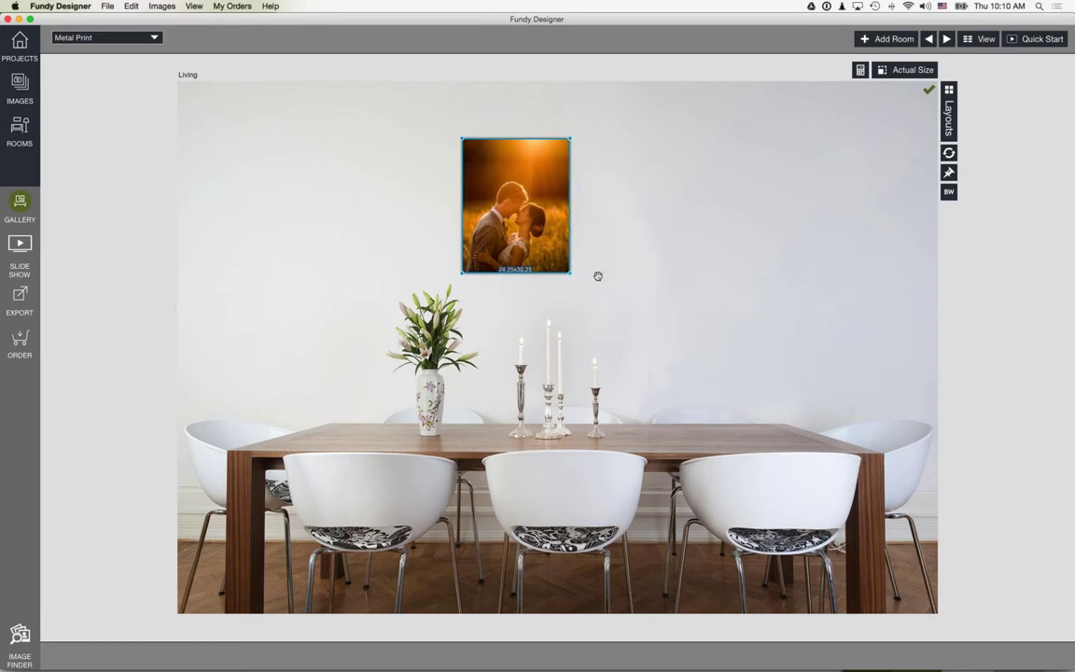
left_click_drag(542, 137, 689, 152)
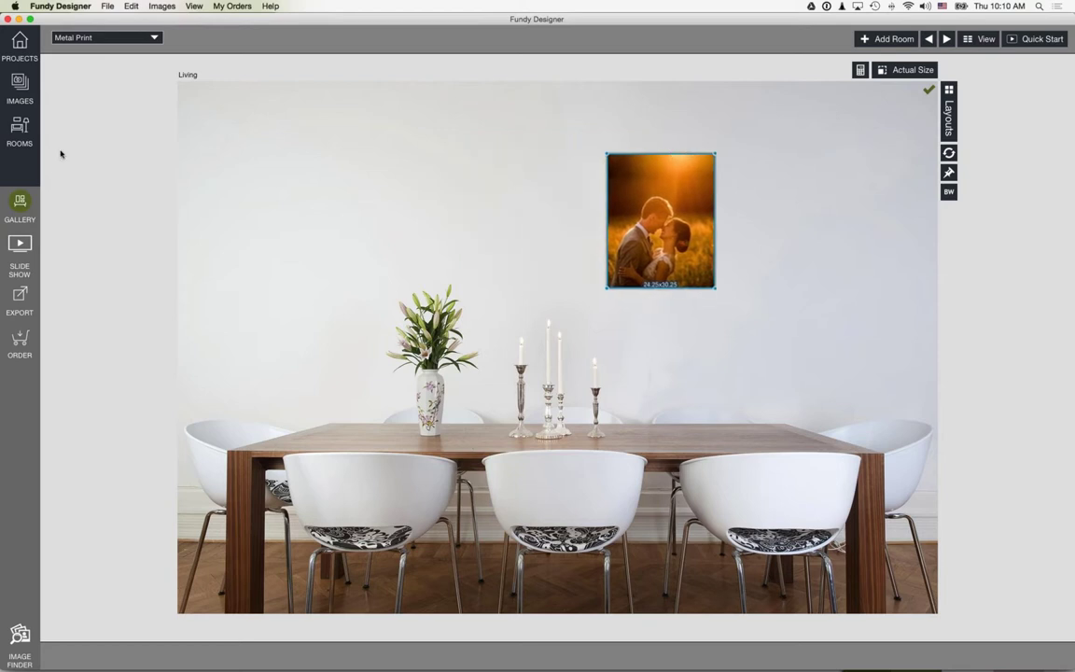
Add the sunset portraits of the bride and the couple as two stacked 11.25x14.25 prints left of the large print.
left_click(19, 86)
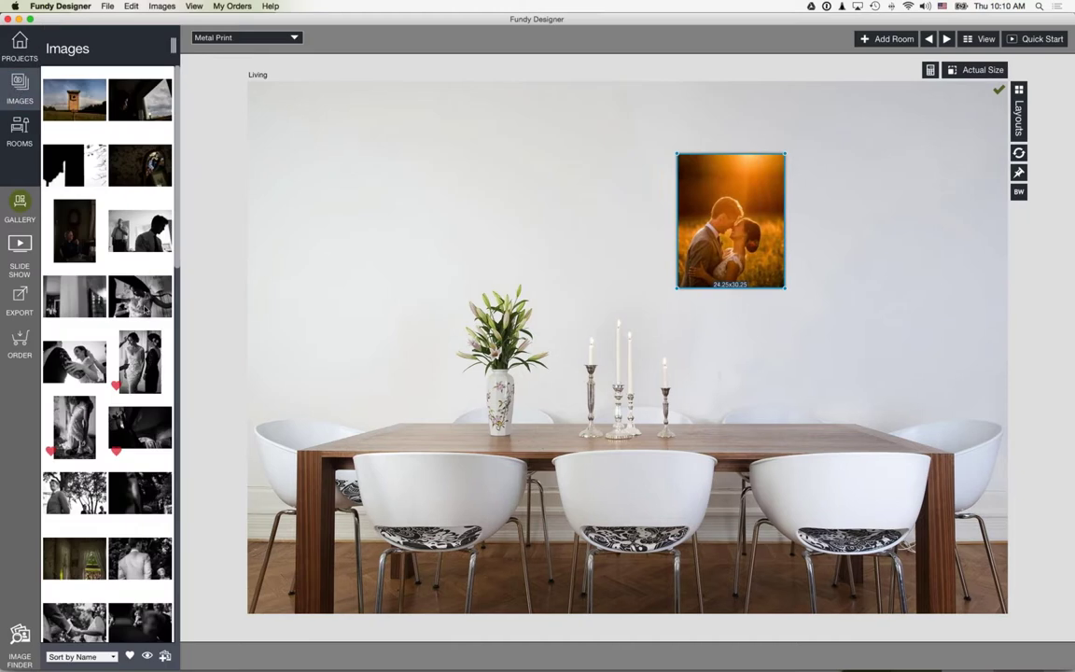
scroll(141, 290, "down", 5)
scroll(145, 311, "down", 6)
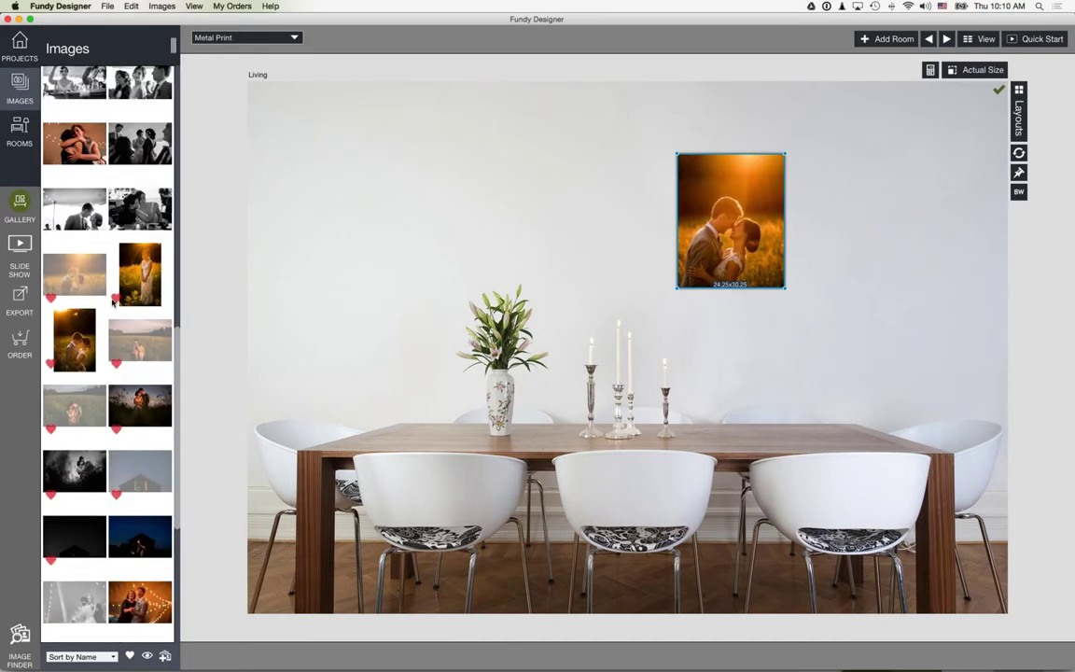
left_click(113, 299)
left_click(68, 306, "super")
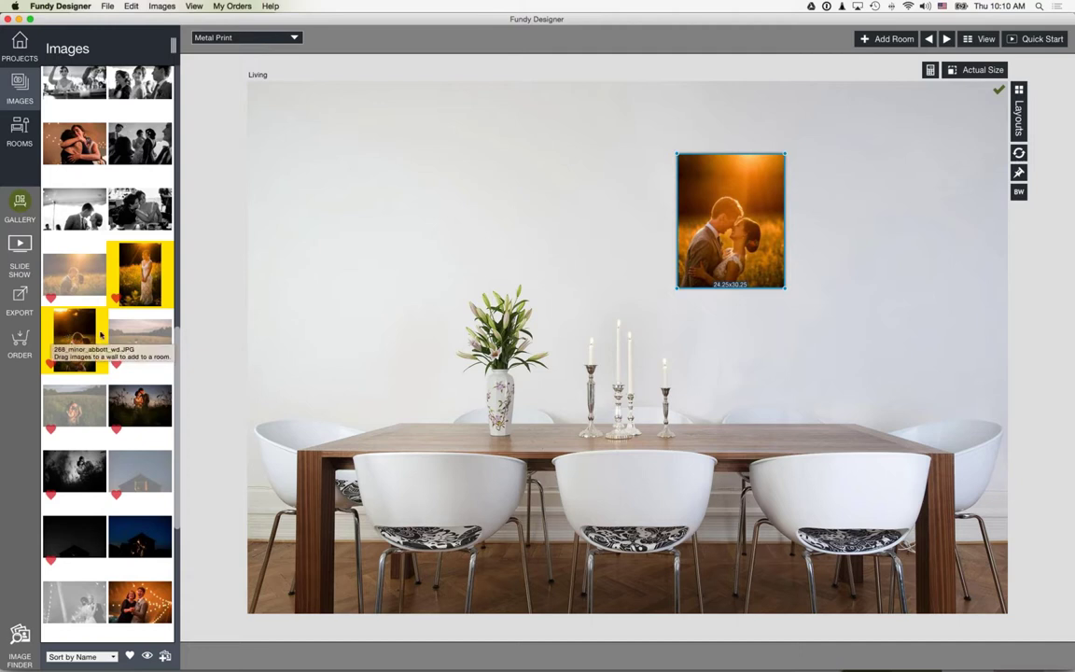
left_click_drag(74, 341, 672, 271)
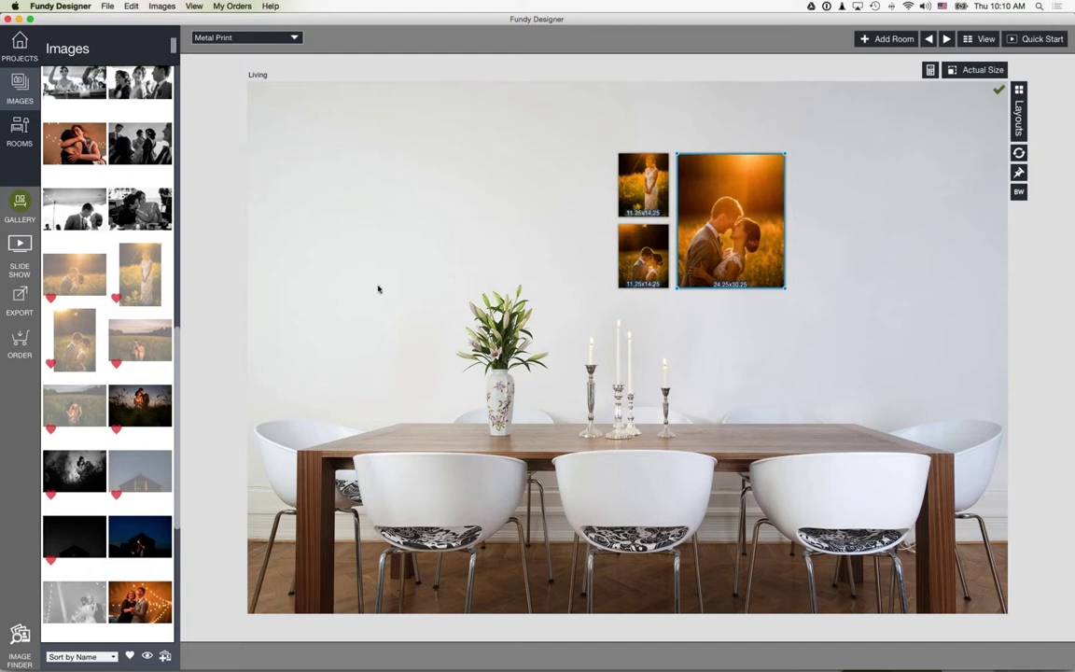
Add the dusk couple photo as a 24.25x30.25 print left of the small pair and shift the group left above the table.
scroll(136, 328, "down", 2)
left_click(133, 322)
left_click_drag(860, 261, 714, 287)
left_click(753, 343)
left_click_drag(779, 163, 482, 157)
left_click_drag(754, 308, 811, 347)
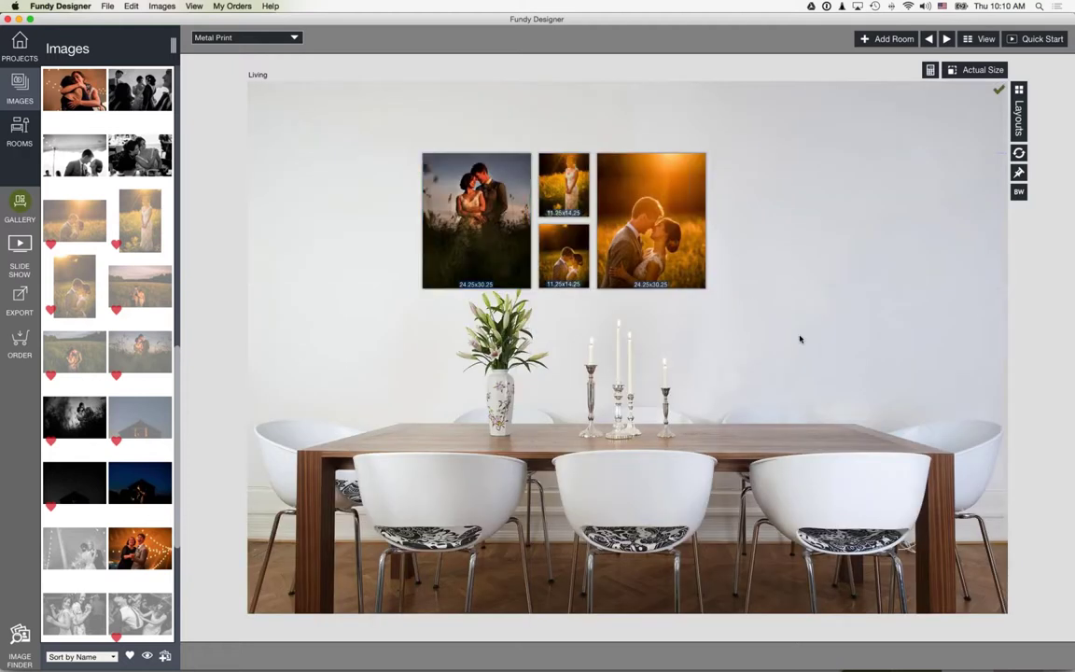
Enlarge the whole group, making the outer prints 30.25x40.25 and the two middle prints 24.25x16.25.
left_click_drag(318, 116, 823, 314)
left_click(650, 210)
left_click(666, 269)
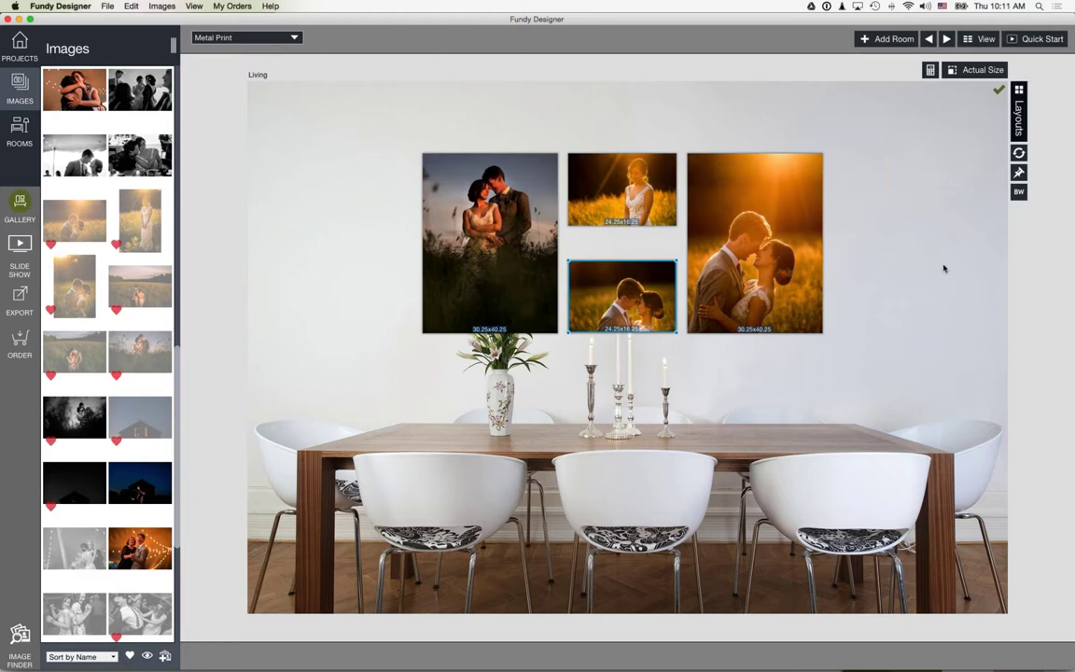
Browse the automatic layouts, shuffle their images and apply the four-print row with the 30.25x20.25 couple print to Living.
key("l")
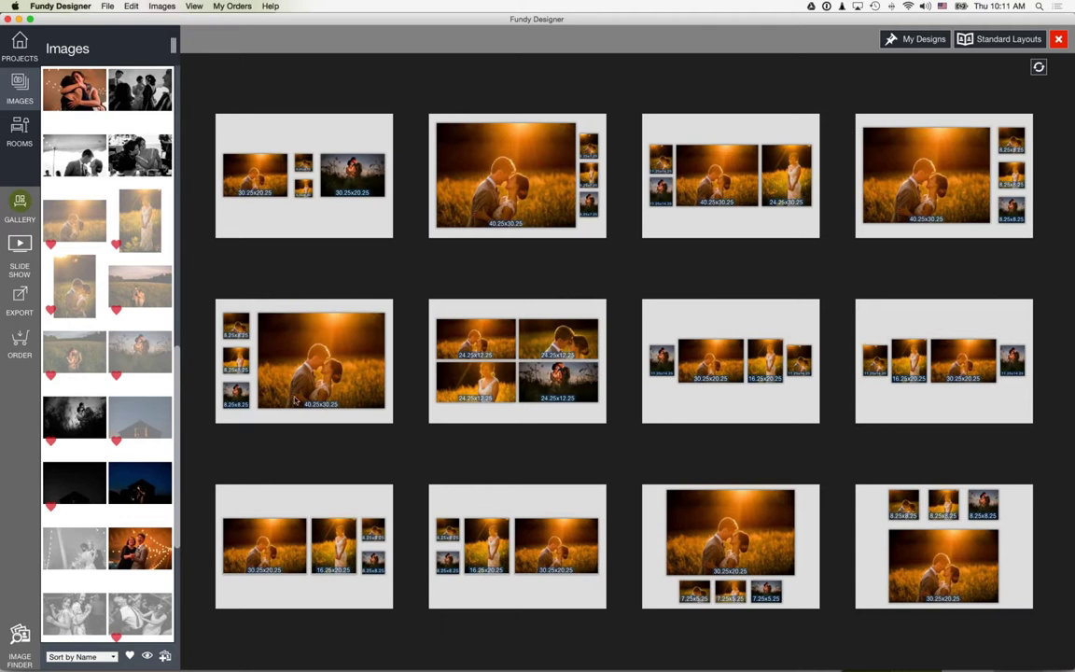
left_click(1038, 66)
left_click(1042, 68)
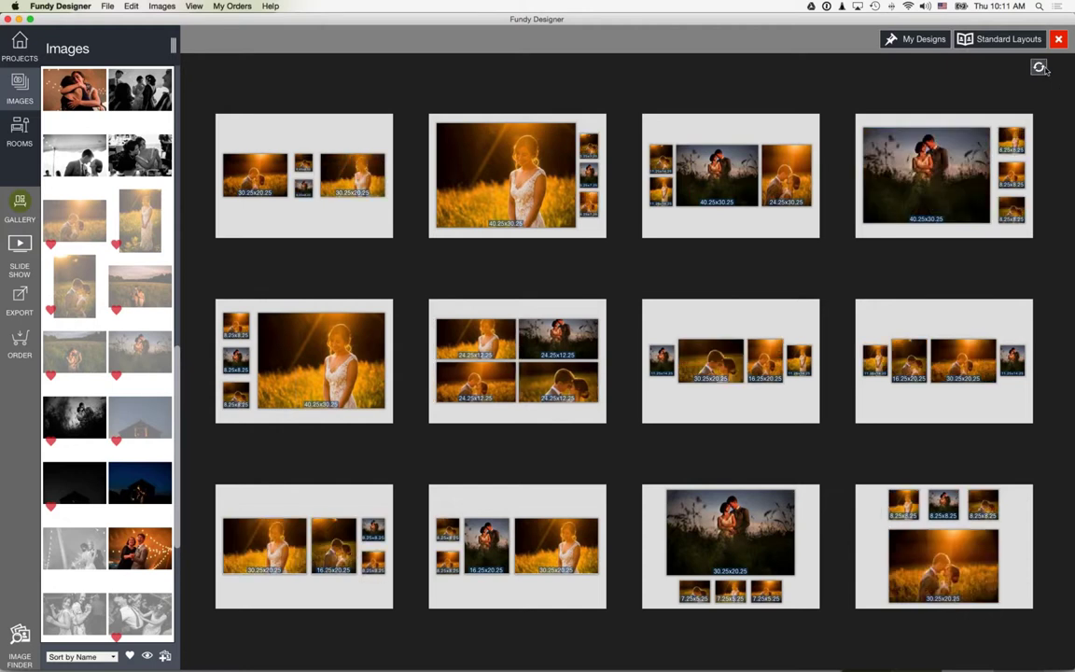
left_click(989, 364)
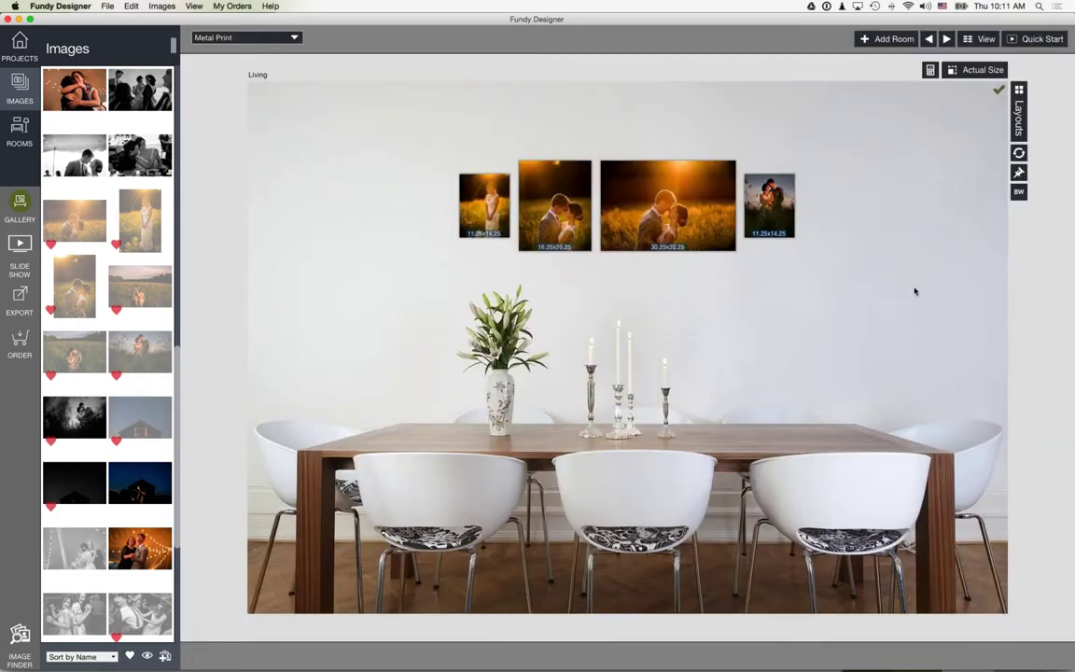
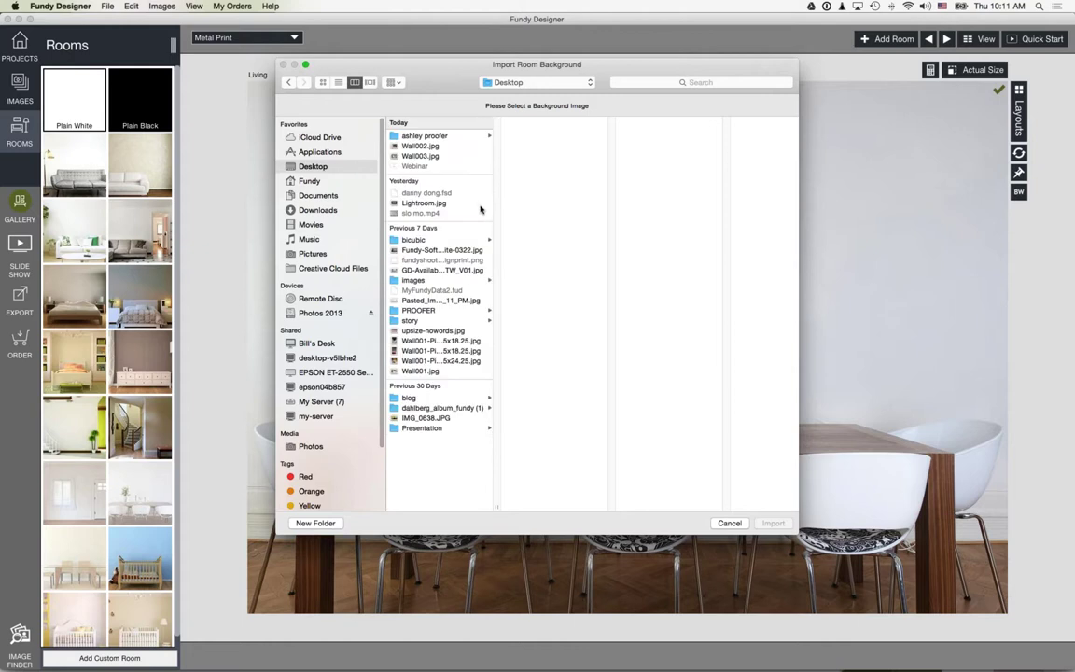
left_click(454, 419)
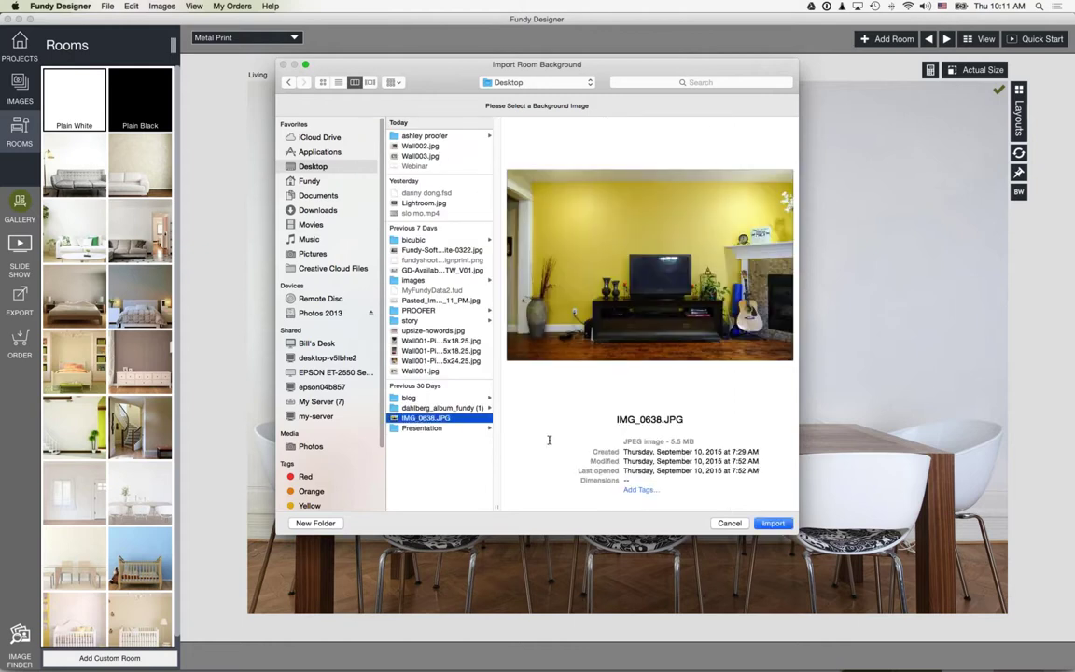
key("Return")
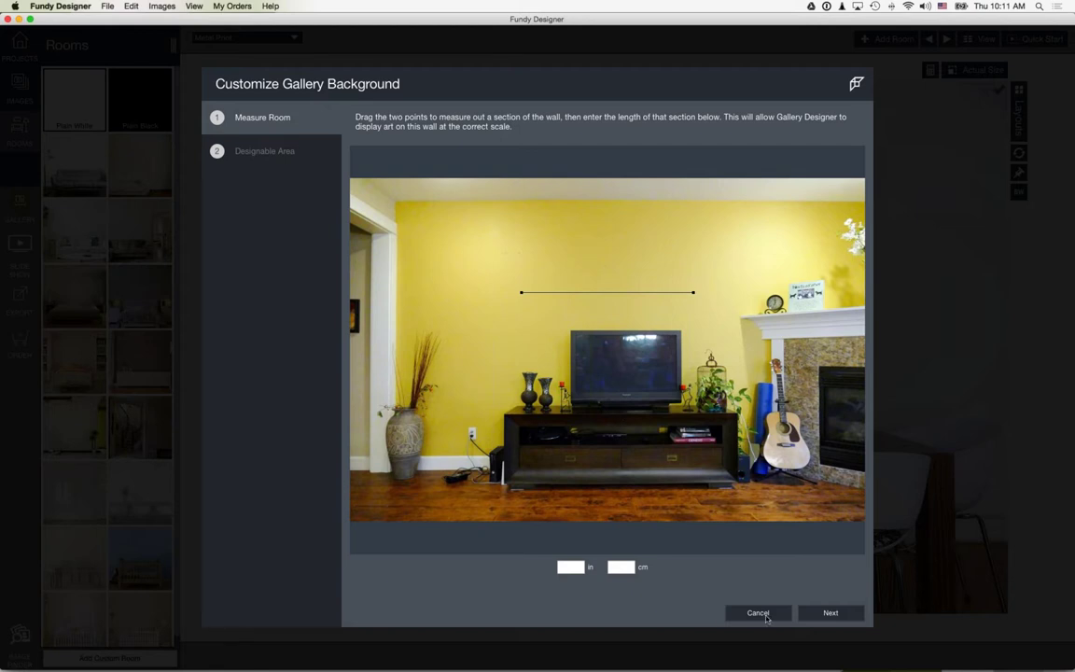
left_click(758, 612)
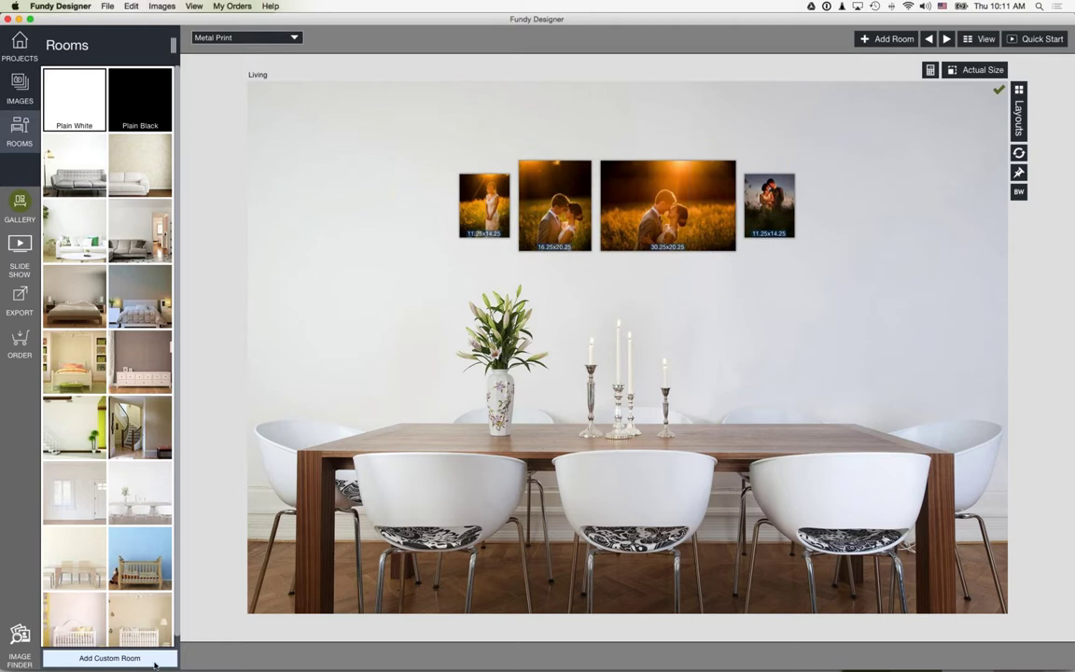
Import IMG_0638.JPG from the Desktop as a custom room background.
left_click(151, 664)
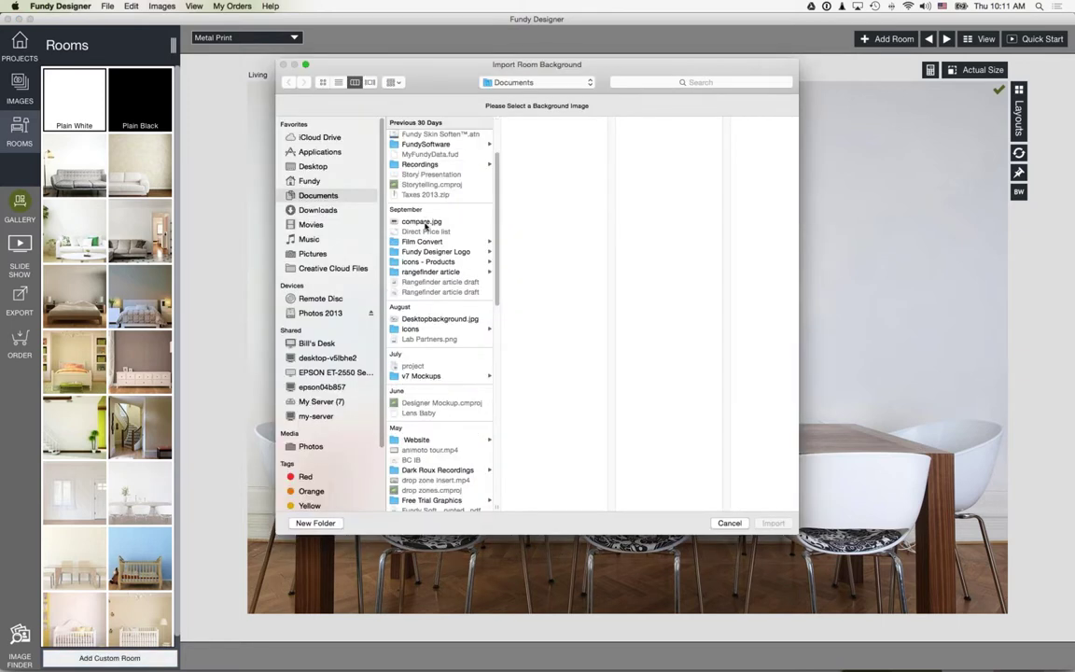
scroll(431, 210, "up", 3)
scroll(431, 210, "down", 2)
left_click(331, 168)
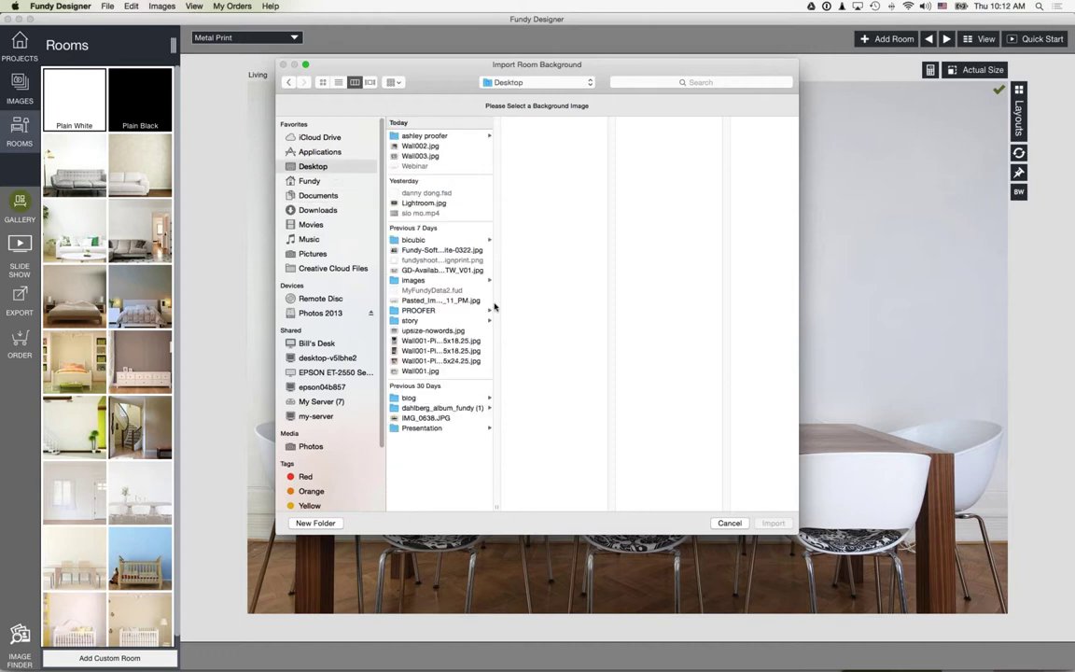
left_click(424, 417)
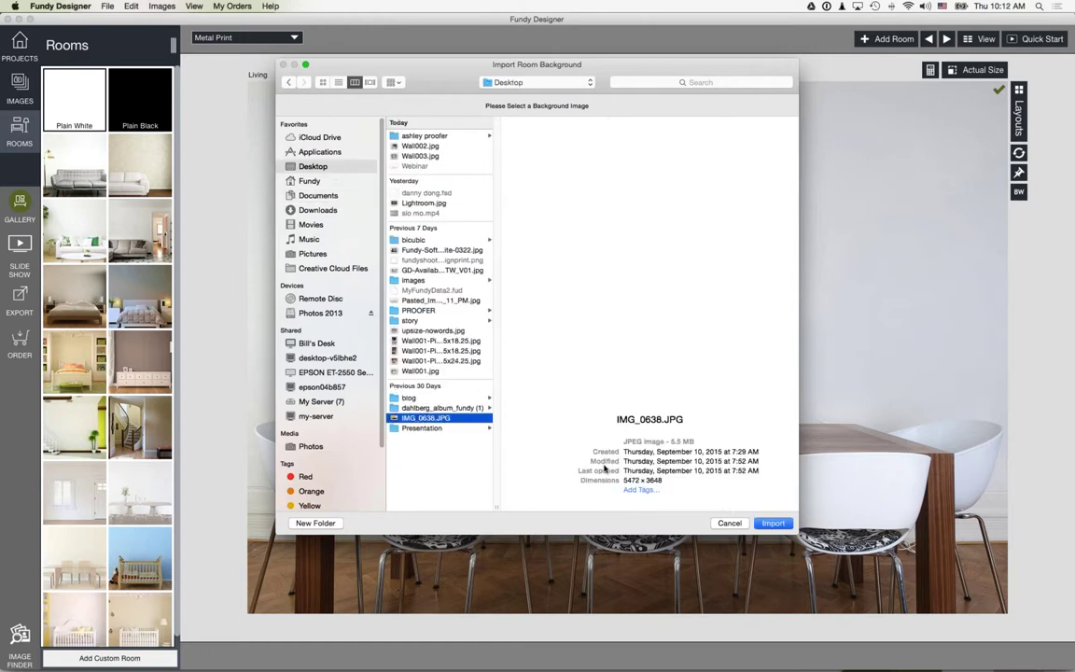
left_click(775, 523)
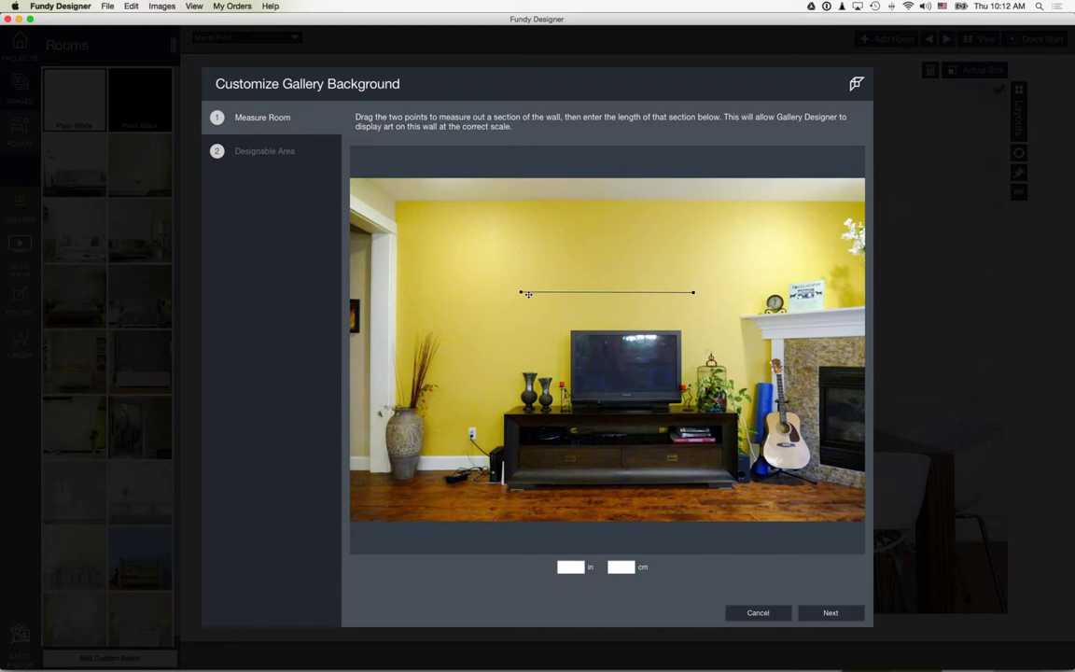
Calibrate the room's scale by measuring the TV's diagonal as 42 in, and move the auto design area above the TV.
left_click_drag(521, 292, 573, 396)
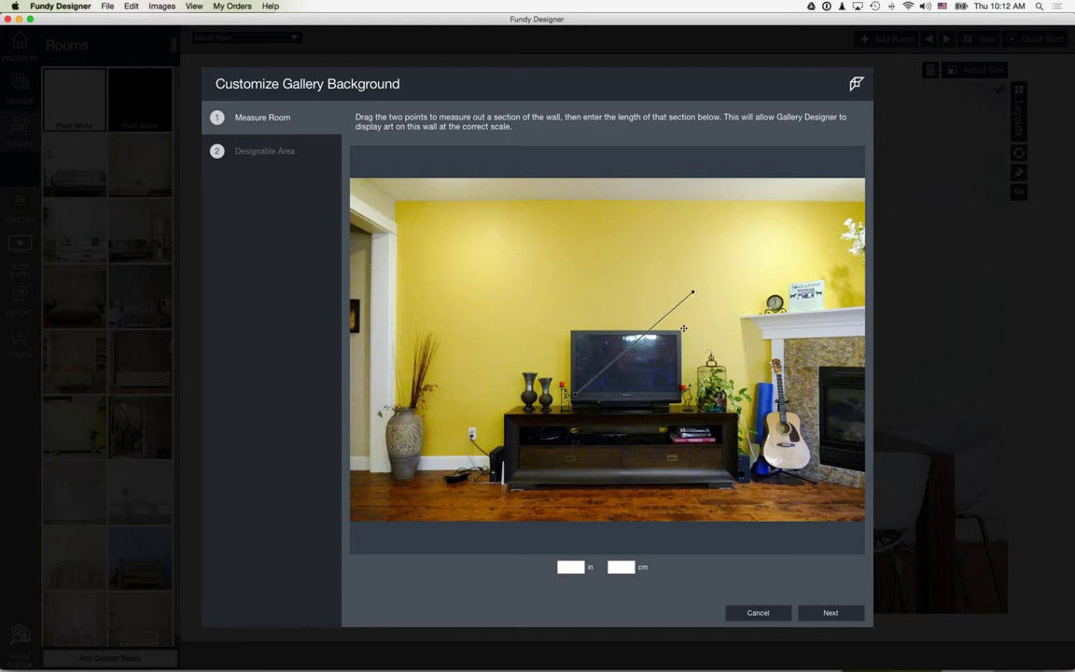
left_click_drag(687, 304, 674, 338)
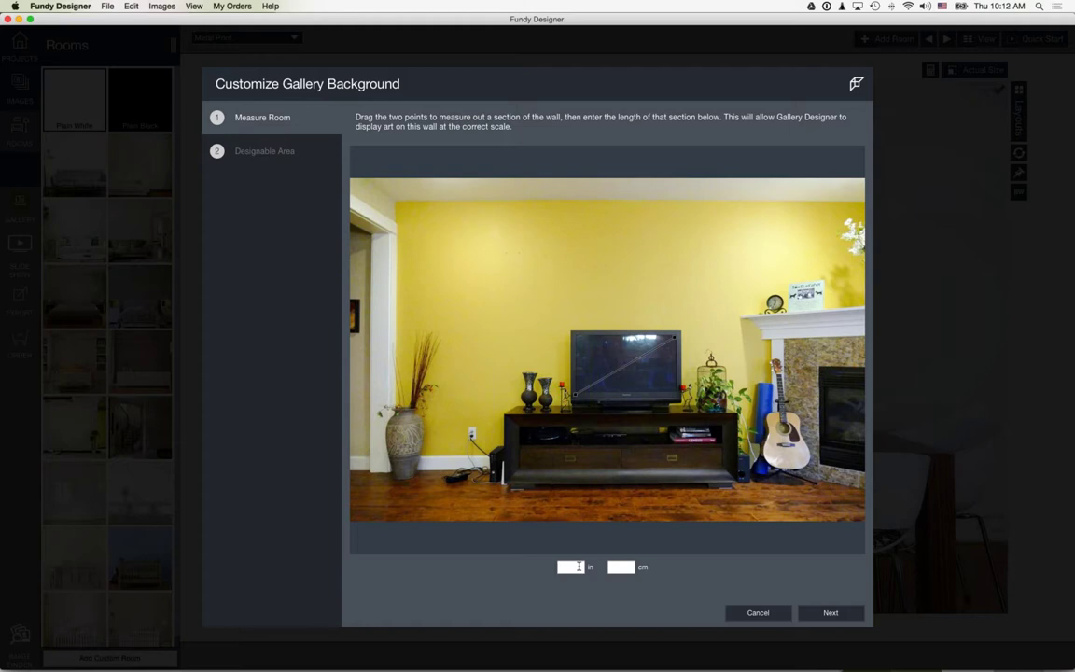
type("42")
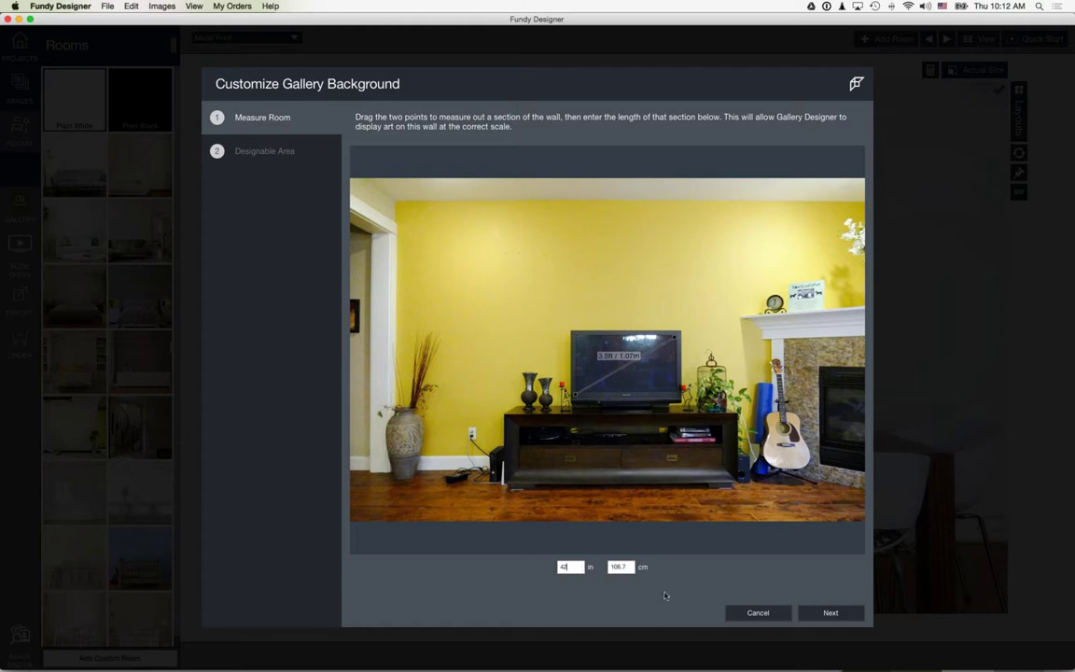
left_click(829, 614)
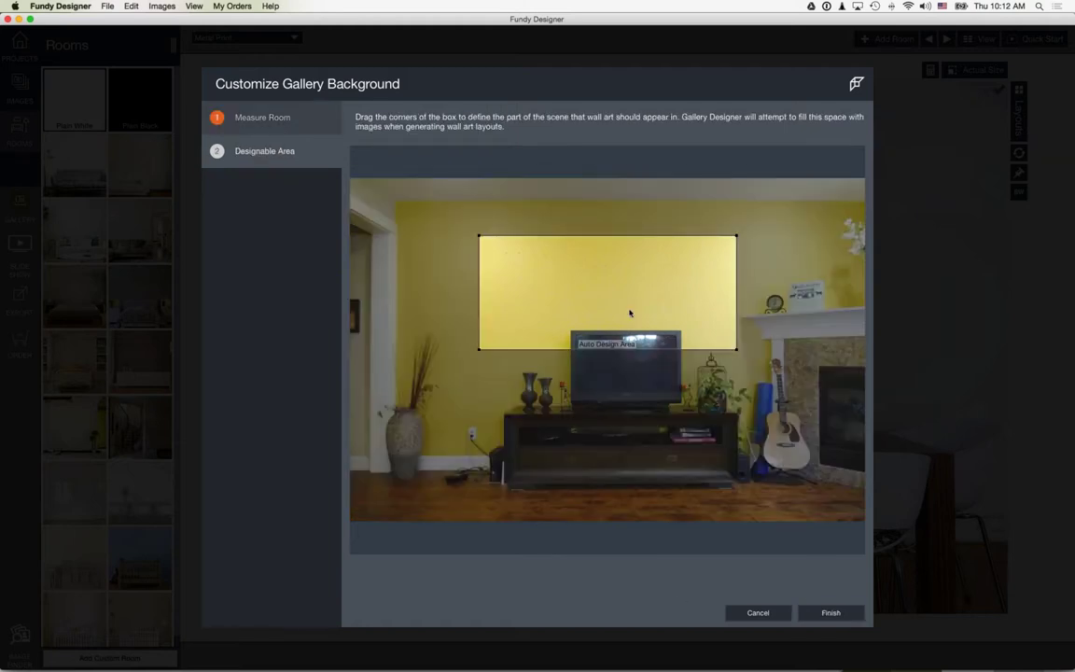
left_click_drag(608, 288, 604, 260)
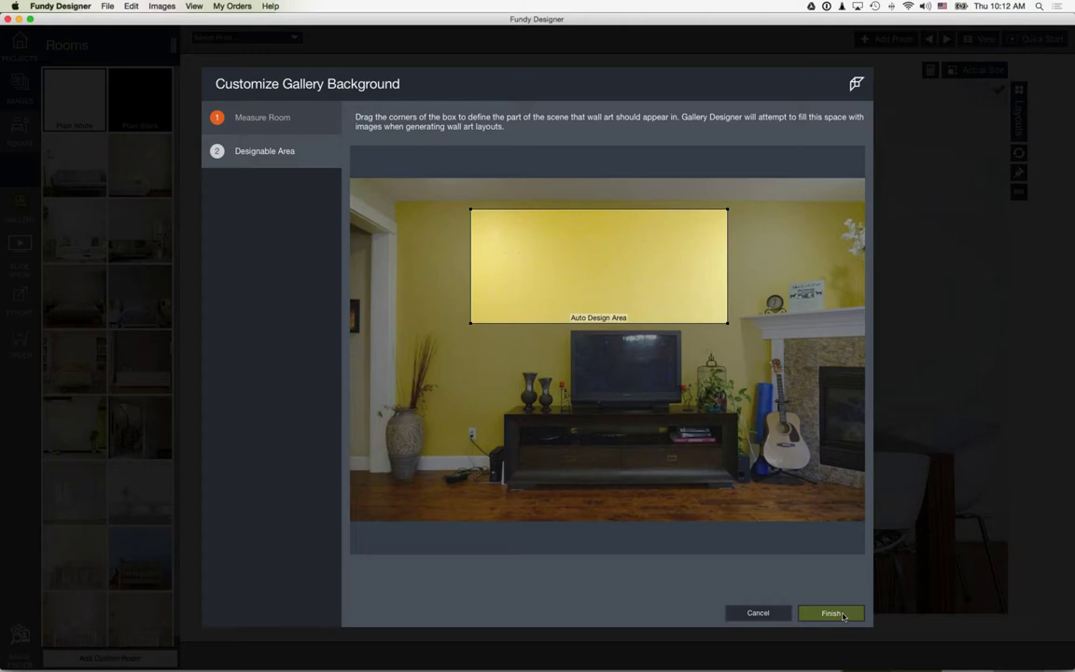
Finish the custom room setup and apply the yellow TV room as the background of Living.
left_click(831, 613)
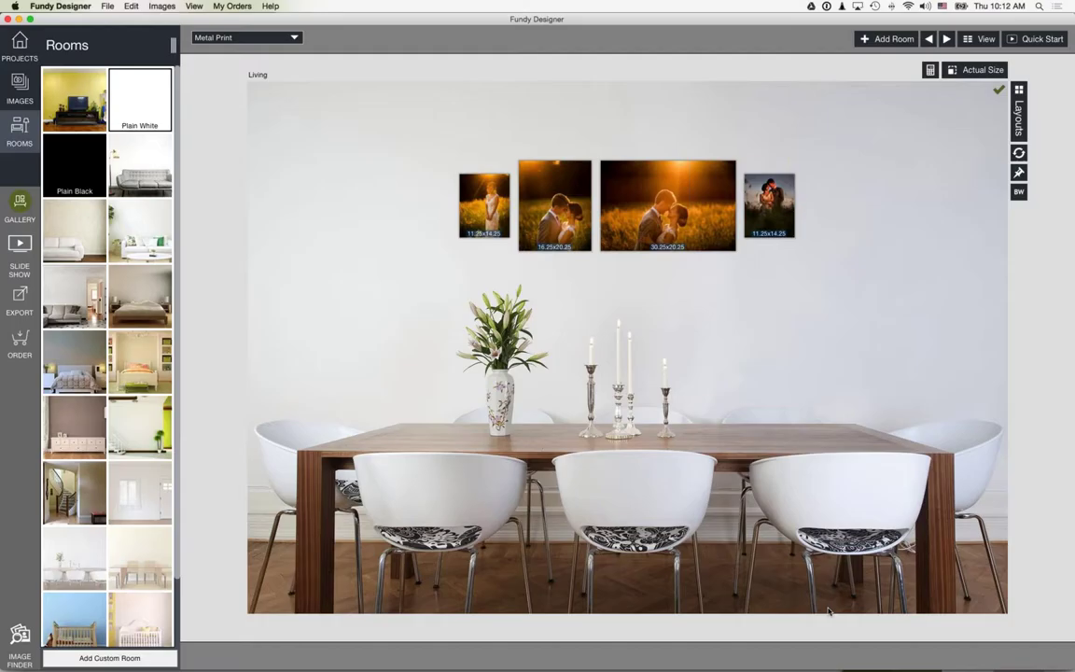
left_click(82, 116)
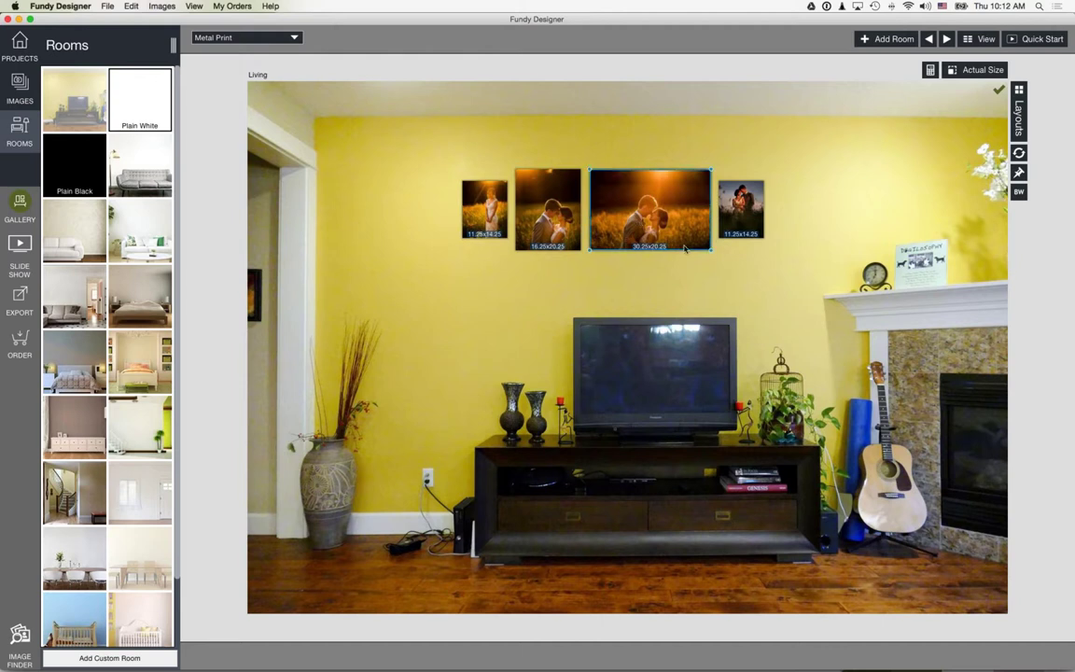
Enlarge the four-print group so the largest print is 36.25x24.25, and reposition the row above the TV.
left_click(618, 224)
left_click(454, 154)
left_click_drag(362, 123, 686, 272)
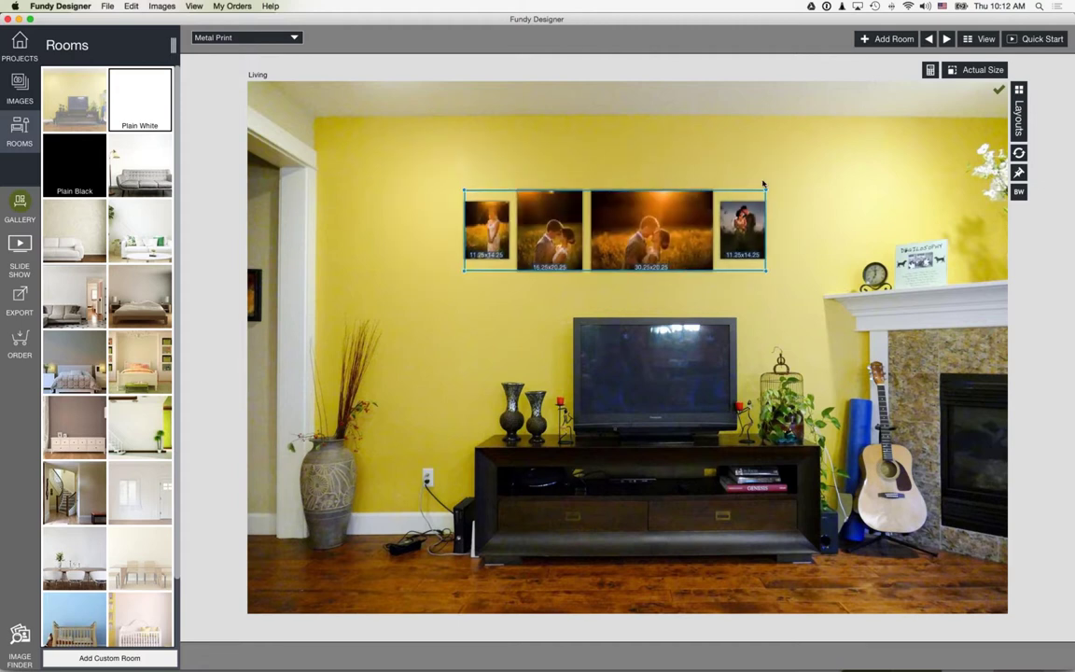
left_click_drag(765, 189, 834, 169)
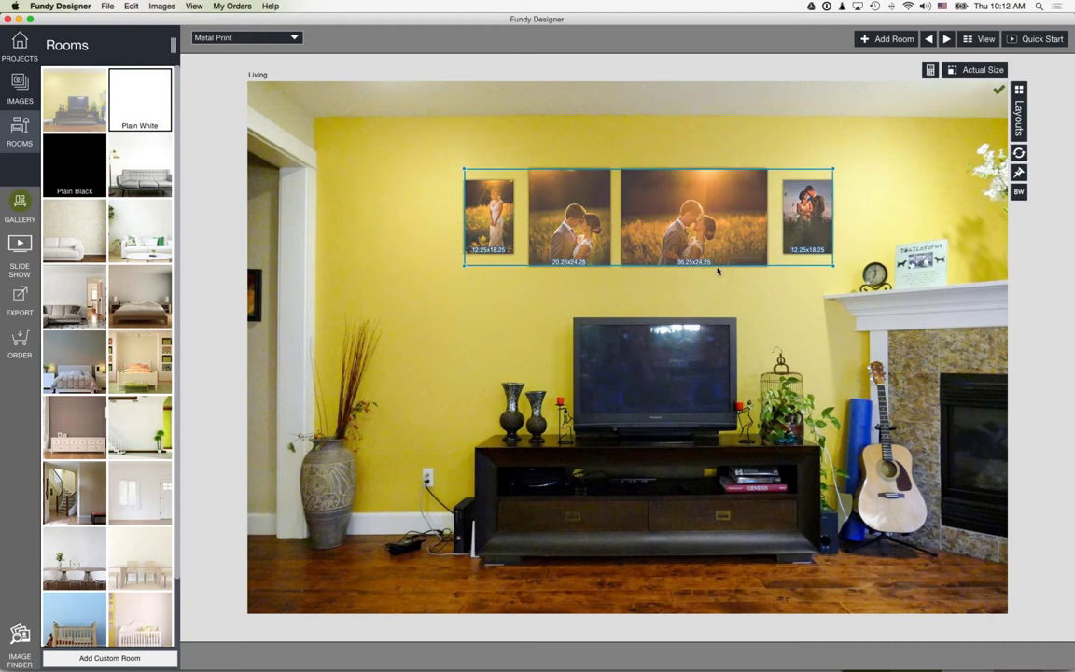
left_click_drag(713, 269, 710, 281)
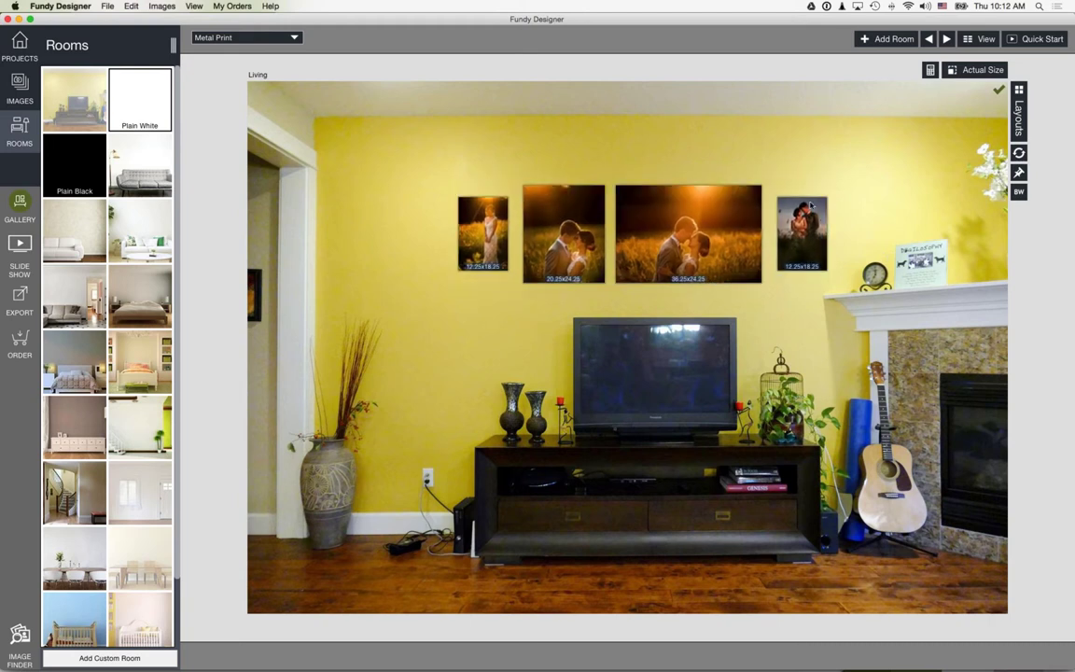
Move the two outer 12.25x18.25 prints slightly inward, closer to the middle prints.
left_click_drag(811, 204, 798, 196)
left_click(485, 199)
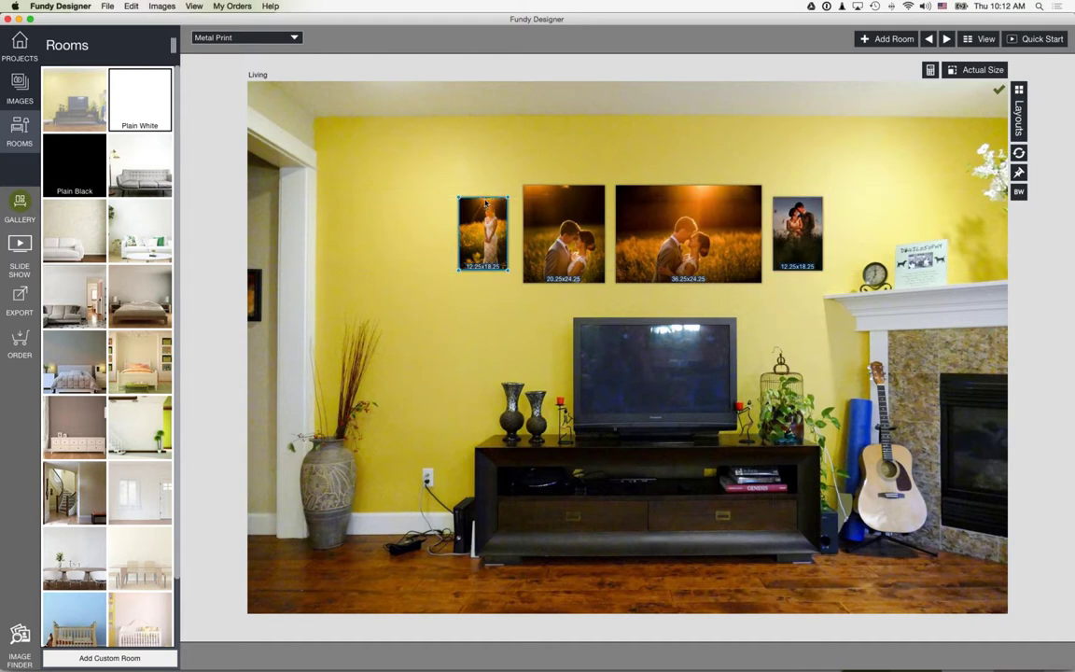
left_click_drag(485, 199, 490, 198)
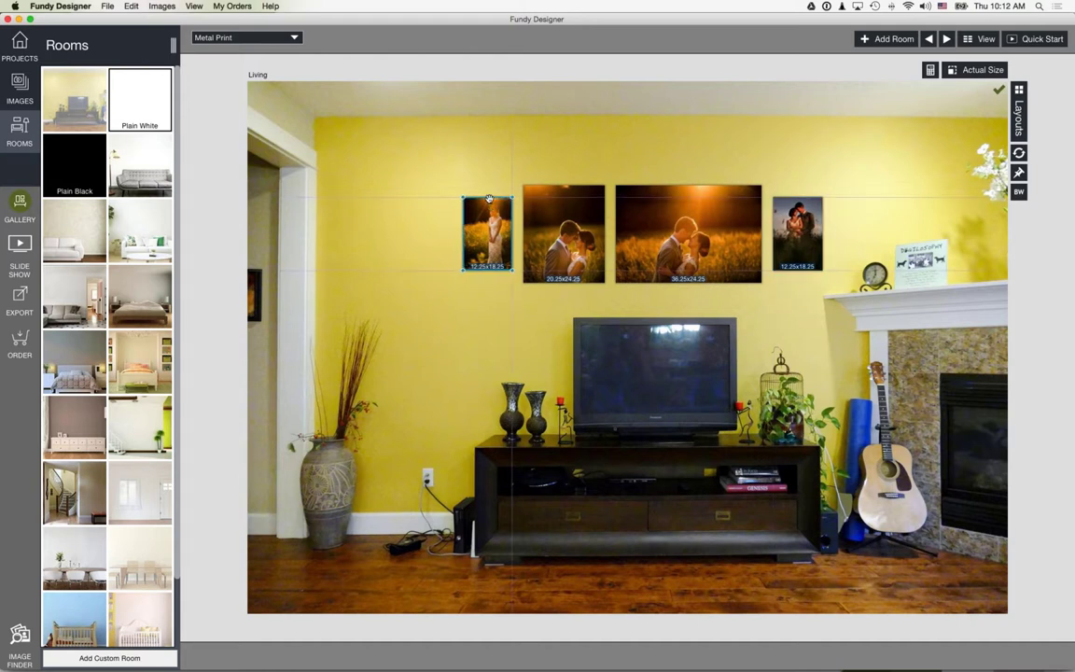
Save the four-print arrangement to My Designs and check it among the saved layouts.
left_click(1019, 172)
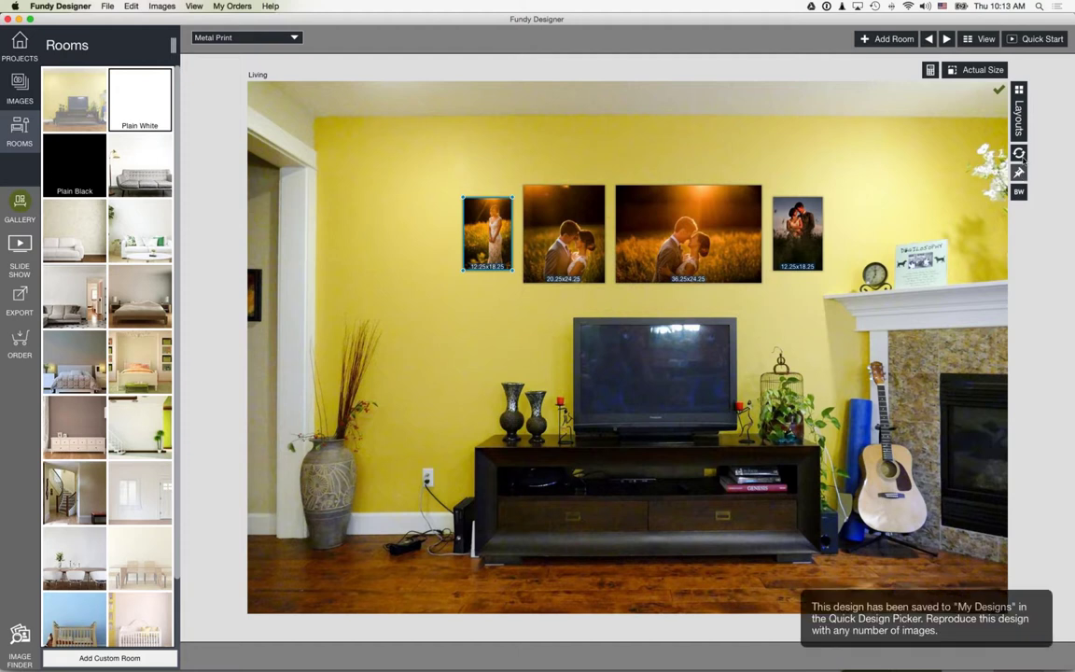
left_click(1017, 119)
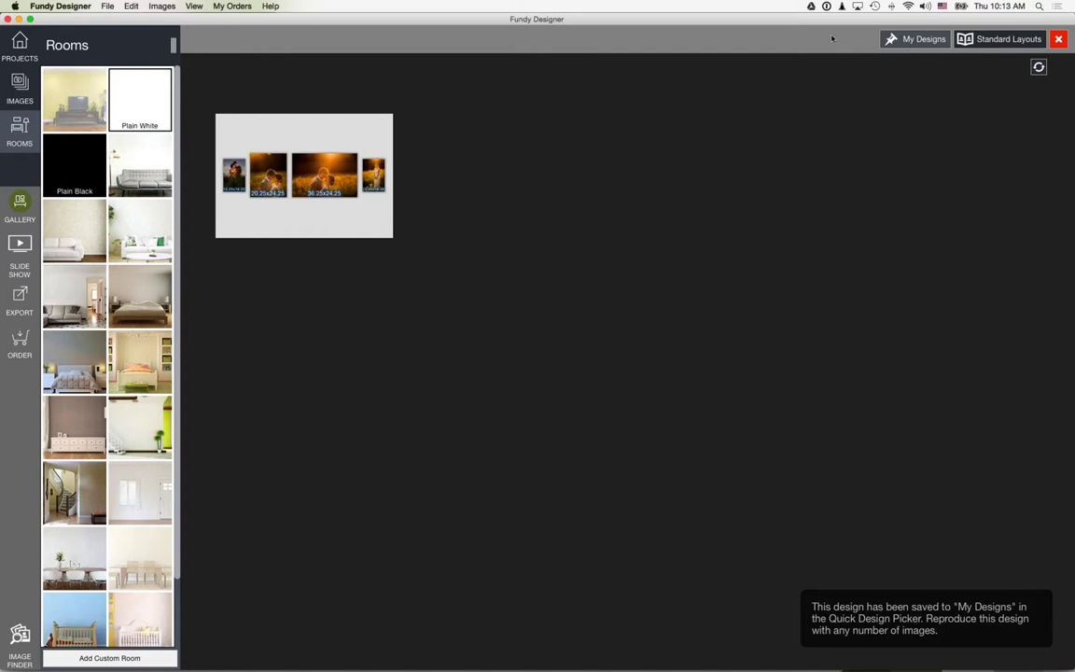
mouse_move(319, 204)
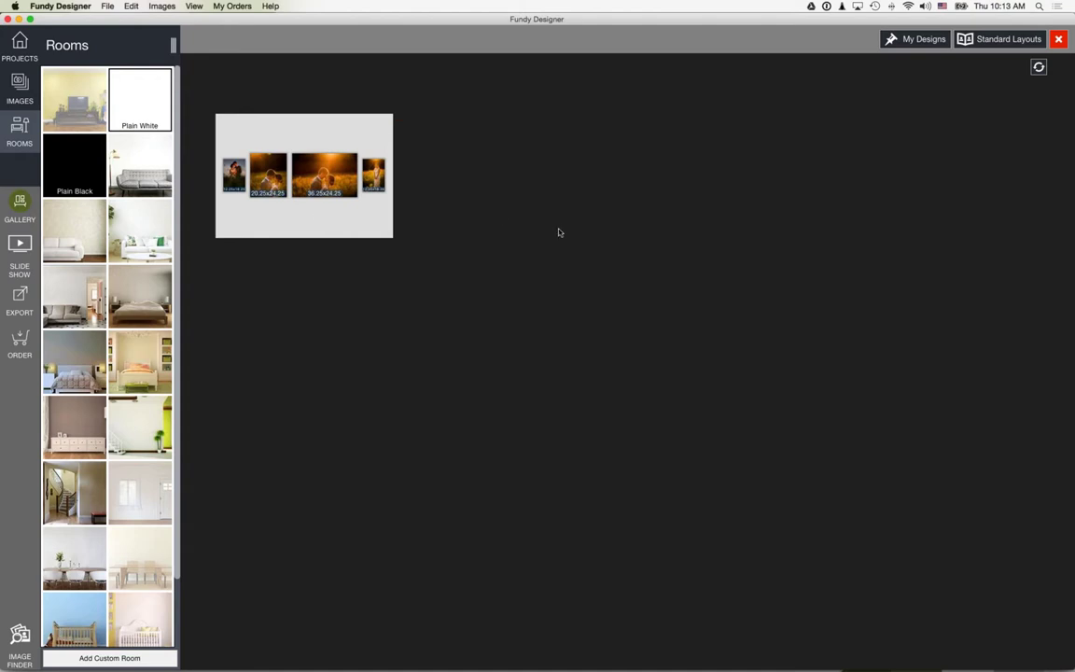
left_click(1058, 38)
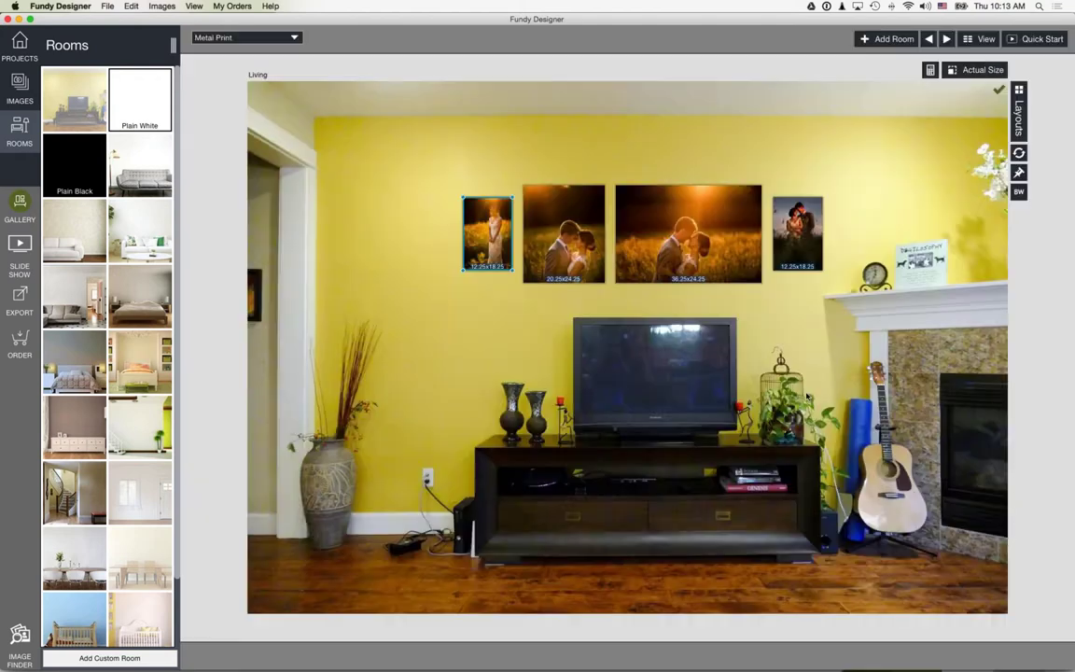
left_click(695, 497)
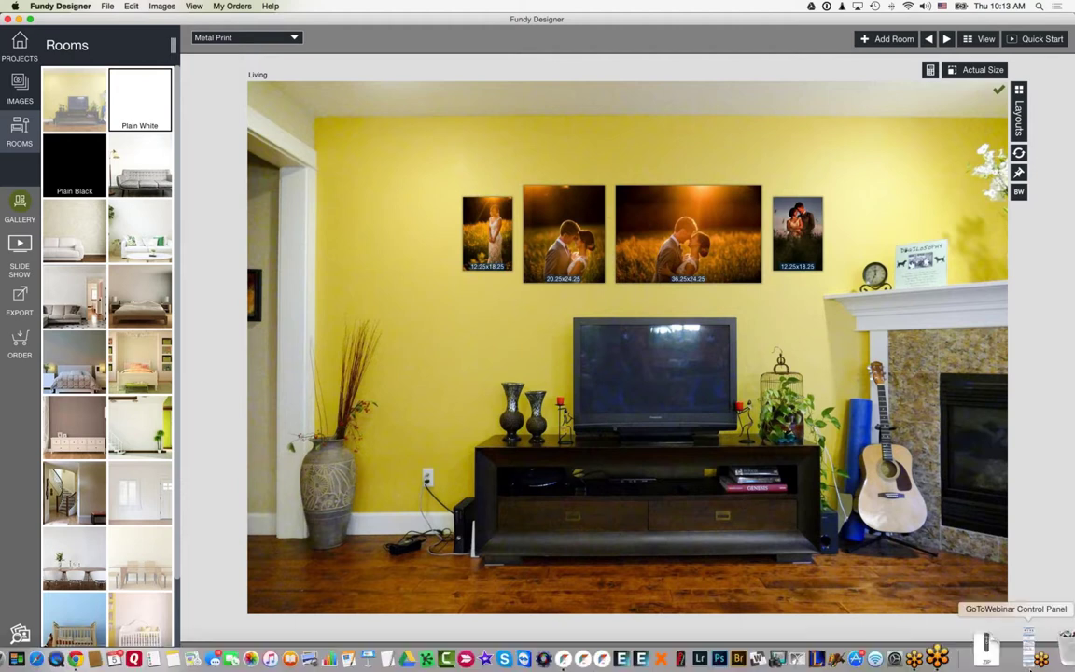
left_click(914, 653)
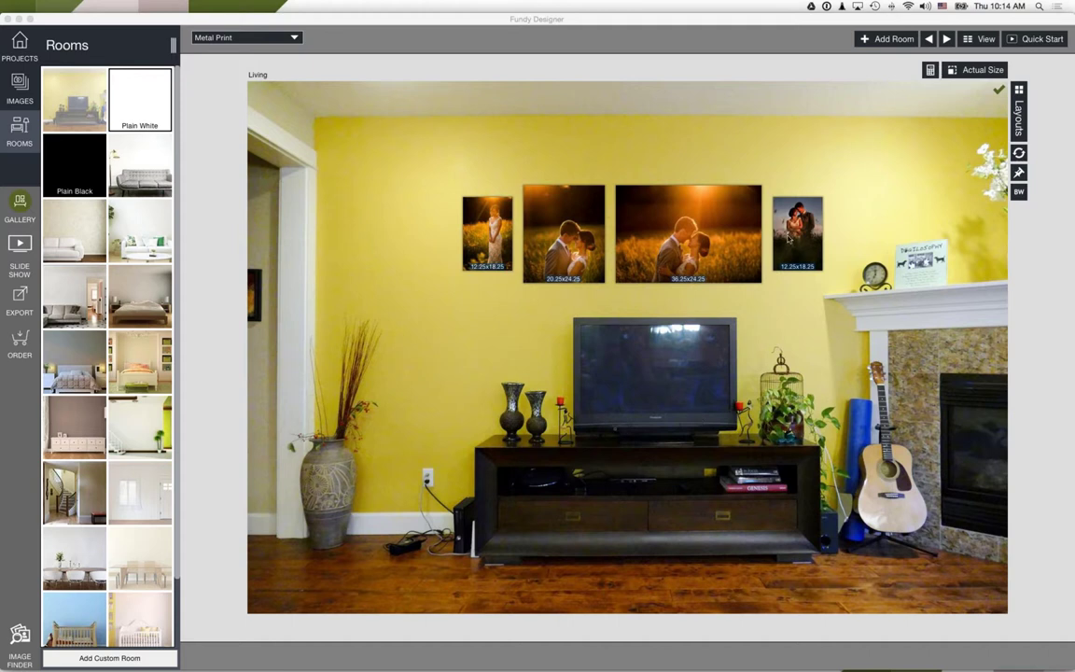
Show all rooms and create a fourth room from the black-and-white photo of the couple in the grass.
left_click(987, 38)
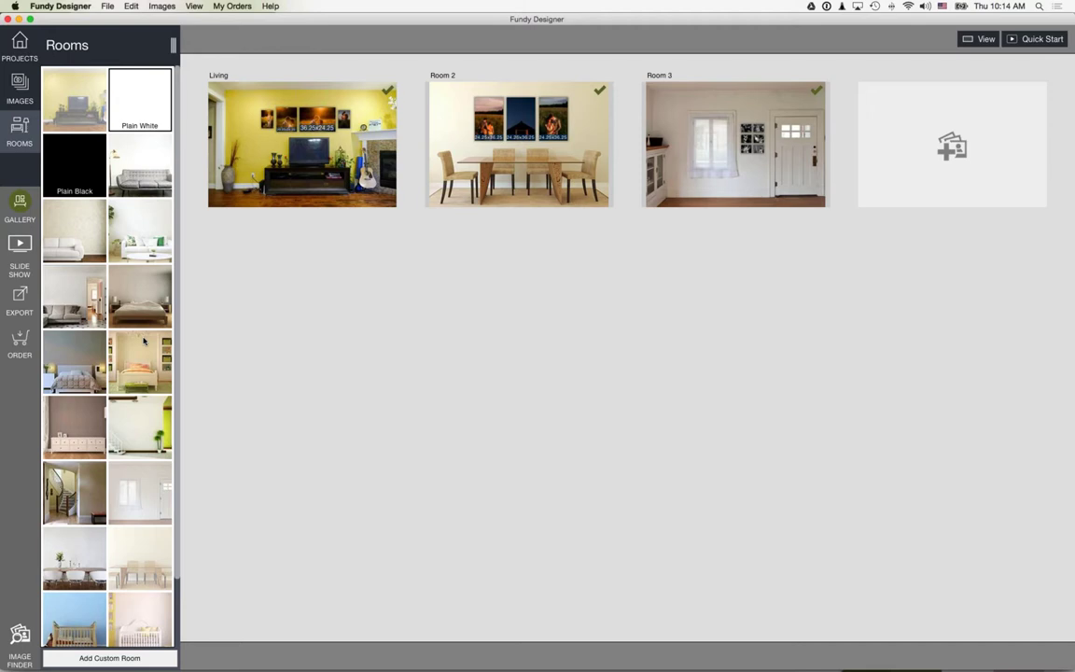
key("super+1")
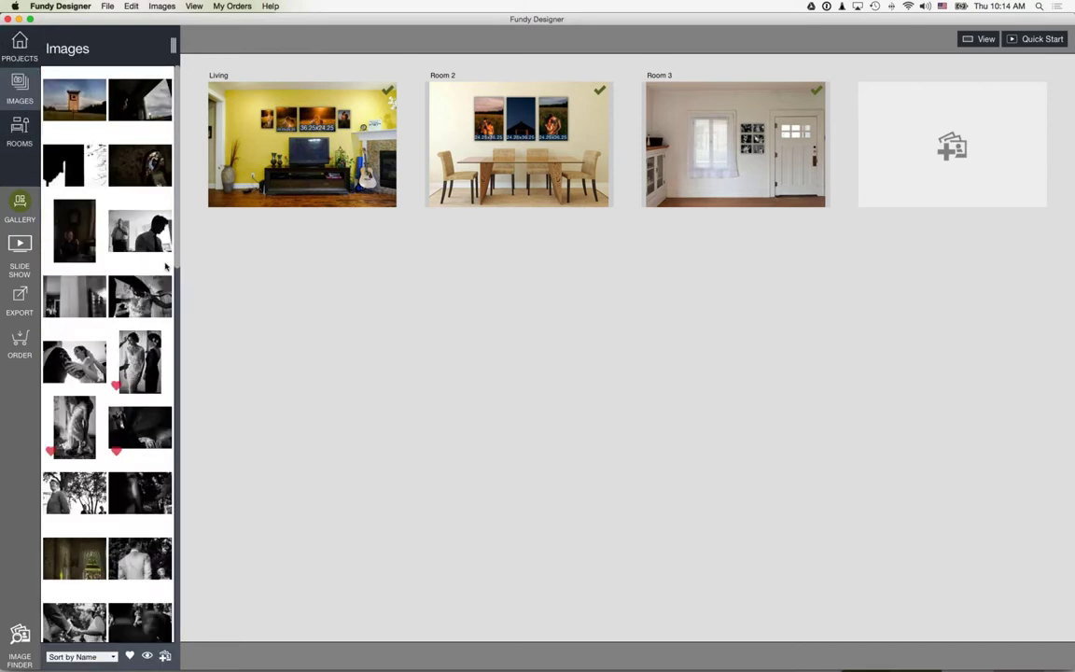
scroll(151, 332, "down", 3)
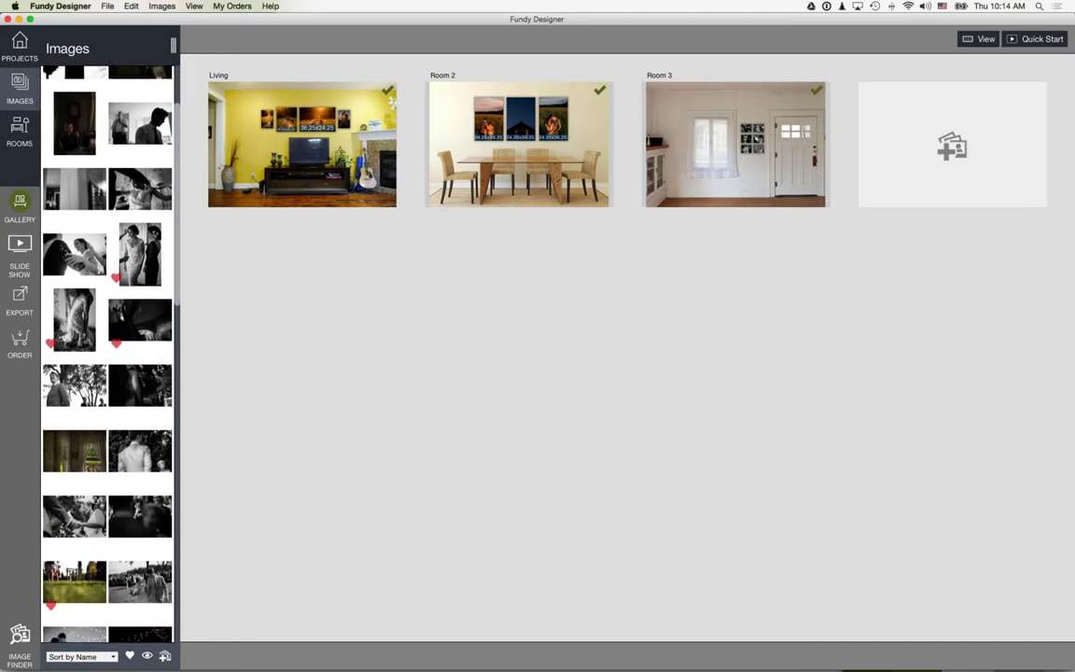
scroll(159, 368, "down", 10)
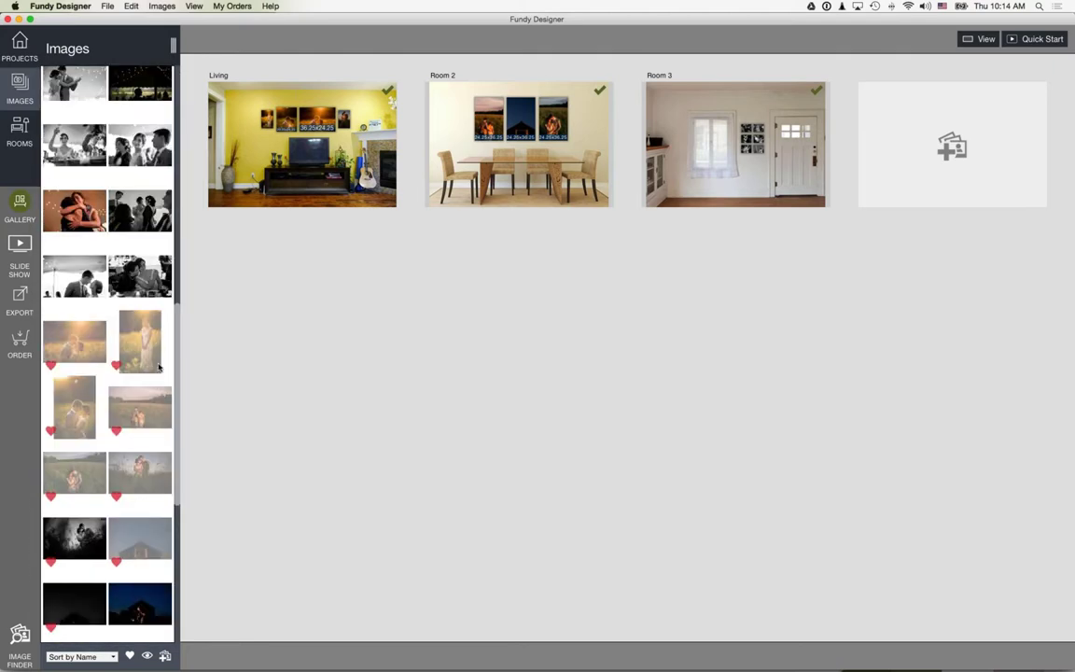
scroll(159, 368, "down", 3)
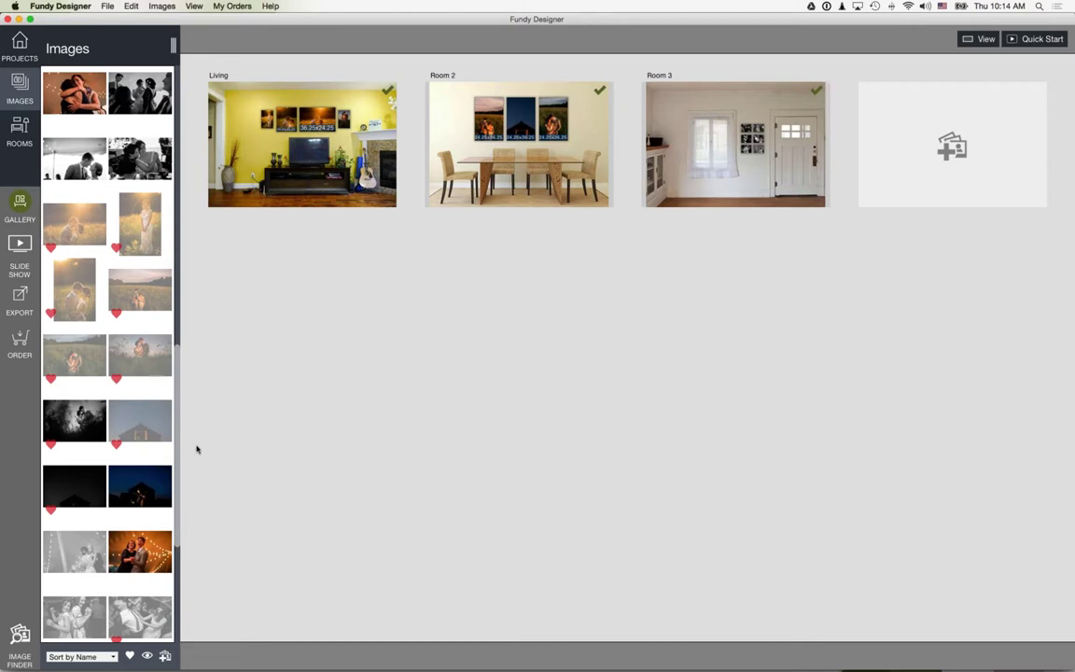
mouse_move(74, 387)
left_mouse_down()
mouse_move(645, 362)
mouse_move(968, 155)
left_mouse_up()
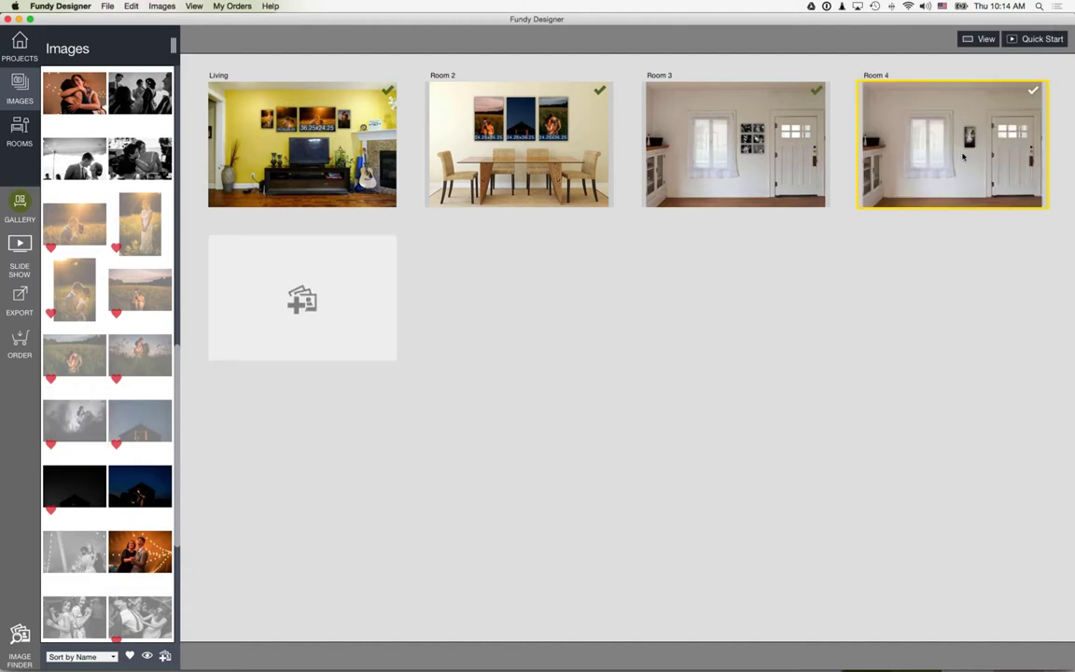
Set the background of Room 4 to the living room with the white sofa and tall plant.
mouse_move(966, 161)
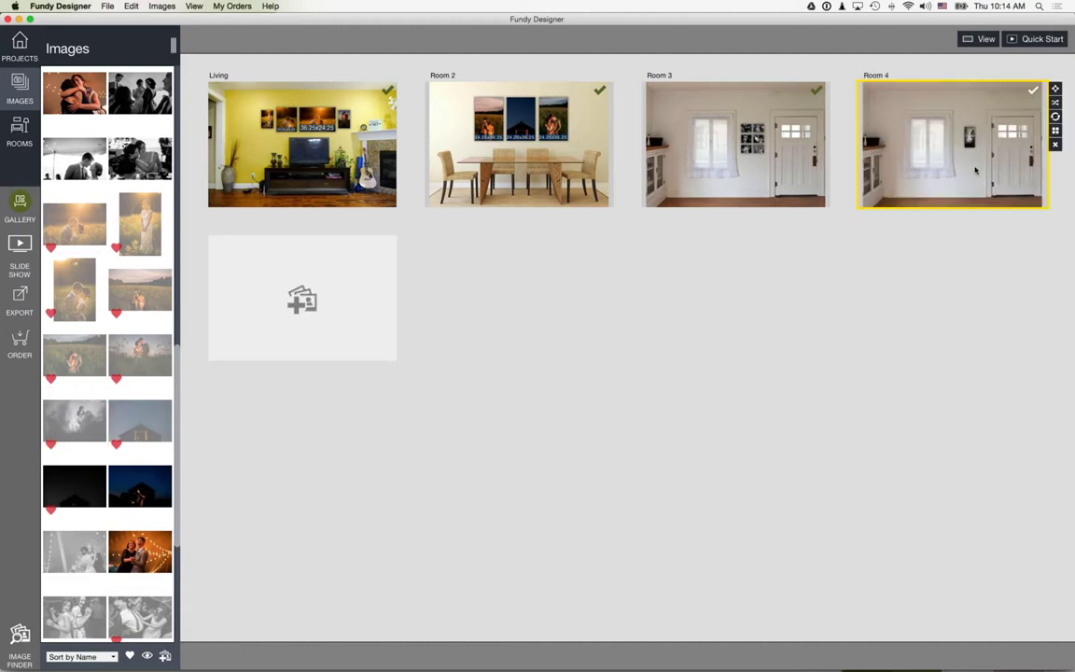
left_click(7, 142)
left_click_drag(115, 222, 1011, 154)
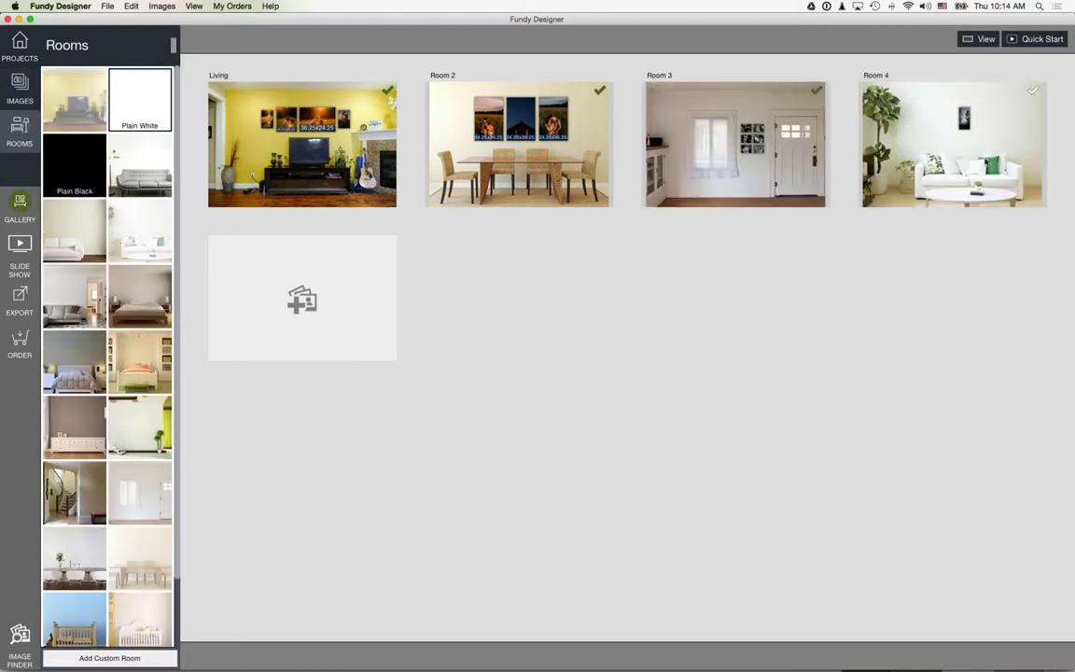
Open Room 4, enlarge its couple print to 40.25x30.25 and place it above the sofa.
left_click(986, 165)
double_click(987, 164)
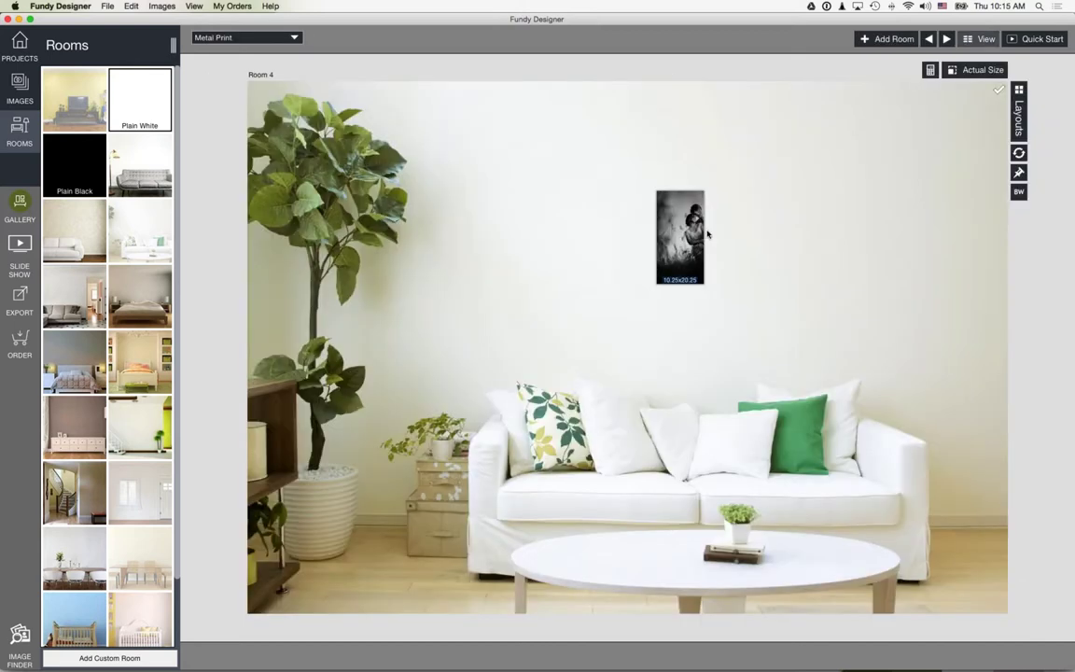
left_click_drag(701, 282, 891, 343)
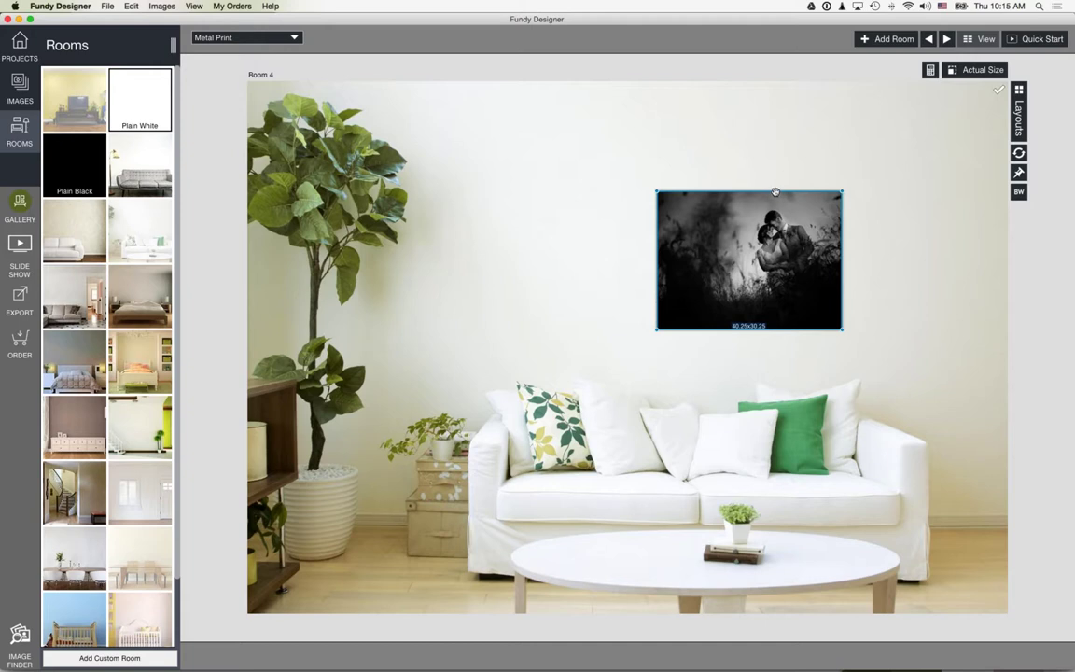
left_click_drag(770, 191, 712, 178)
Change the print to a 1.5" Gallery Wrap, resize it to 48x20 and keep it above the sofa.
left_click(277, 36)
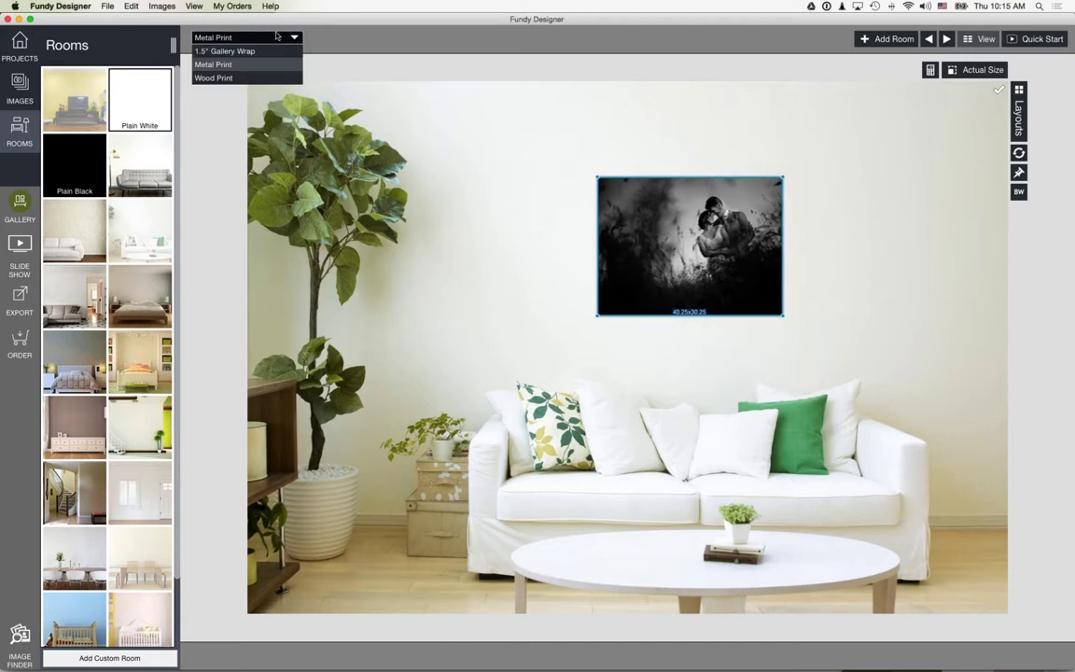
left_click(252, 48)
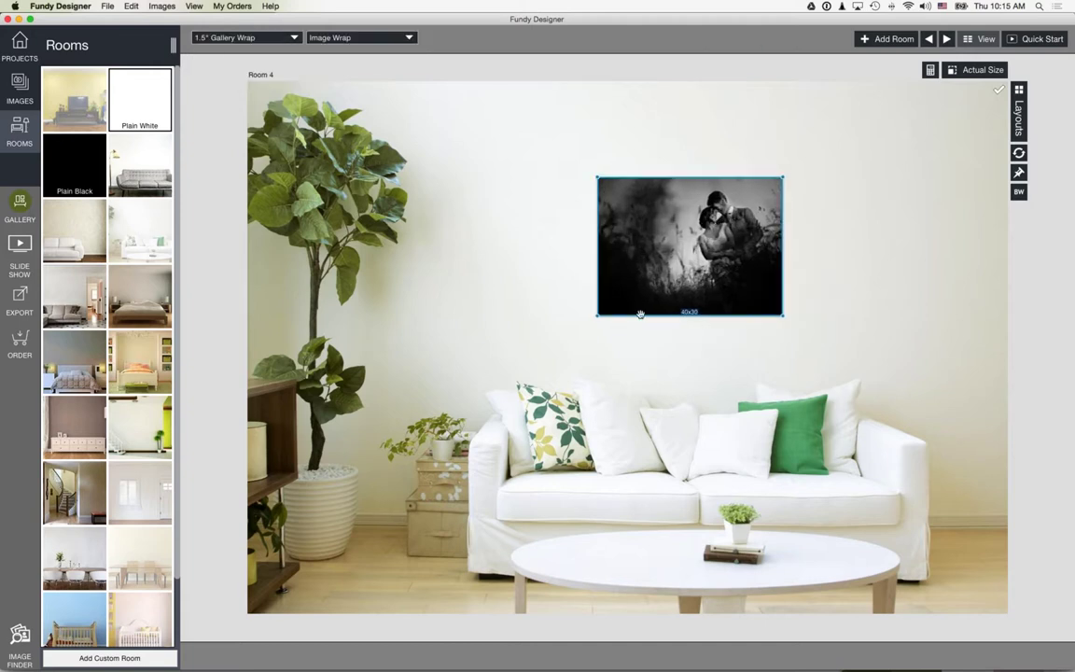
left_click_drag(553, 319, 509, 323)
left_click_drag(747, 216, 738, 240)
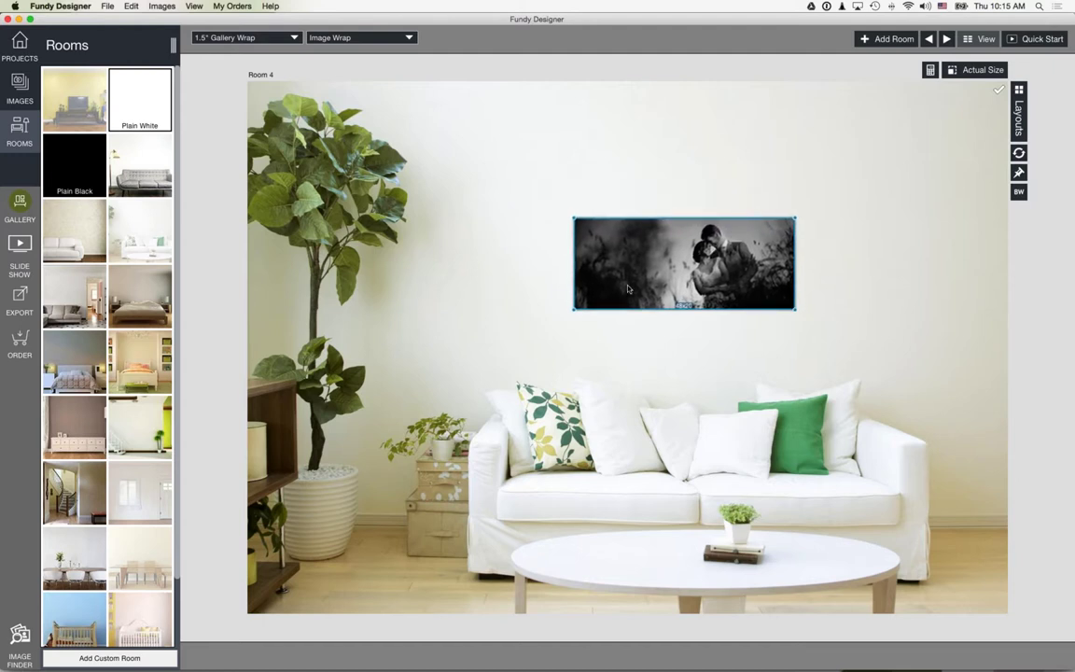
Change the canvas edges from Image Wrap to a black Color Wrap.
left_click(322, 37)
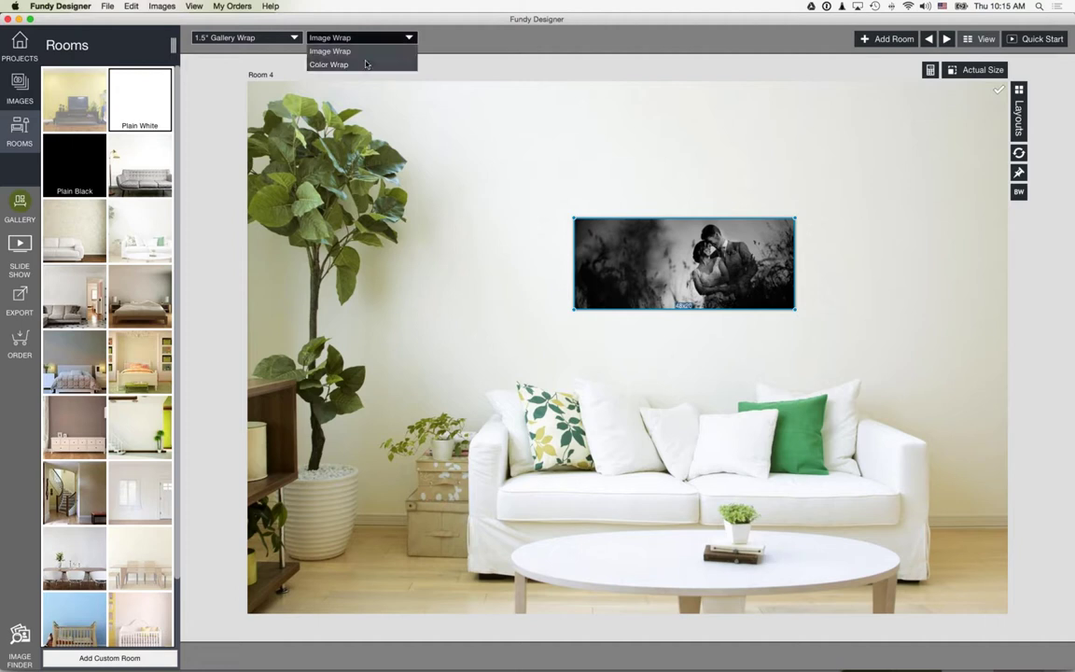
left_click(365, 64)
left_click(426, 37)
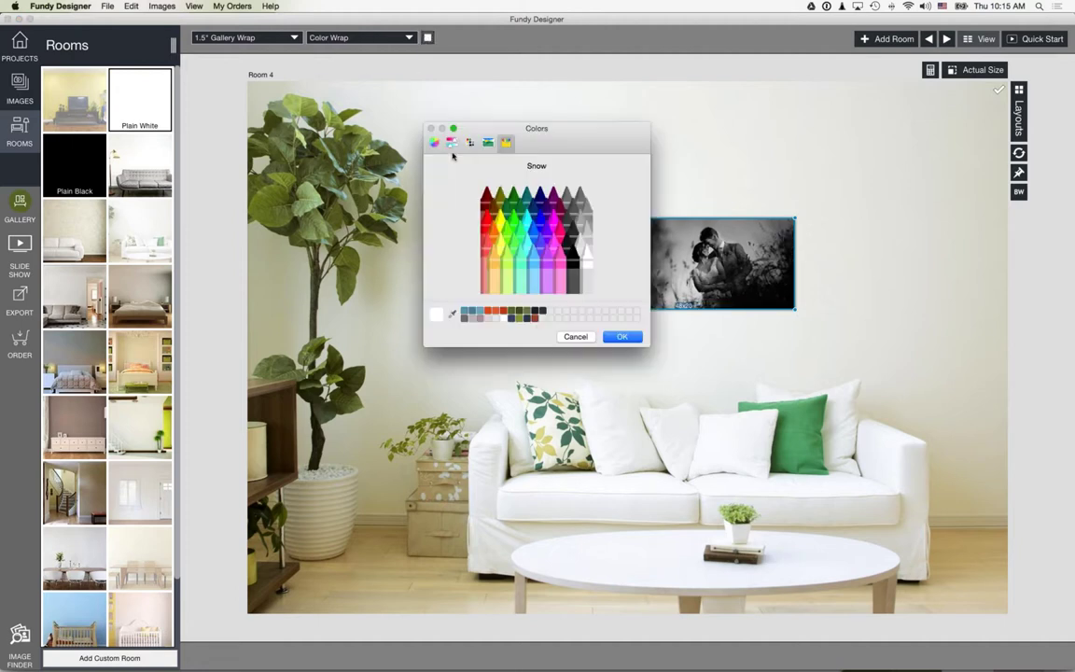
left_click(624, 337)
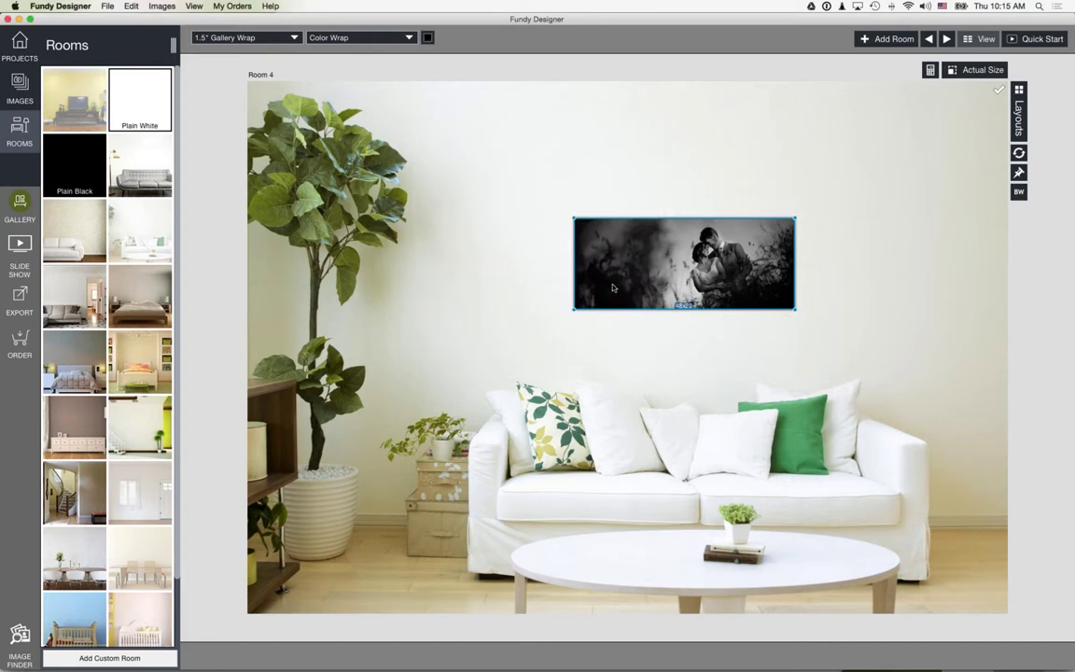
Open the canvas for editing, add the groom and bride getting-ready photos, and arrange the three images side by side.
double_click(662, 261)
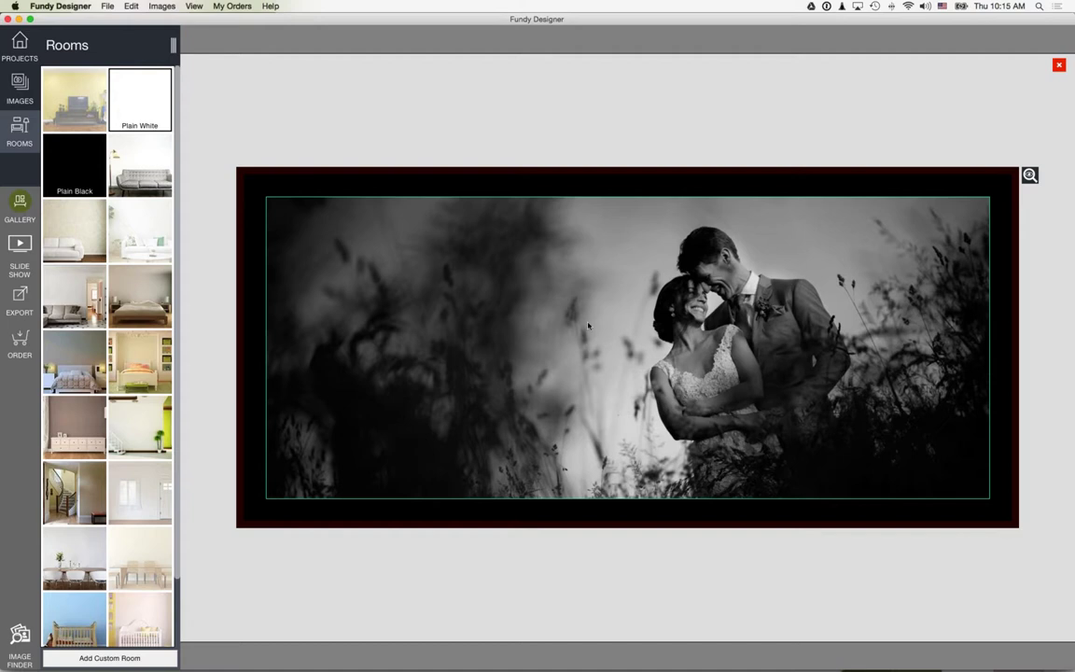
left_click(528, 293)
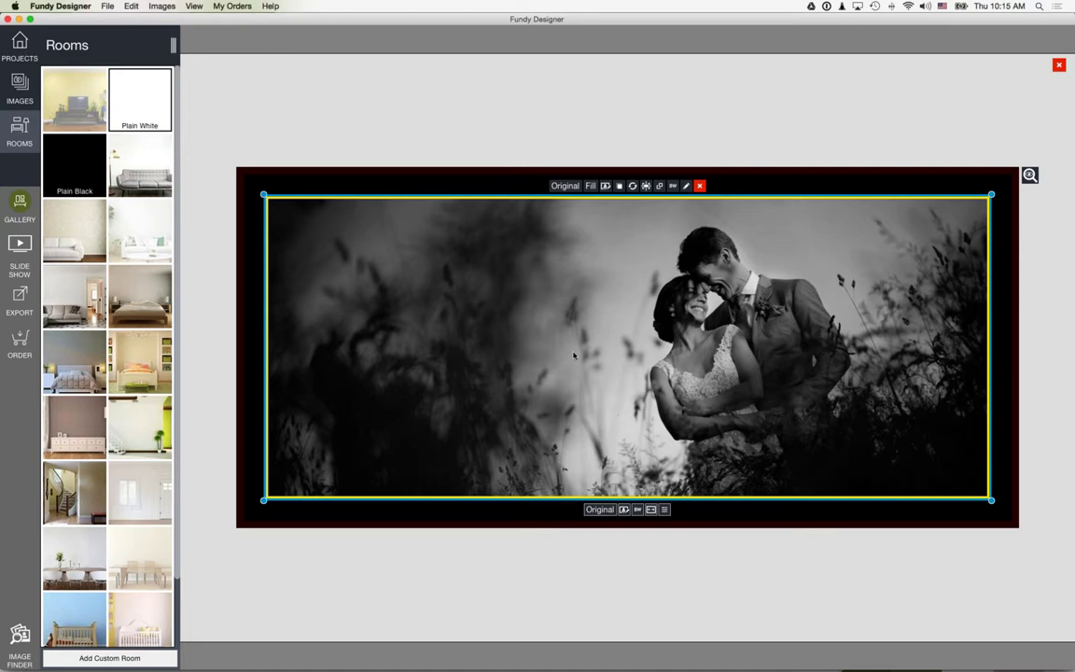
left_click(19, 89)
left_click(139, 231)
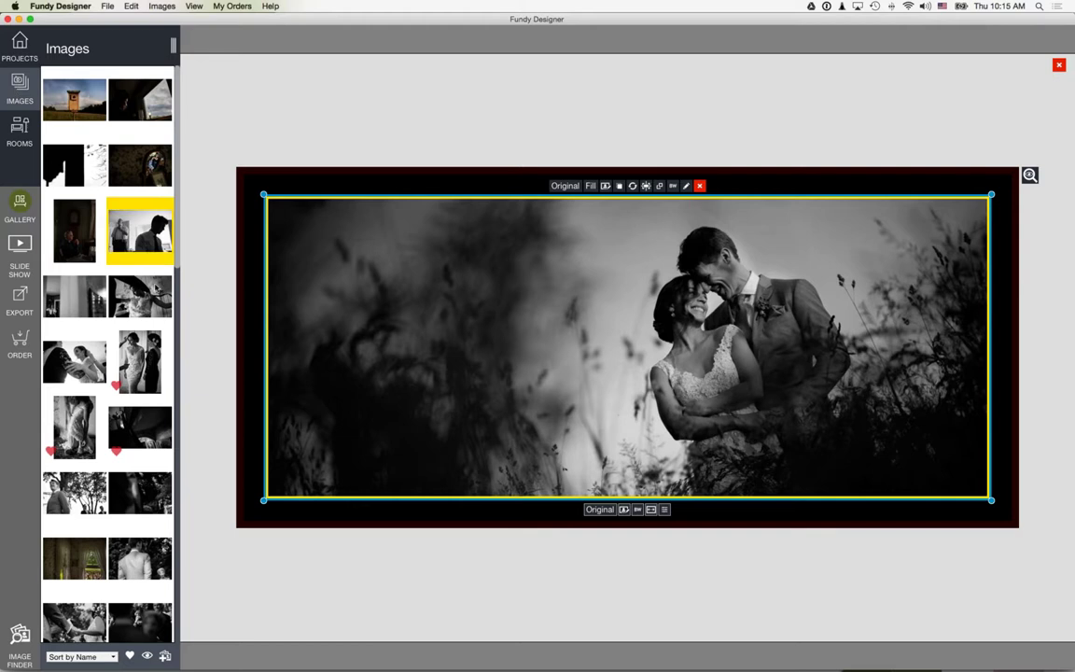
left_click(291, 382)
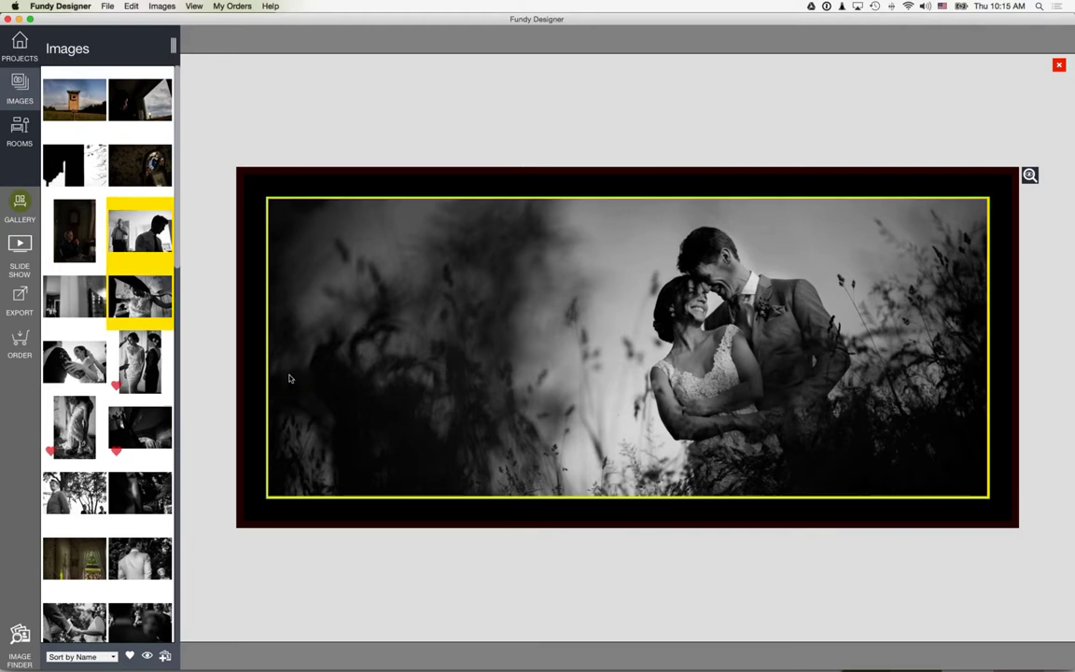
left_click(453, 415)
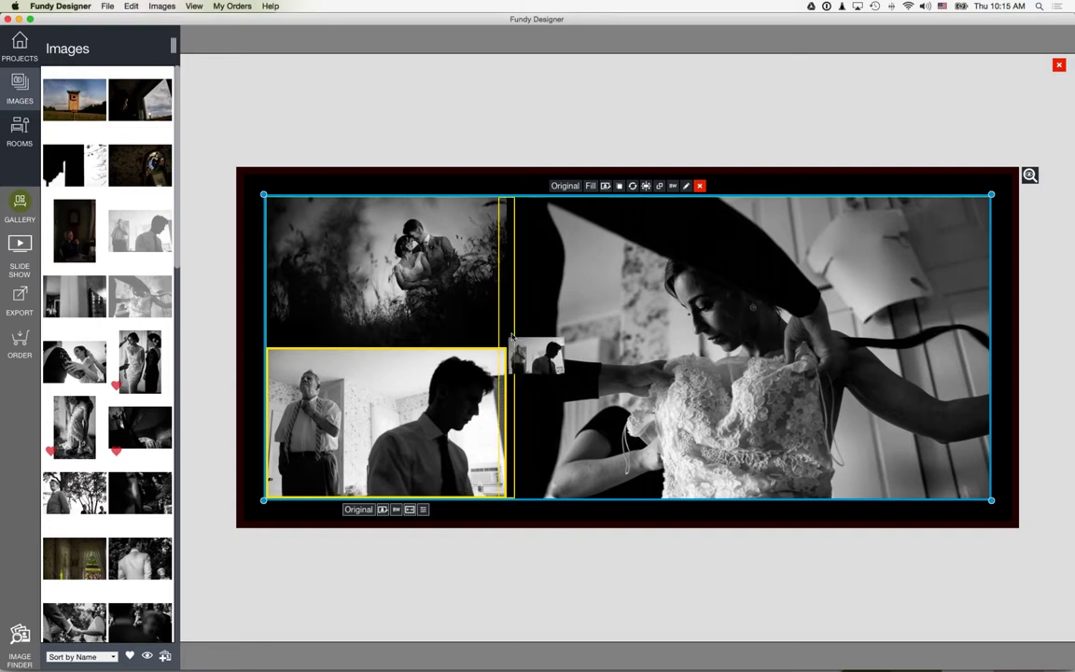
left_click_drag(512, 338, 511, 340)
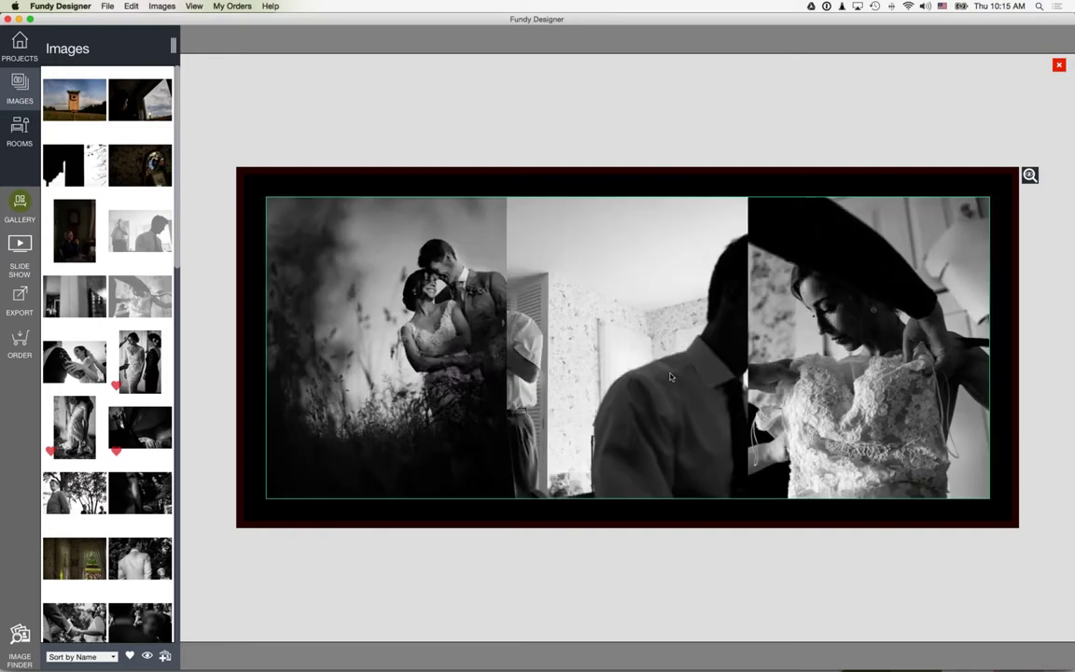
Replace the groom photo in the middle of the canvas with the standing bride photo and set its crop to Vertical.
left_click(606, 383)
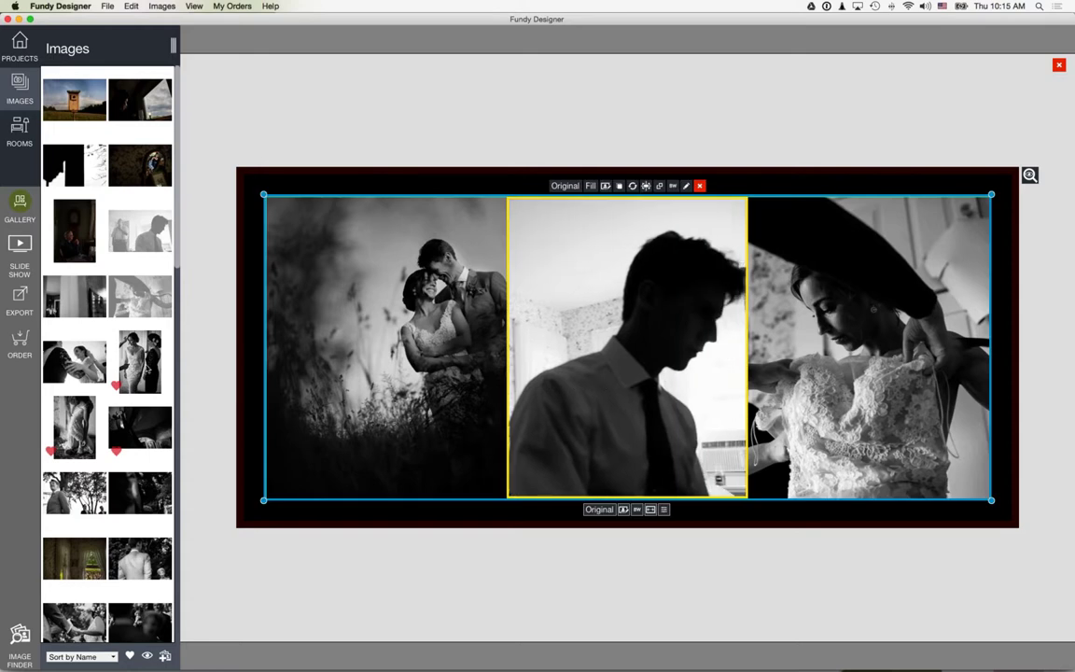
left_click_drag(134, 333, 590, 321)
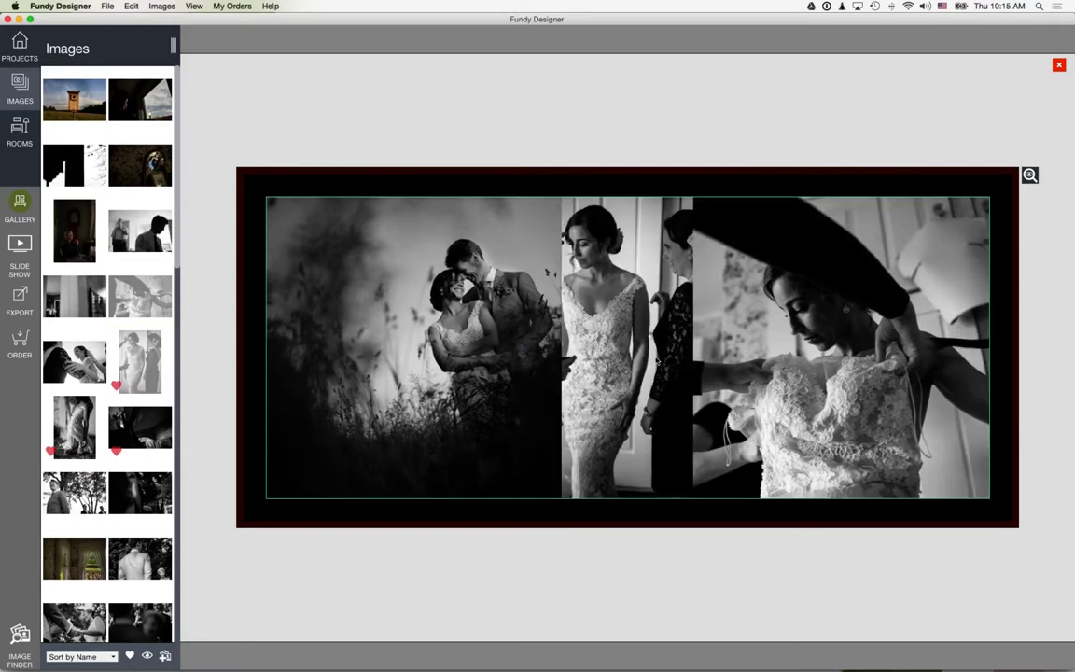
left_click(576, 212)
left_click_drag(576, 212, 571, 202)
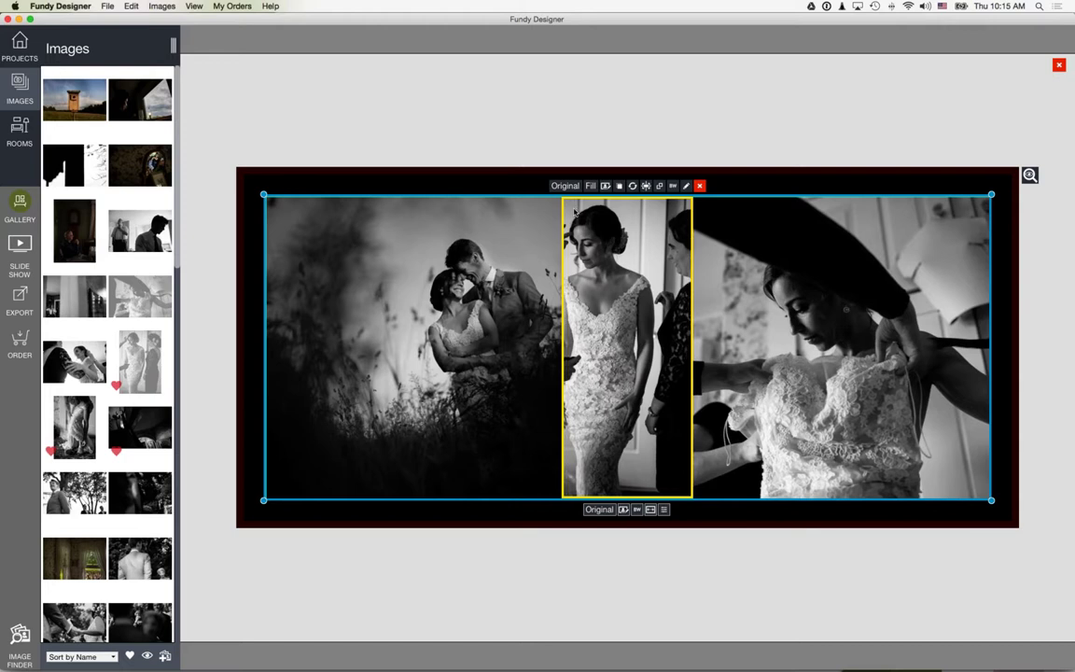
left_click(565, 186)
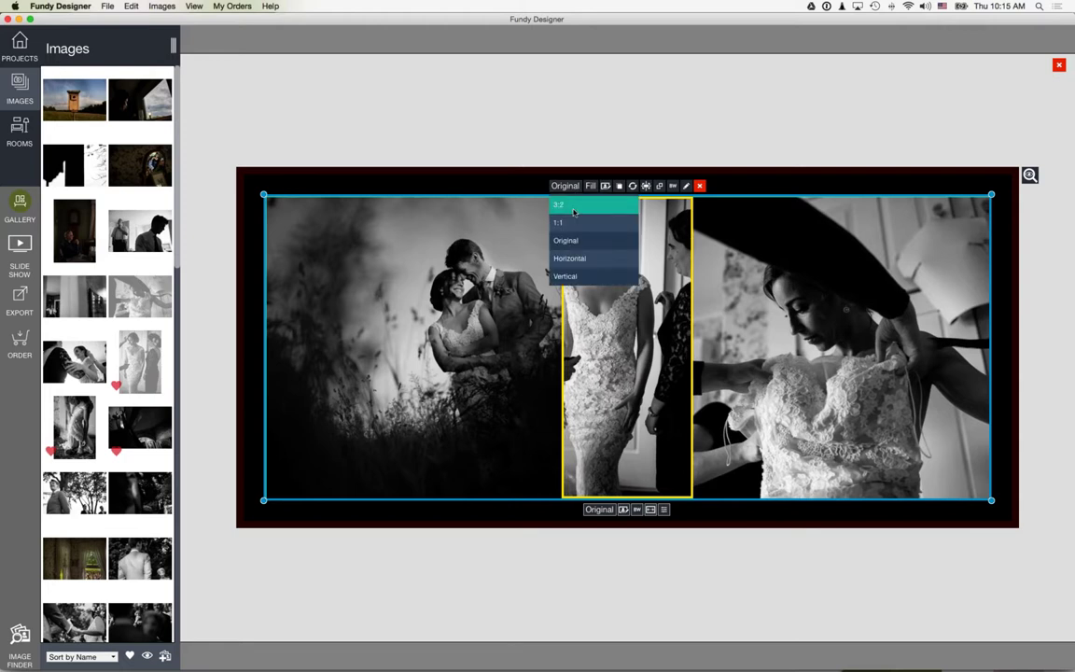
left_click(566, 277)
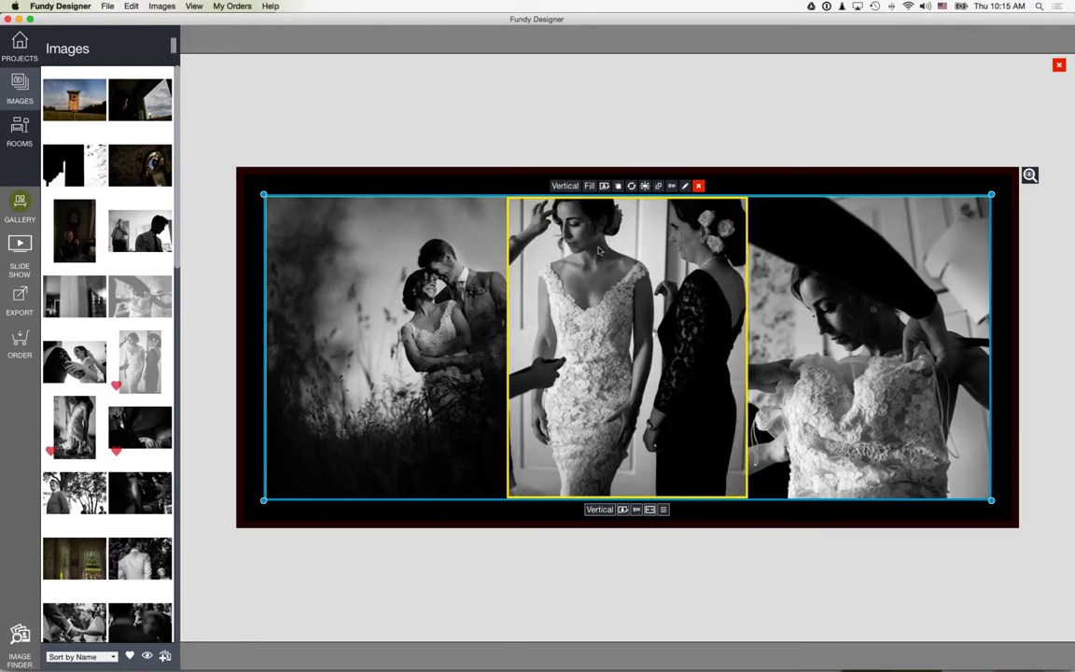
Set the spacing between the three canvas images to 23 and return to the Room 4 view.
left_click(374, 273)
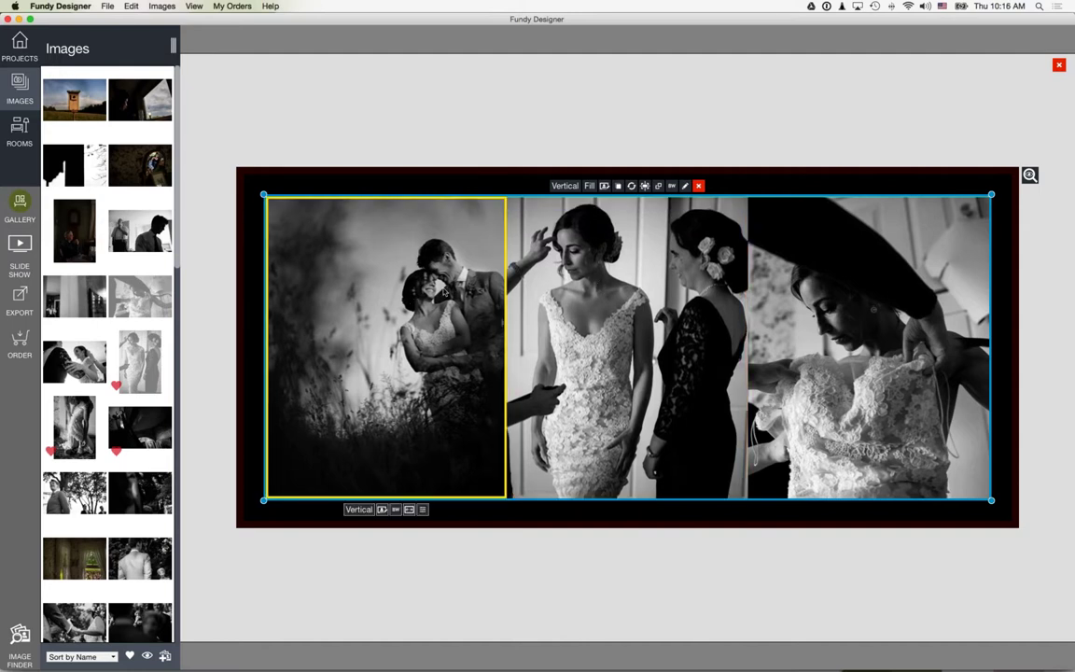
left_click(685, 186)
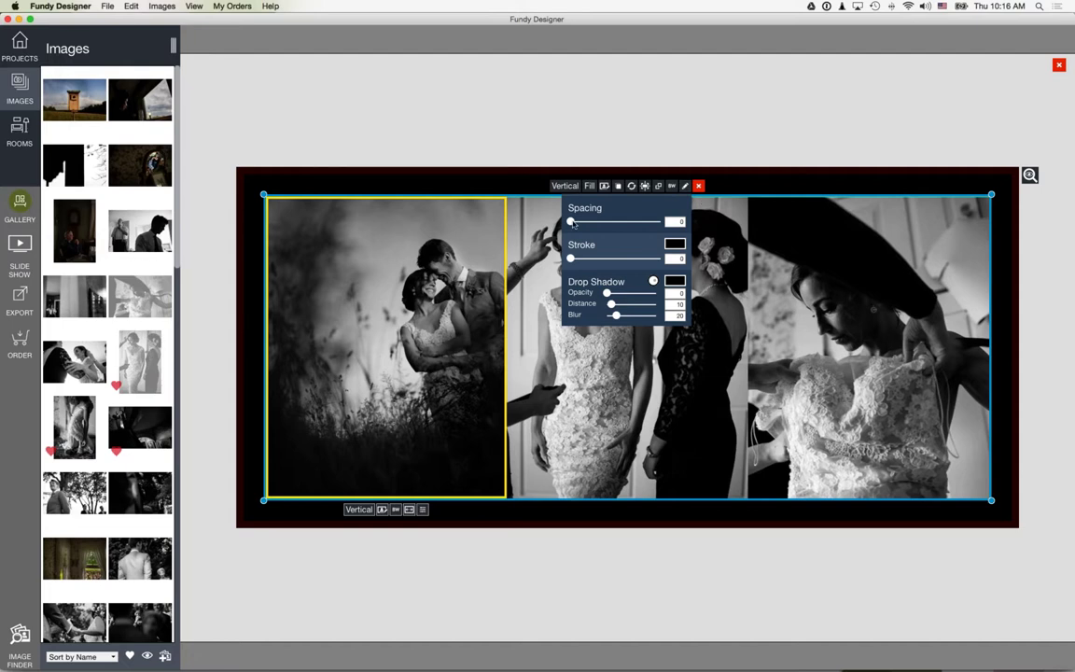
left_click_drag(575, 224, 596, 223)
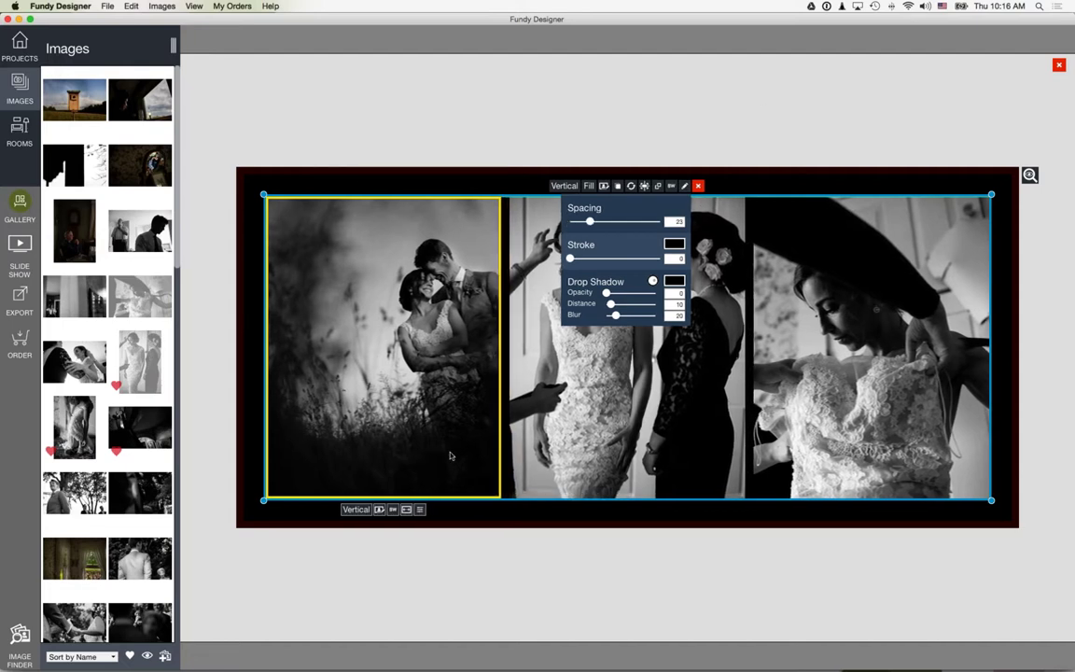
left_click(810, 174)
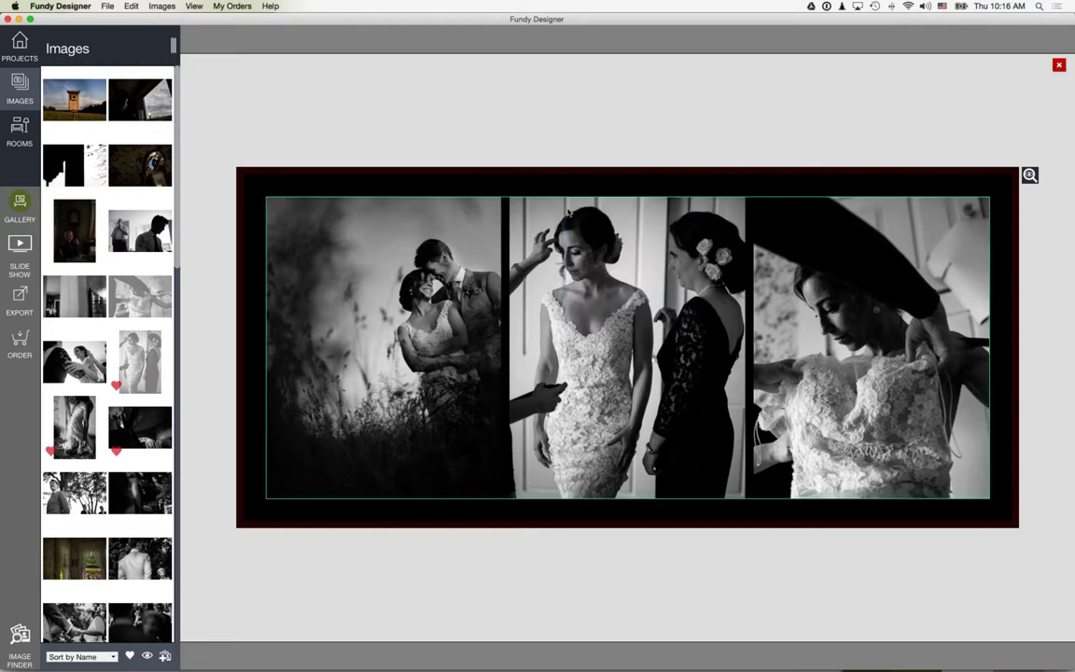
left_click(952, 65)
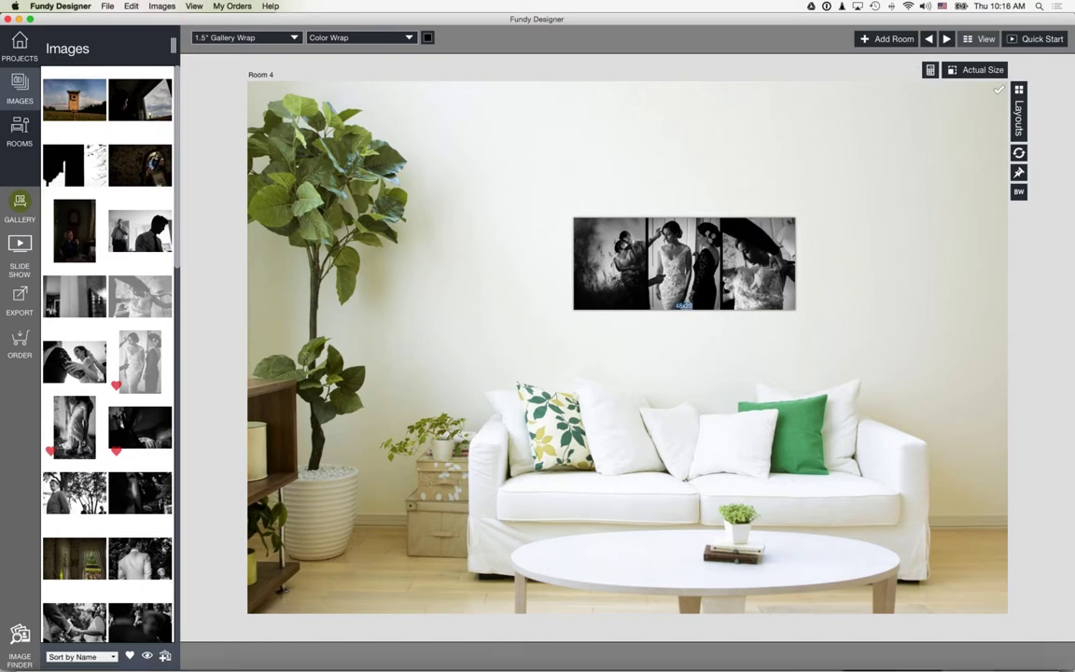
Open the canvas in Actual Size View, calibrate the display with a line length of 23 in, and return to Room 4.
mouse_move(1026, 663)
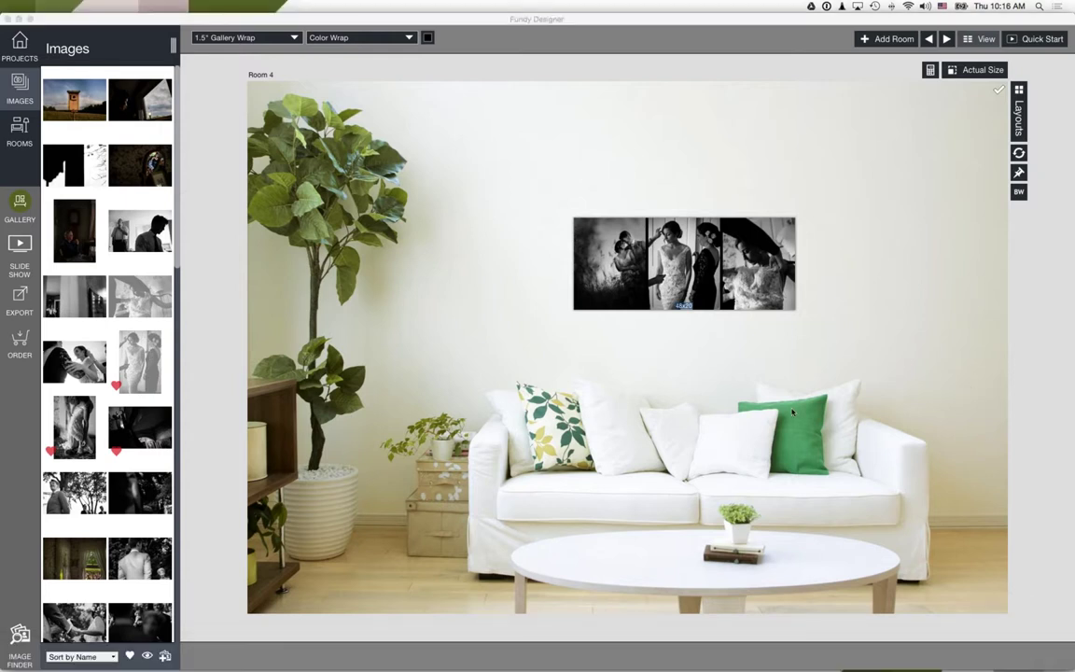
left_click(728, 399)
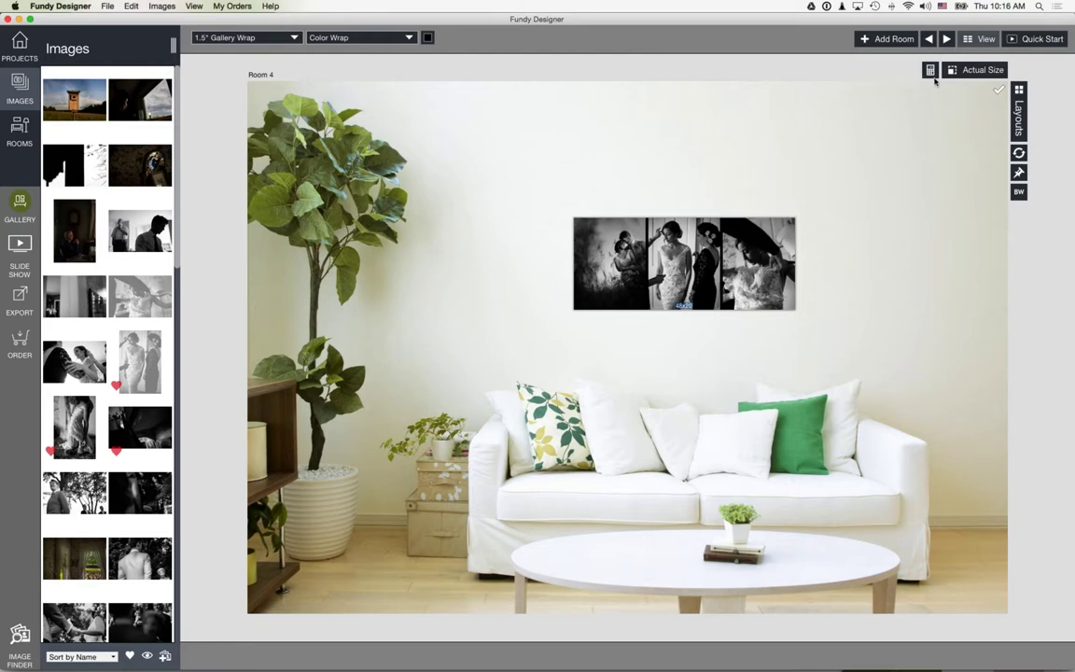
left_click(973, 70)
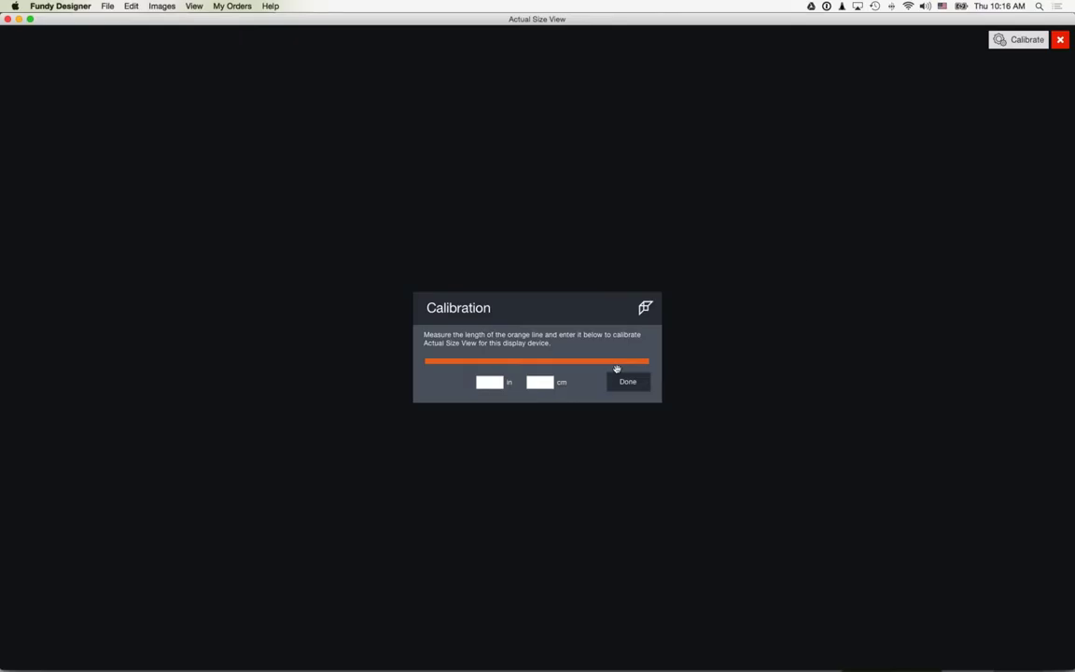
left_click(482, 382)
type("20")
left_click(627, 380)
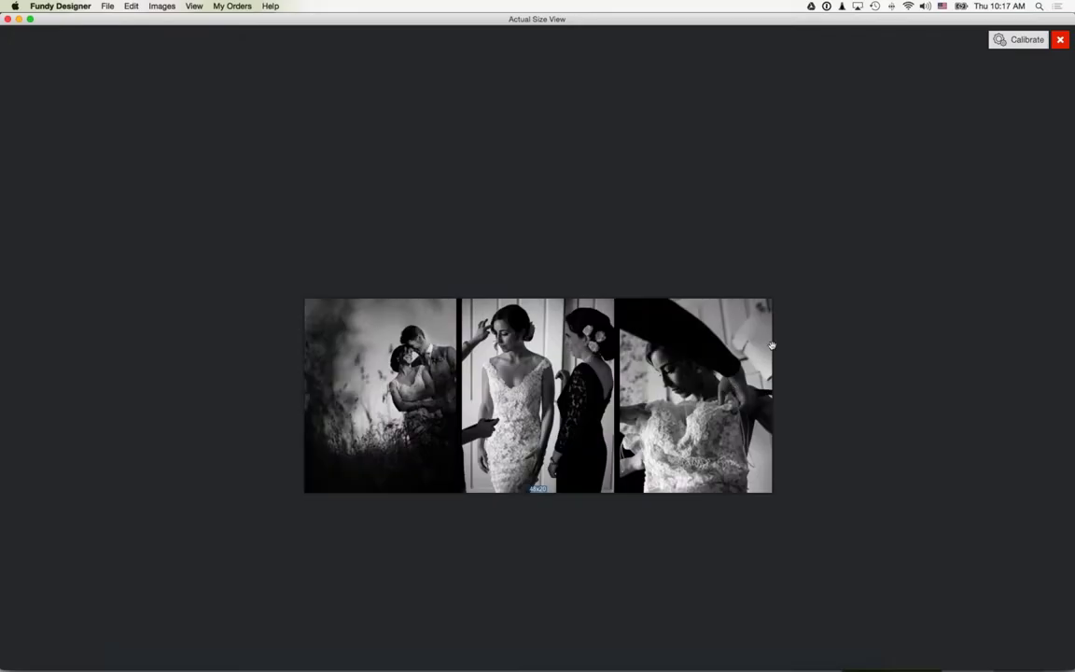
left_click(1061, 40)
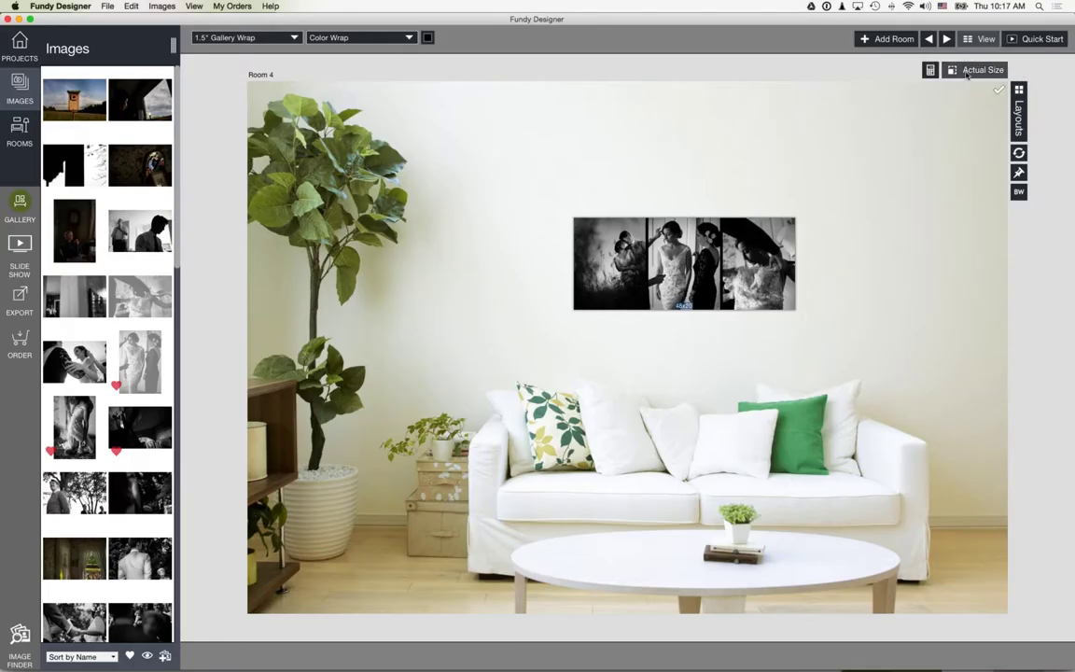
Reopen Actual Size View to review the canvas and the display's calibration values, and return to the room.
left_click(975, 70)
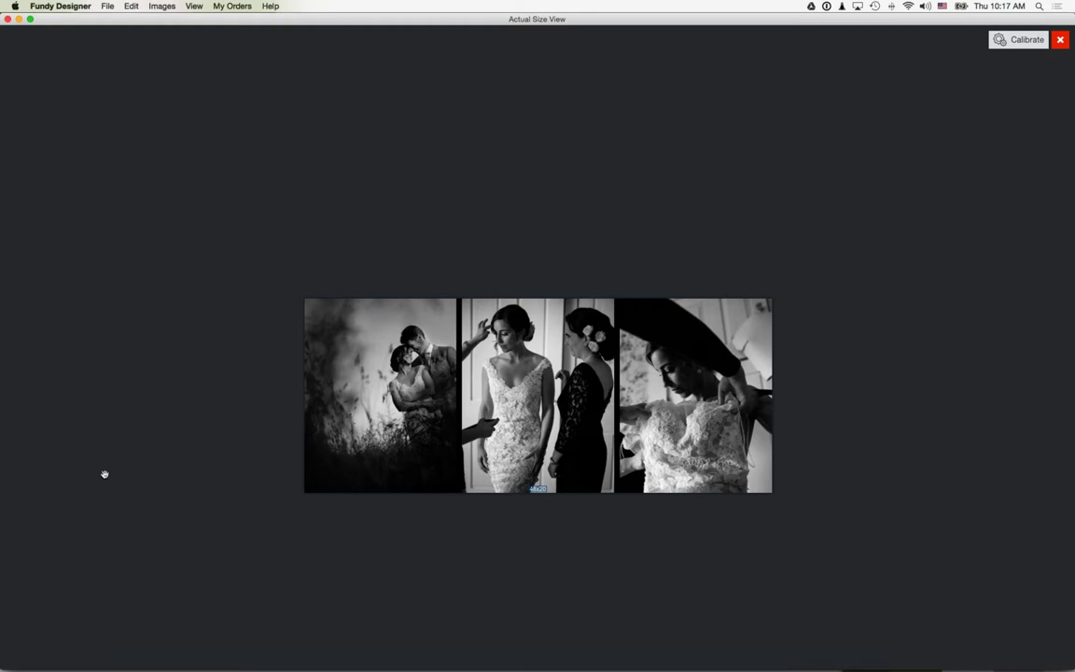
left_click(1004, 42)
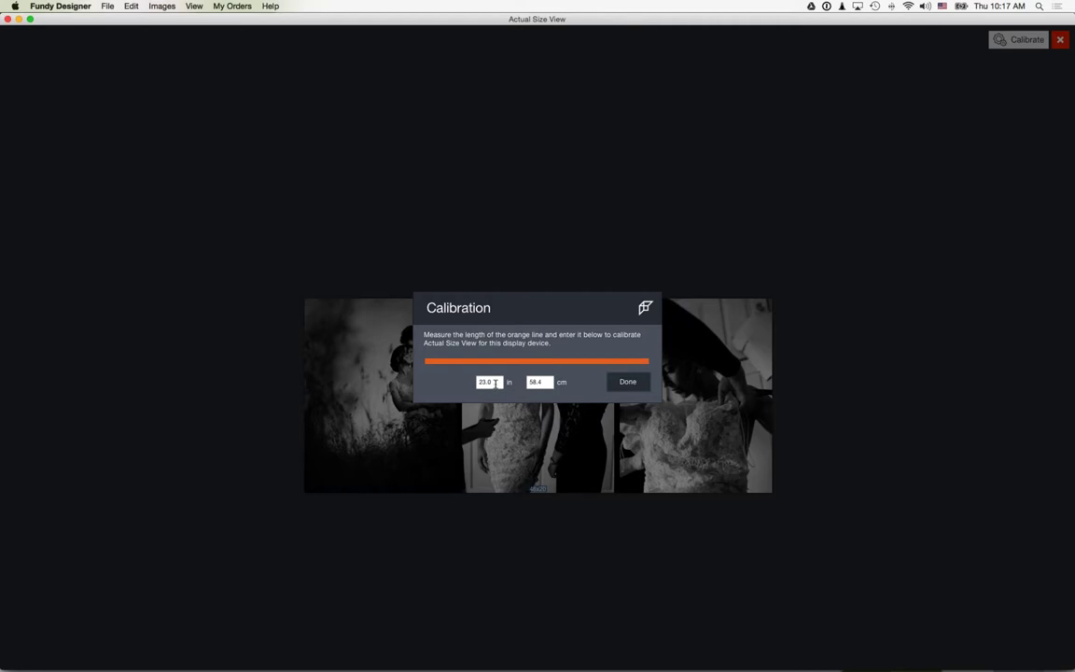
left_click(627, 382)
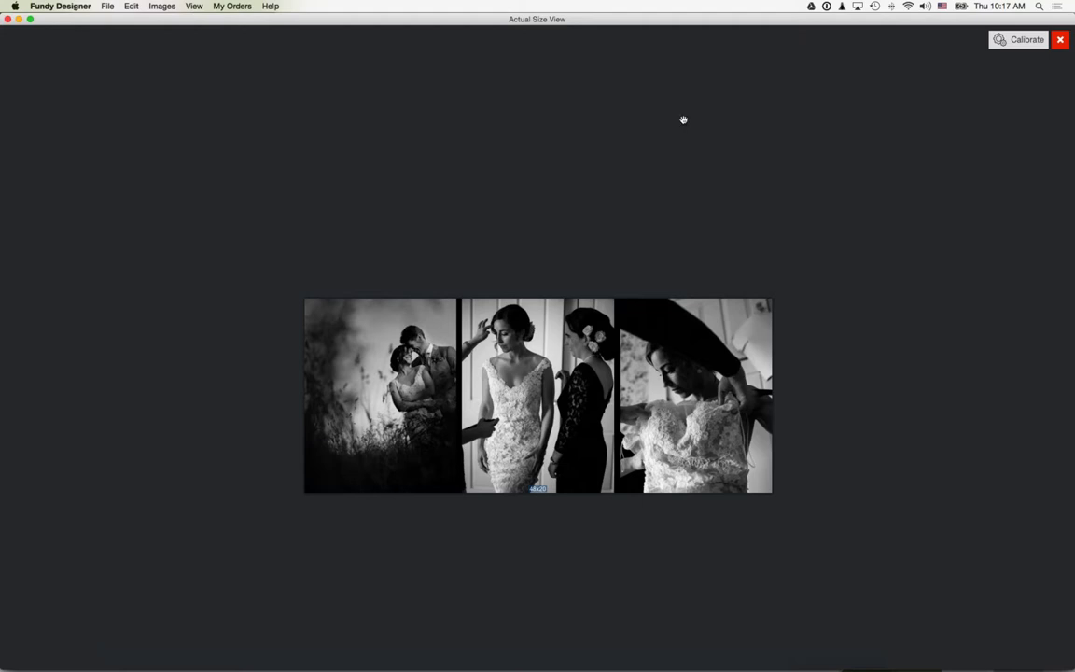
left_click(1060, 39)
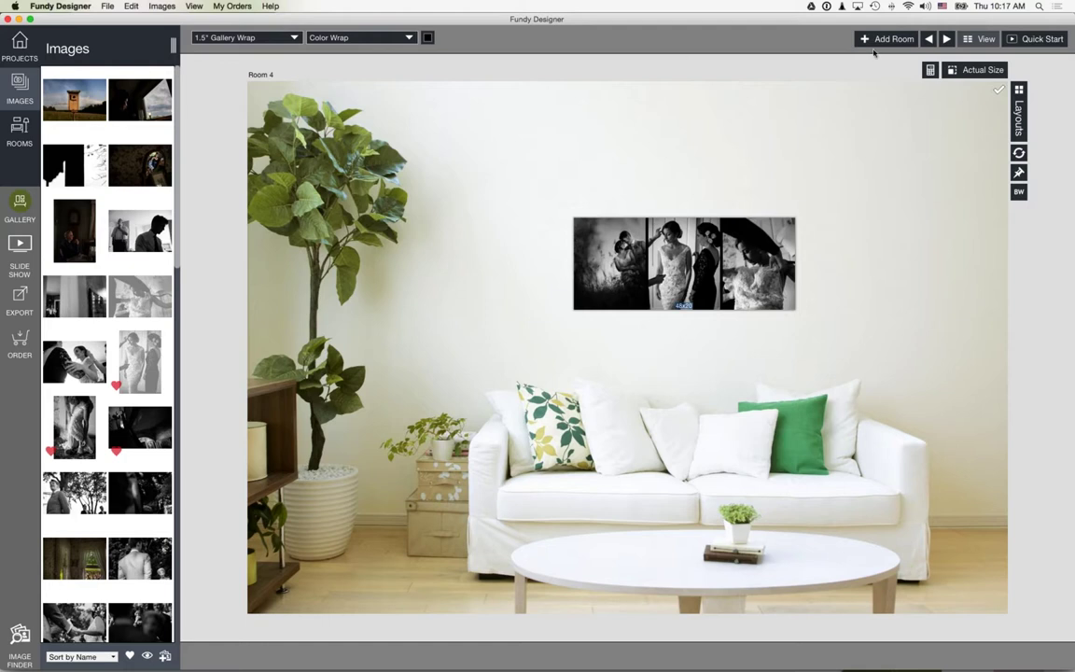
Show the overview of all gallery rooms and start exporting the gallery for web.
left_click(985, 39)
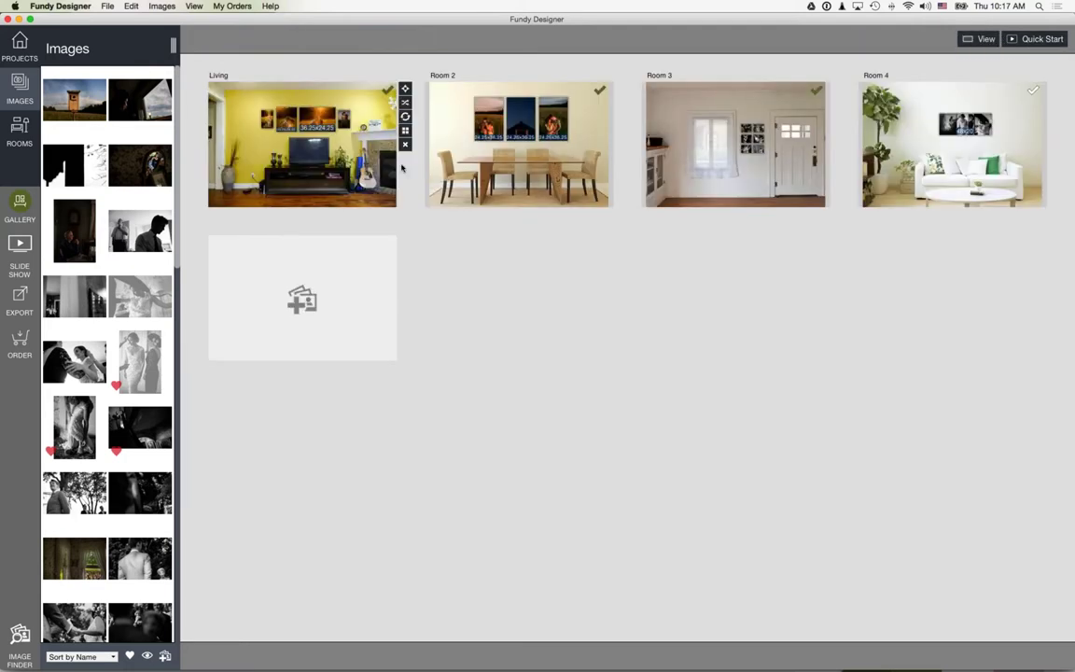
left_click(20, 298)
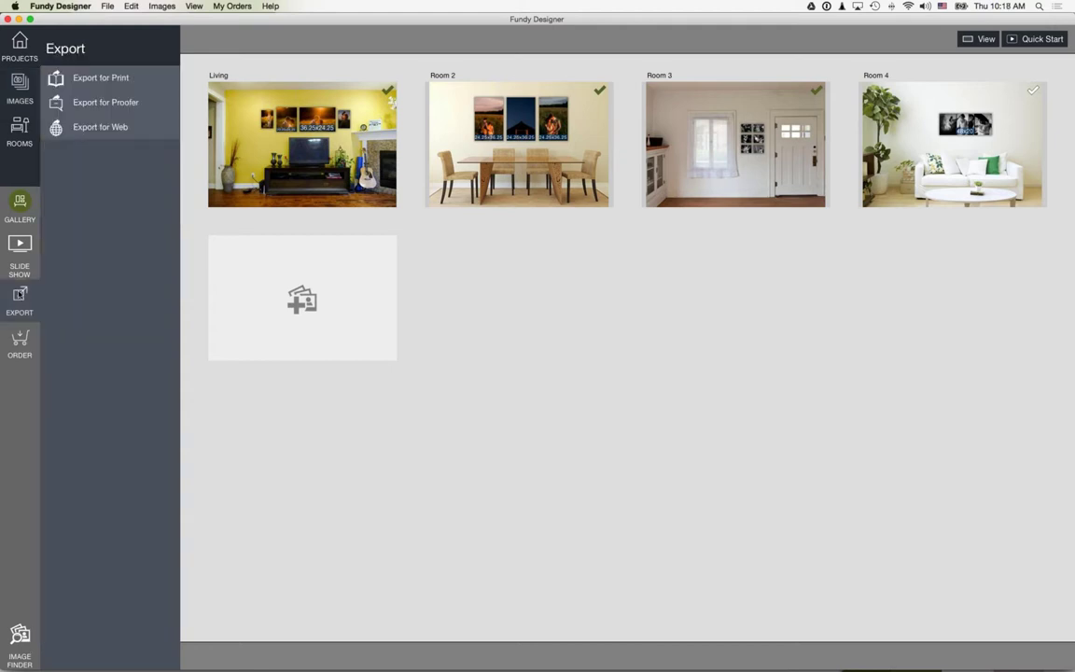
left_click(113, 105)
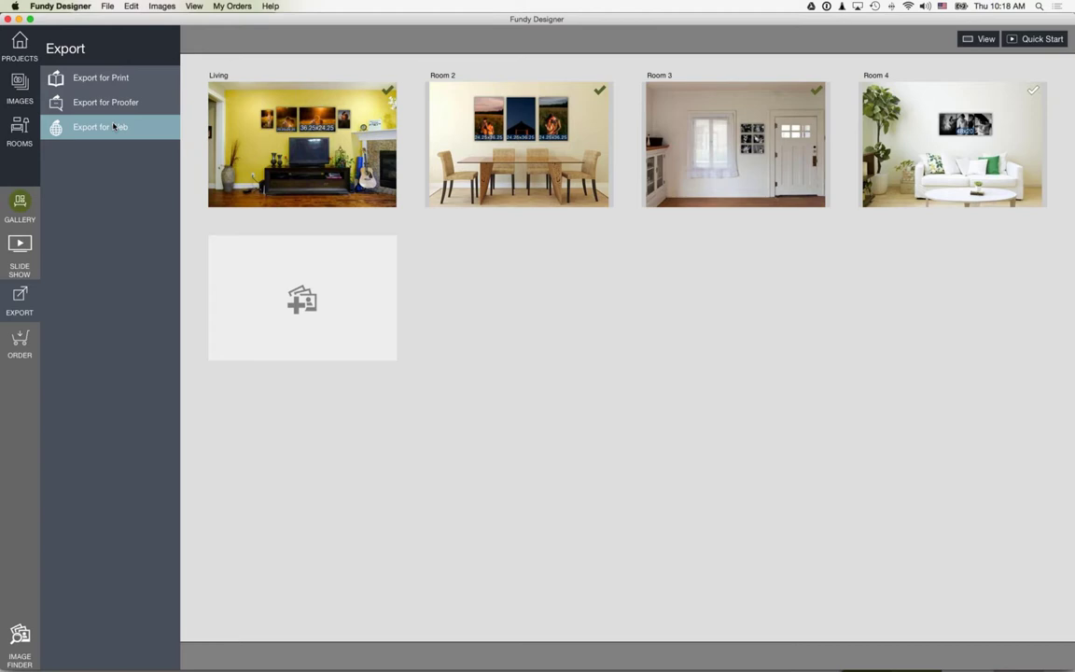
left_click(113, 126)
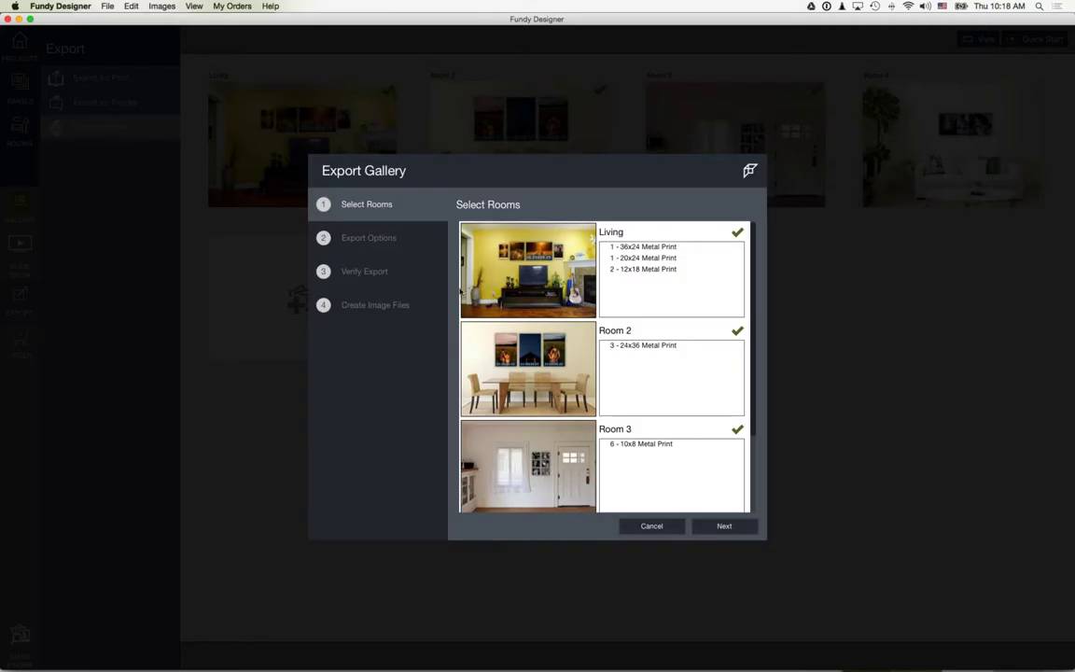
Adjust the Room 3 and Room 4 selection in the gallery export and export the web images to the Desktop.
left_click(737, 431)
scroll(689, 401, "down", 2)
left_click(688, 449)
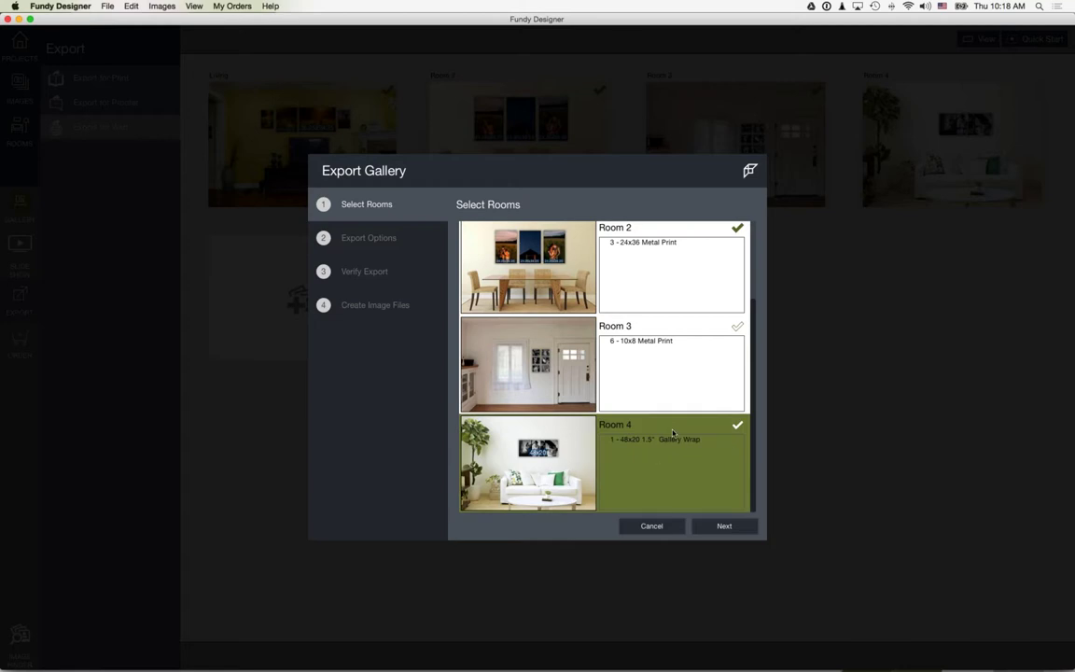
scroll(676, 439, "up", 3)
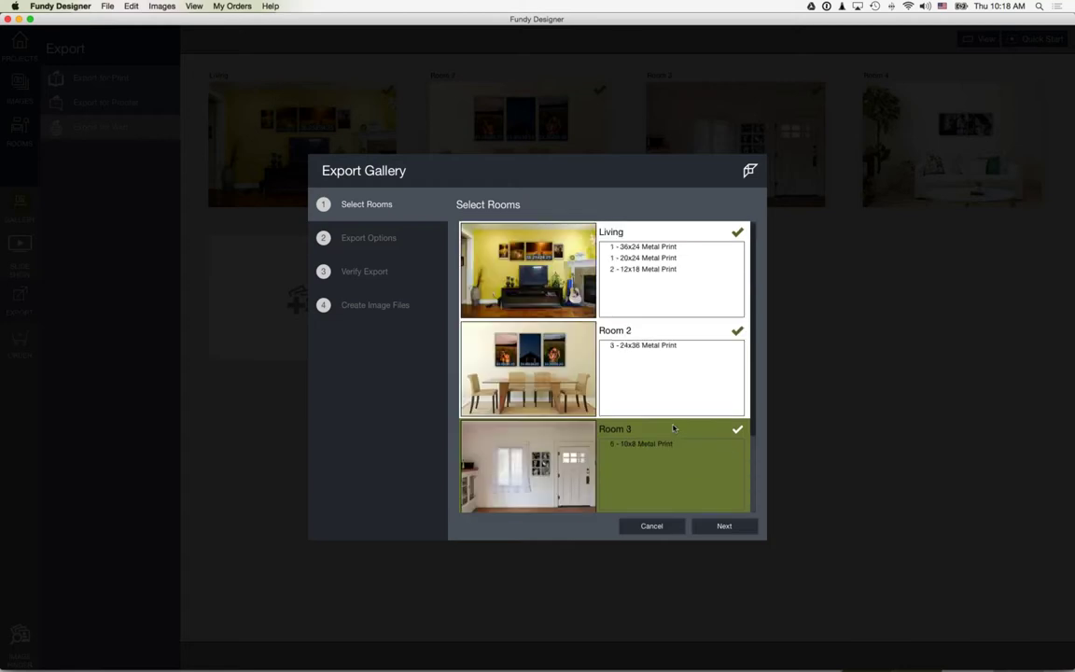
left_click(720, 525)
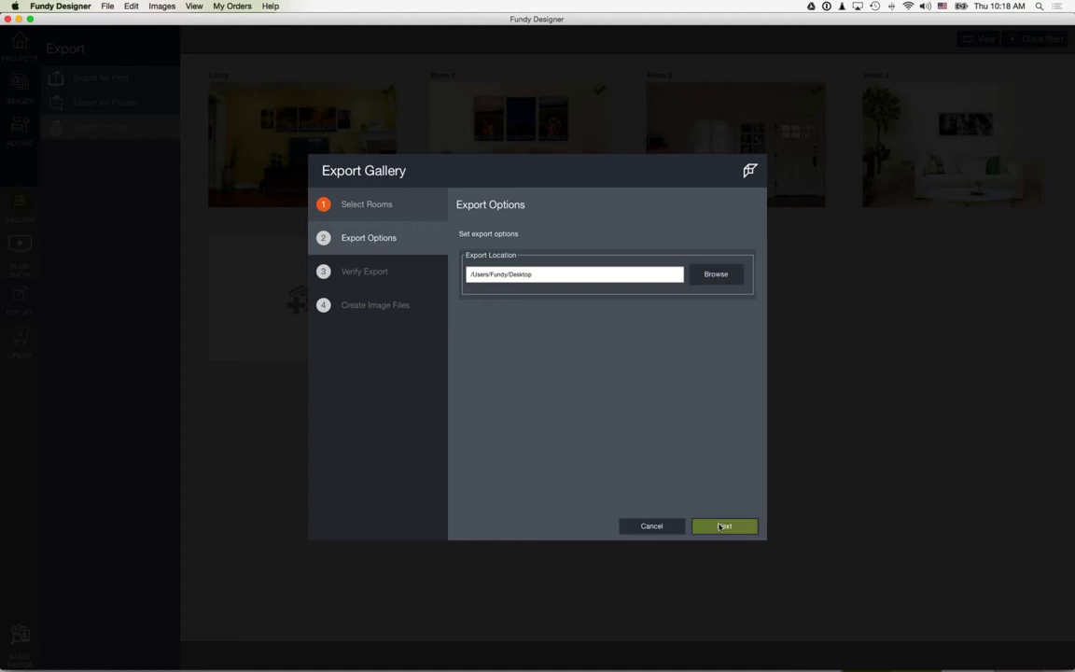
left_click(720, 527)
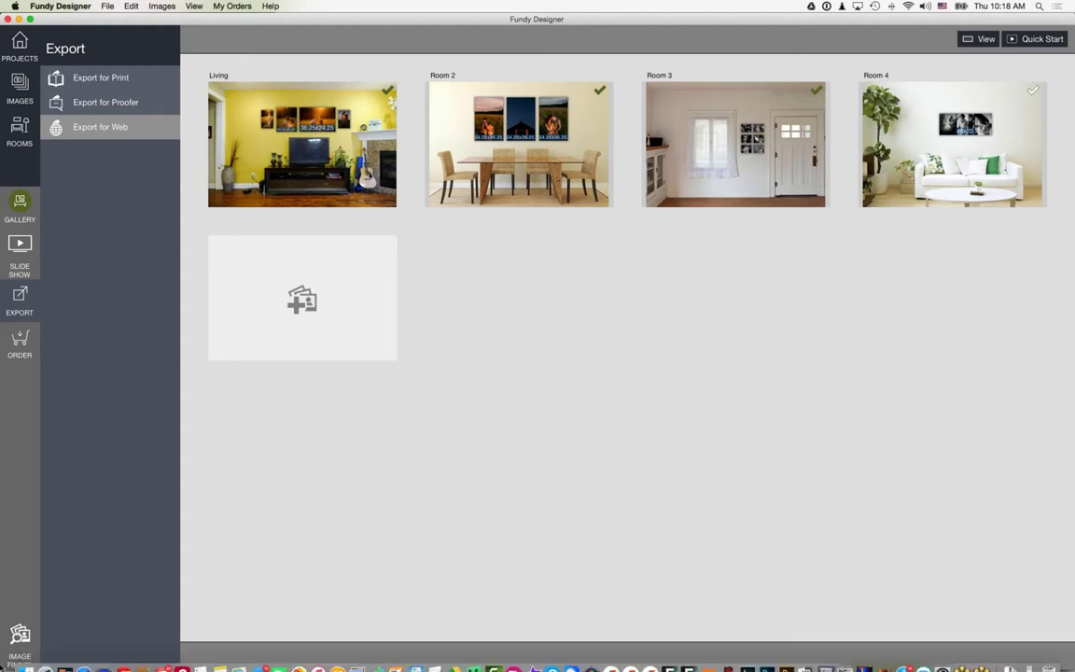
Switch to Finder and preview the exported Wall002.jpg, Wall003.jpg and Wall001.jpg on the Desktop.
left_click(21, 653)
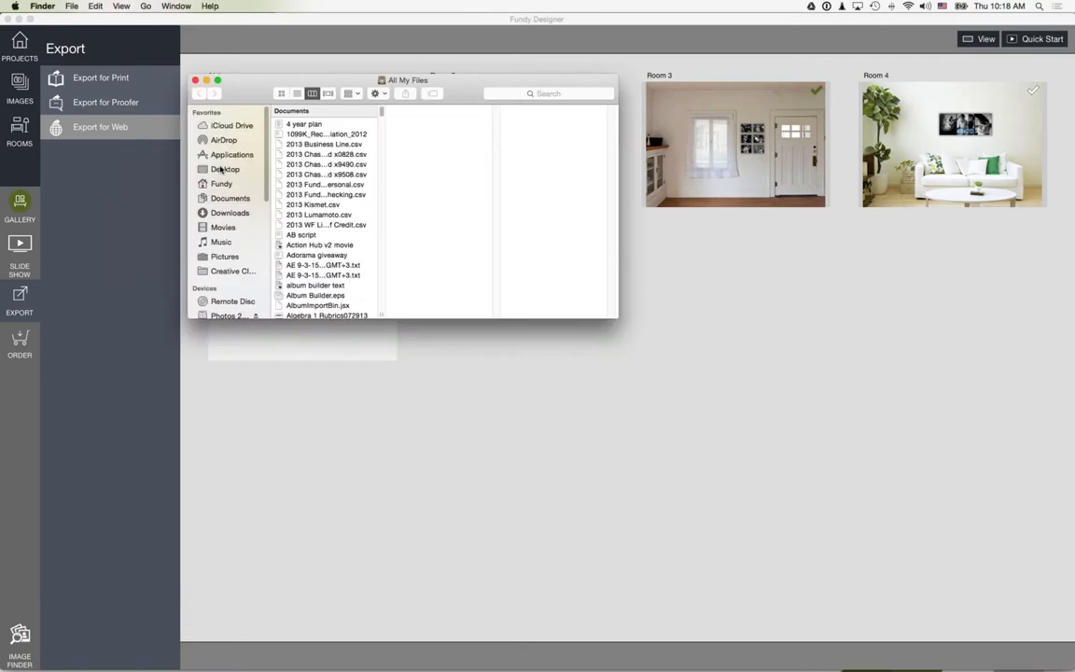
left_click(224, 169)
left_click(303, 135)
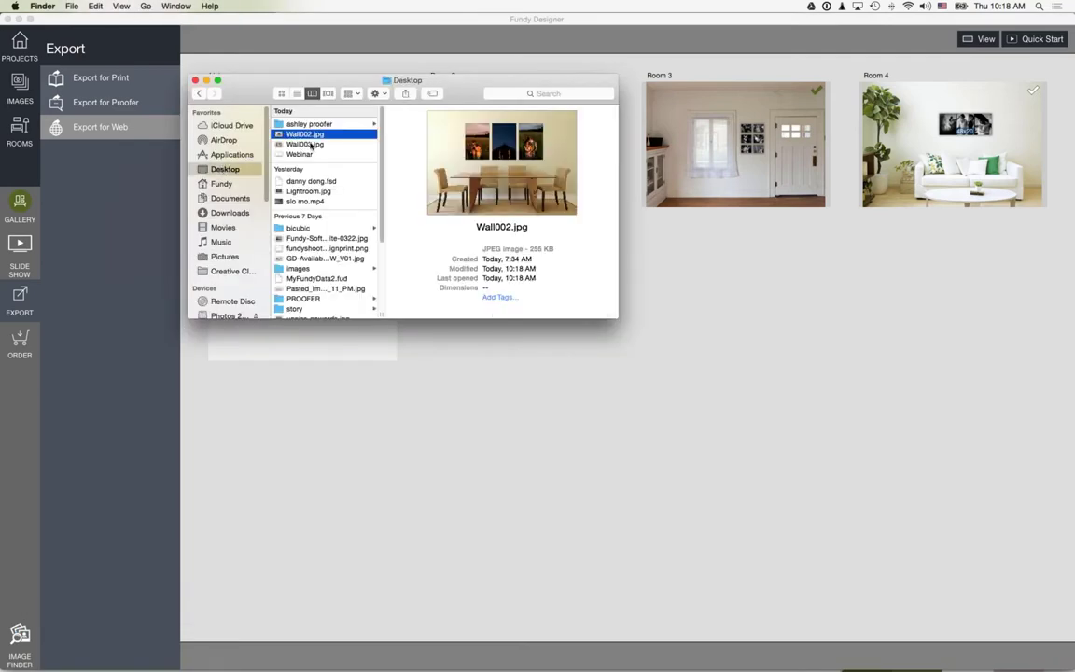
left_click(312, 144, "shift")
key("space")
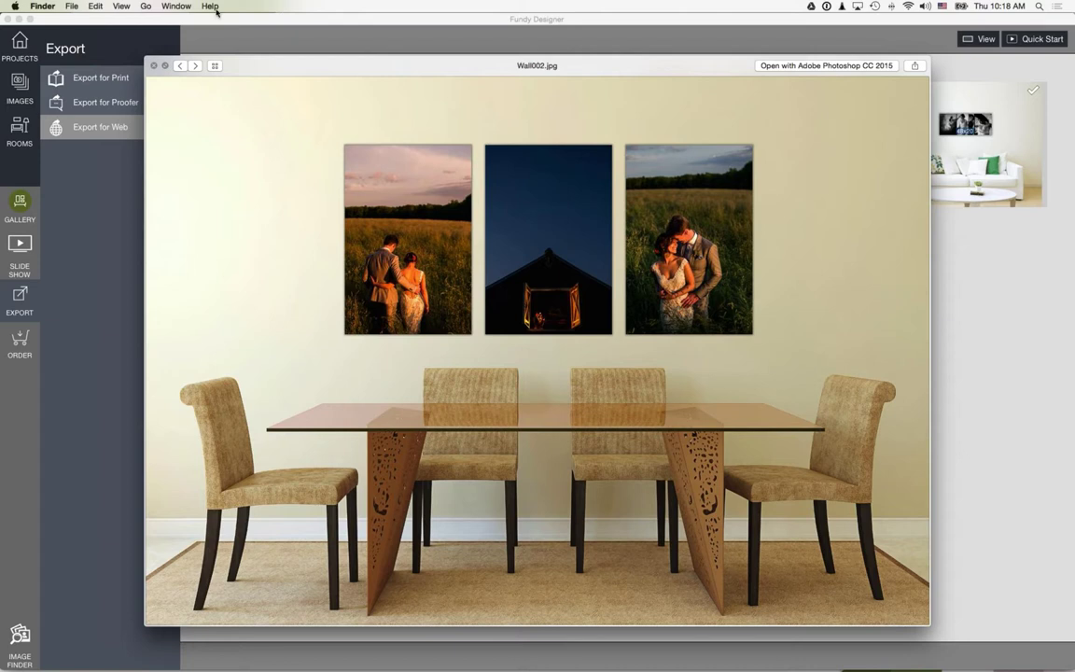
left_click(155, 66)
scroll(308, 270, "down", 3)
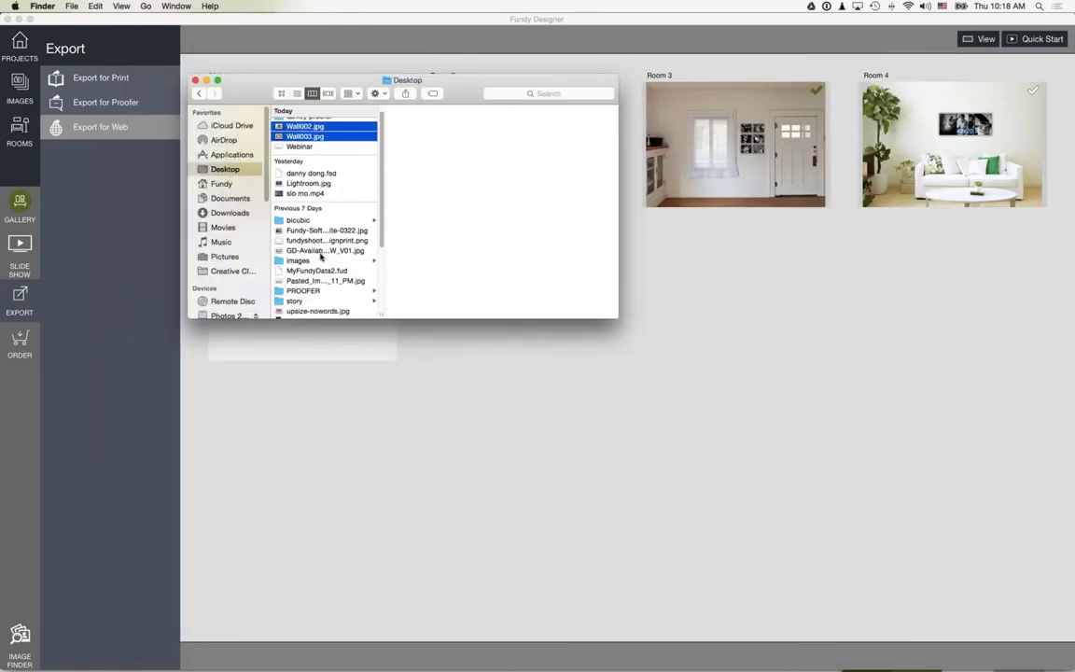
left_click(331, 309)
key("space")
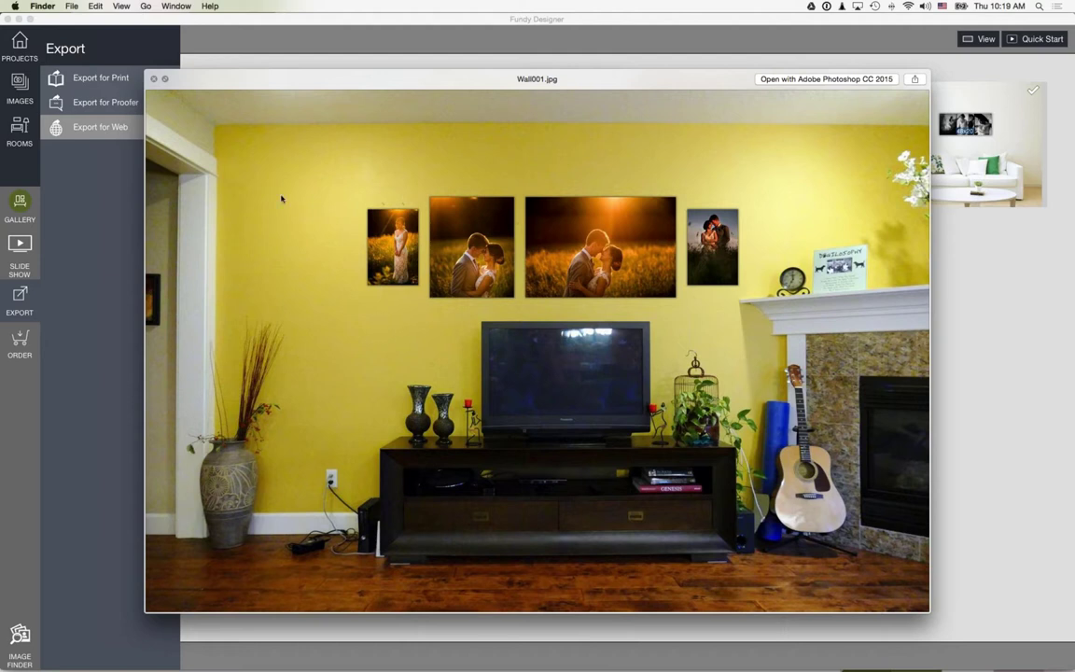
left_click(155, 80)
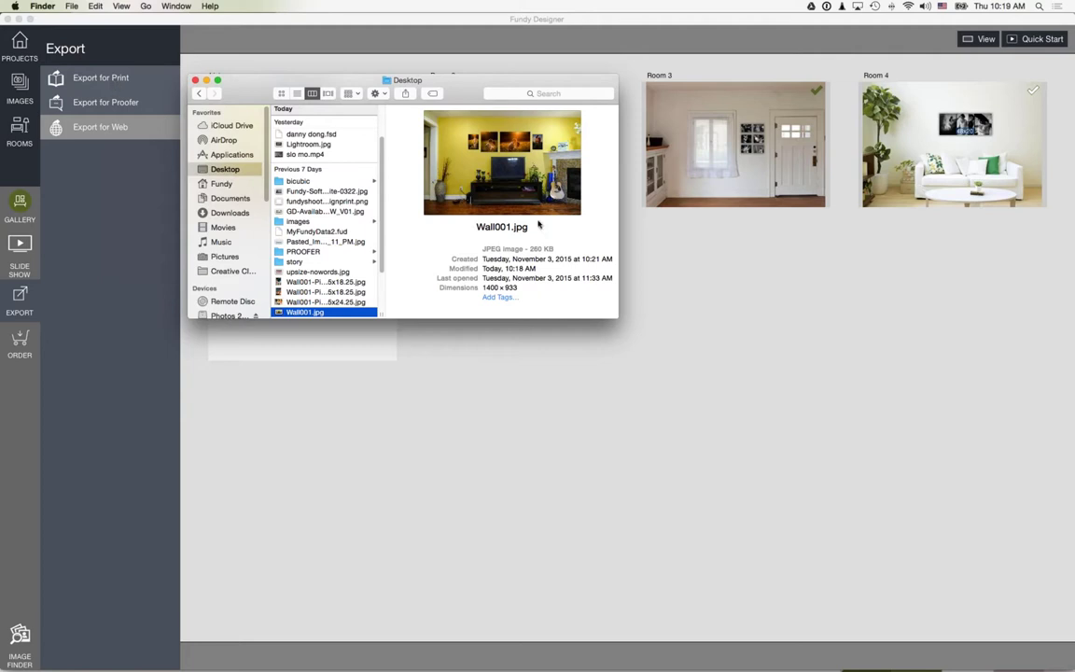
Switch back to Fundy Designer and open the Living room from the gallery overview.
left_click(432, 466)
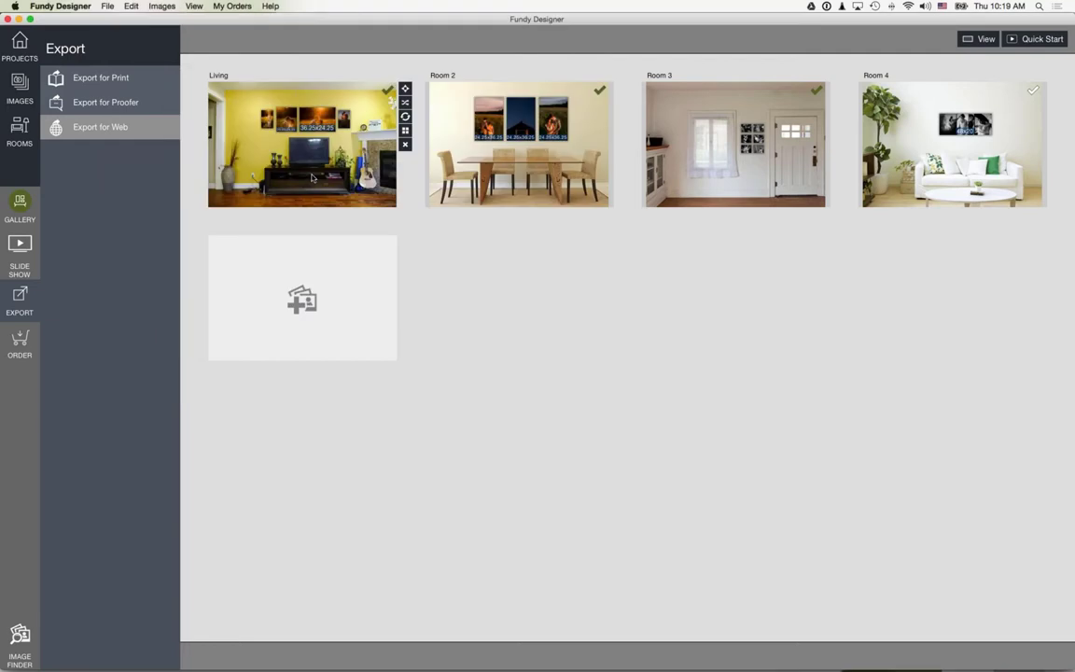
double_click(317, 179)
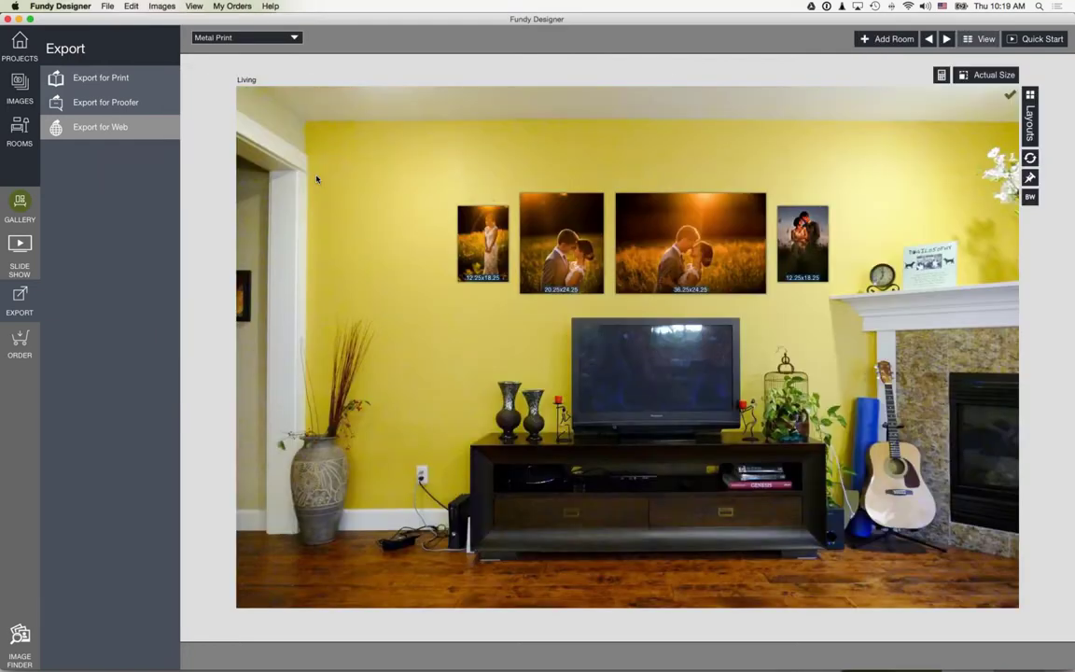
Hide the visible print sizes in the Living room and select the large horizontal print on the wall.
left_click(193, 5)
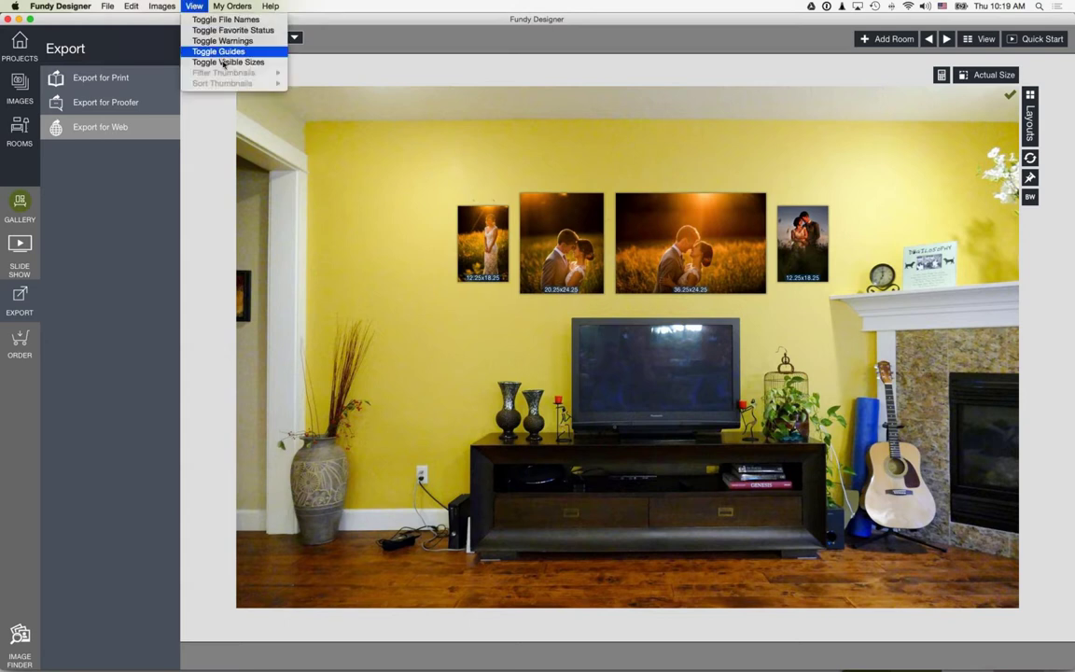
left_click(229, 62)
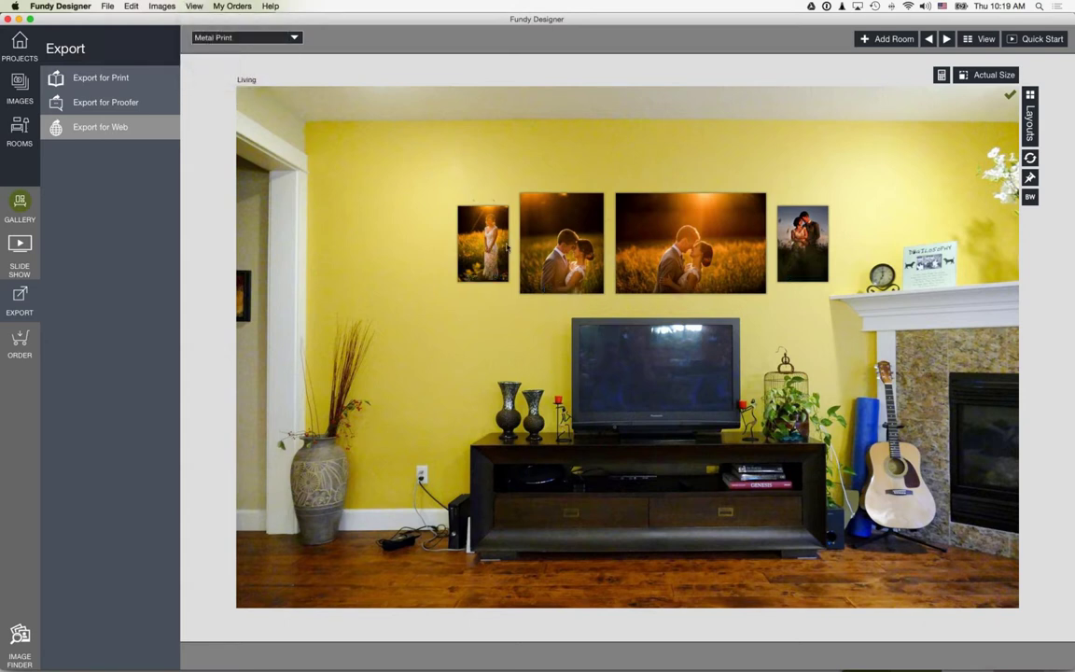
left_click(481, 225)
left_click(793, 233)
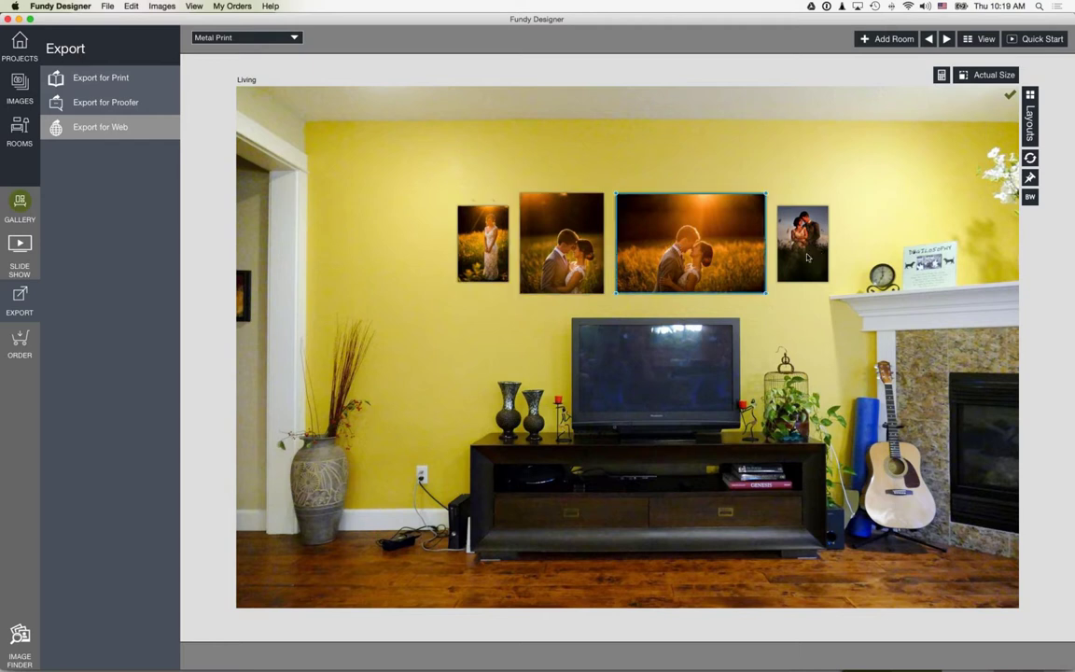
left_click(627, 244)
Start exporting the gallery for print with only Room 2 selected and proceed to the export options.
left_click(137, 85)
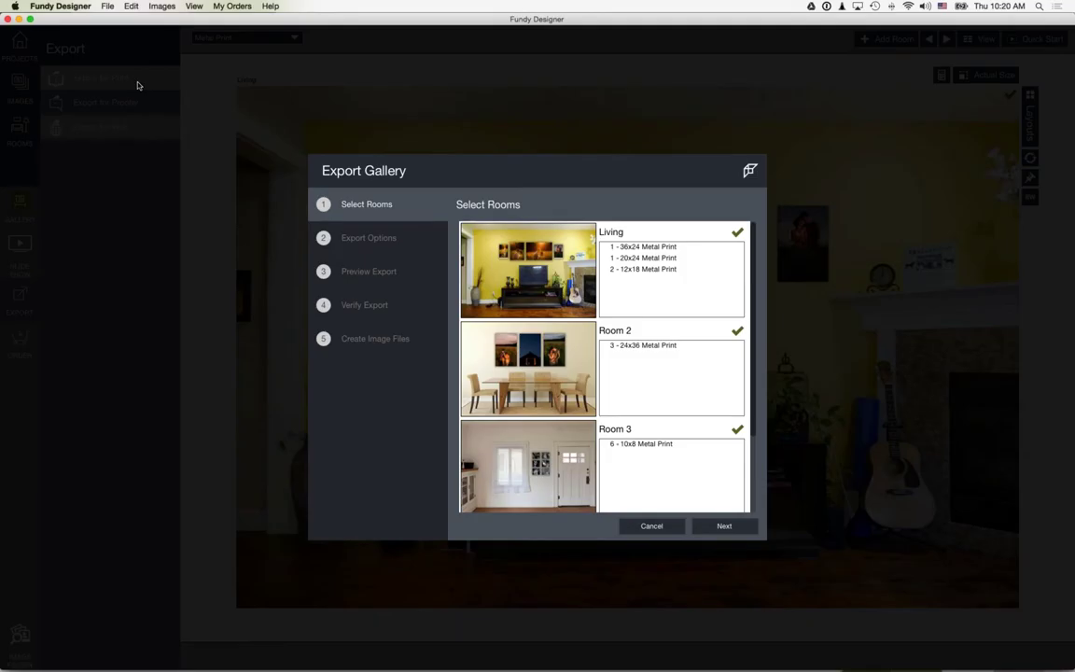
left_click(737, 331)
left_click(737, 232)
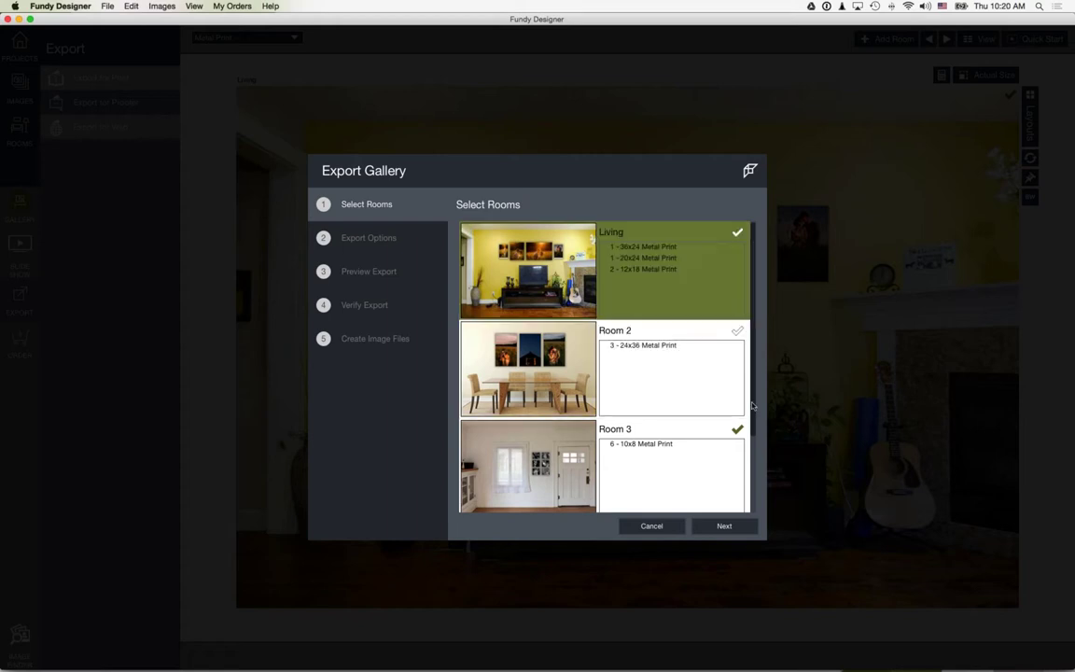
left_click(737, 430)
scroll(734, 444, "down", 3)
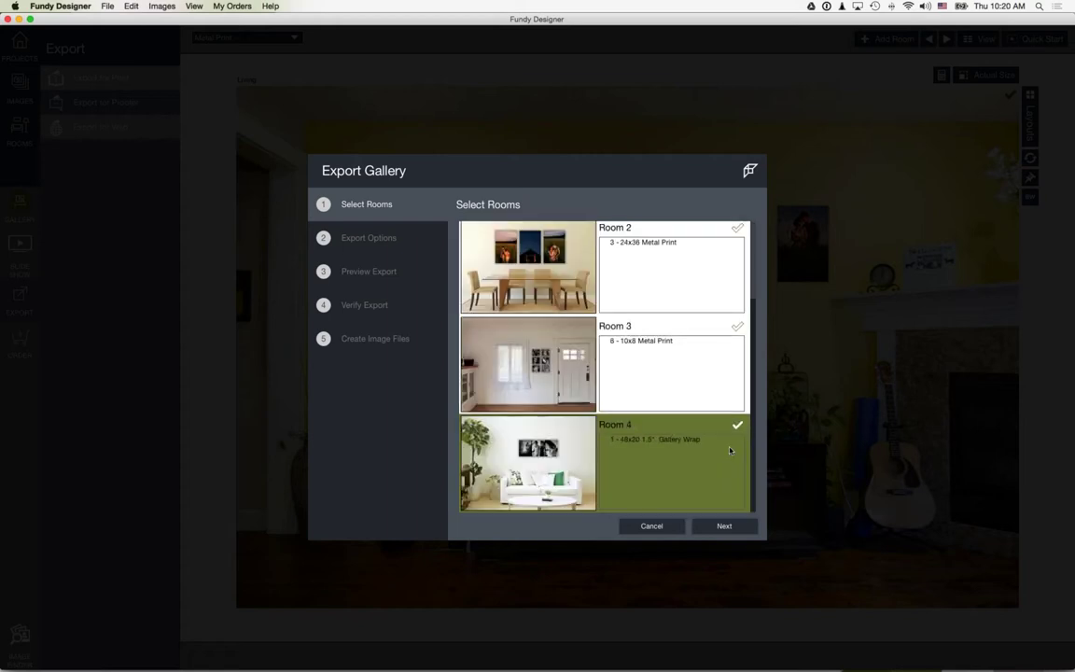
left_click(725, 508)
left_click(721, 525)
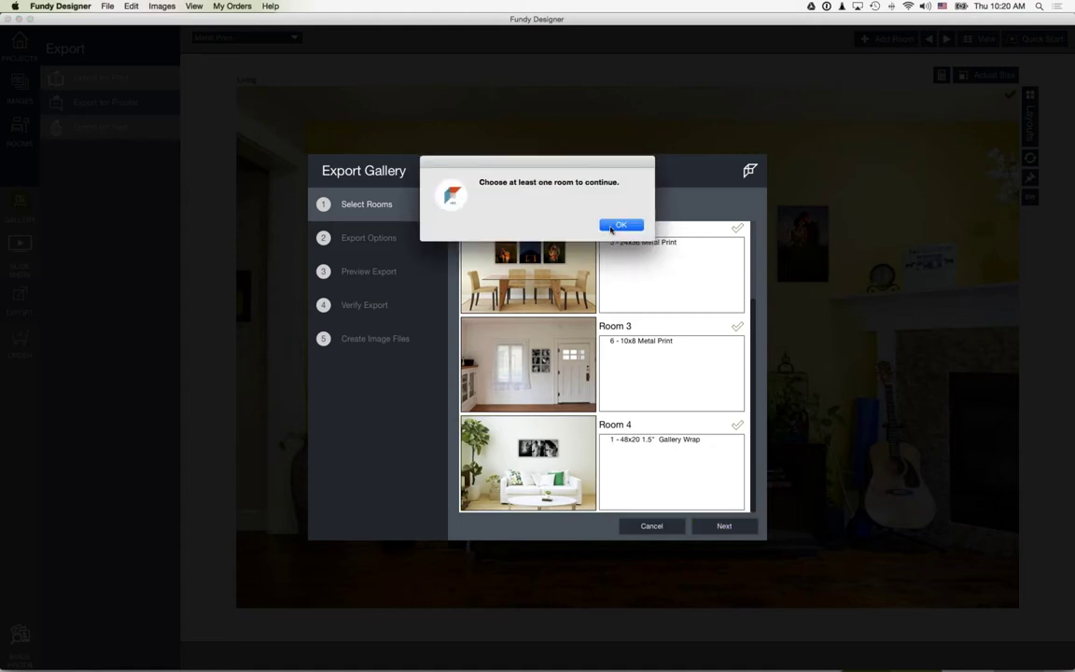
left_click(621, 226)
left_click(628, 250)
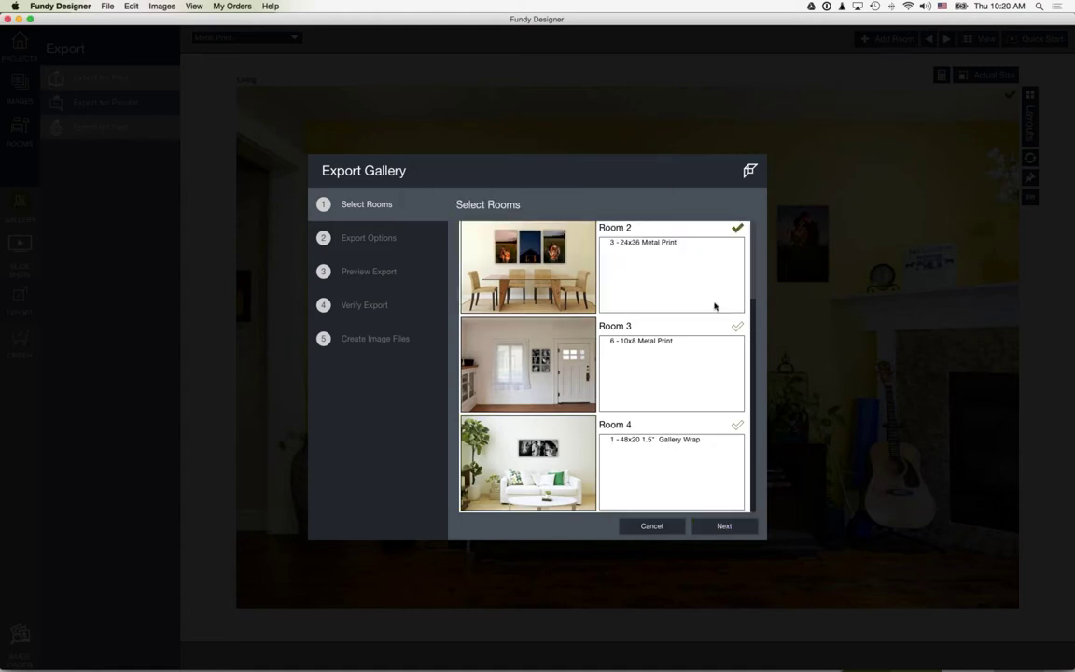
left_click(659, 450)
left_click(724, 525)
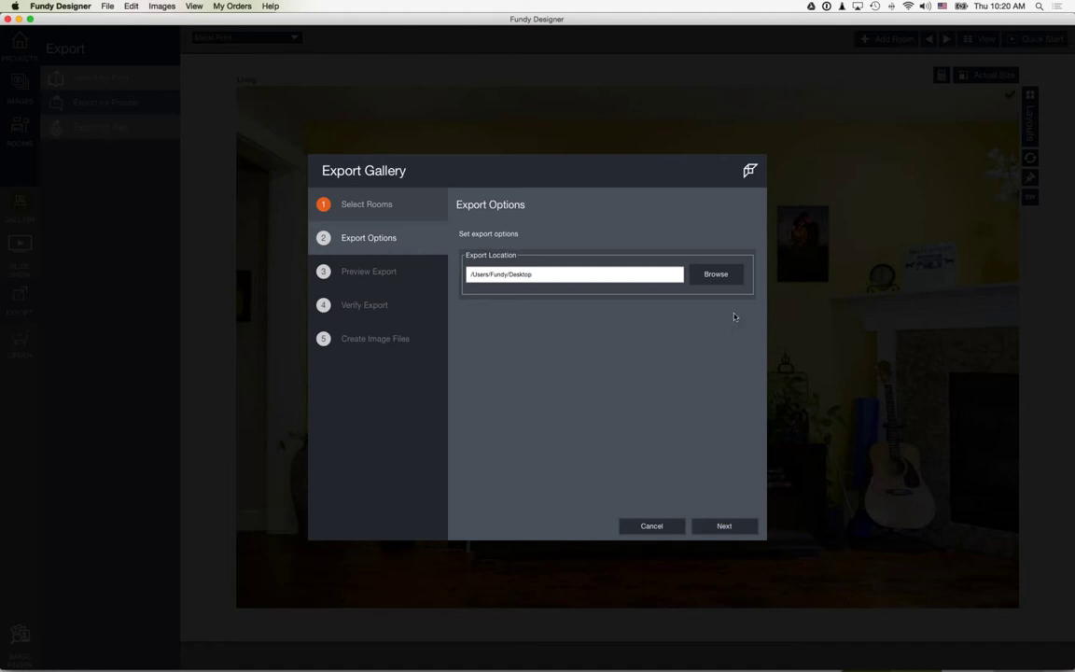
Set the export location to a new Desktop folder named "for print" and export the Room 2 image files.
left_click(715, 274)
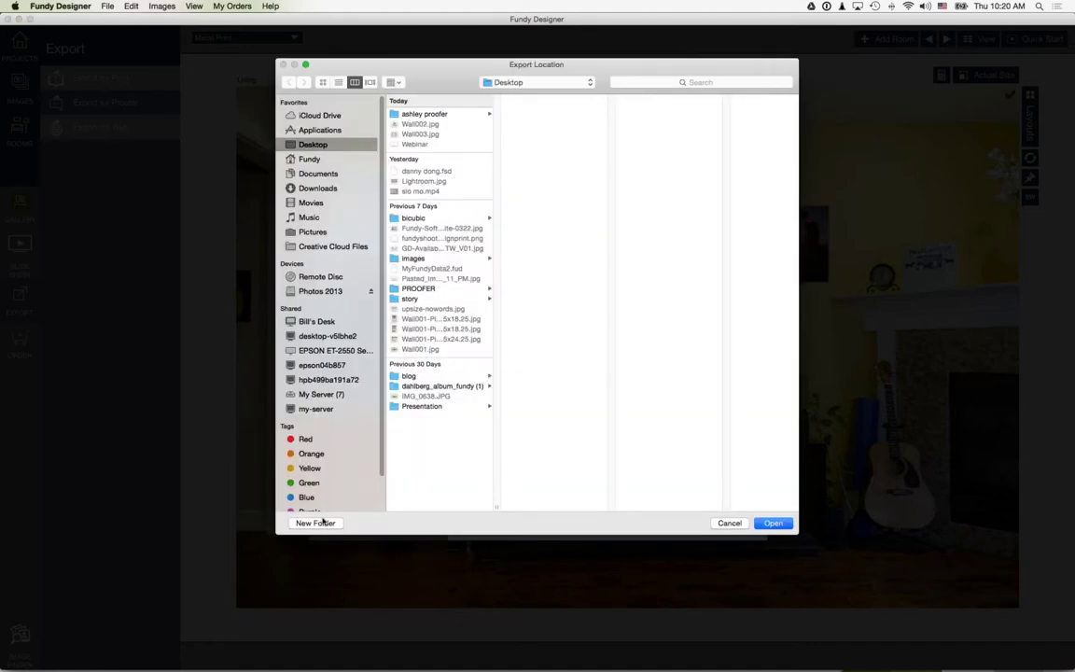
left_click(316, 522)
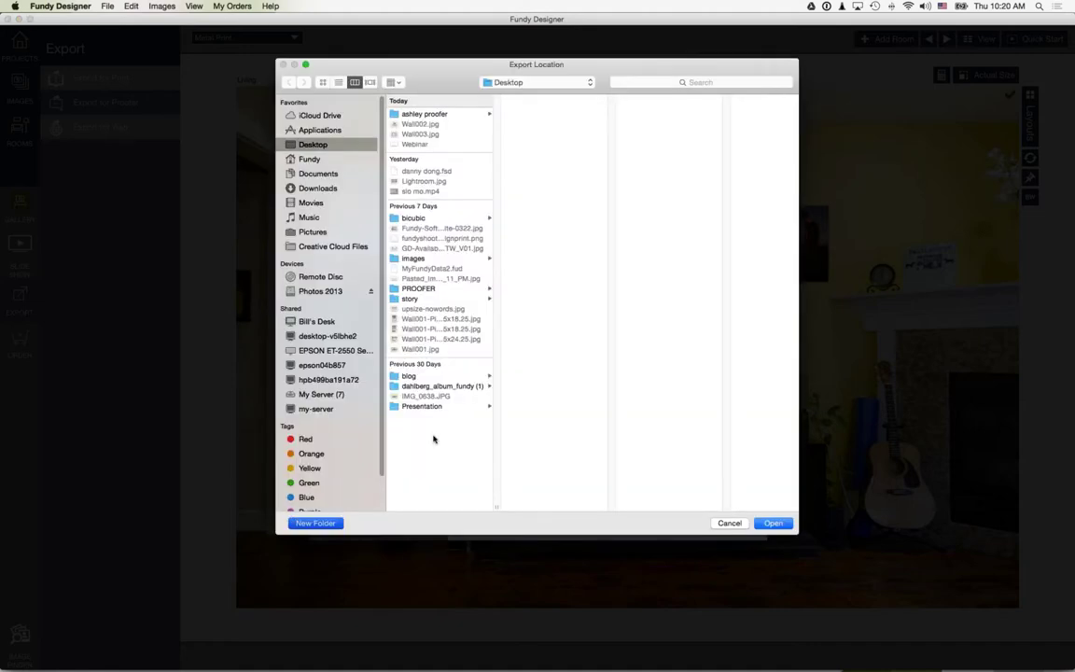
type("for print")
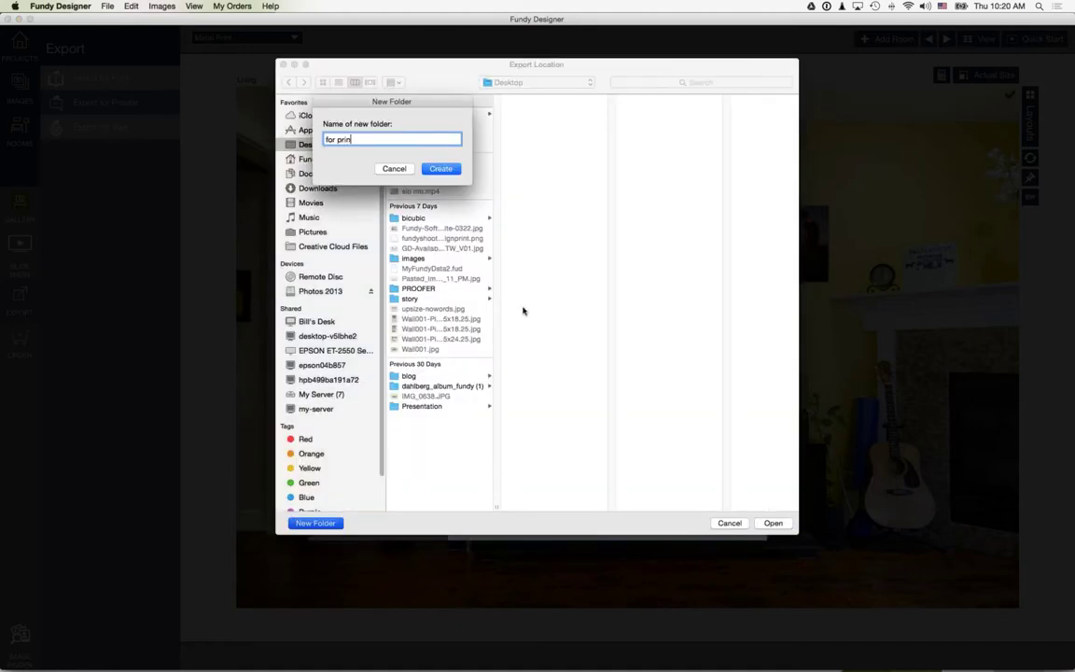
key("Return")
key("Return")
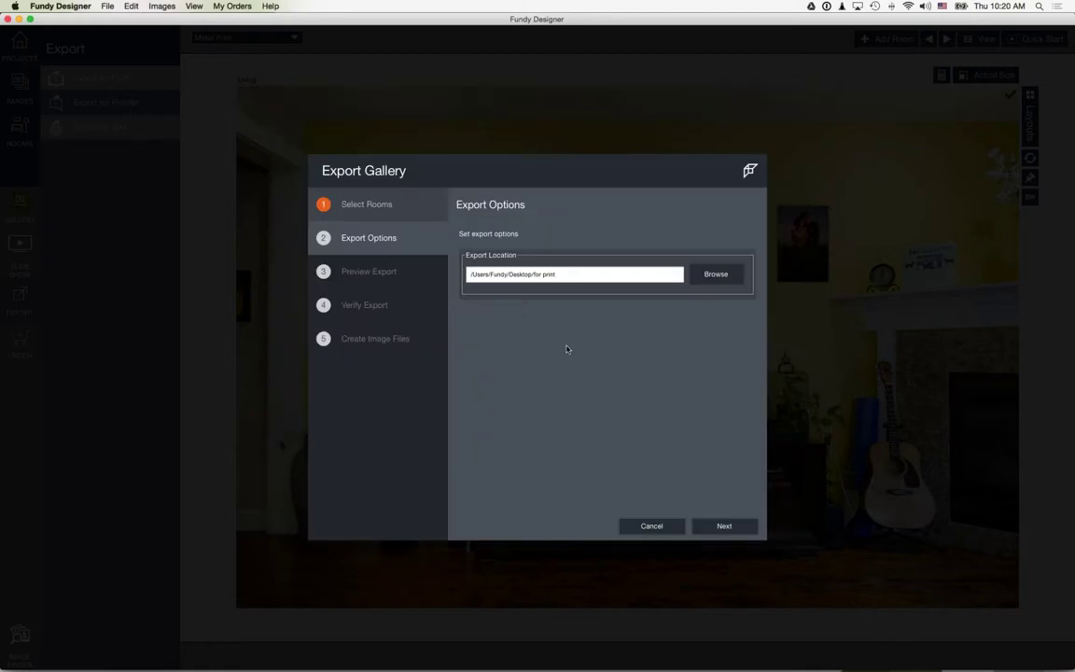
left_click(730, 528)
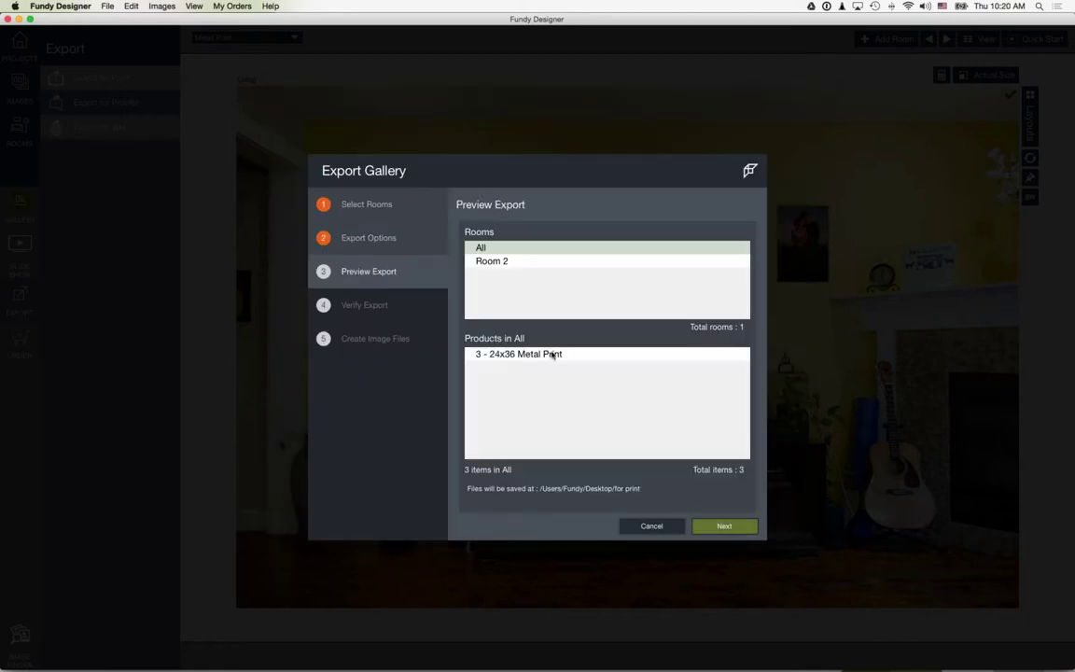
left_click(730, 528)
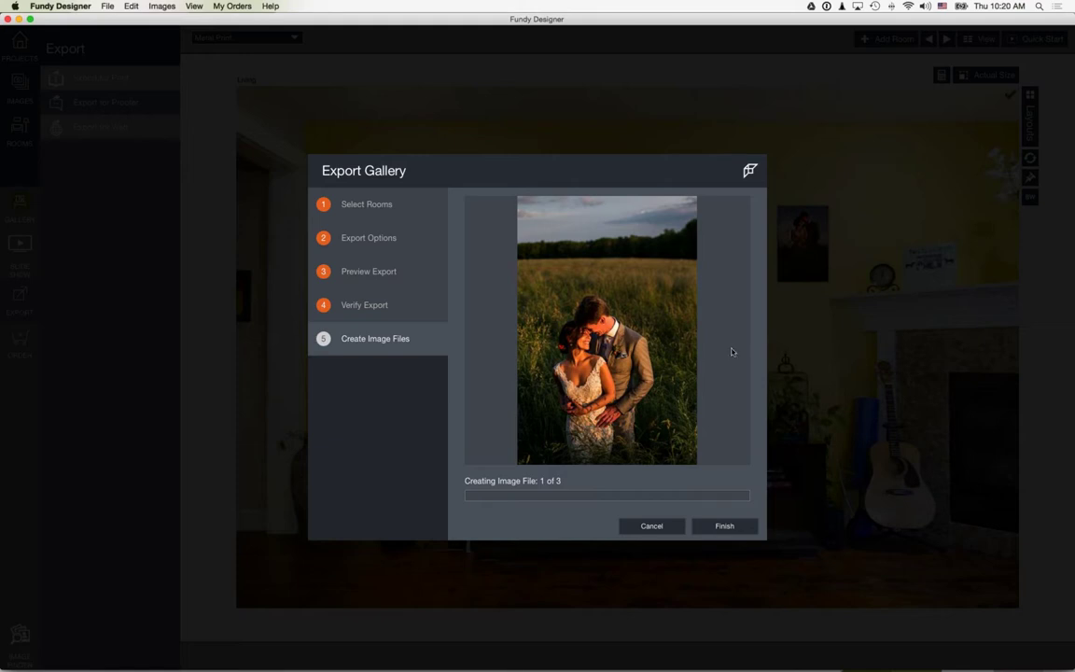
Switch to Finder and preview Wall001-Piece001-24.25x36.25.jpg in the Desktop's "for print" folder.
mouse_move(1052, 660)
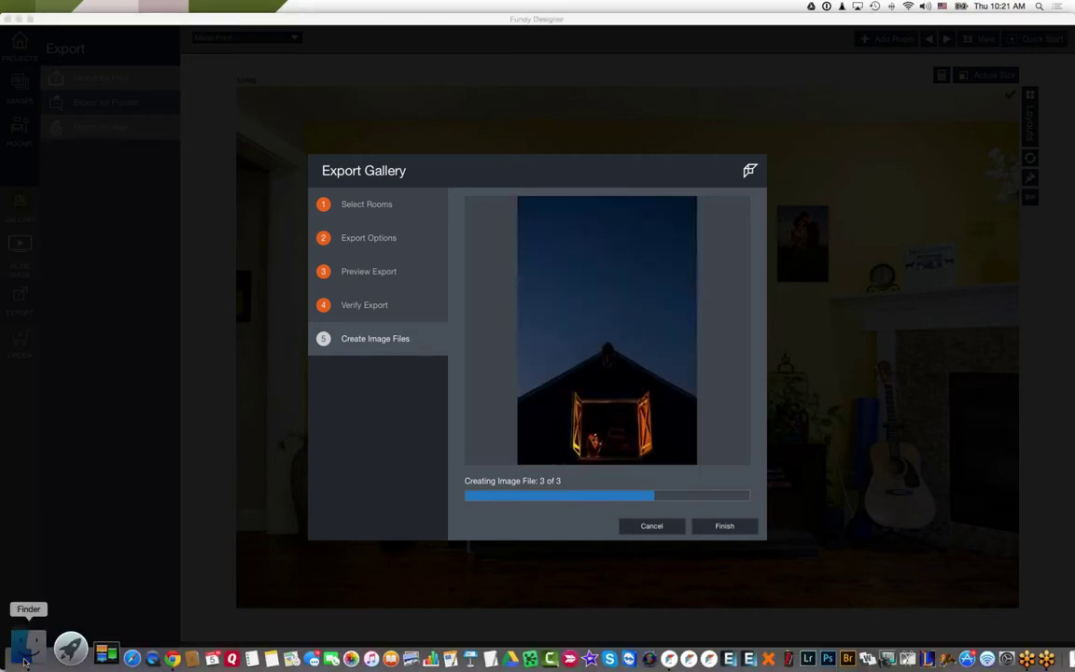
left_click(26, 661)
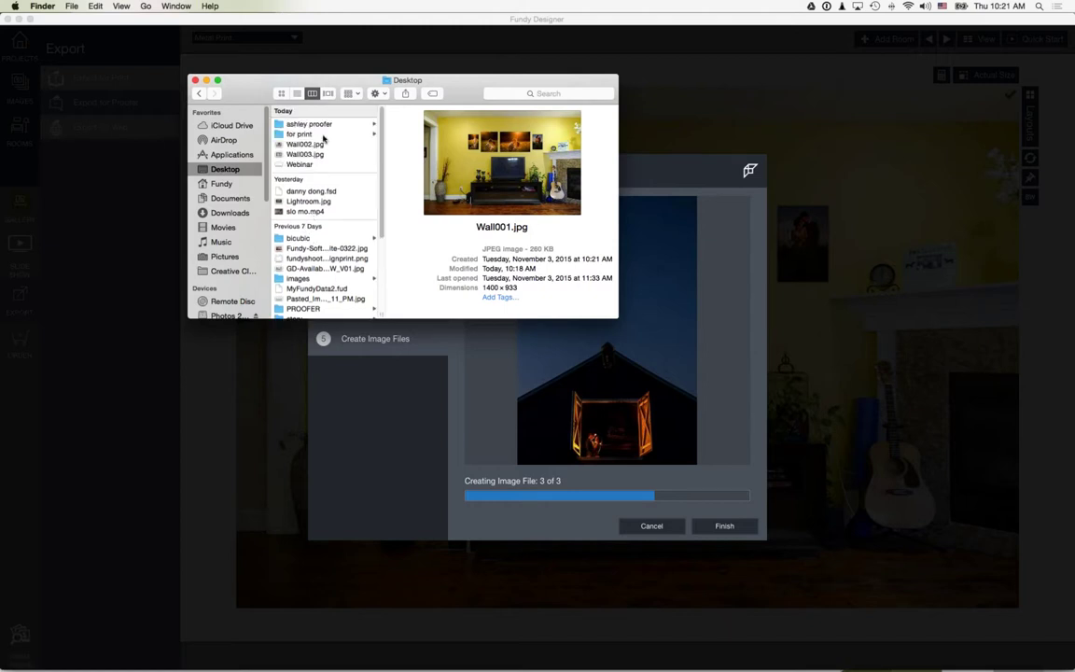
left_click(321, 135)
left_click(438, 124)
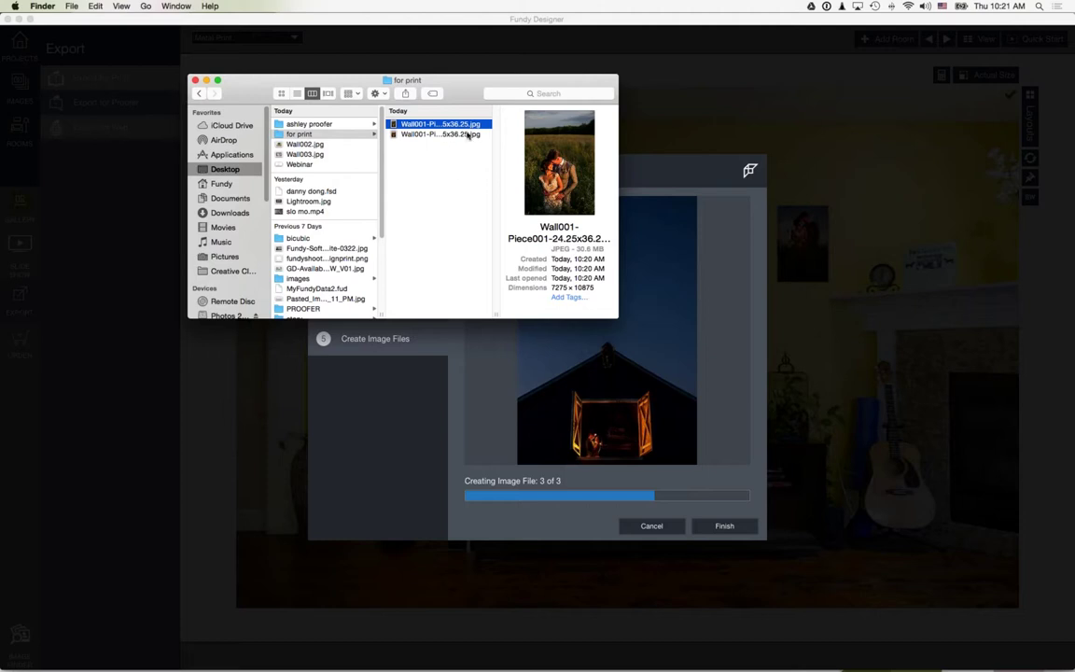
key("space")
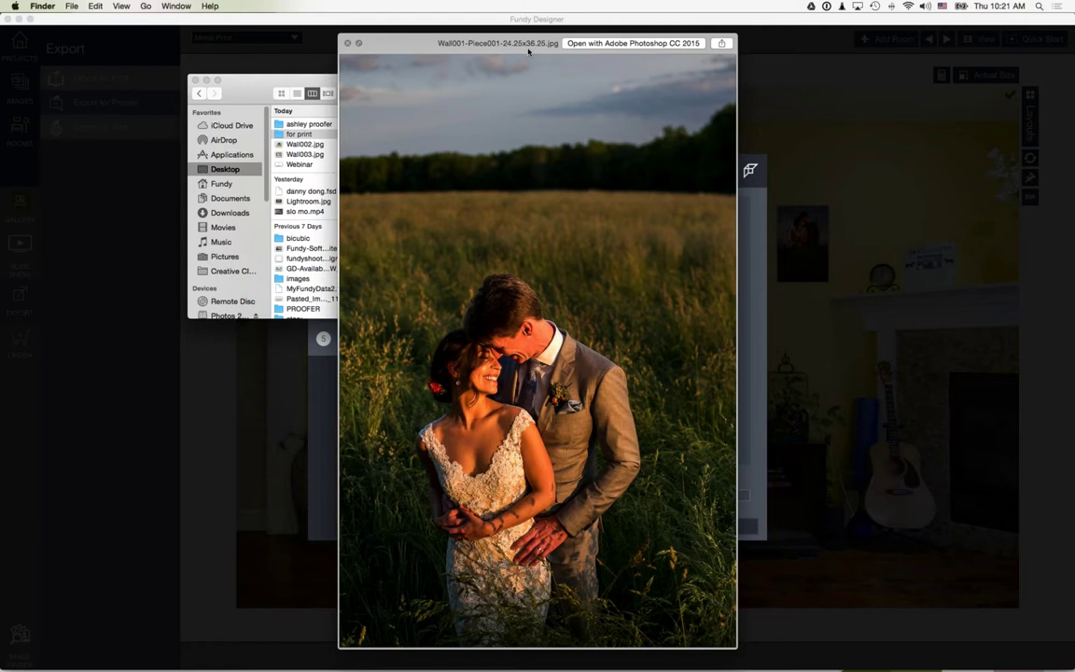
key("space")
Preview the second and third exported print files in the "for print" folder and close the Finder window.
left_click(474, 136)
key("space")
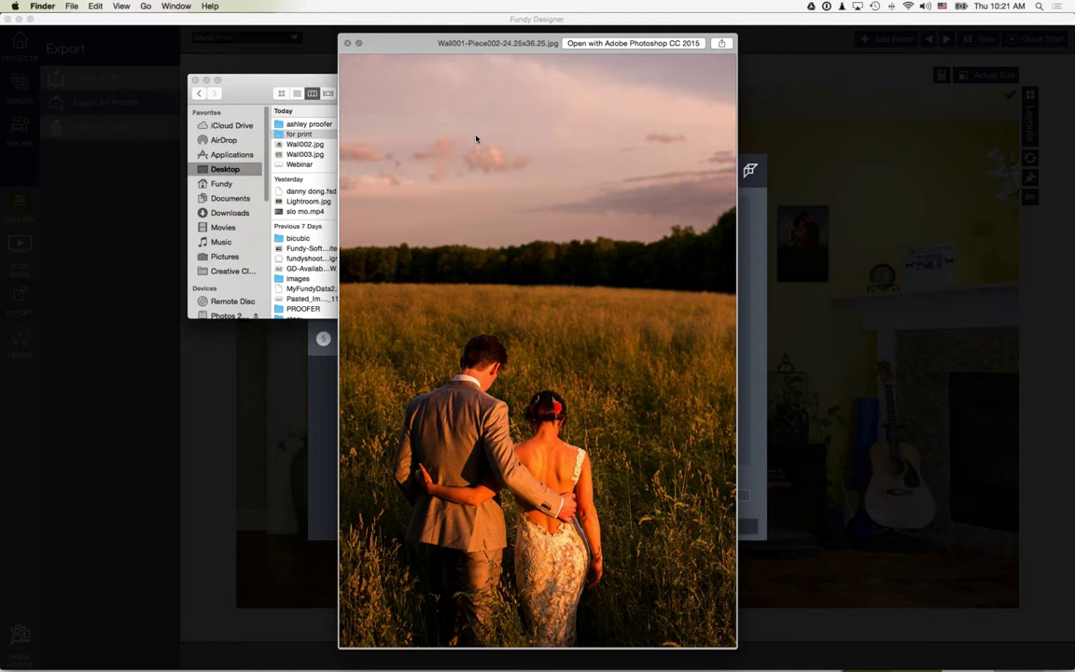
key("space")
left_click(460, 144)
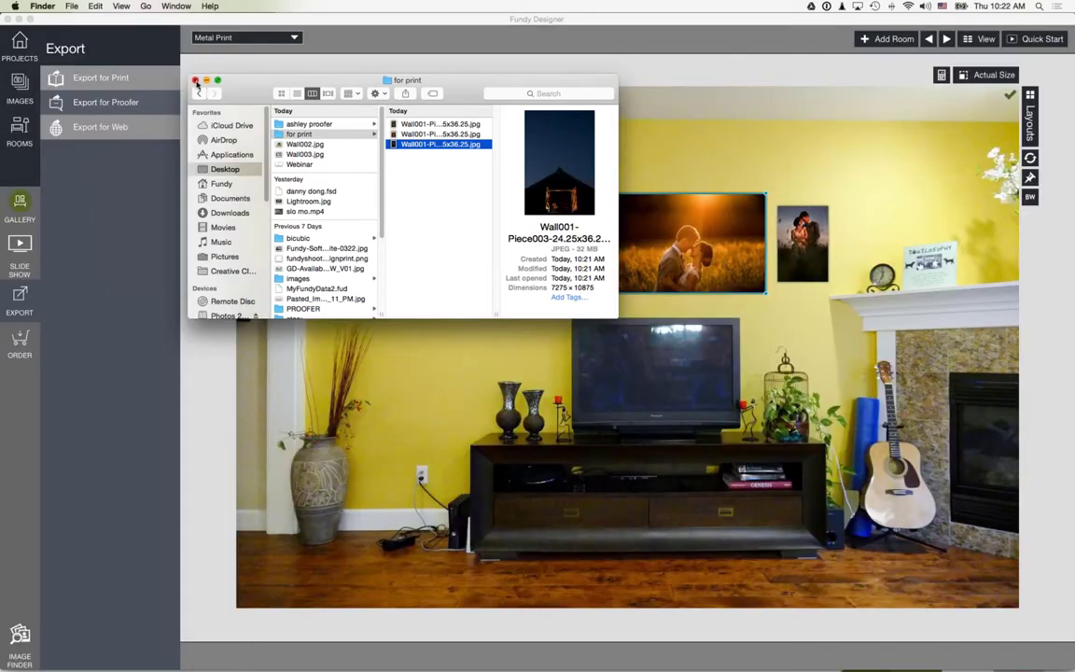
key("space")
key("space")
left_click(195, 80)
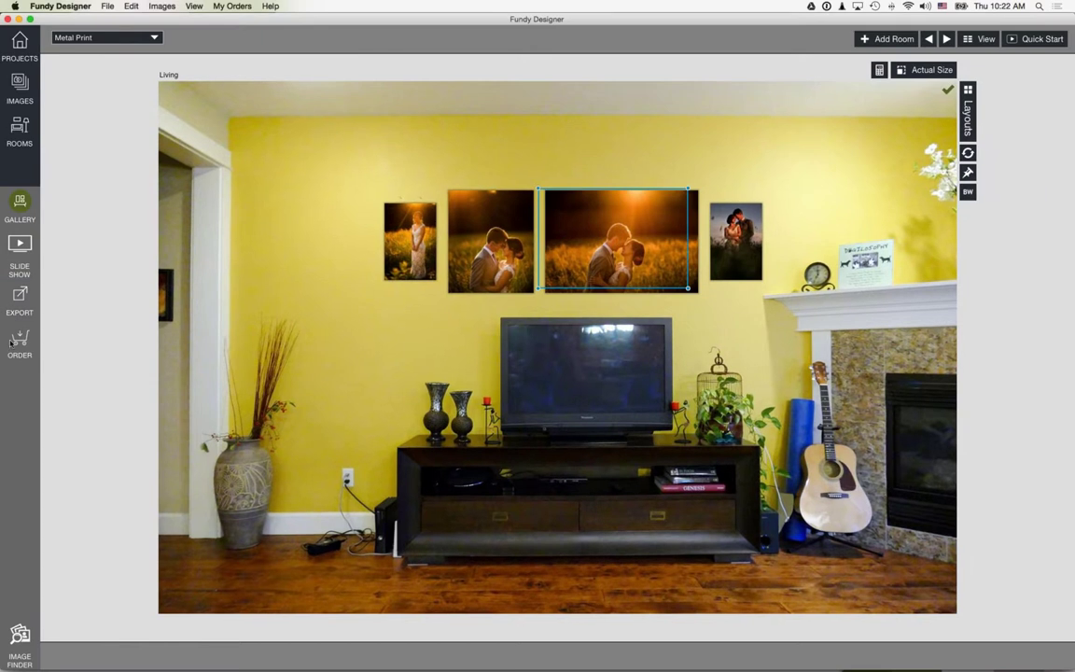
Open the gallery order's room selection and cancel it, and continue the pending ProDPI Webinar order from the upload manager in Chrome.
left_click(20, 352)
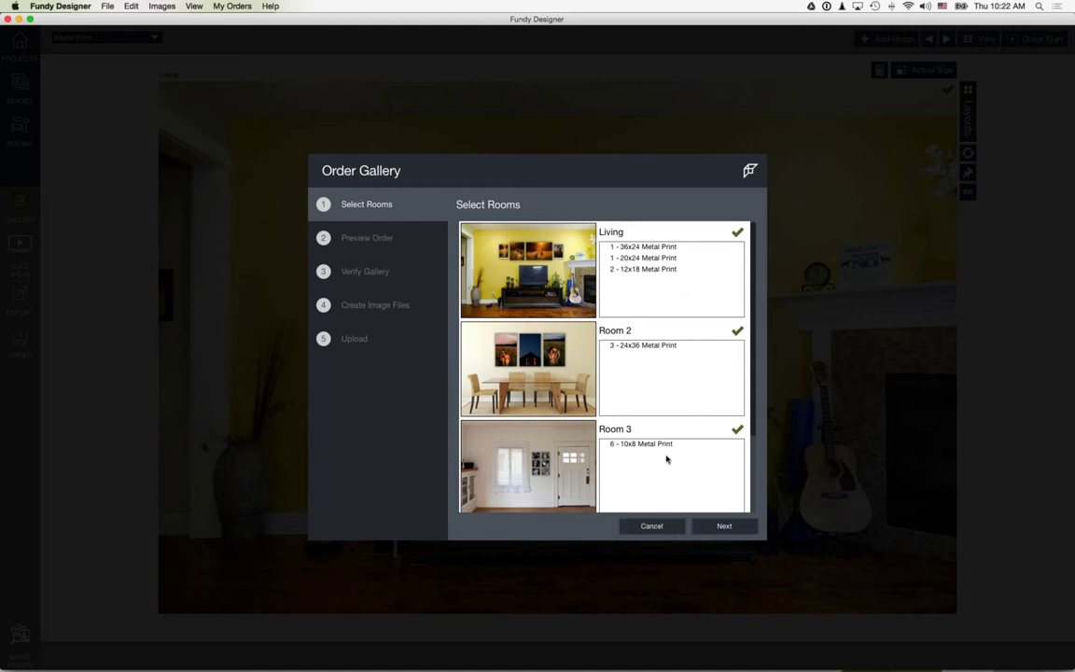
left_click(651, 526)
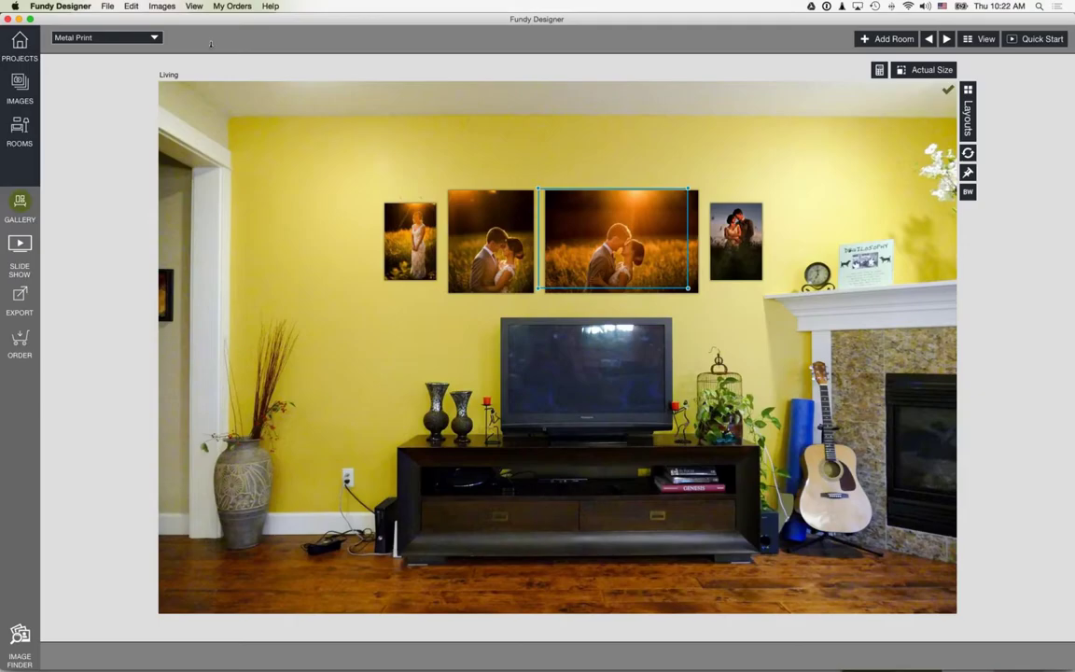
left_click(218, 6)
left_click(250, 41)
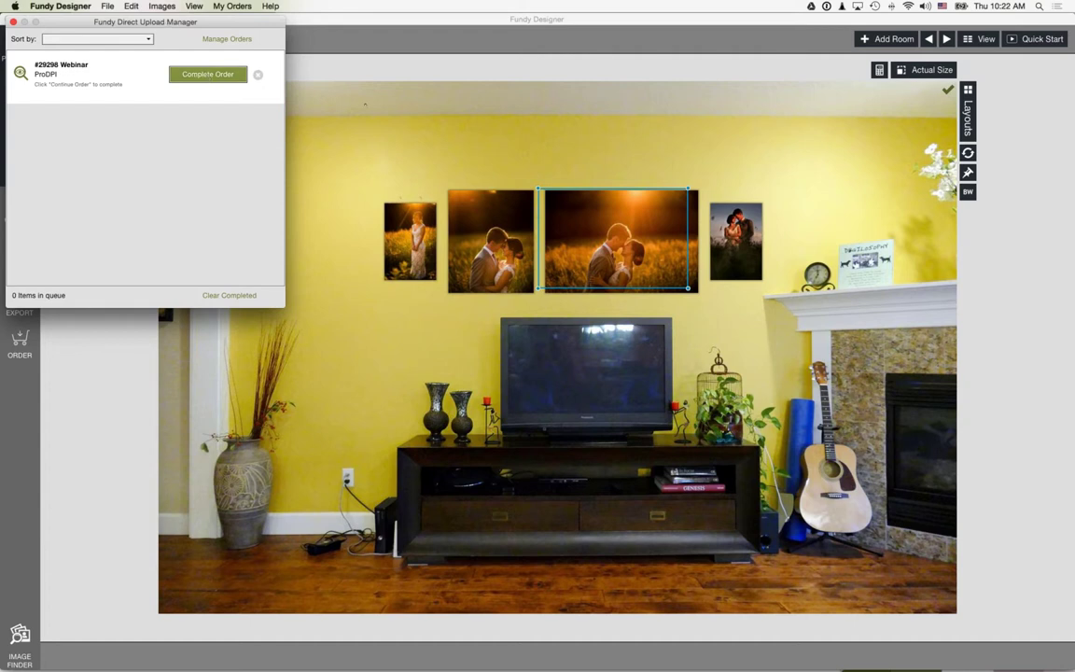
left_click(453, 160)
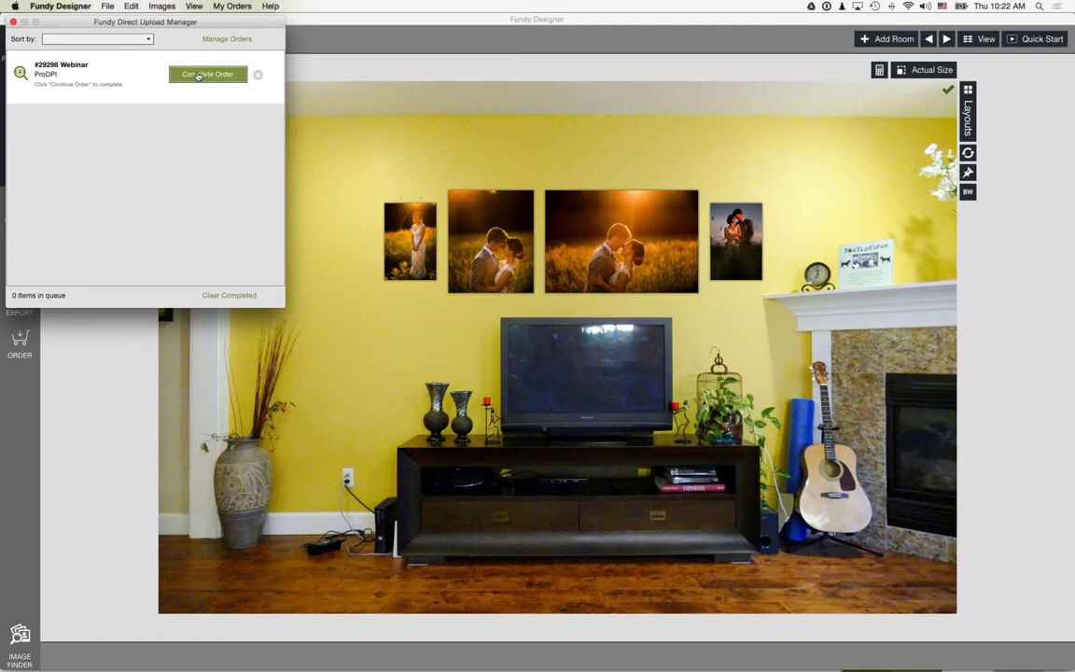
left_click(197, 75)
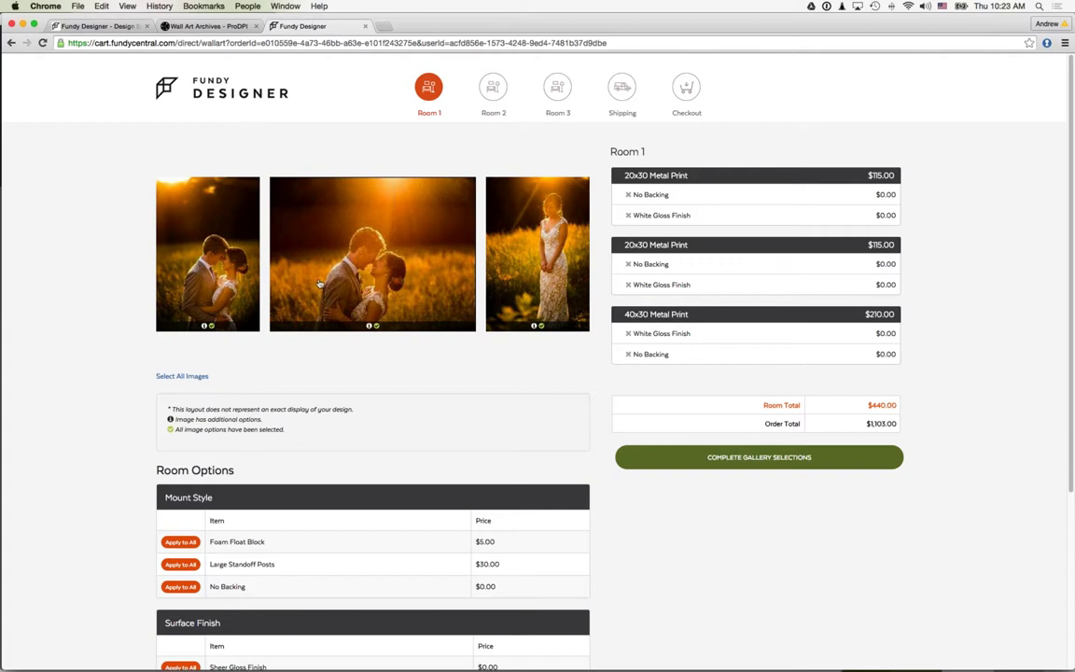
Apply Foam Float Block and White Gloss Finish to all Room 1 prints and complete the room's selections.
scroll(375, 357, "down", 2)
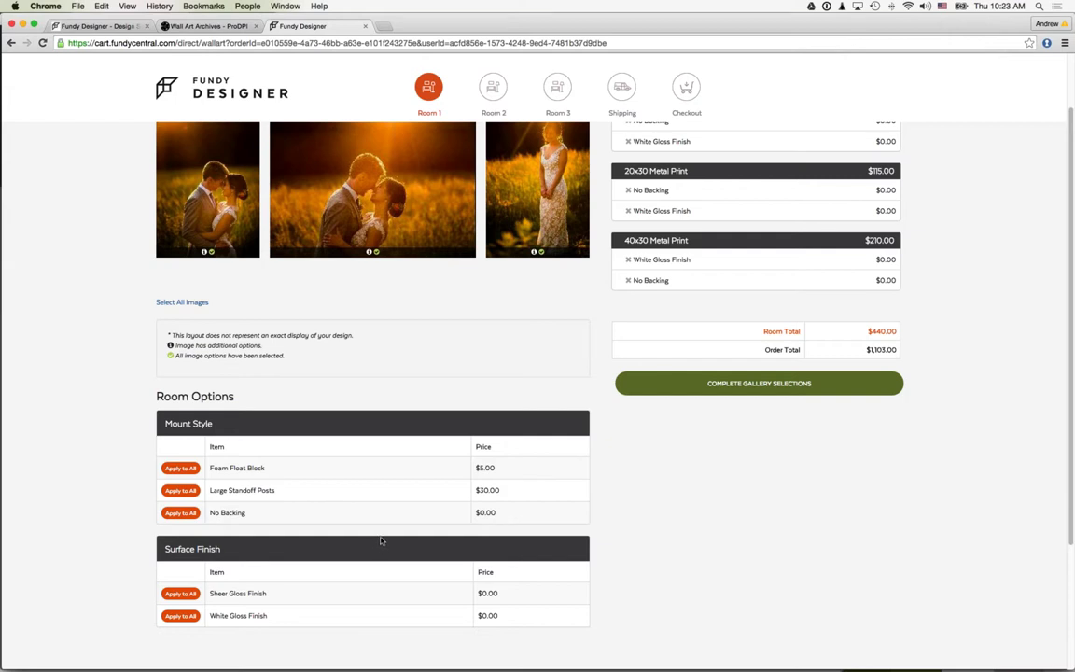
left_click(183, 469)
left_click(184, 617)
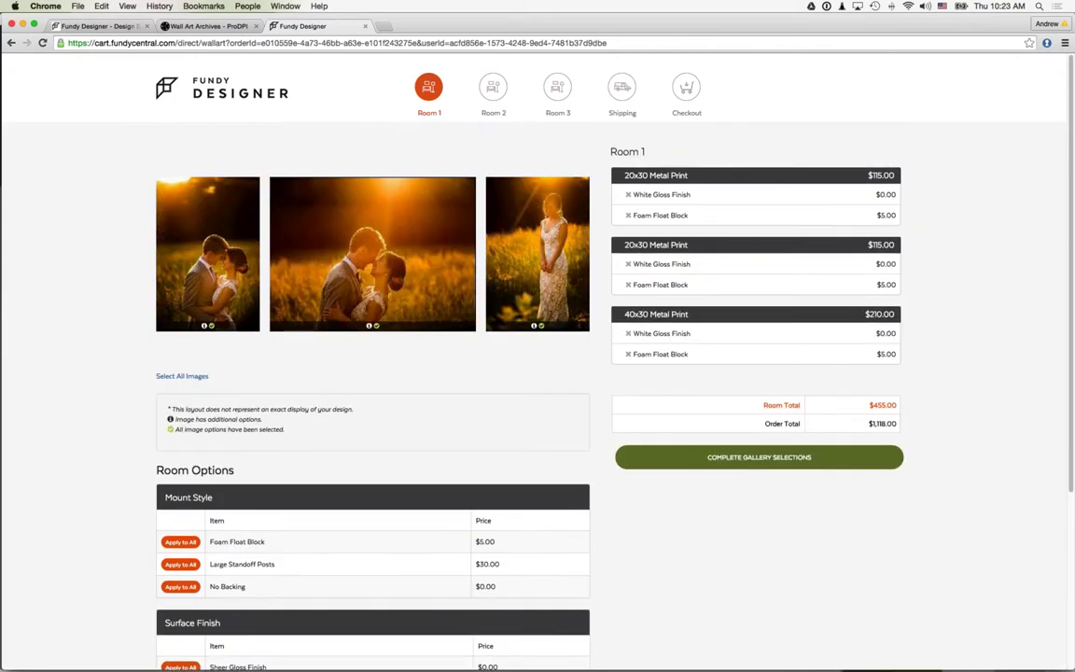
left_click(748, 459)
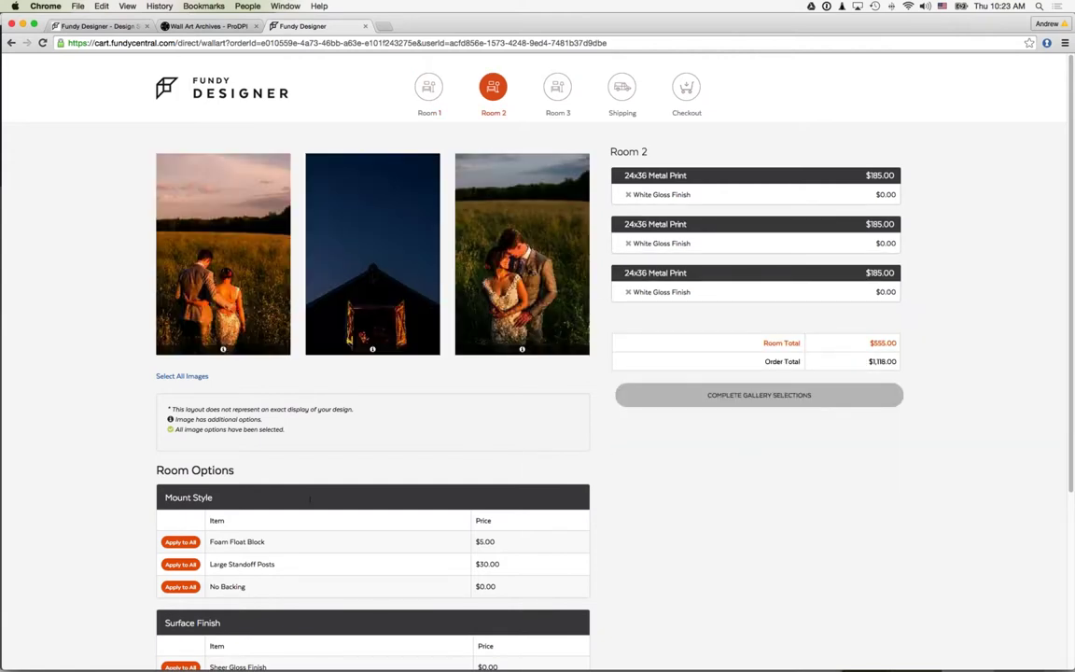
Apply Foam Float Block and Sheer Gloss Finish to all Room 2 prints and complete the room's selections.
left_click(180, 541)
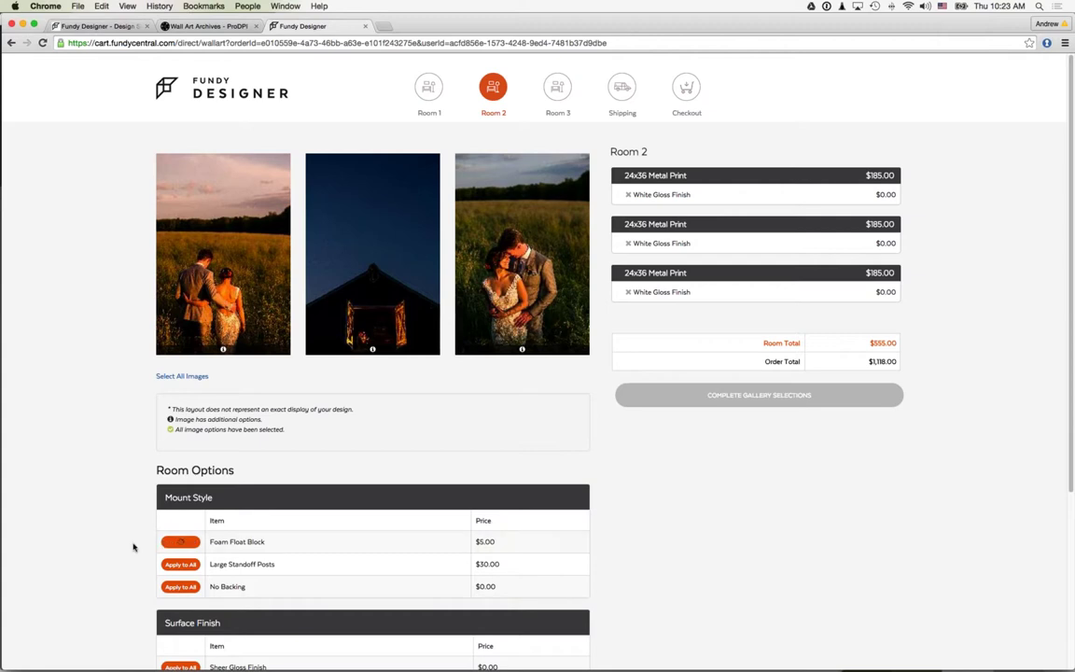
scroll(133, 547, "down", 5)
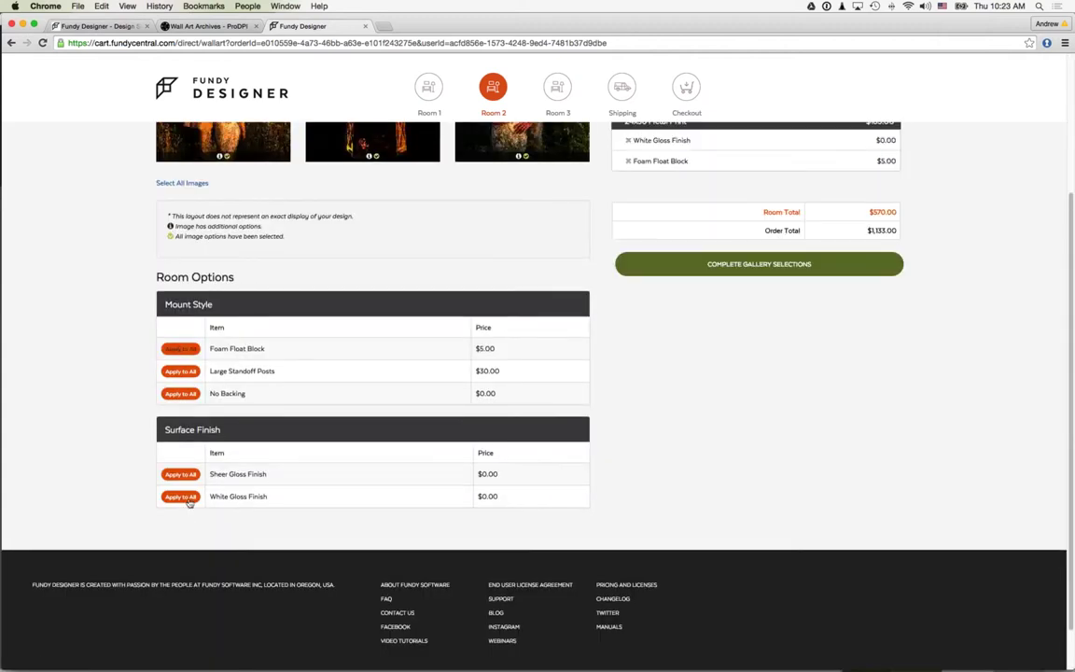
left_click(189, 500)
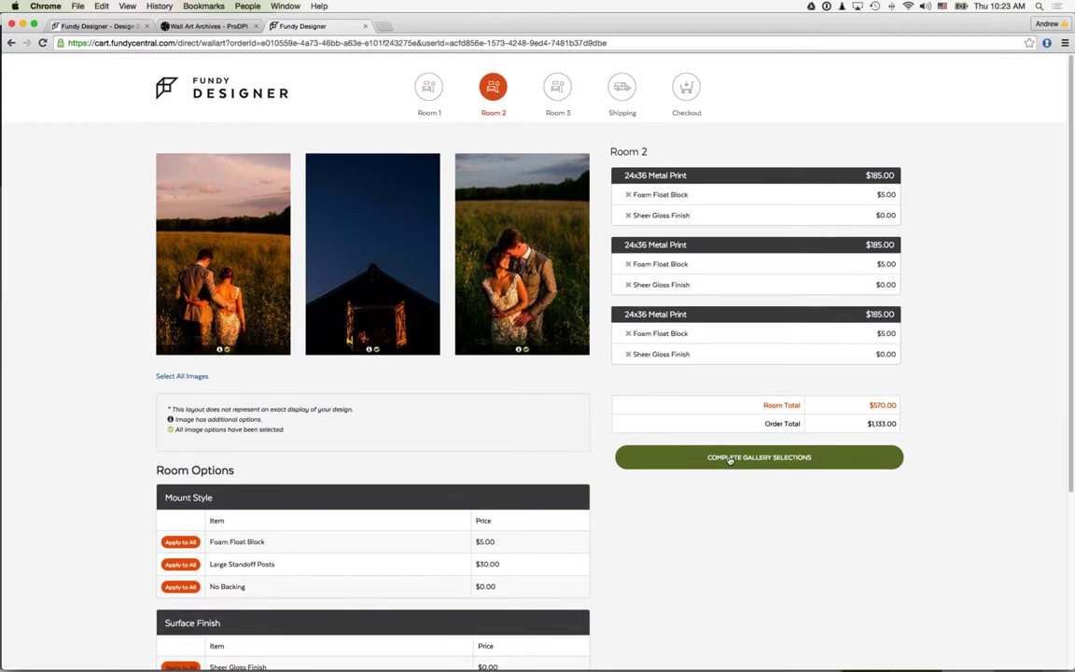
left_click(731, 458)
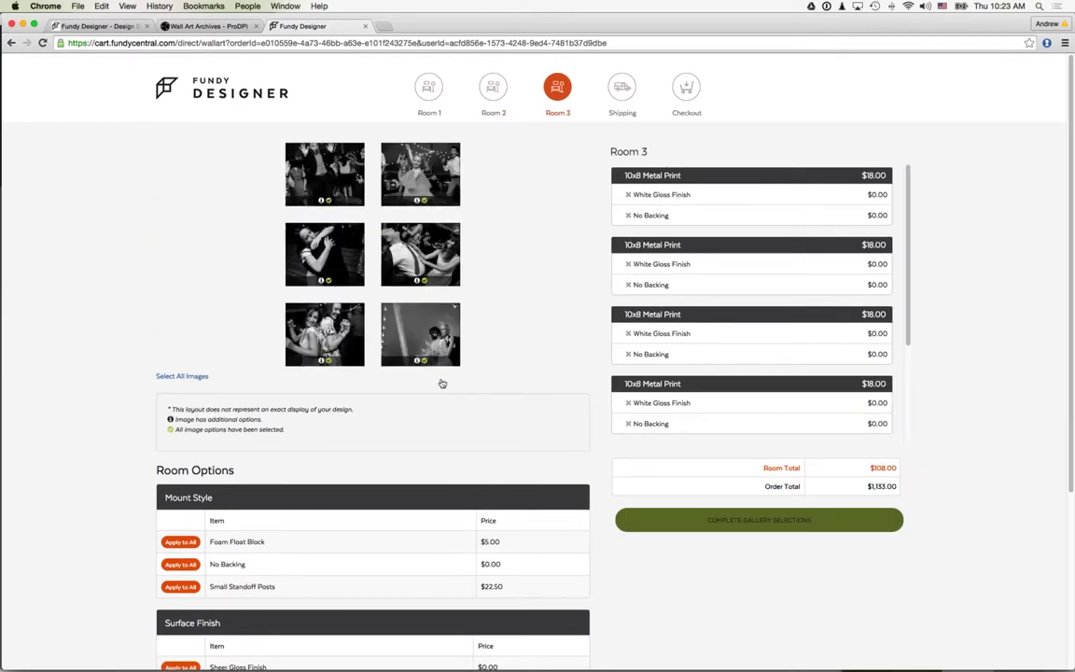
Apply Foam Float Block and White Gloss Finish to all Room 3 prints and complete the room's selections.
scroll(282, 511, "down", 2)
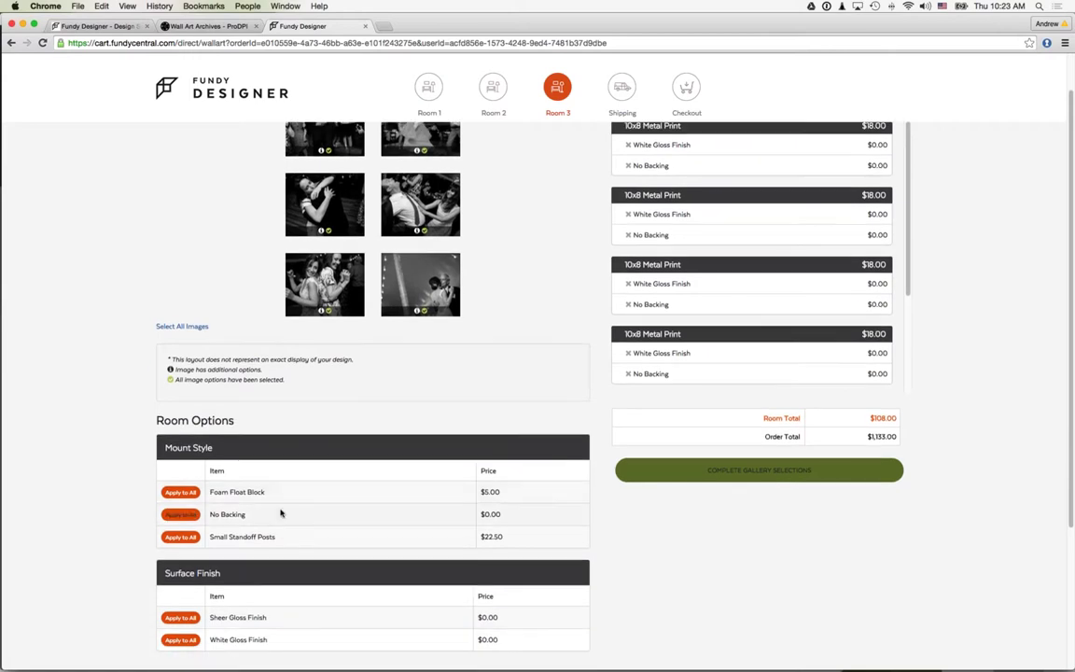
left_click(182, 640)
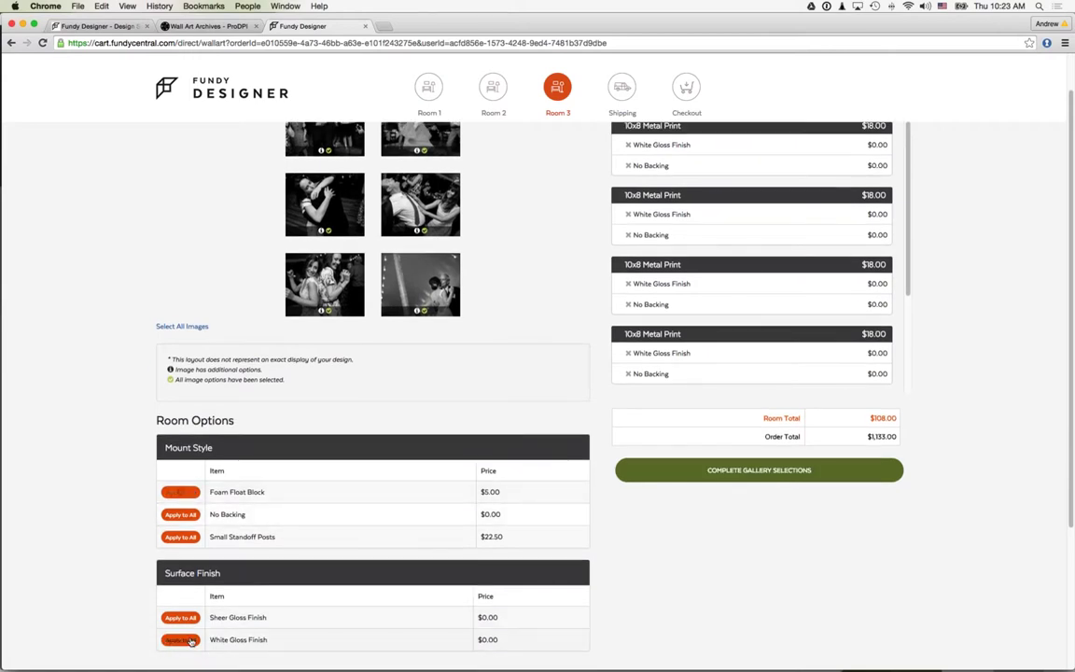
left_click(785, 475)
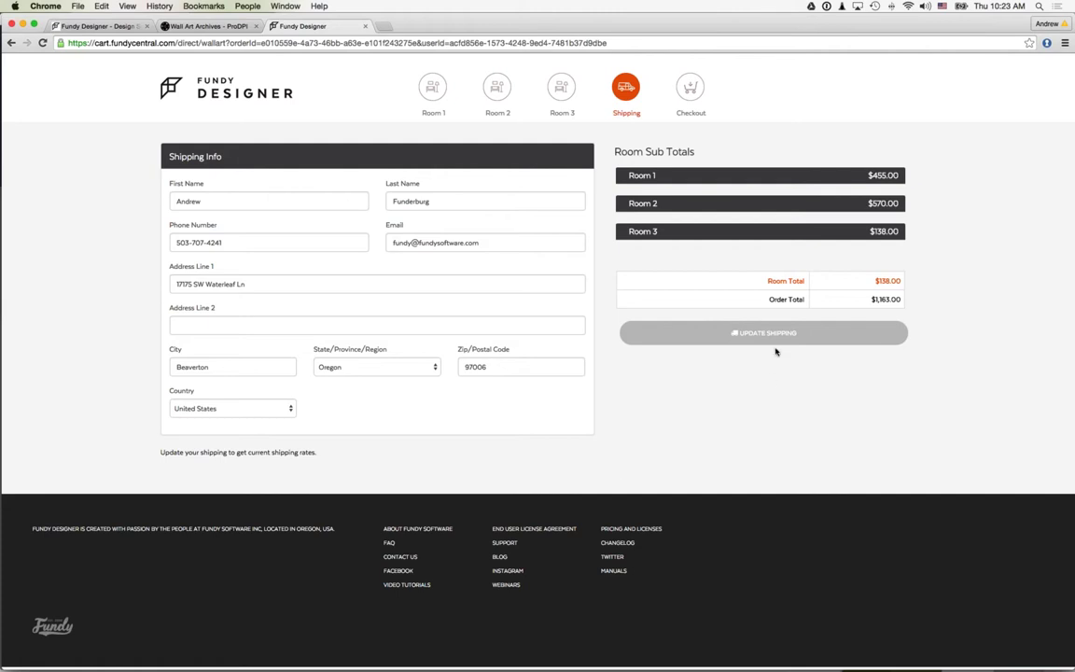
Update the shipping rates, select Drop Ship Ground and complete the gallery selections to proceed to billing.
left_click(771, 332)
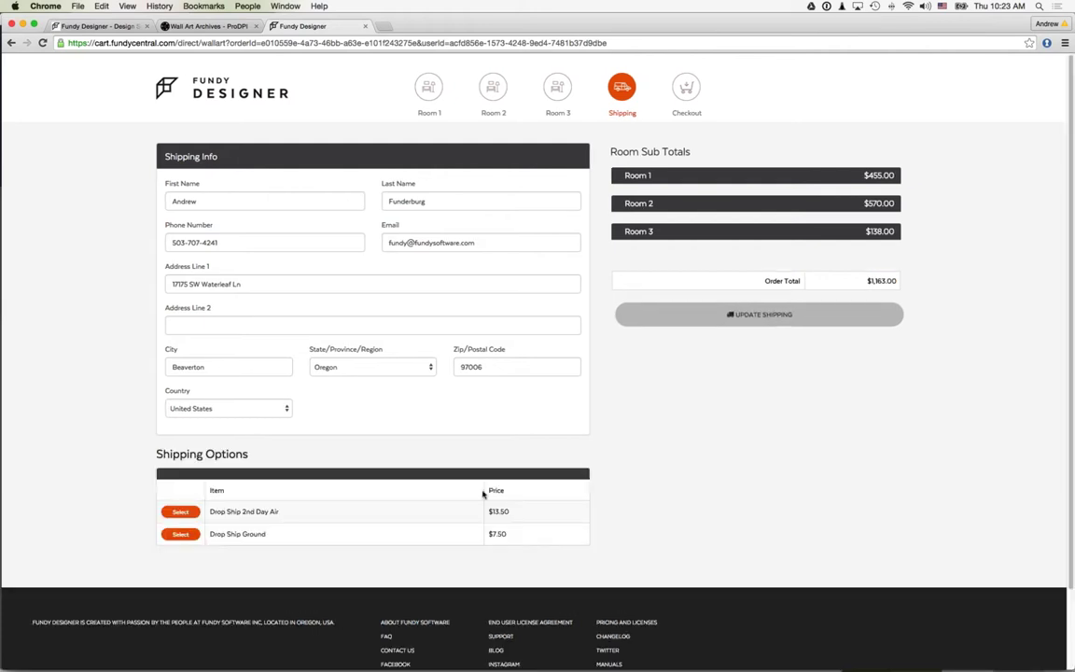
left_click(179, 538)
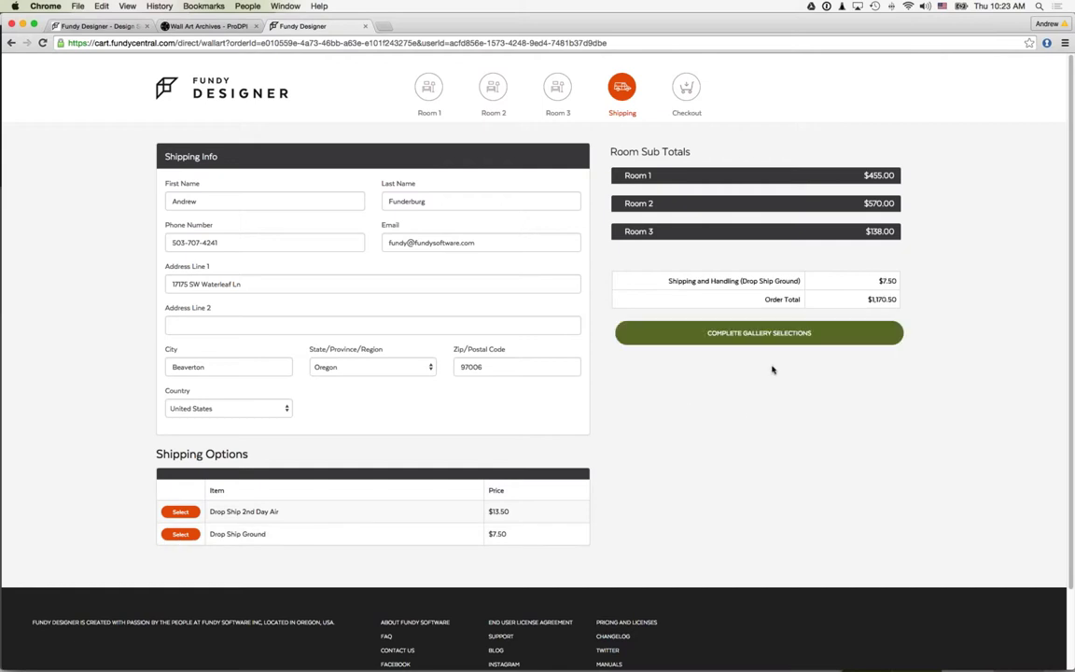
left_click(763, 337)
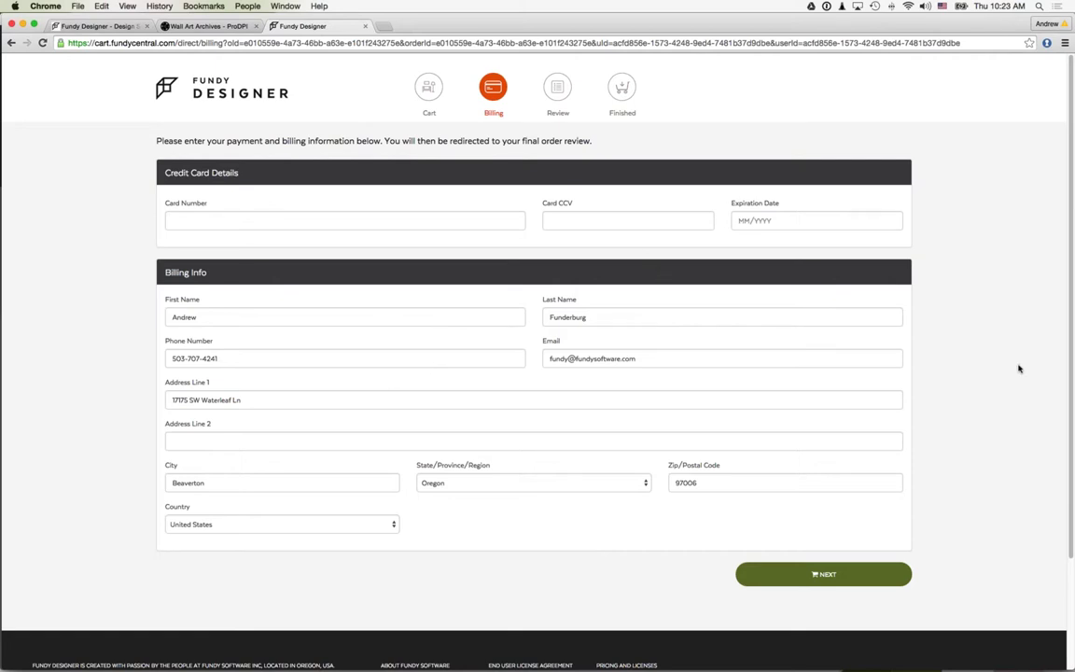
Close the order's billing page, switch back to Fundy Designer and close the upload manager.
left_click(365, 26)
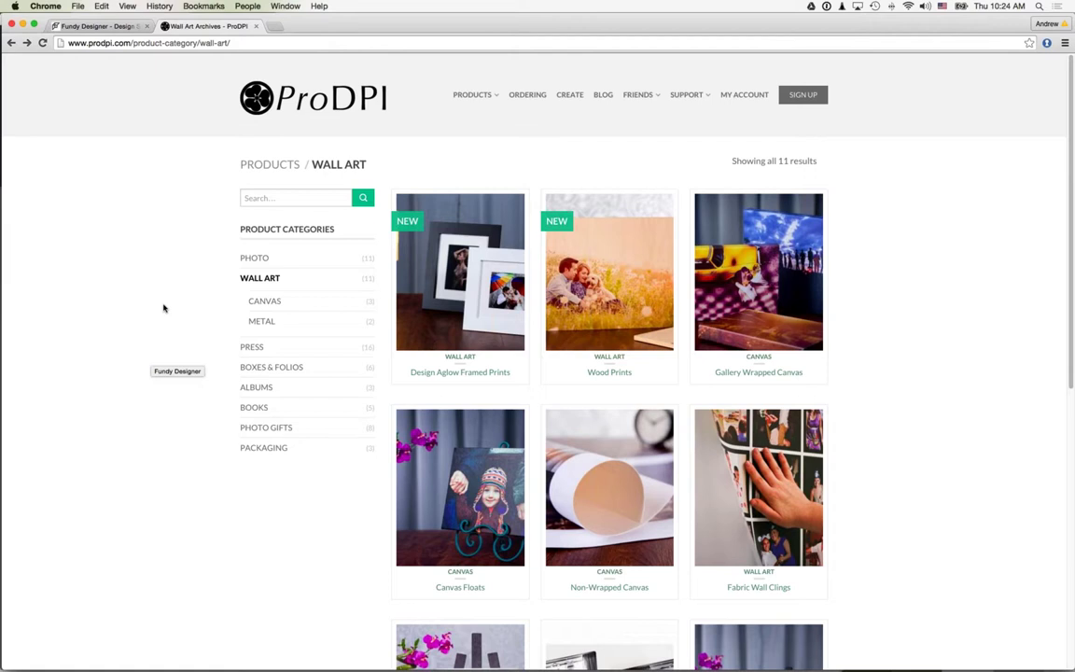
mouse_move(233, 667)
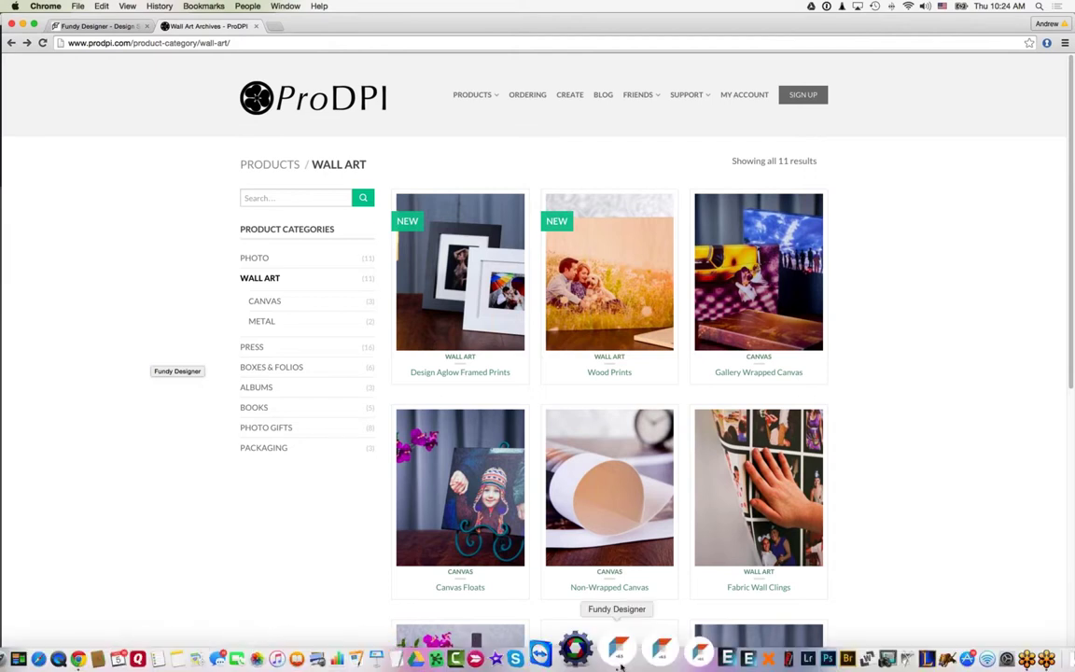
left_click(620, 662)
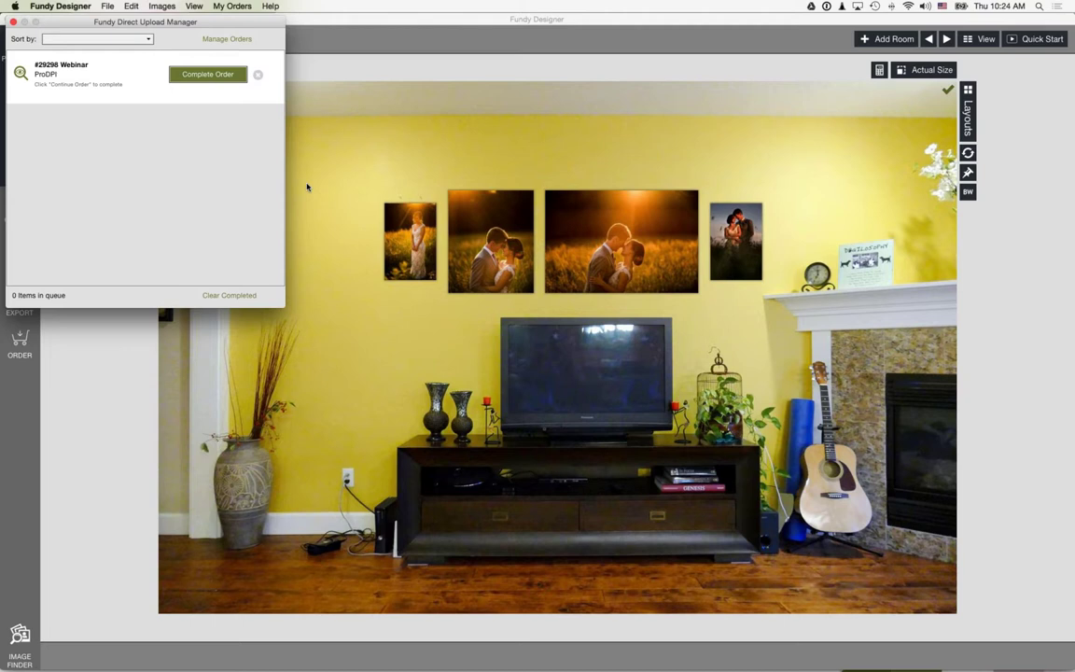
left_click(14, 23)
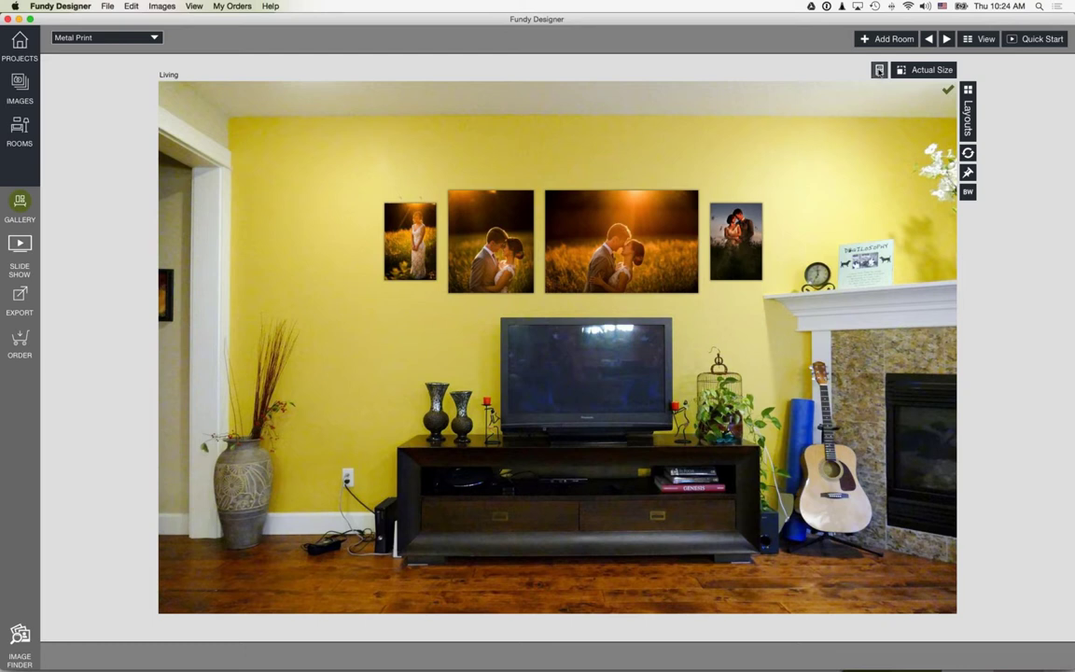
Review the Living room's product totals and the ProDPI Metal Print price tiers, and close both dialogs without editing any prices.
left_click(878, 70)
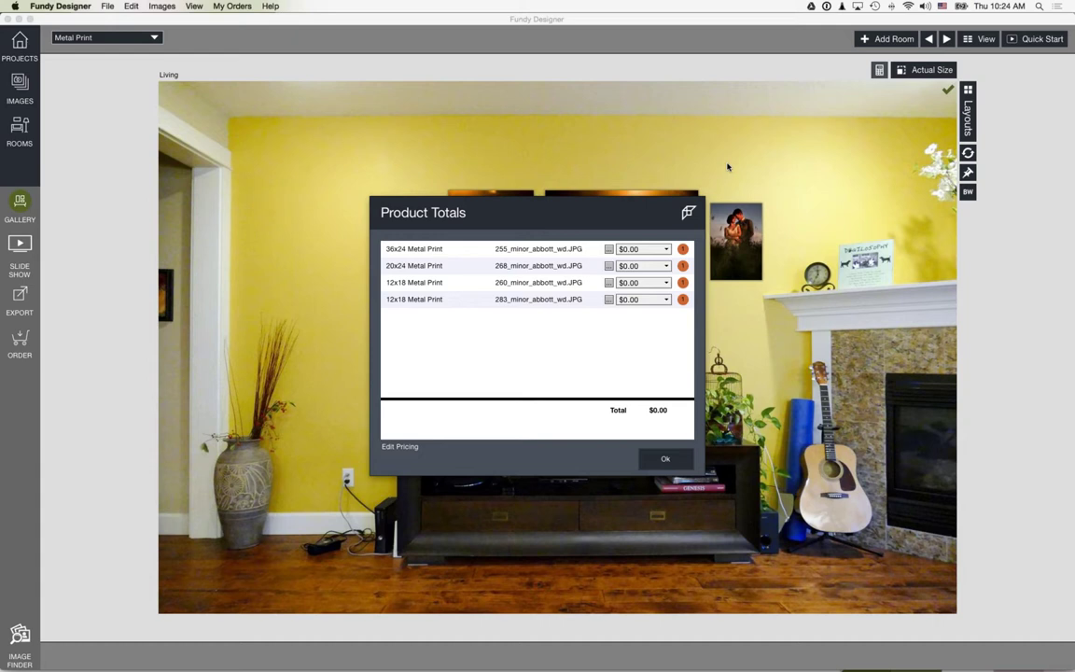
left_click(635, 251)
left_click(635, 251)
left_click(403, 447)
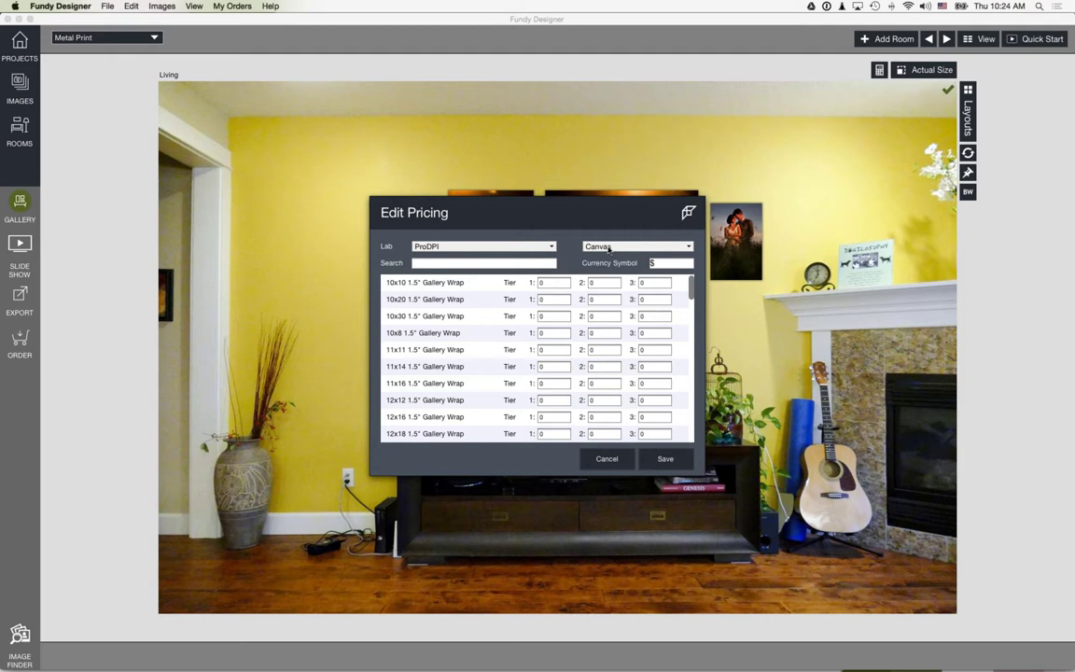
left_click(609, 248)
left_click(613, 255)
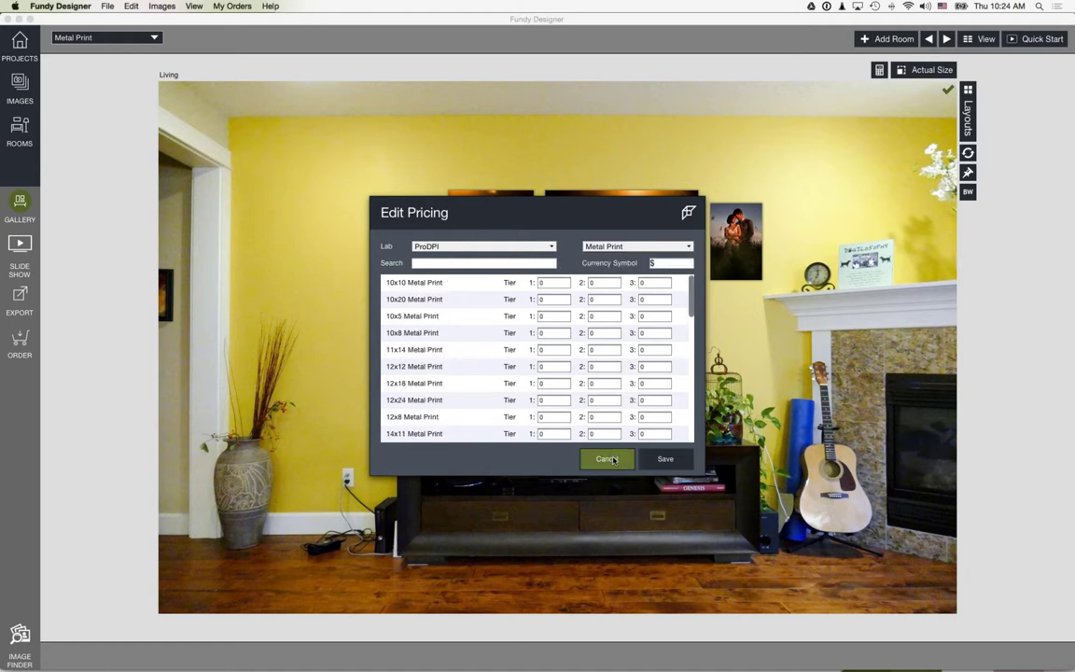
left_click(606, 458)
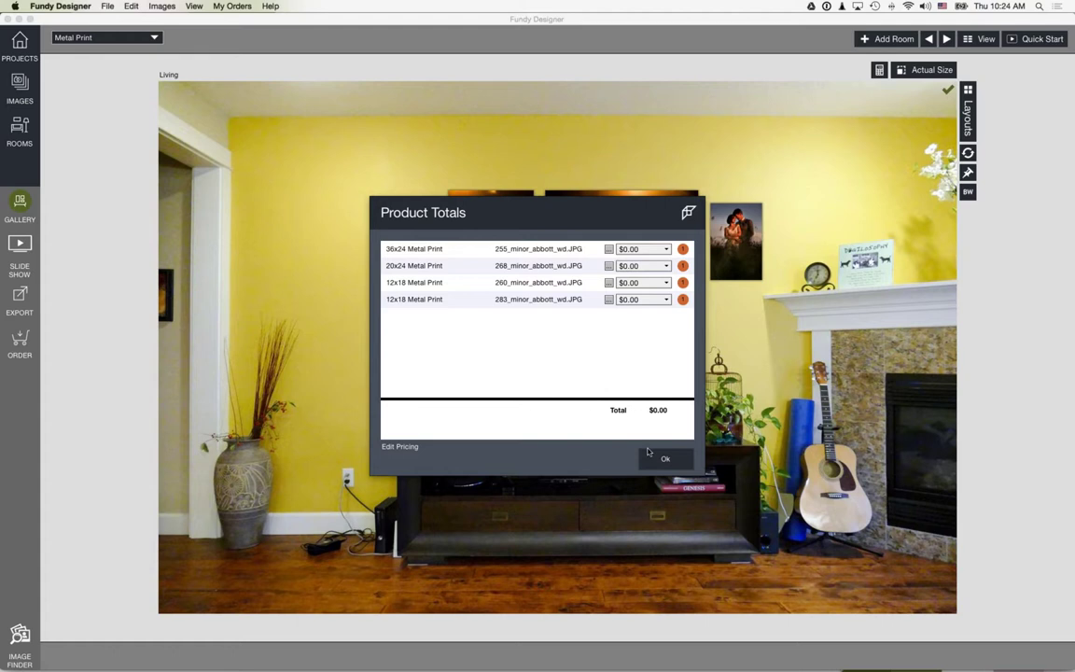
left_click(676, 461)
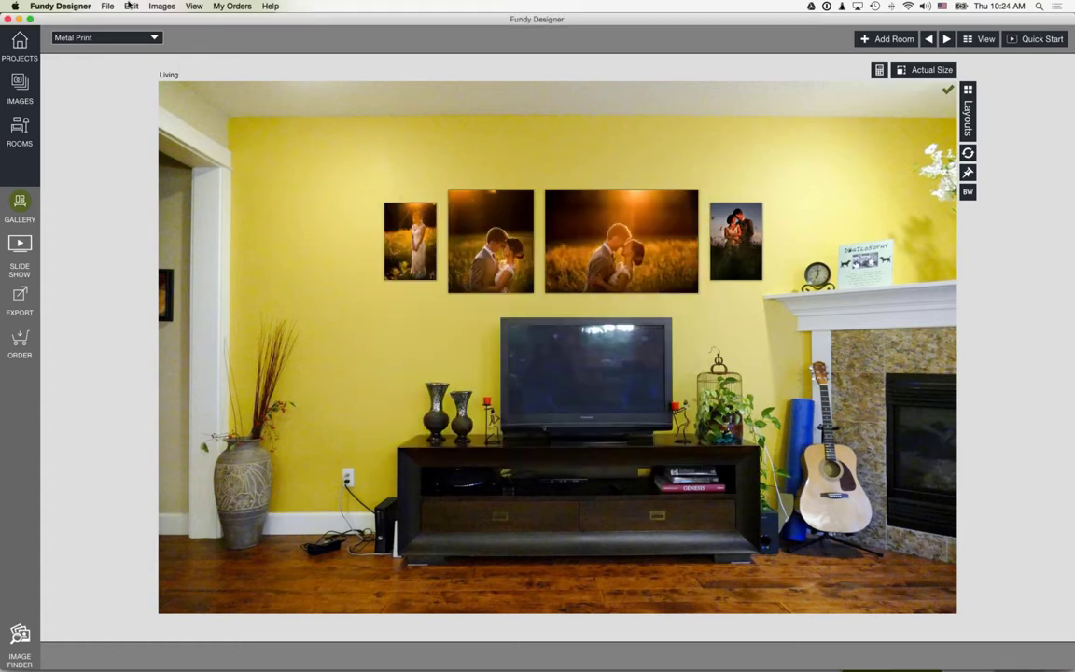
Import the user data file MyFundyData2.fud from Documents and check the Living room's product totals.
left_click(131, 5)
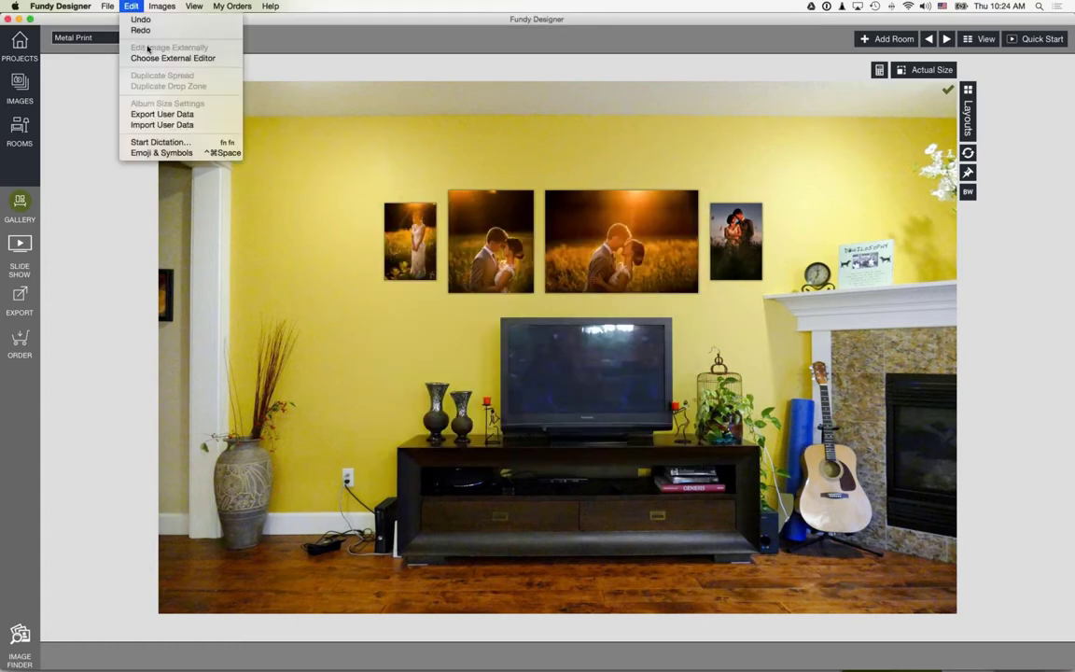
left_click(180, 127)
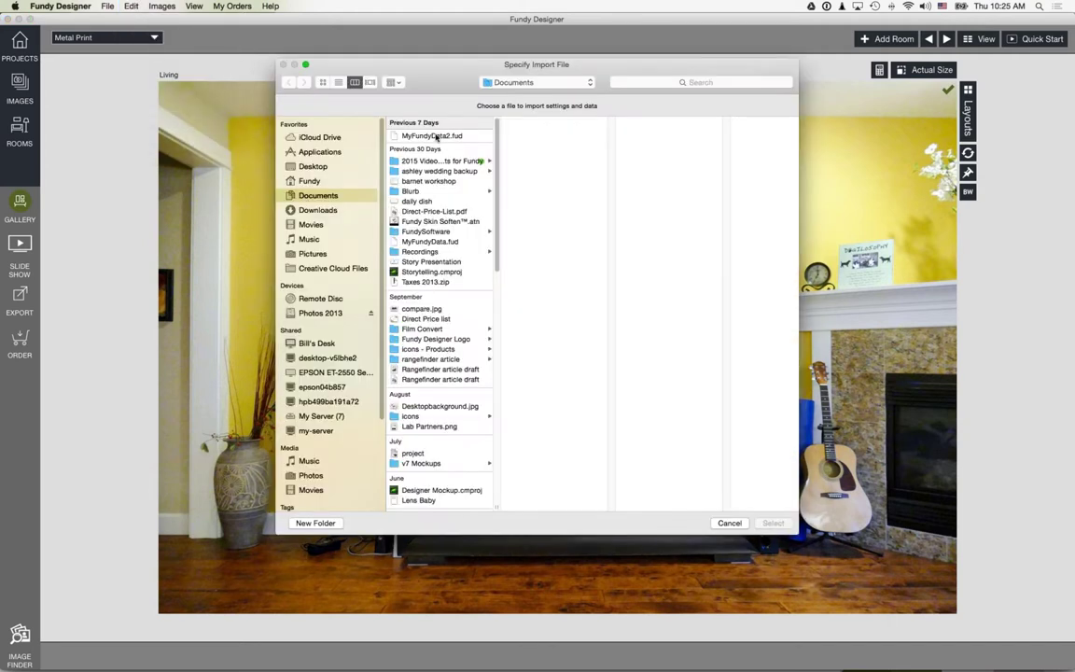
left_click(435, 136)
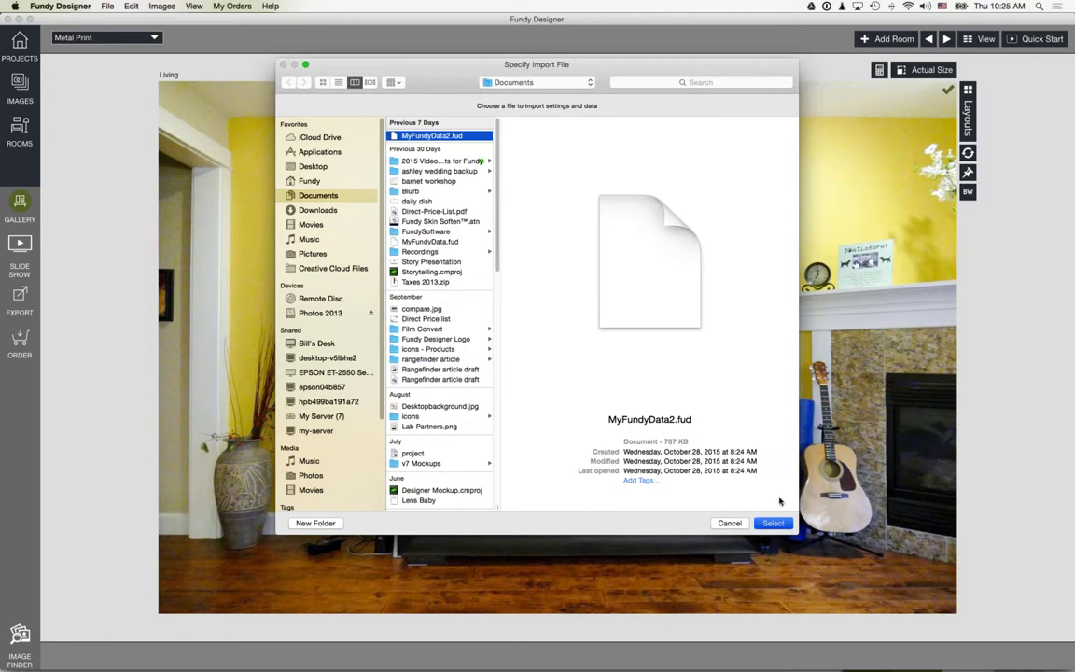
left_click(774, 523)
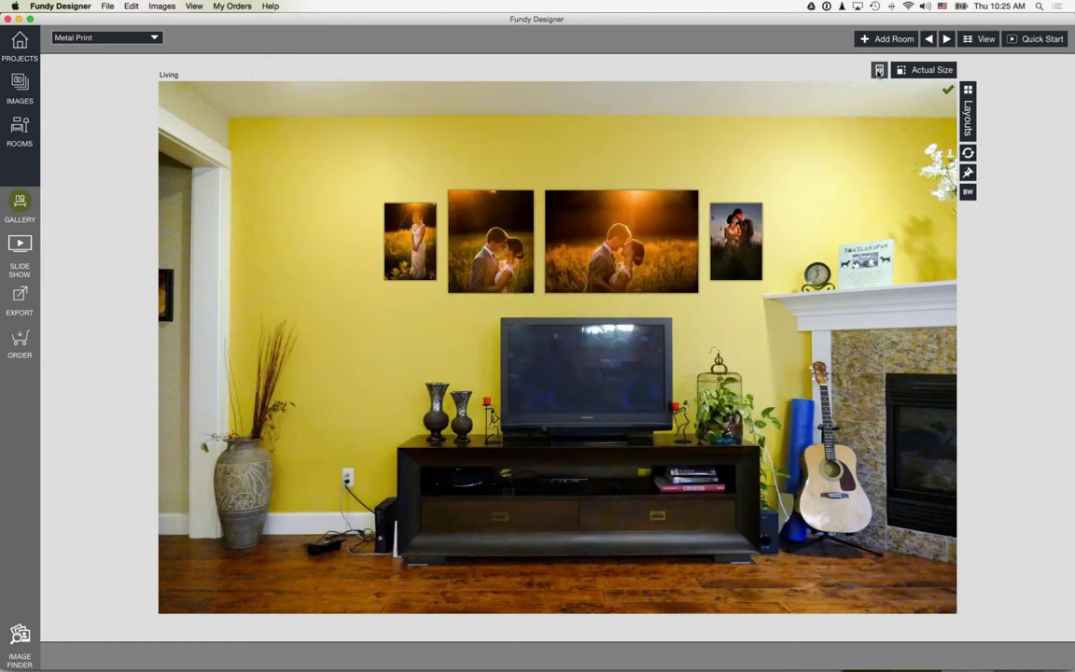
left_click(879, 70)
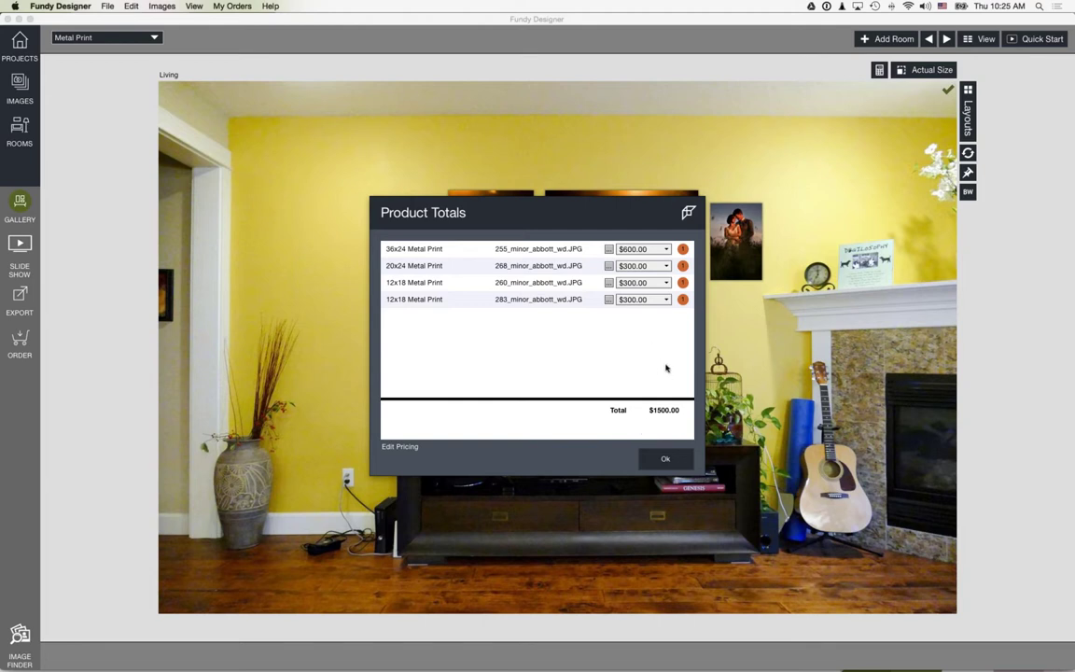
left_click(666, 458)
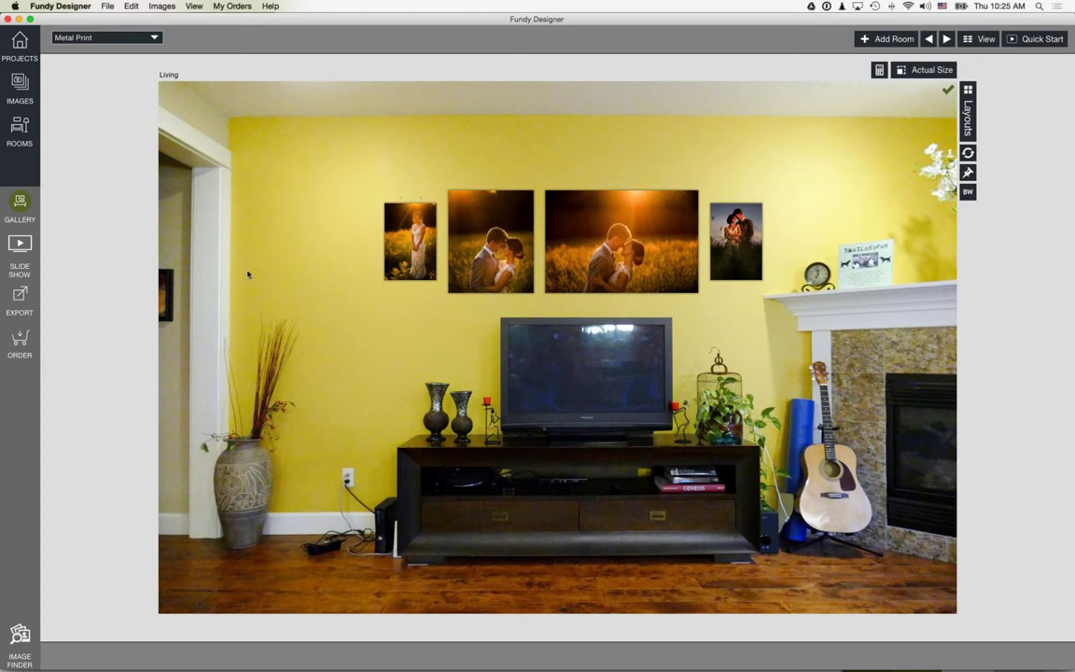
Check the slideshow's audio track choices, set its playback sequence to Randomize and save the slideshow options.
left_click(19, 84)
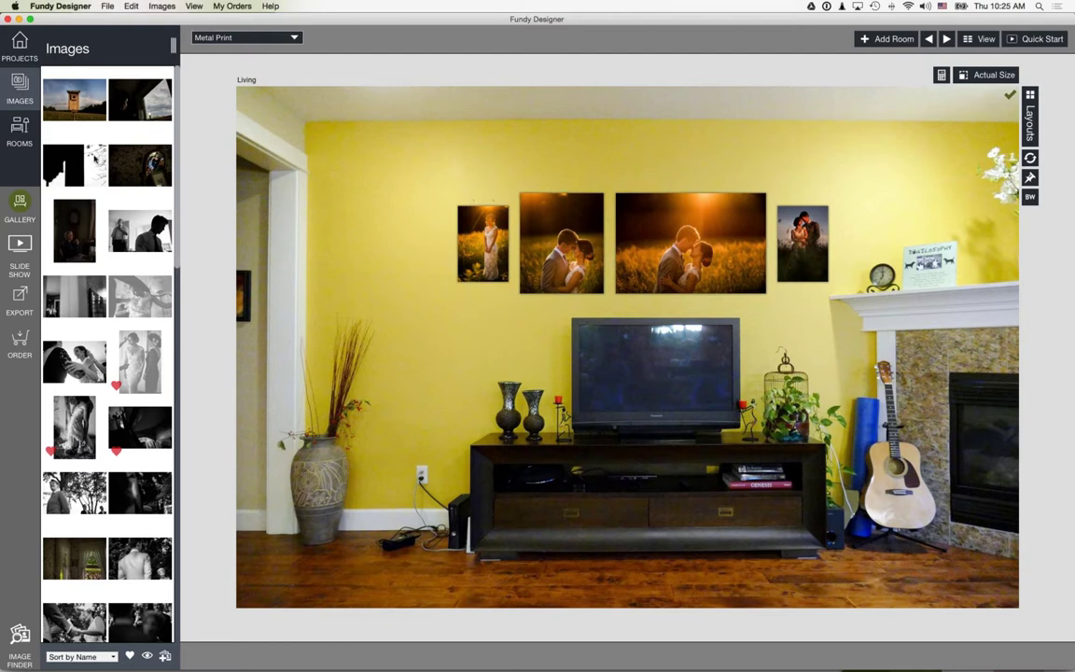
left_click(20, 248)
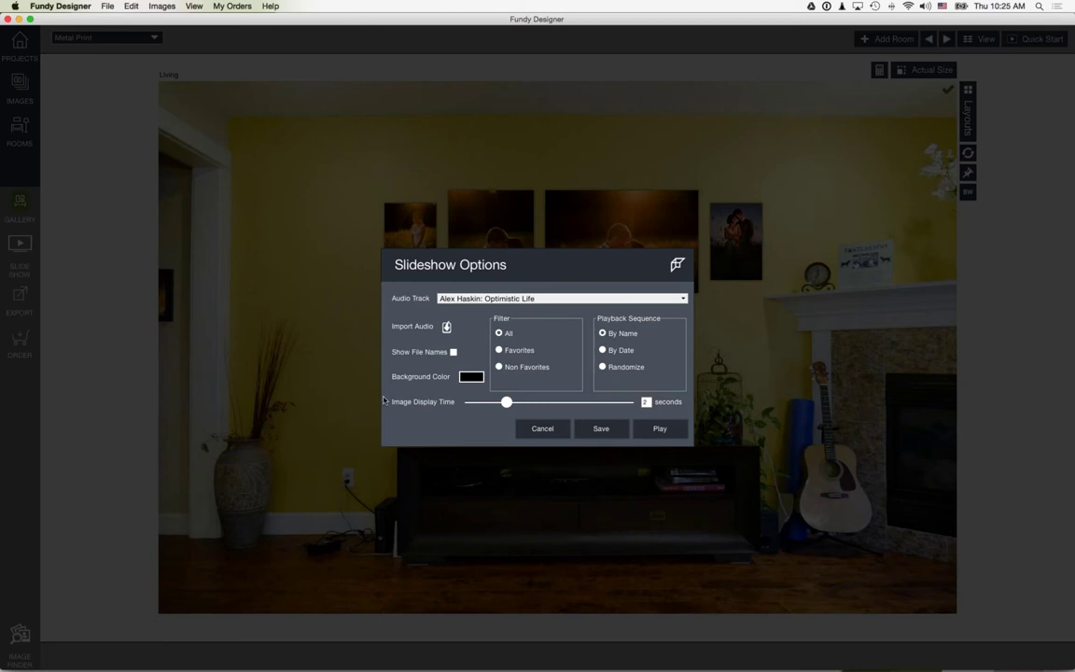
left_click(528, 299)
left_click(531, 304)
left_click(603, 367)
left_click(595, 430)
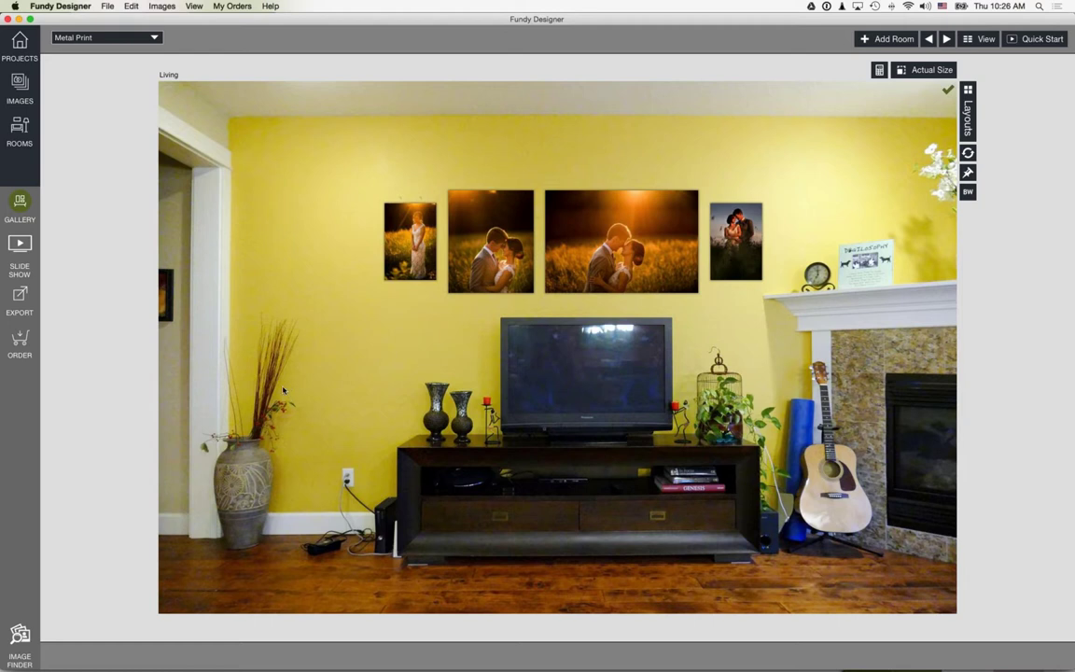
Open the birdhouse image in the full-screen preview and mark it as a favorite.
left_click(9, 93)
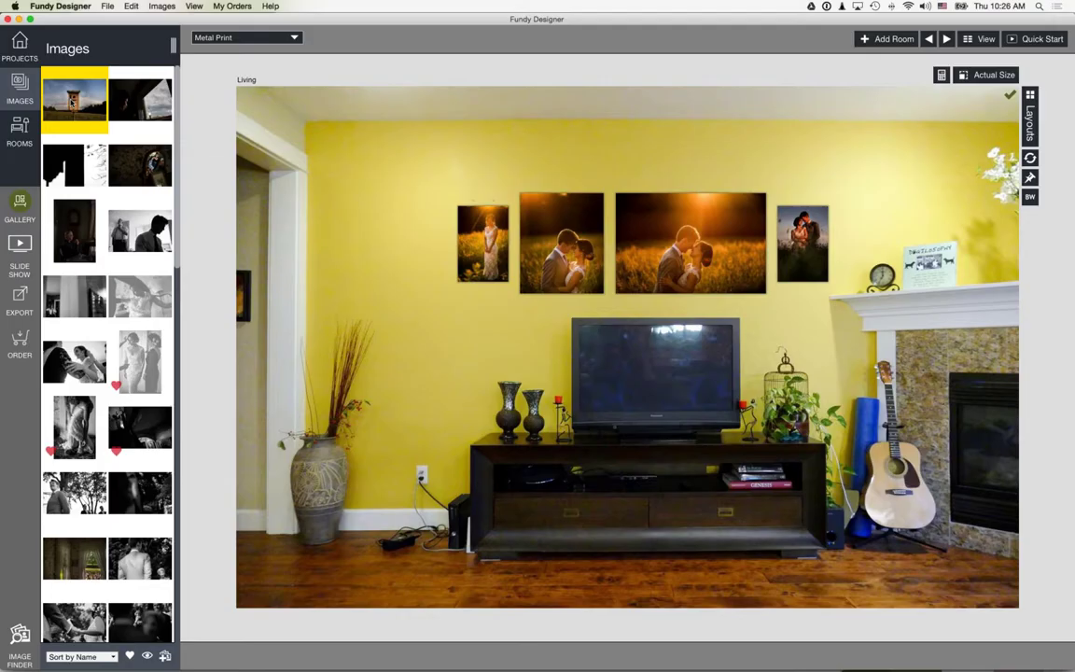
left_click(19, 204)
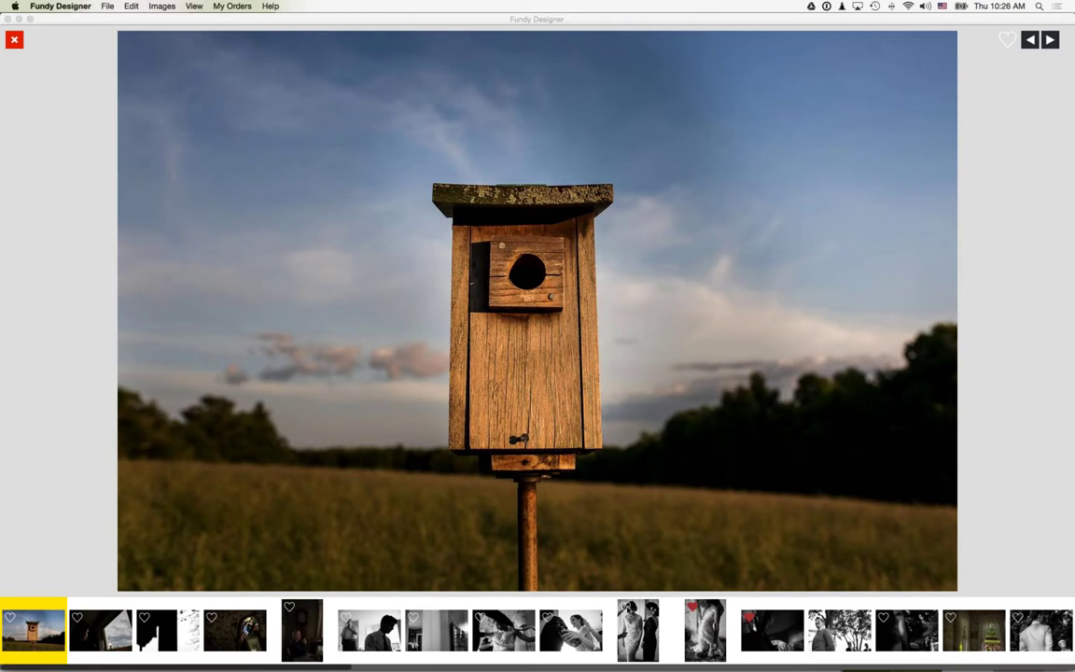
left_click(1006, 39)
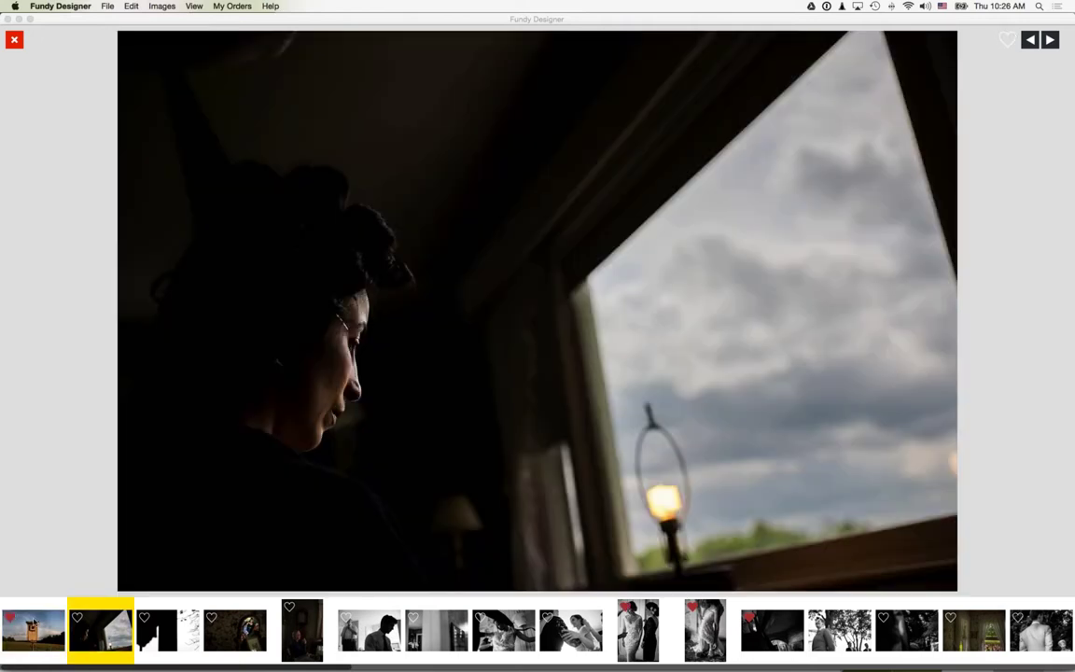
left_click(13, 621)
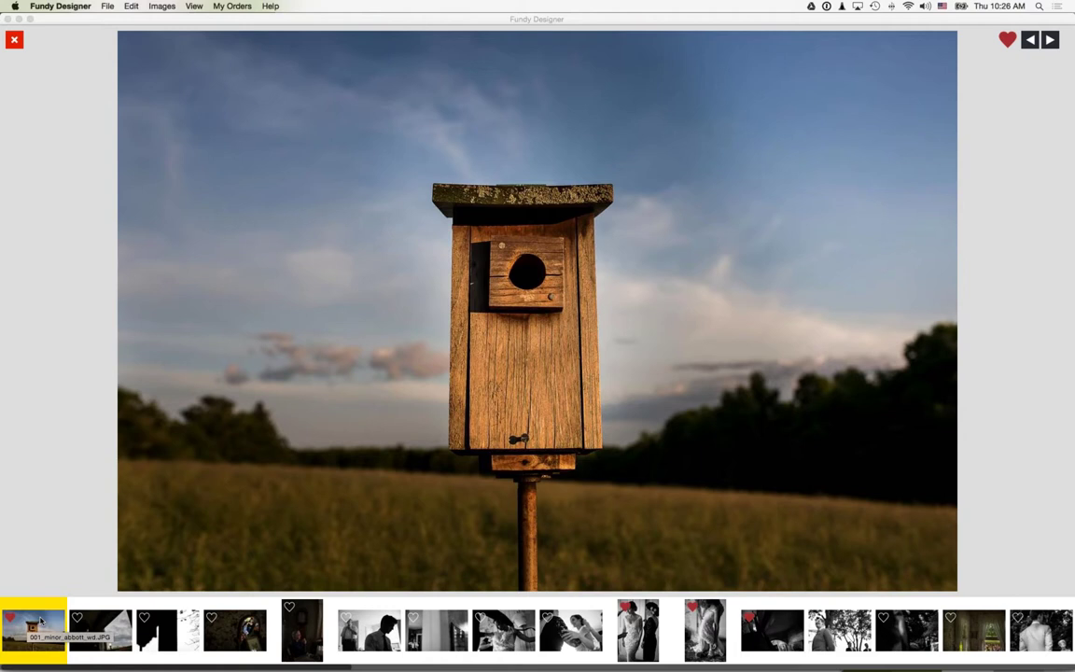
Browse the preview images, favoriting the bride being laced into her dress and unfavoriting the standing bride beside the woman in black lace.
key("Right")
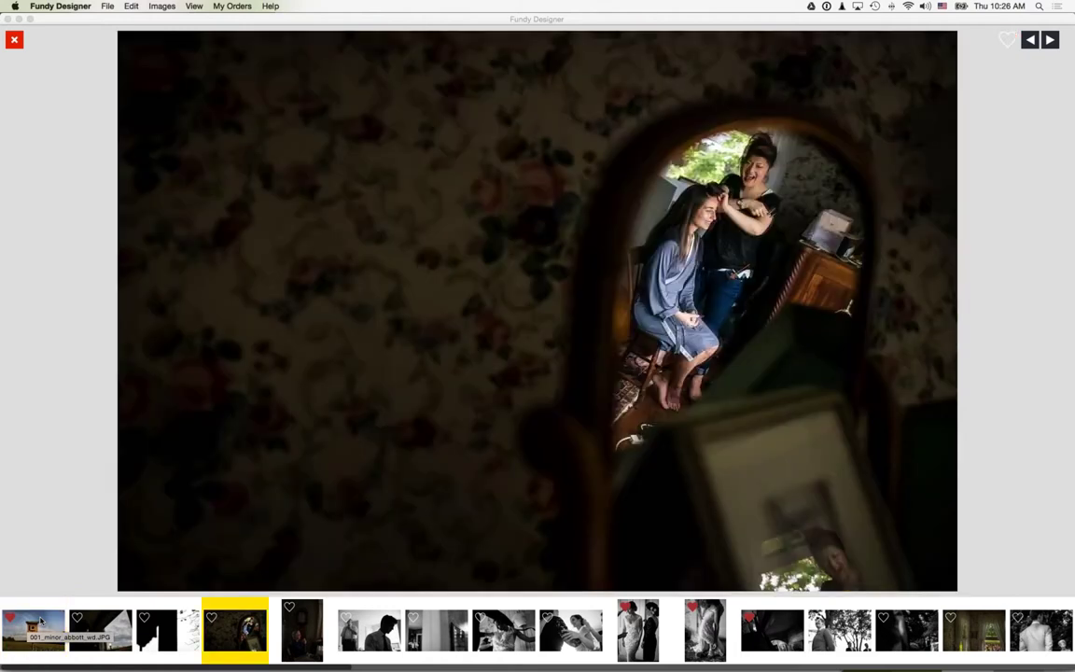
key("Left")
key("Left")
key("Right")
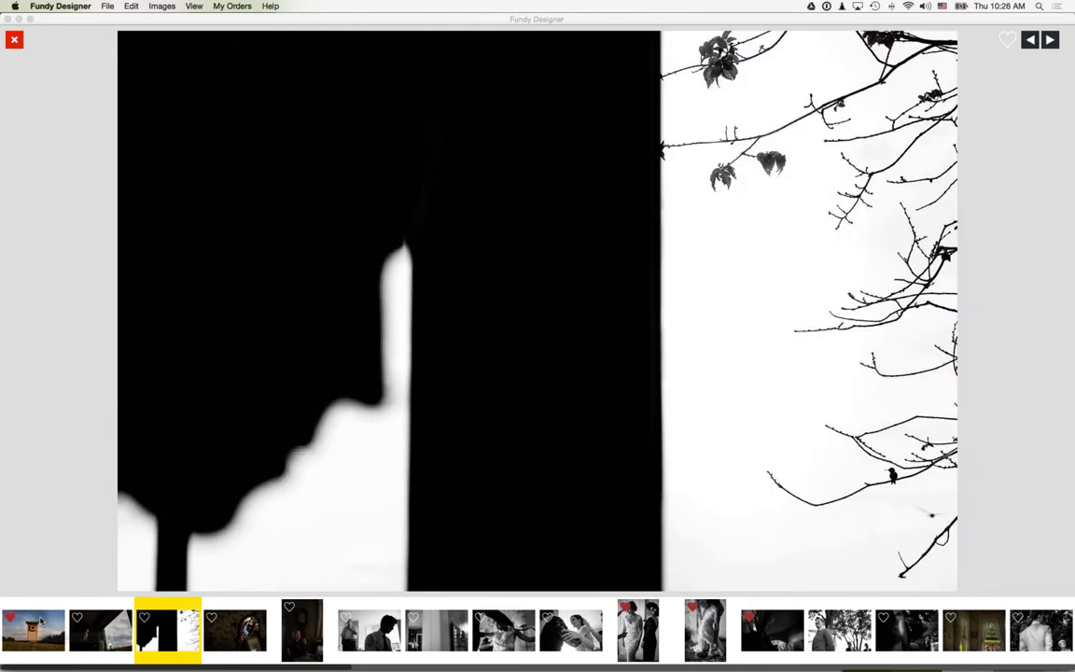
key("Right")
key("Right")
key("Right")
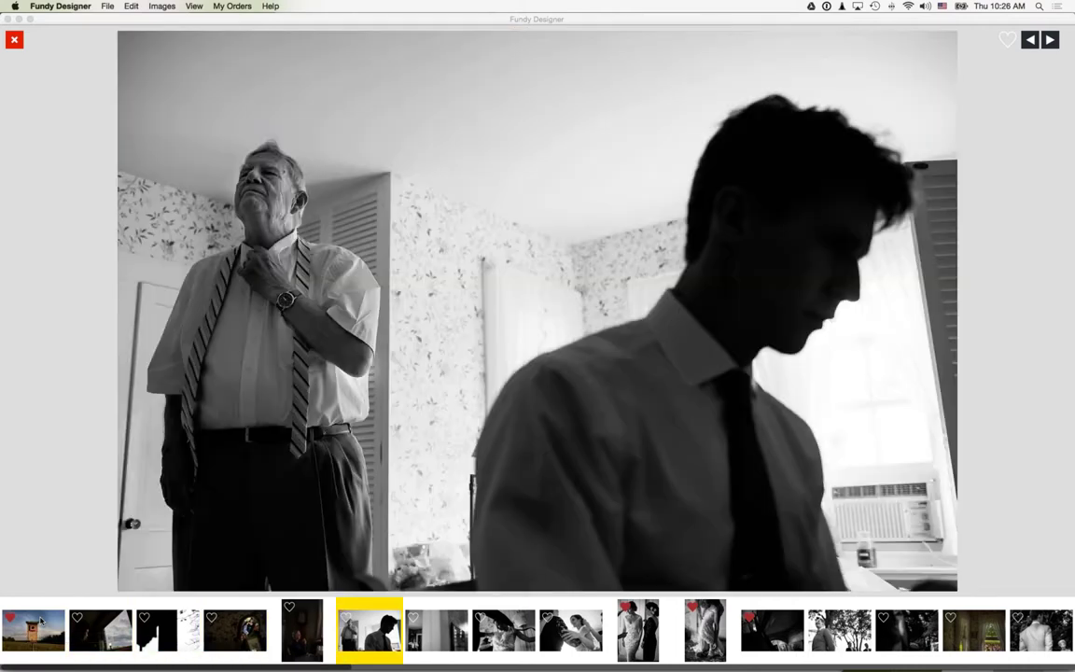
key("Right")
key("Right")
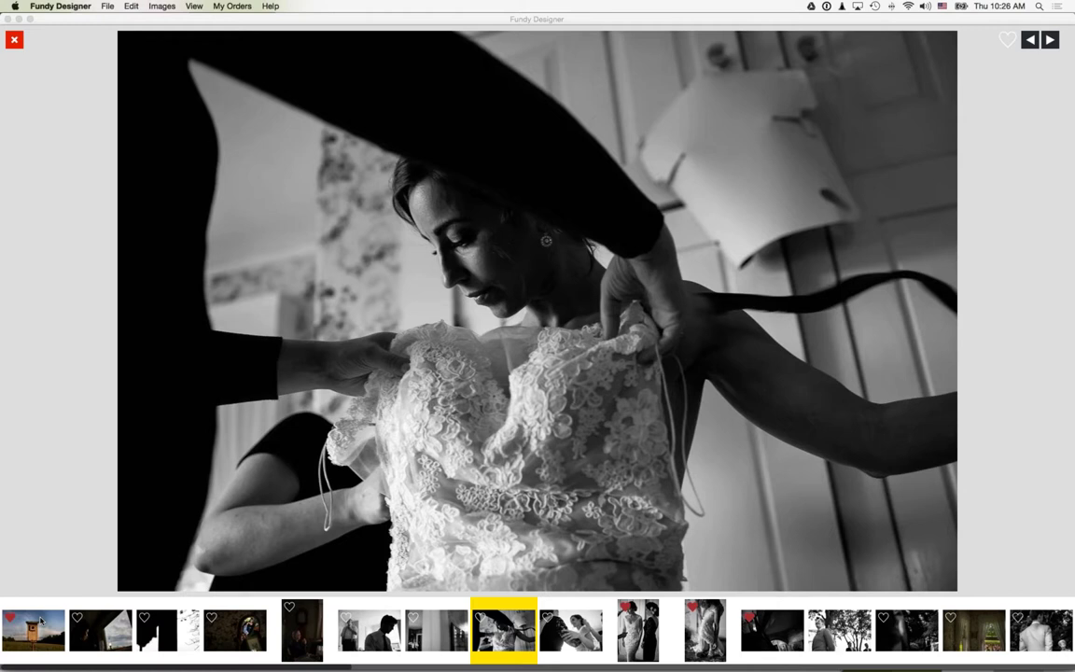
key("Right")
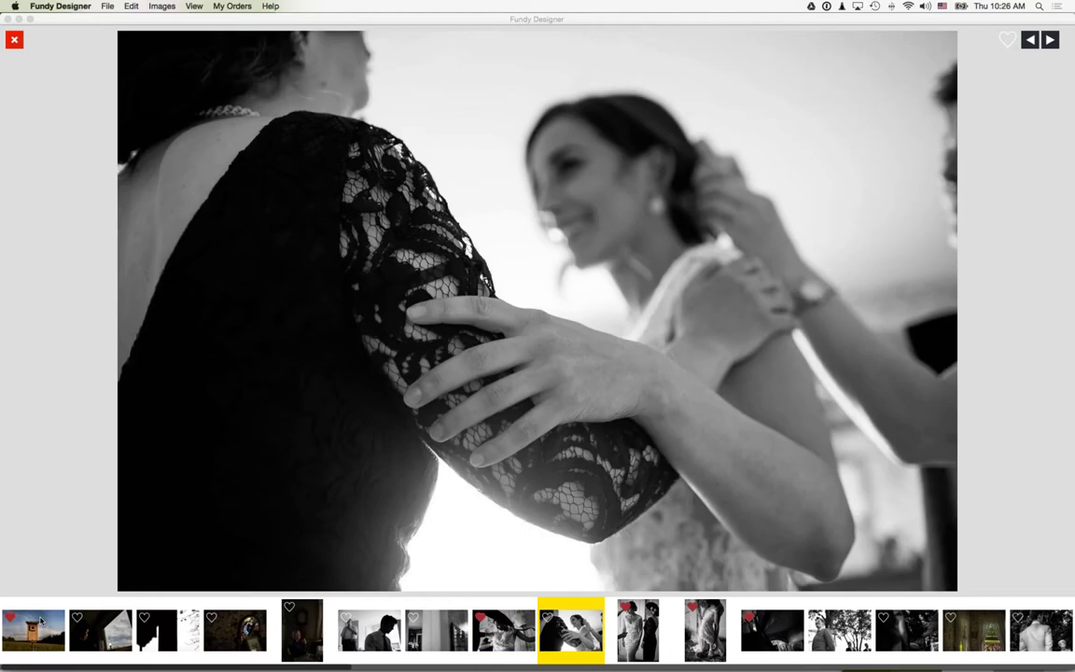
key("Right")
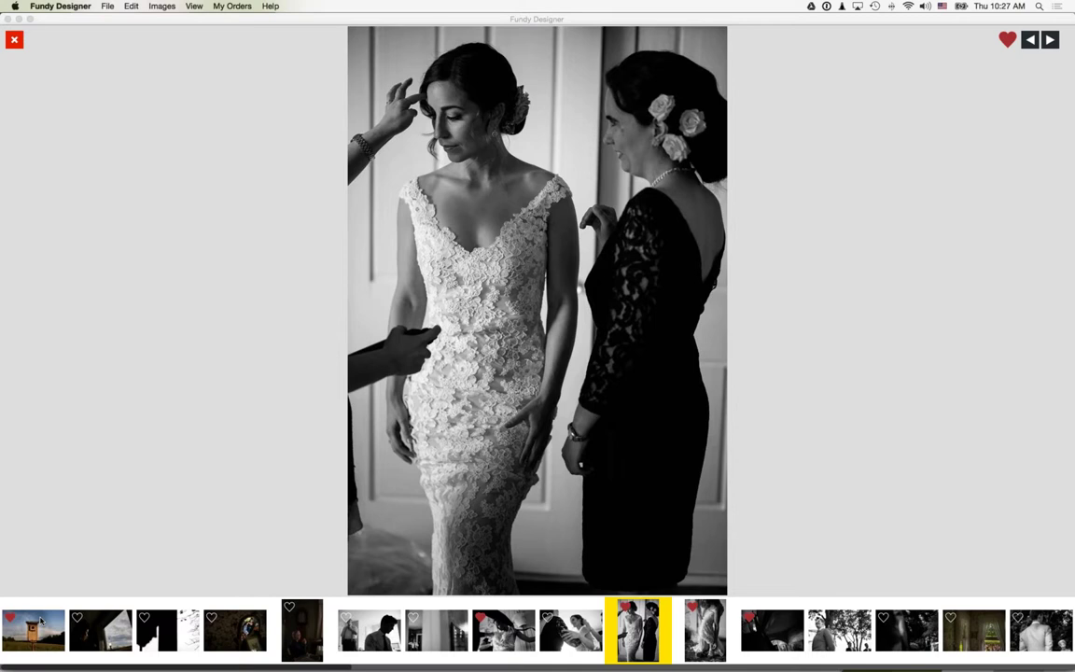
key("Right")
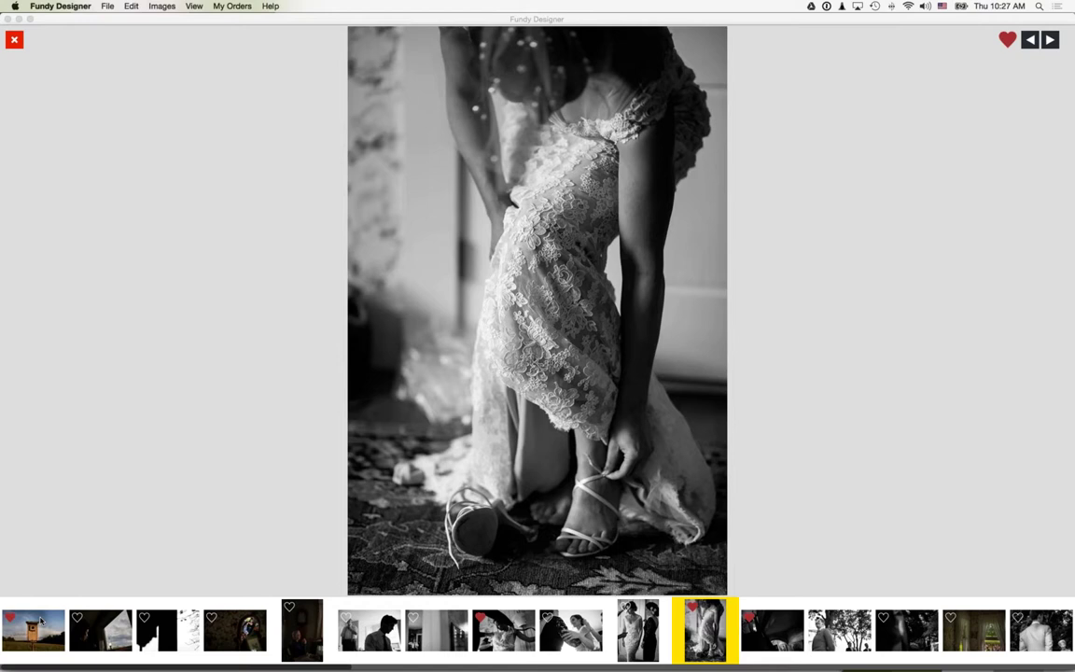
Continue through the preview images, favoriting the bride walking down the aisle and the ceremony image of the couple holding hands.
key("Right")
key("Right")
key("Right")
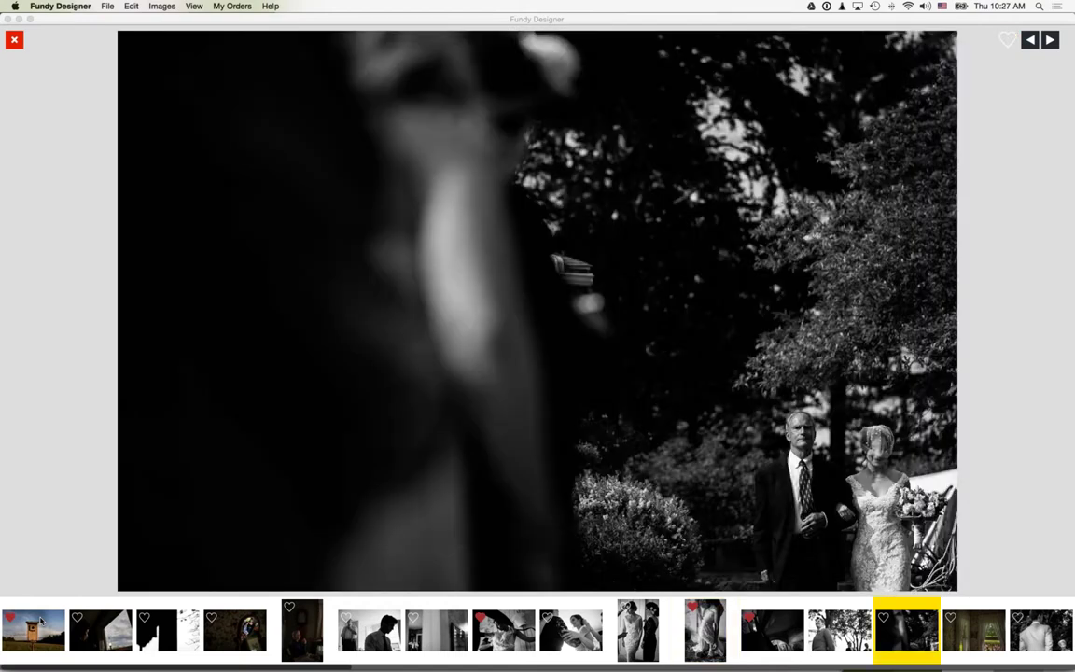
key("Right")
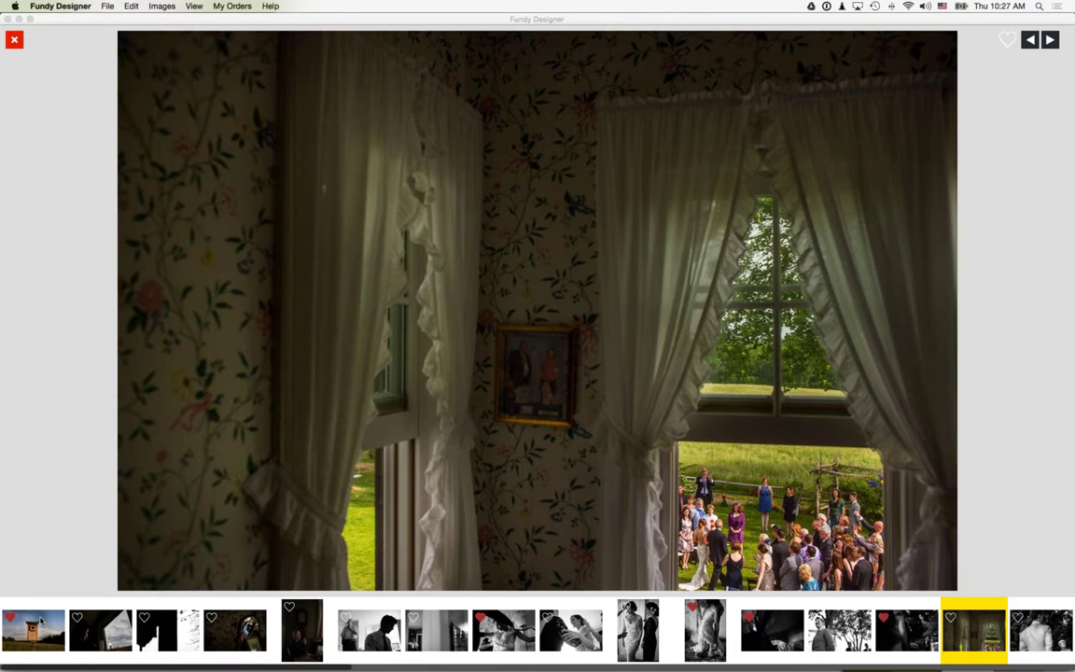
key("Right")
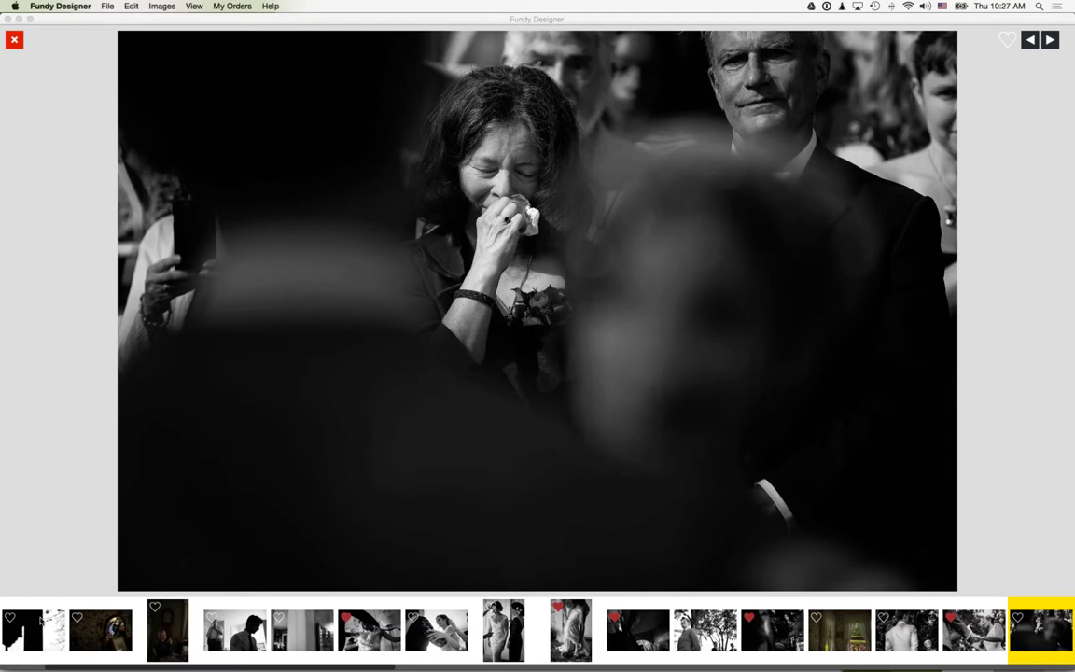
Favorite the crying woman, green field, outdoor couple, string-light dance, smiling bride and warm-toned embrace images, and close the preview.
key("Right")
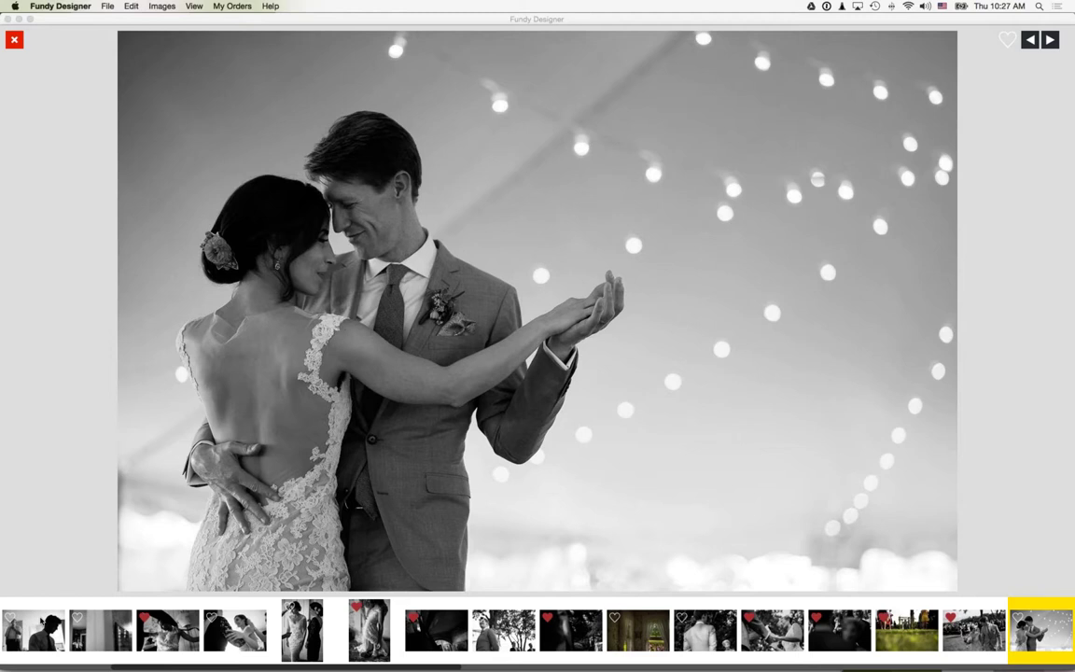
key("Right")
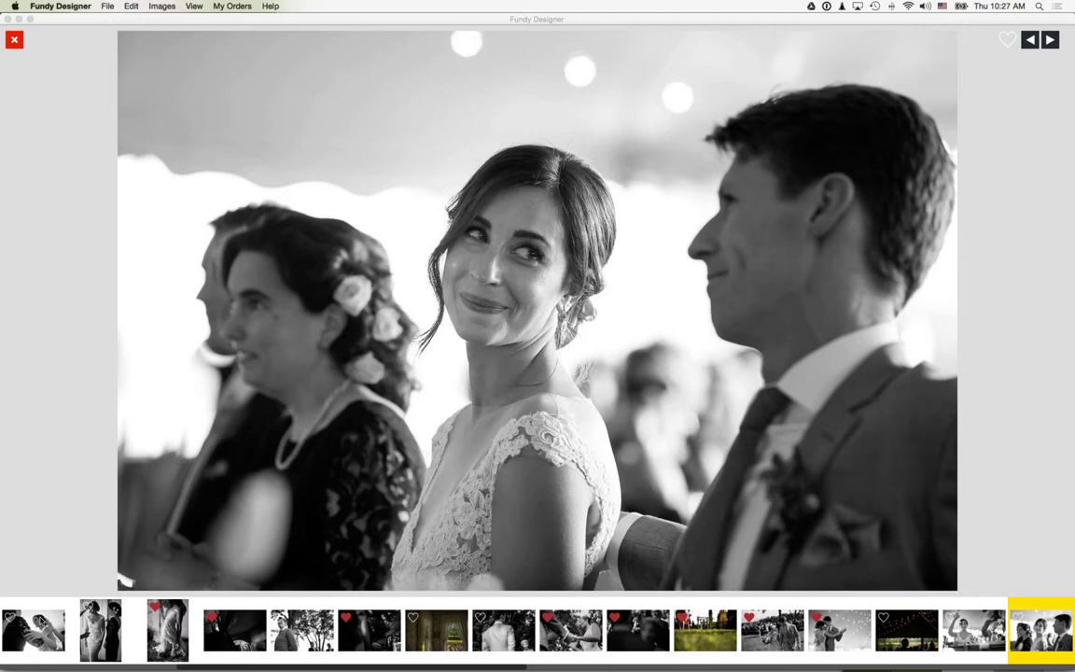
key("Right")
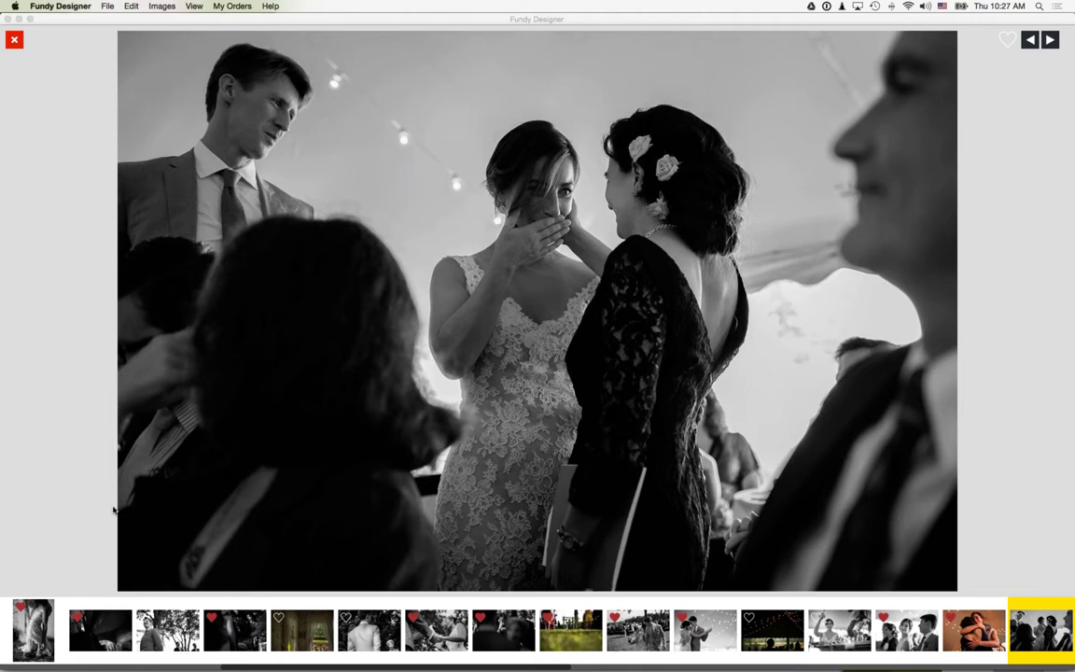
left_click(14, 39)
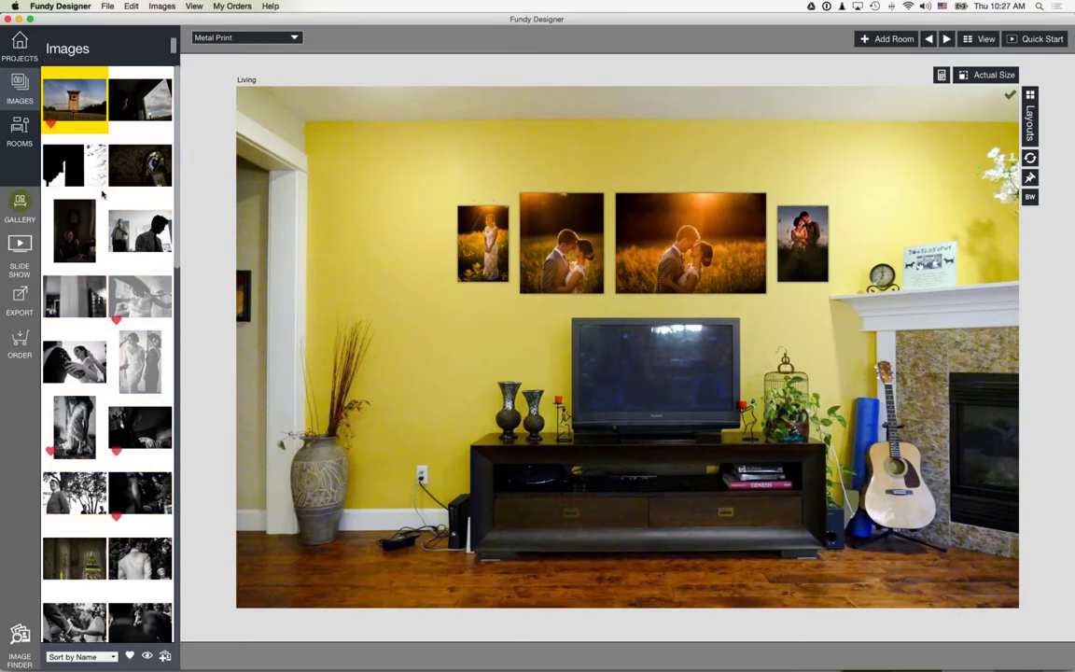
Filter the image list to show only favorites and look through them.
scroll(94, 182, "down", 2)
scroll(99, 210, "down", 4)
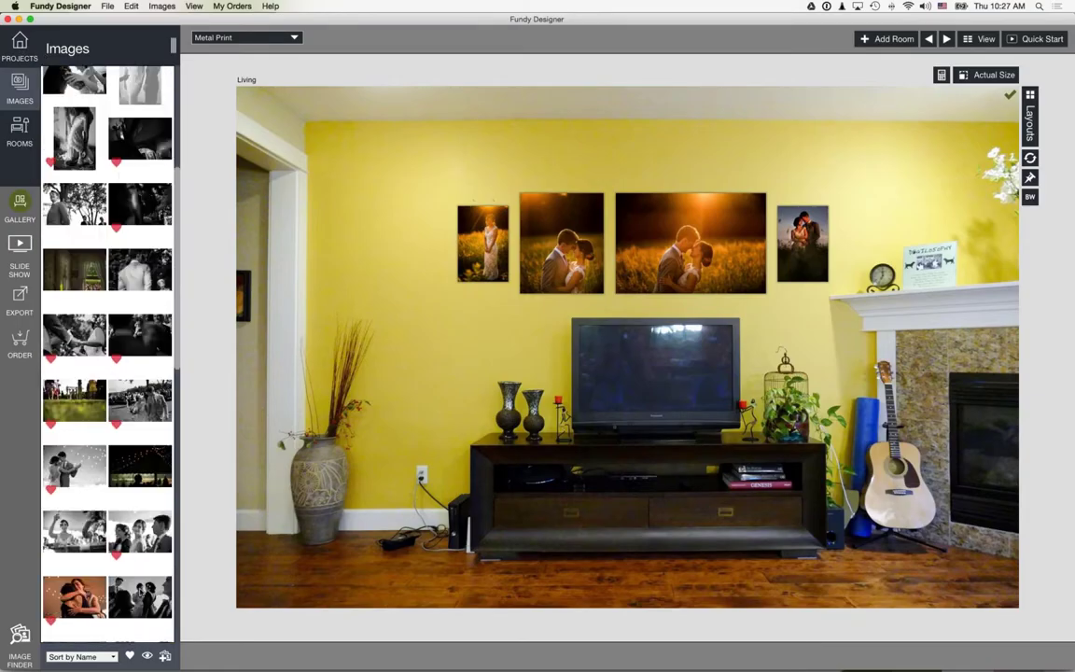
left_click(130, 656)
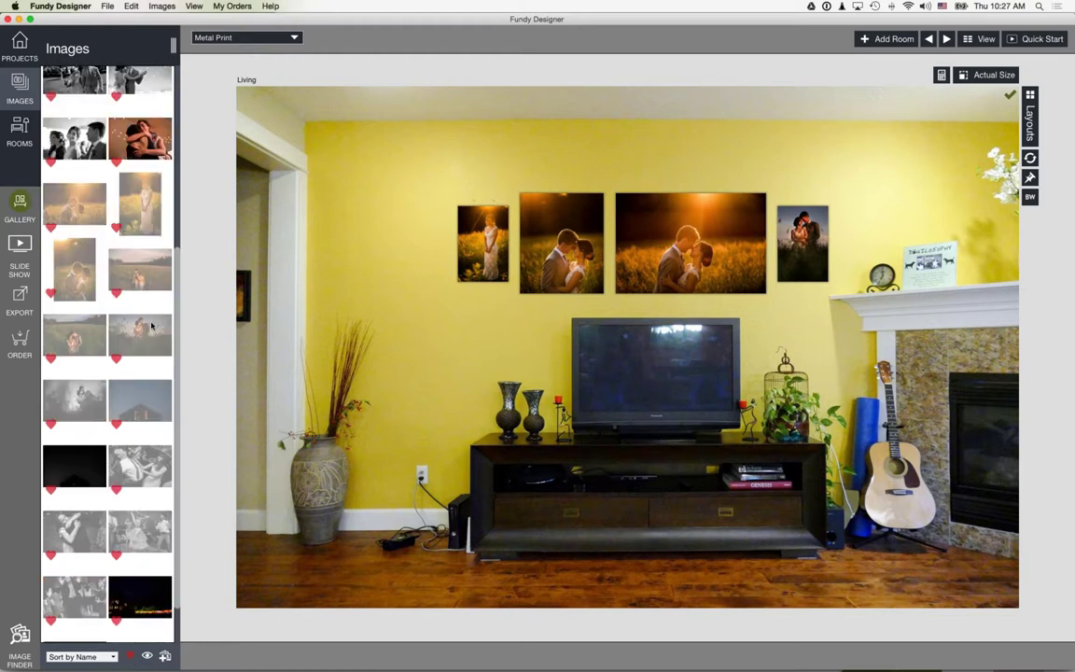
scroll(159, 294, "up", 5)
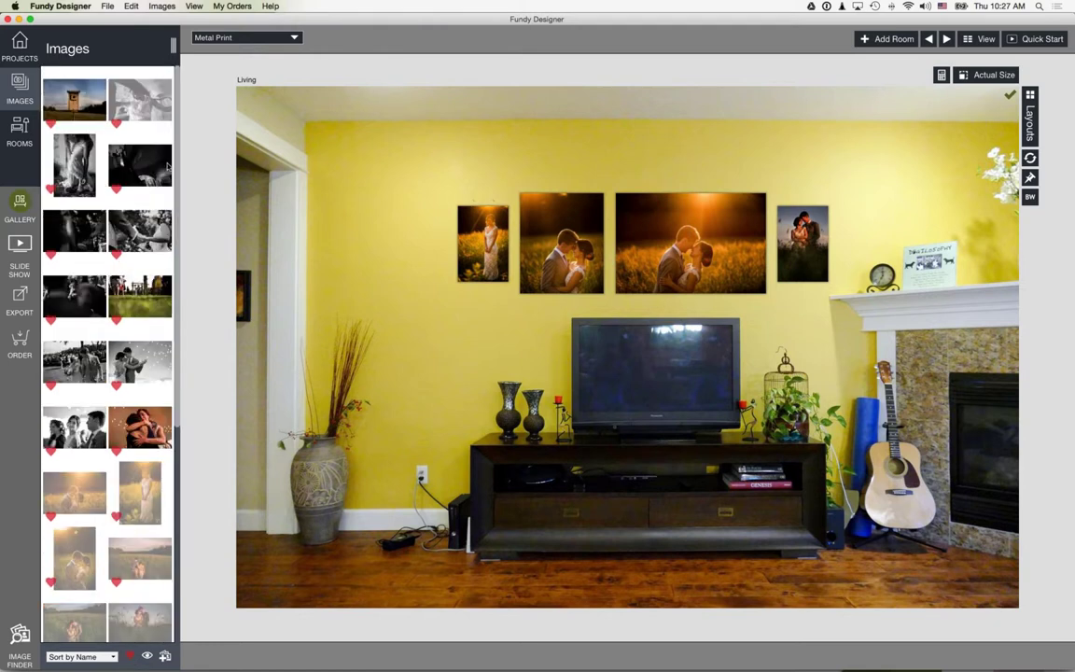
scroll(173, 211, "down", 5)
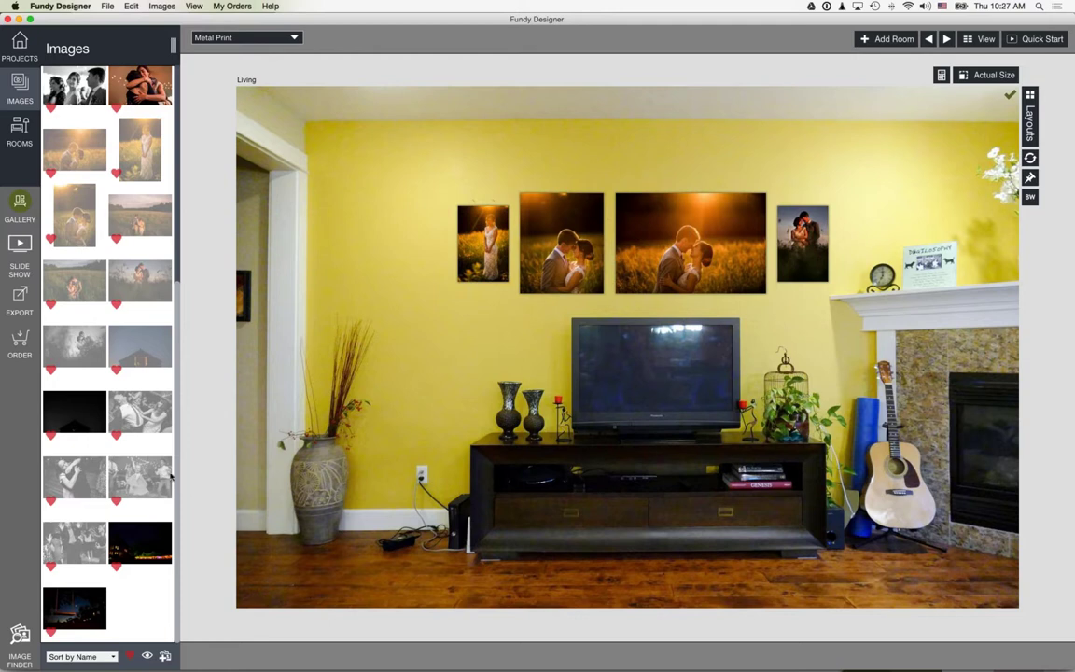
Show only the non-favorited images, look through them and preview the woman beside the window at full size.
left_click(131, 656)
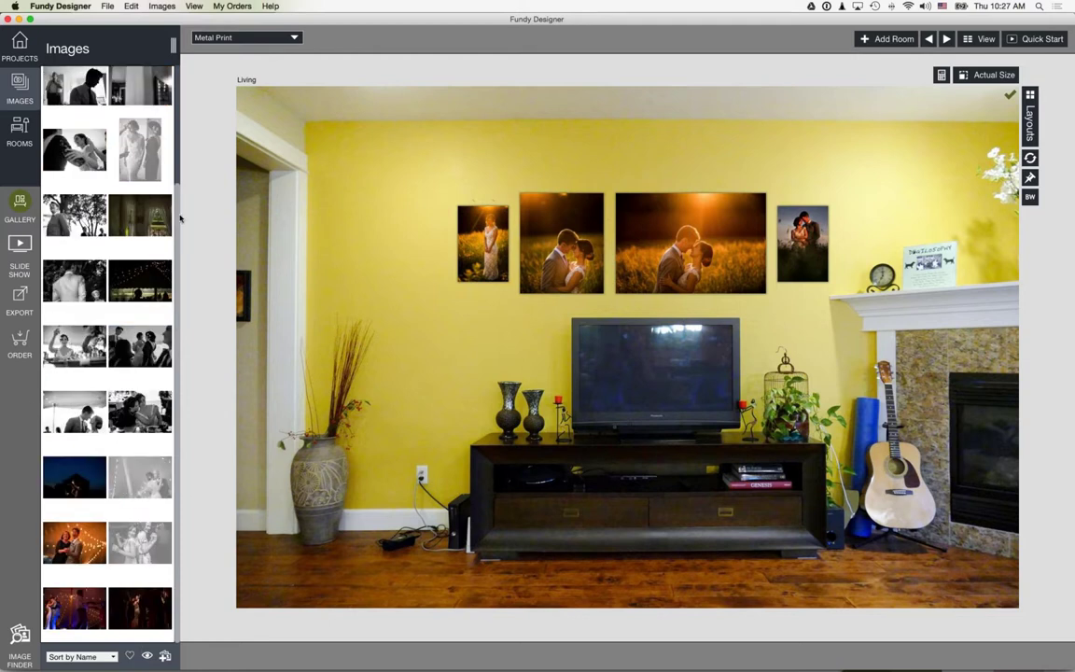
scroll(166, 119, "down", 2)
scroll(165, 102, "up", 2)
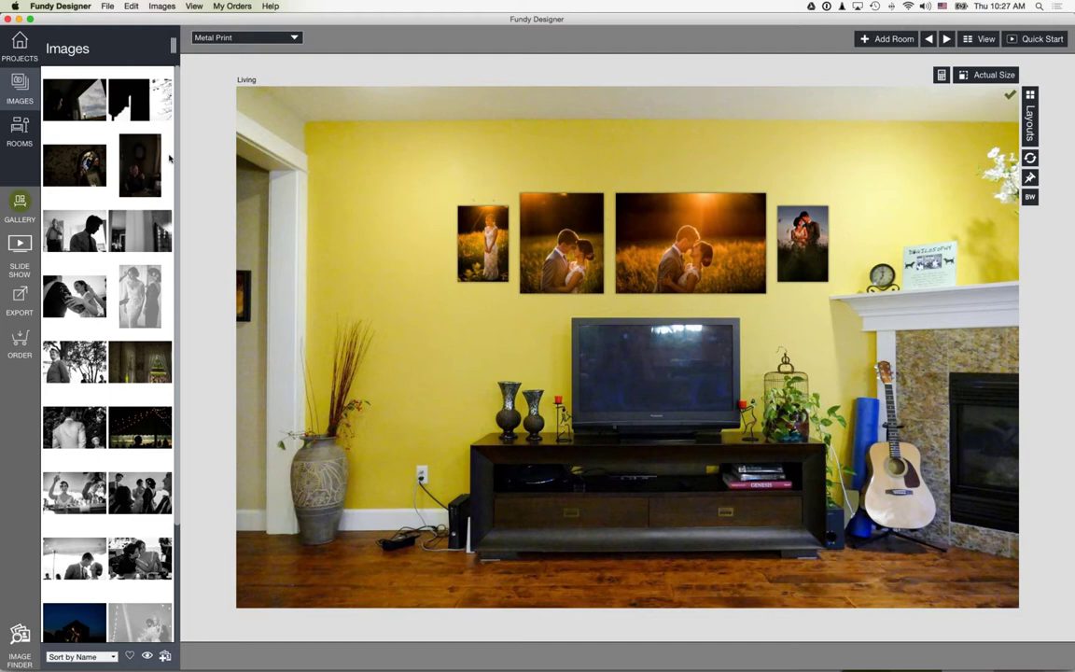
double_click(74, 100)
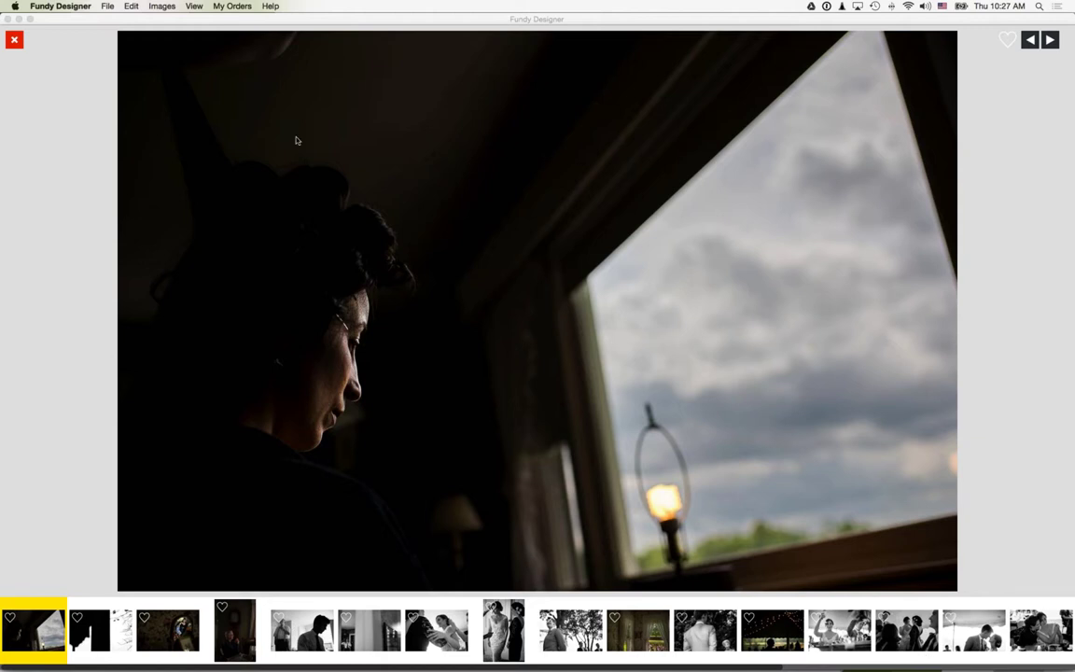
left_click(14, 40)
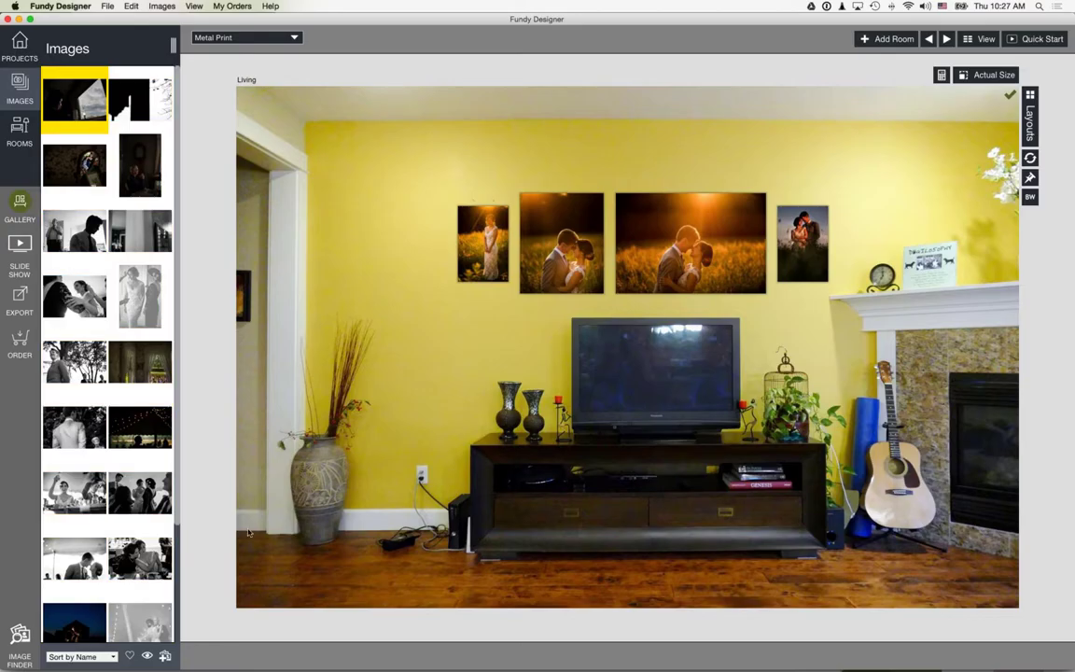
Filter the list to favorites again and preview them from the birdhouse to the bride walking down the aisle, closing the preview.
left_click(129, 656)
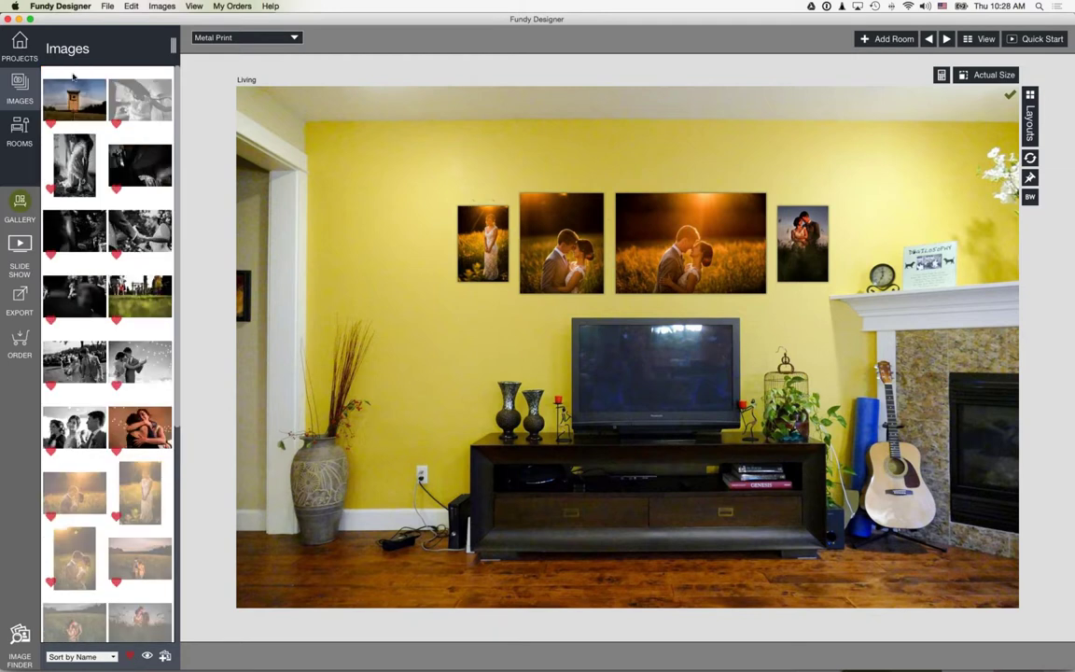
double_click(70, 94)
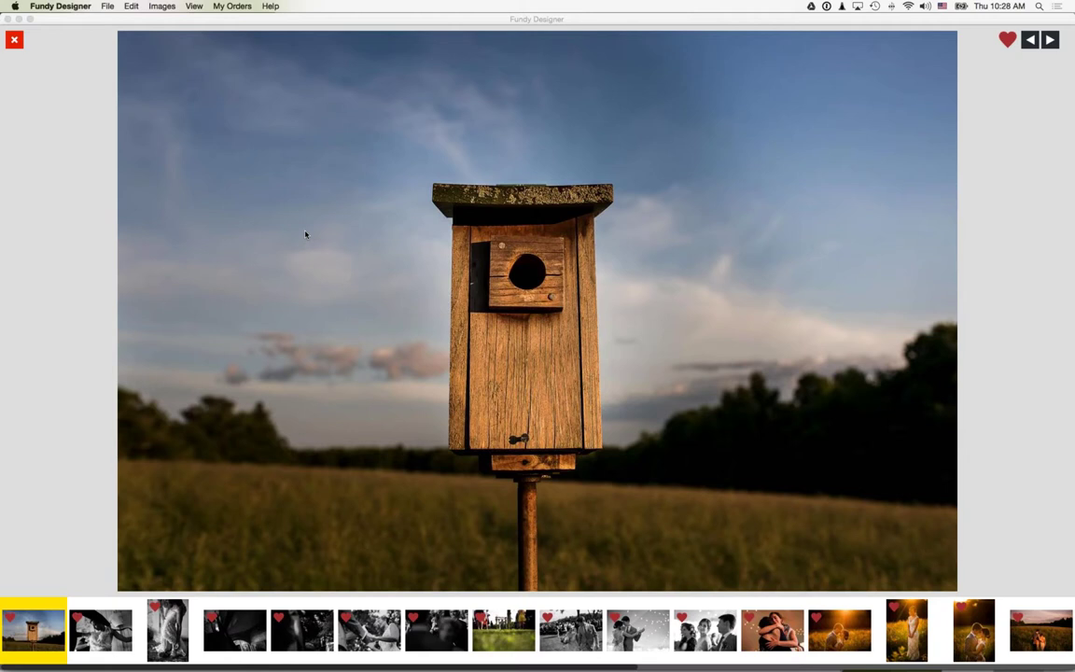
key("Right")
key("Right")
key("Right")
key("Right")
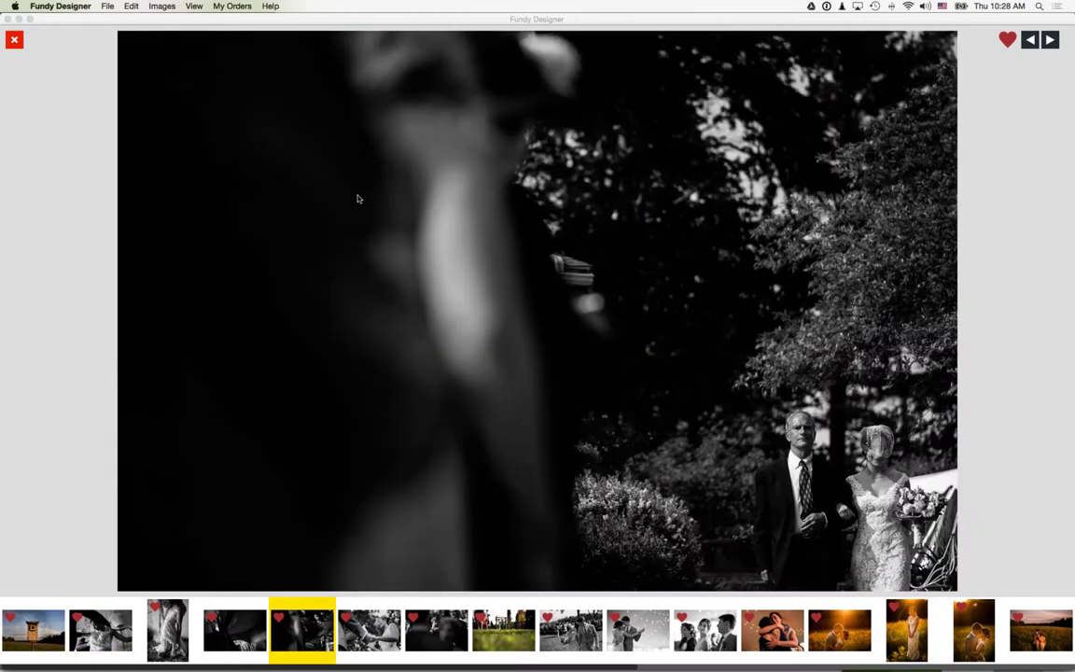
left_click(14, 40)
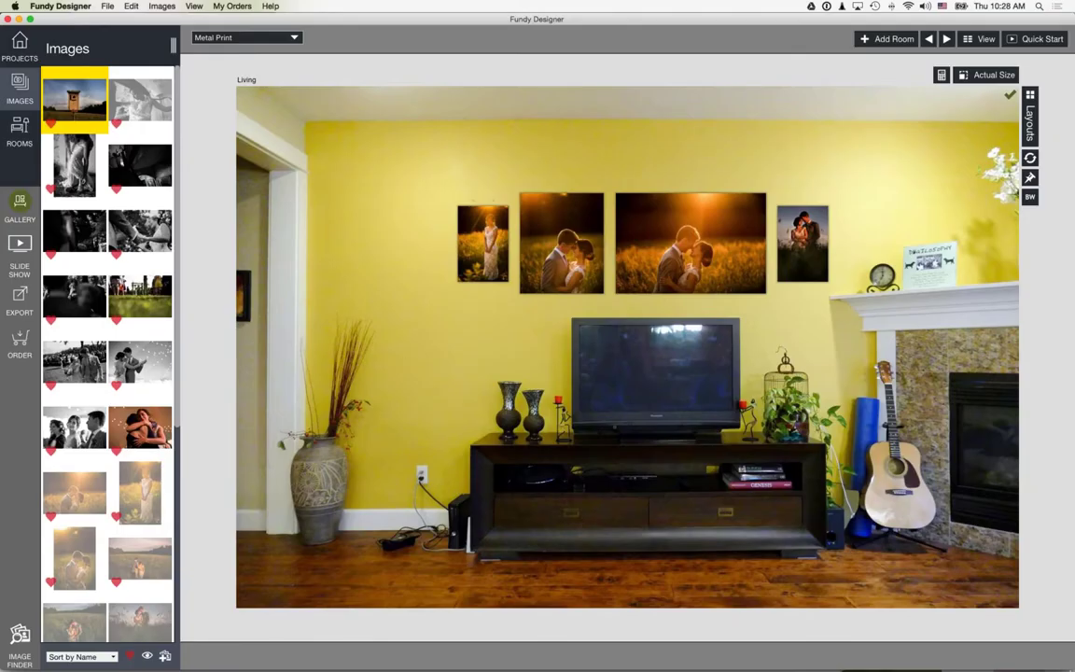
In the all-rooms overview, create a new room from the three favorites showing the bride's shoe, the dark interior and the aisle walk.
mouse_move(1026, 664)
left_click(962, 39)
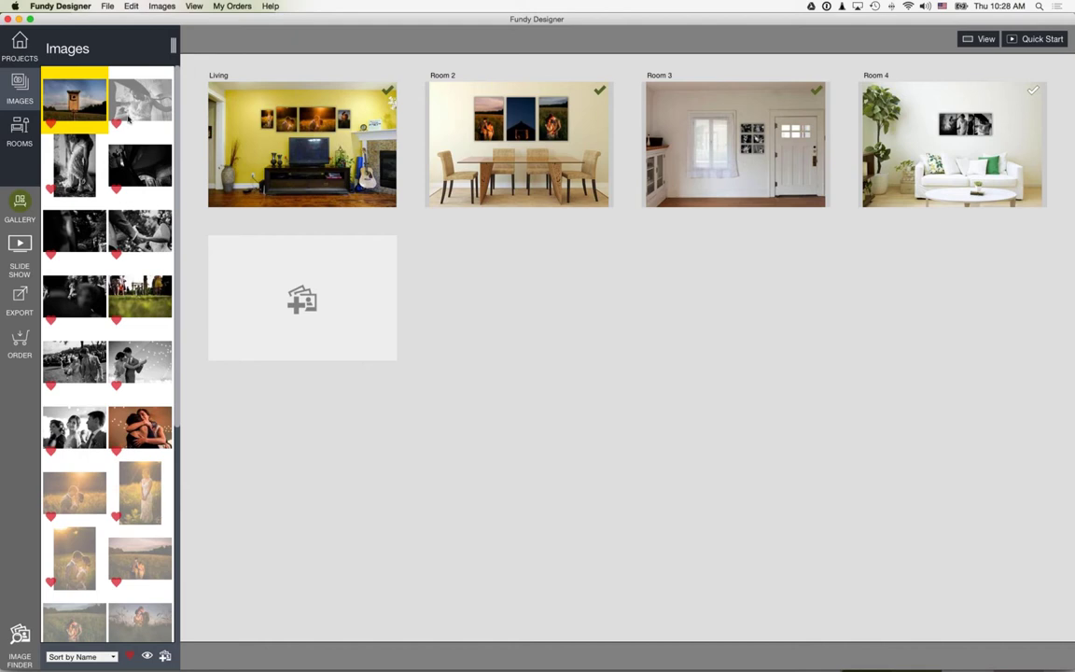
left_click(78, 140)
left_click(116, 165, "shift")
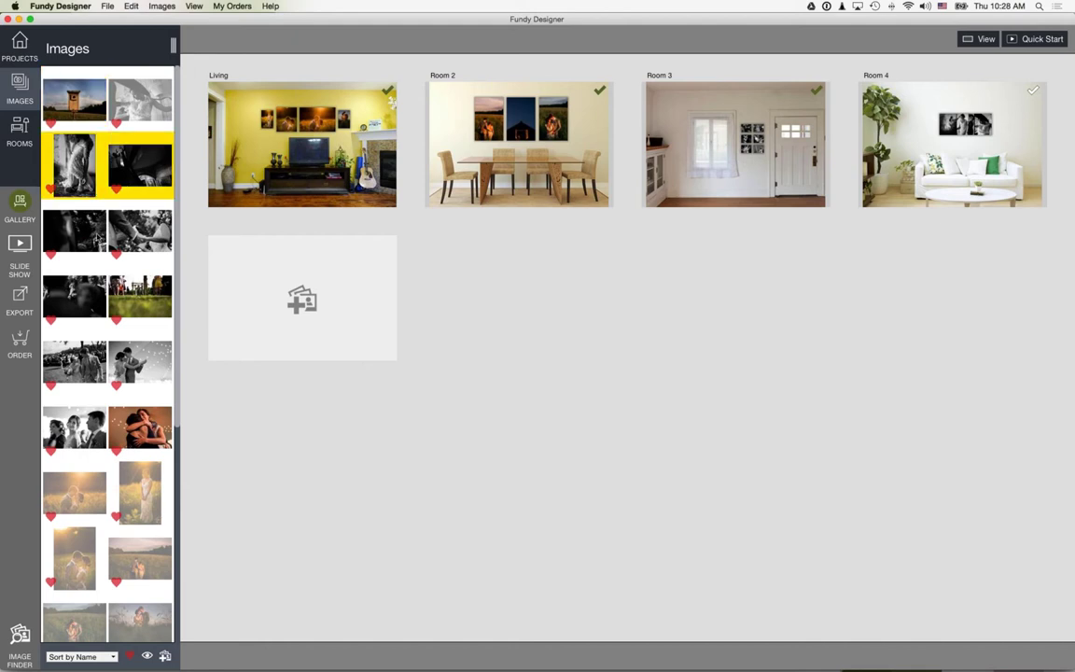
left_click(75, 231, "shift")
left_click(343, 293)
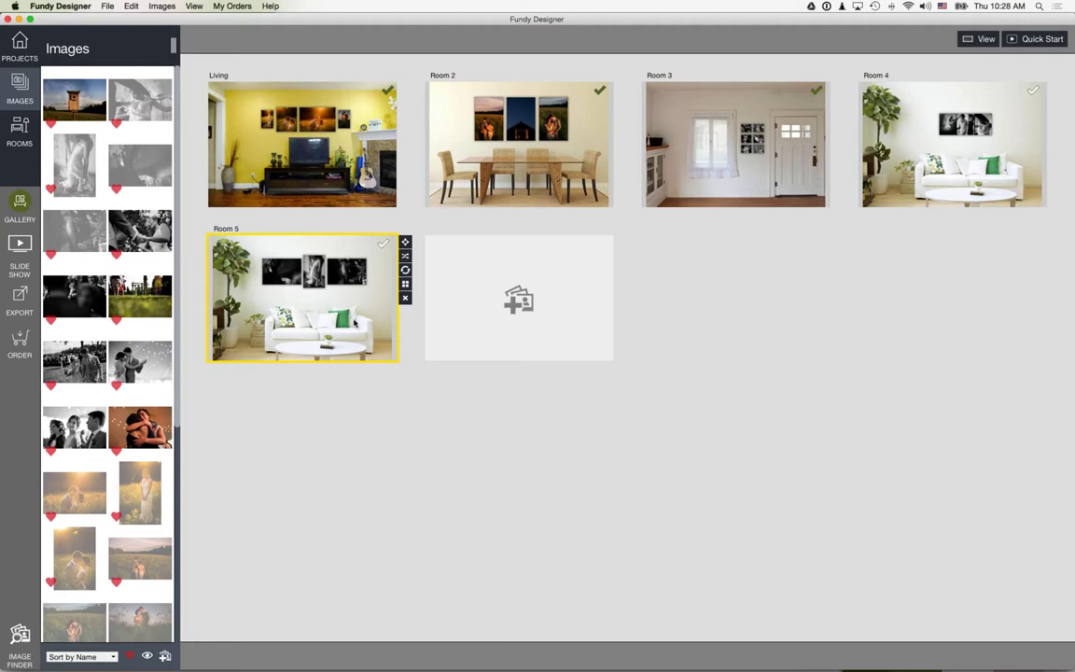
Give Room 5 the layout with a central portrait flanked by two landscape images, and narrow both outer frames to squares.
left_click(405, 283)
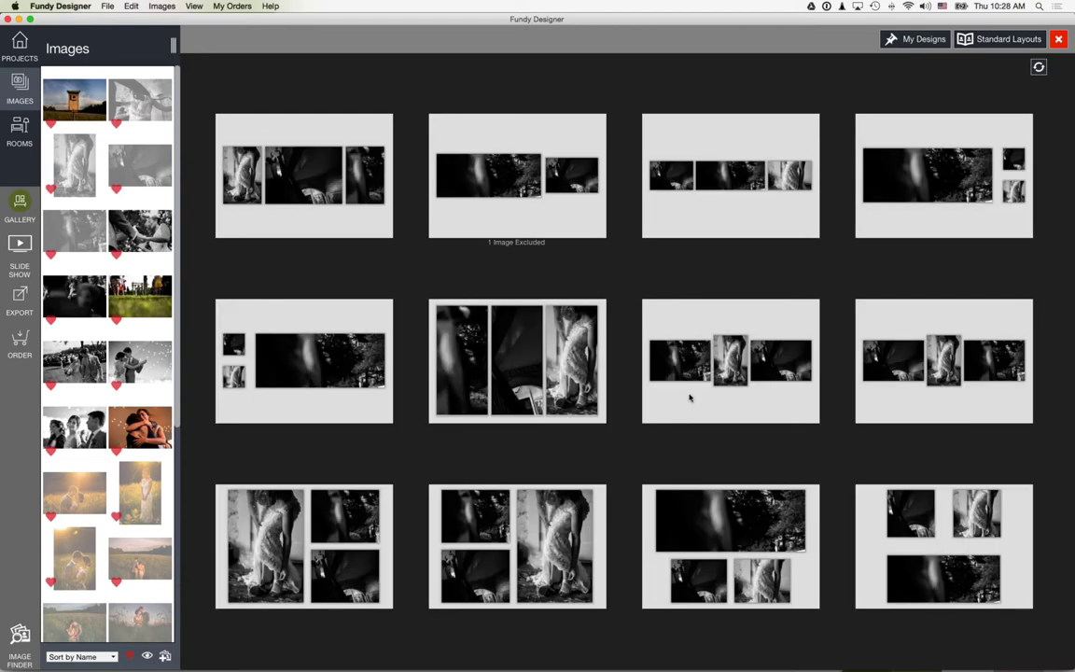
left_click(770, 358)
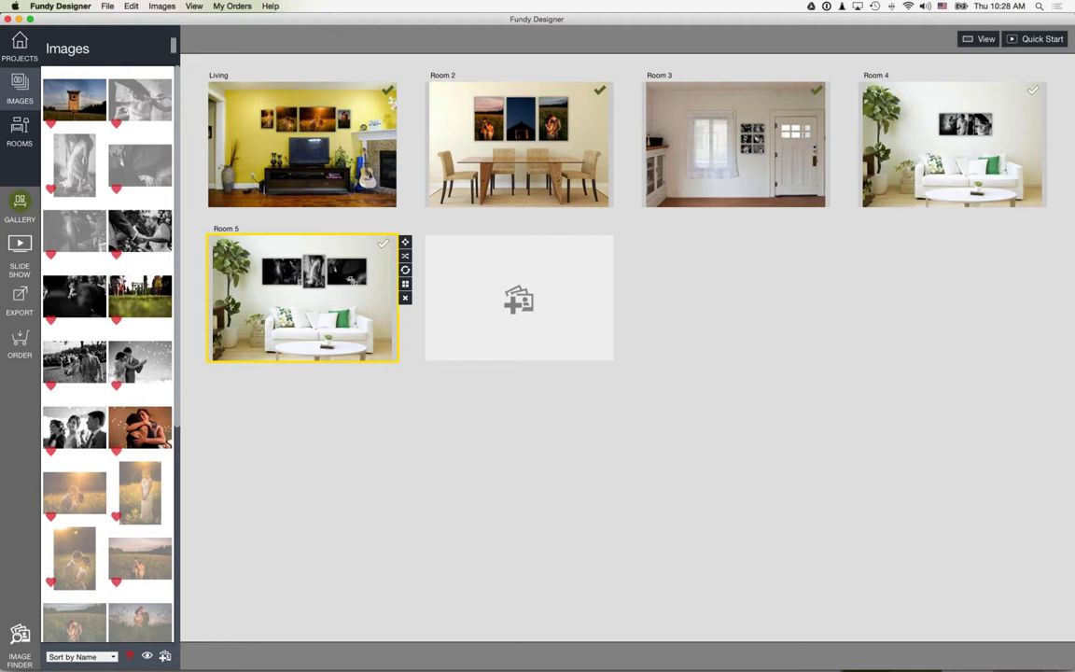
left_click(336, 269)
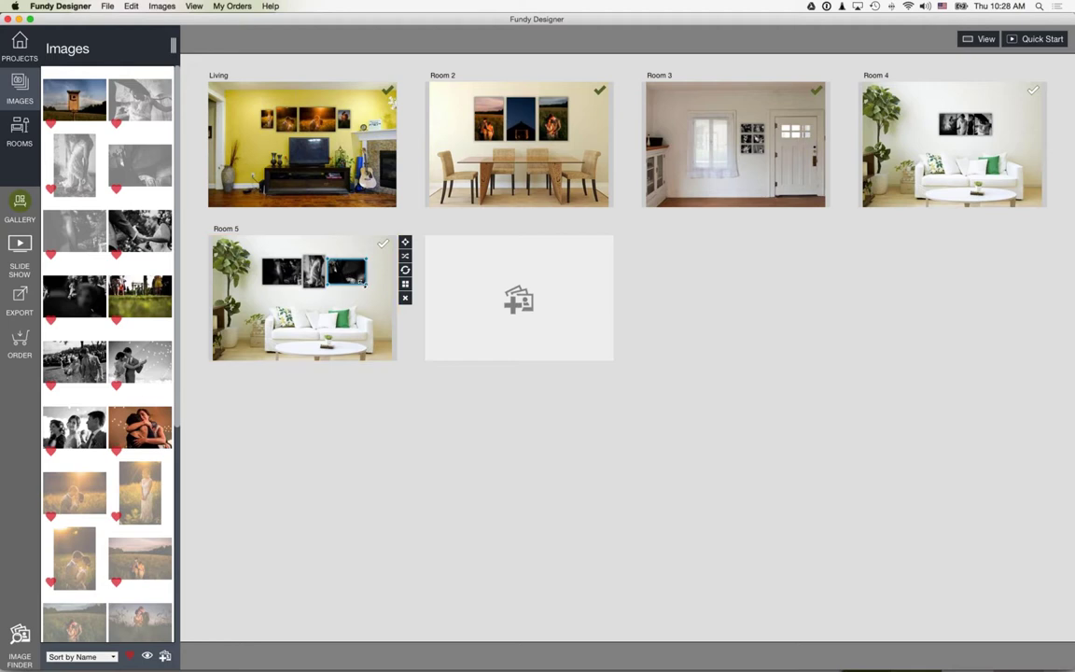
left_click(279, 278)
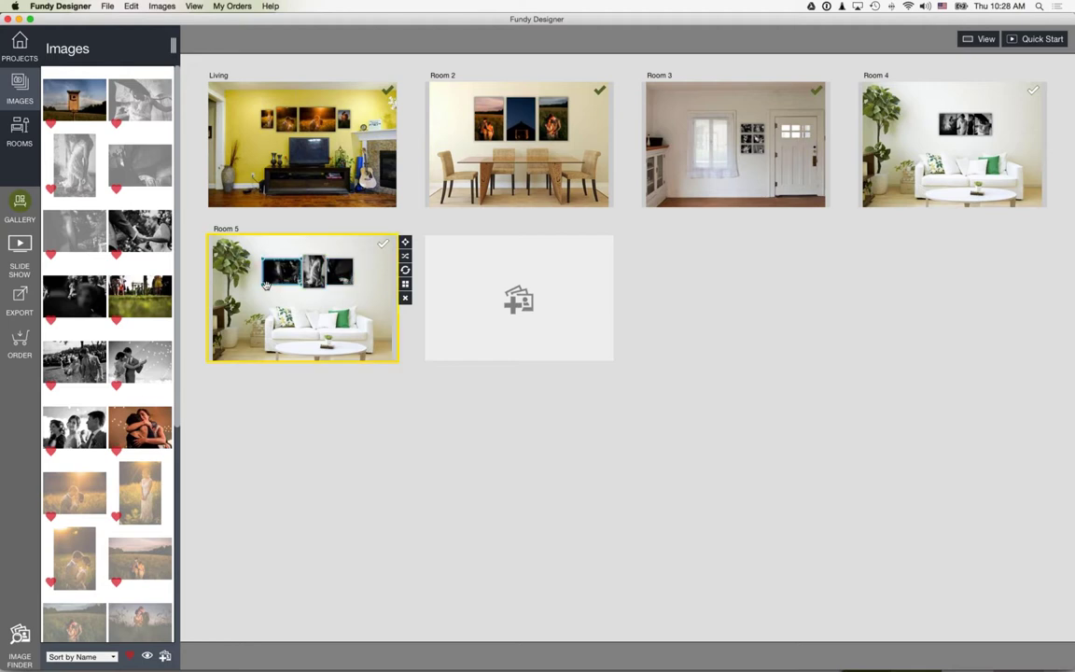
Open Room 5, reposition the photos inside the two outer square frames to improve their crops, and return to the all-rooms overview.
left_click(323, 312)
double_click(323, 313)
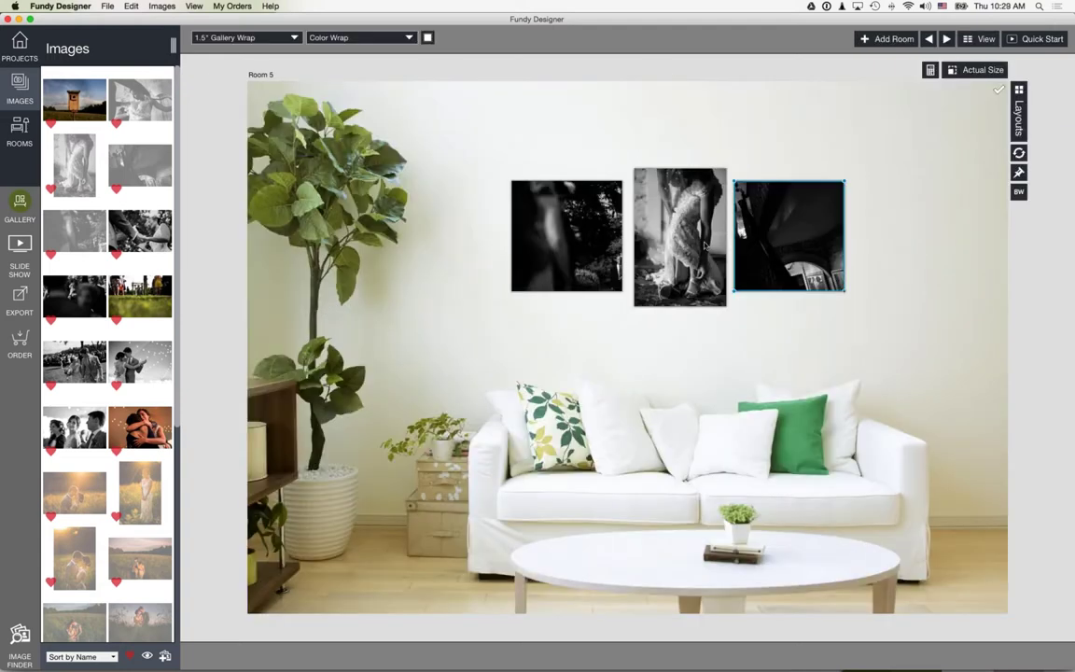
left_click(543, 260)
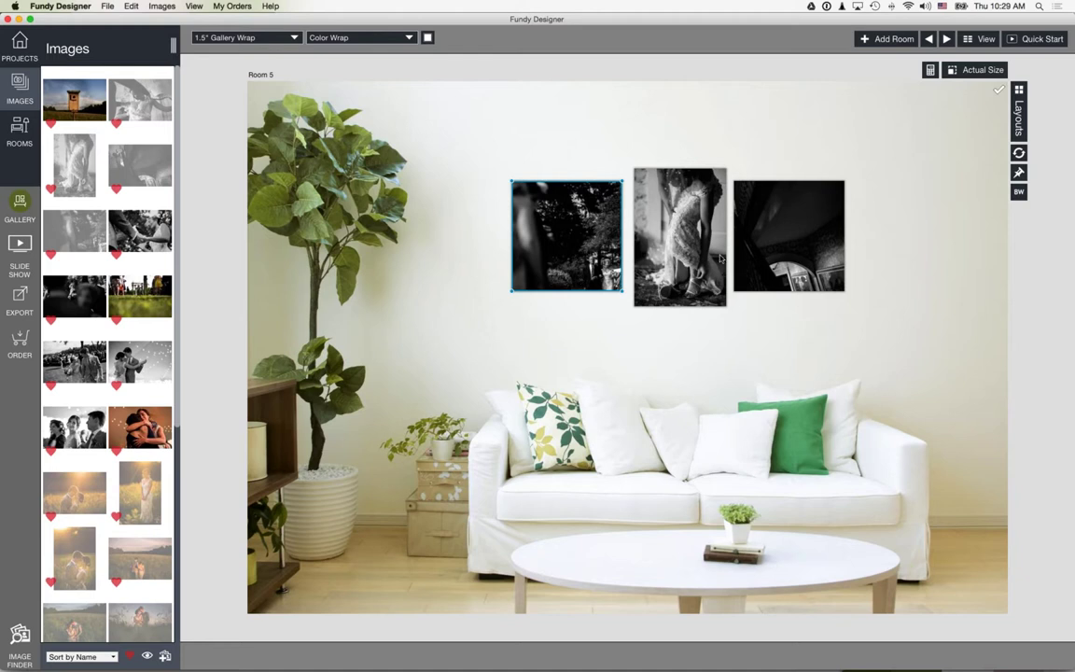
left_click(807, 266)
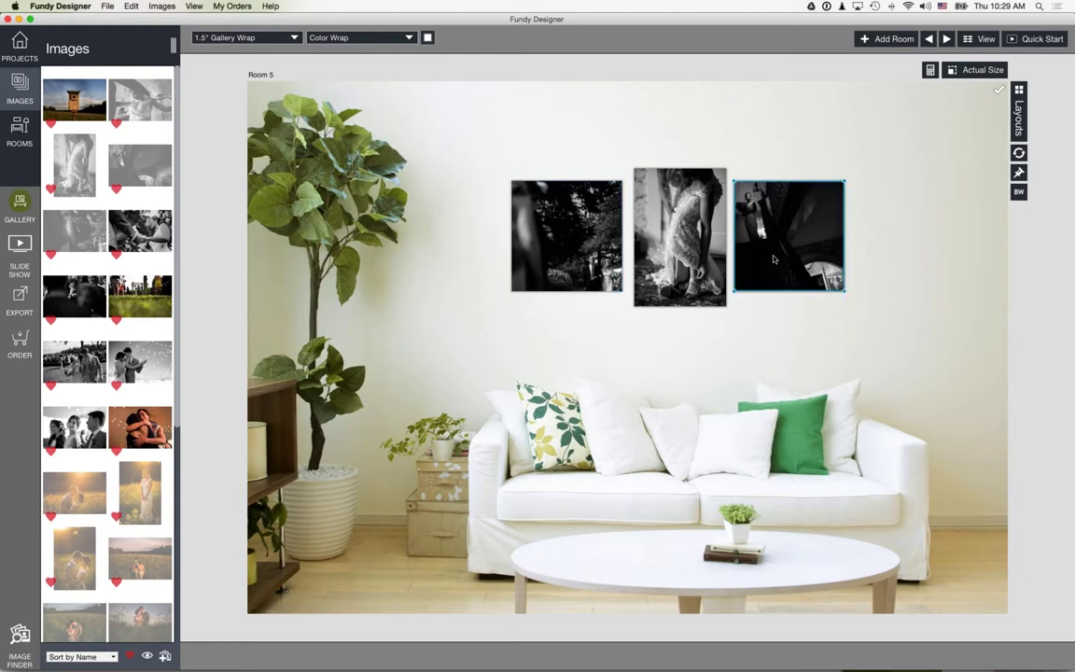
left_click(778, 348)
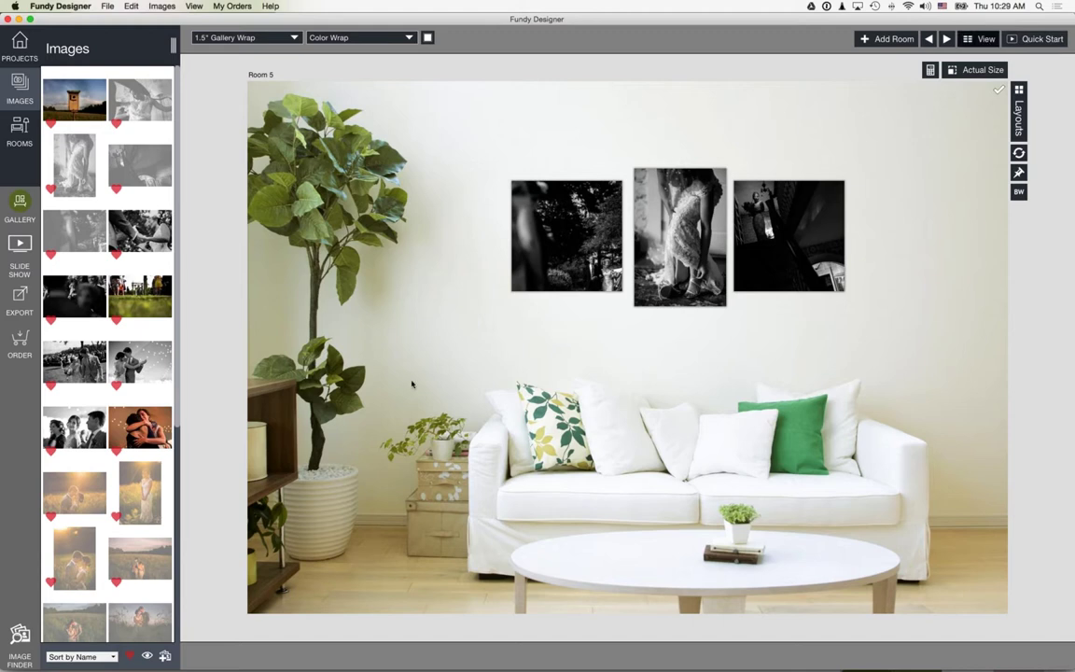
key("Escape")
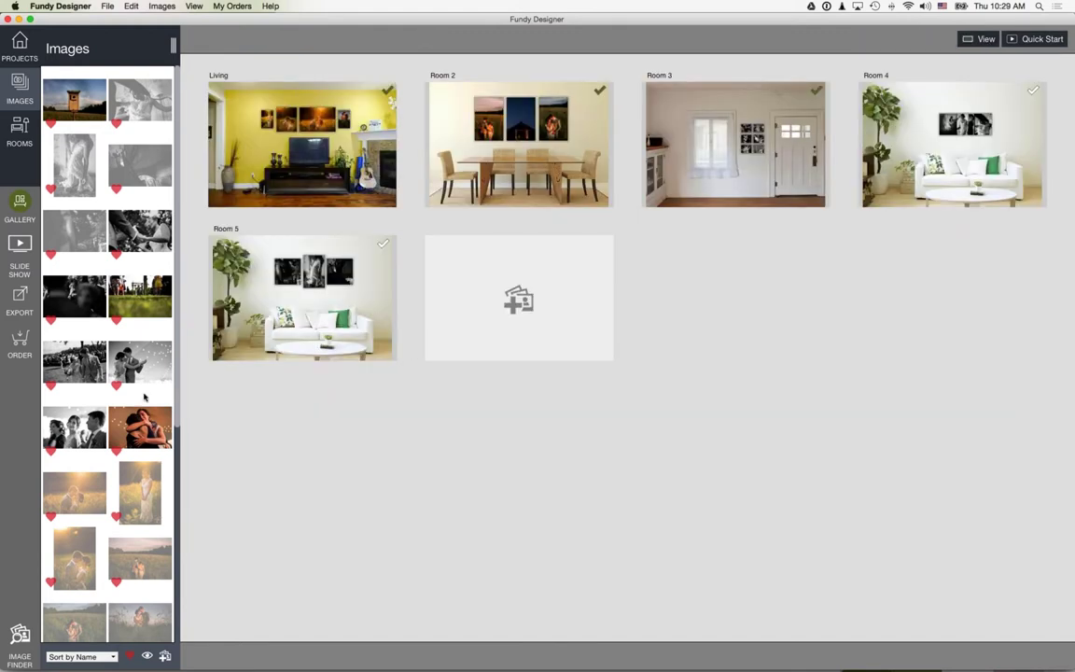
Remove the selection check mark from Room 3 and add one to Room 5 in the all-rooms overview.
scroll(126, 383, "down", 3)
scroll(123, 392, "down", 5)
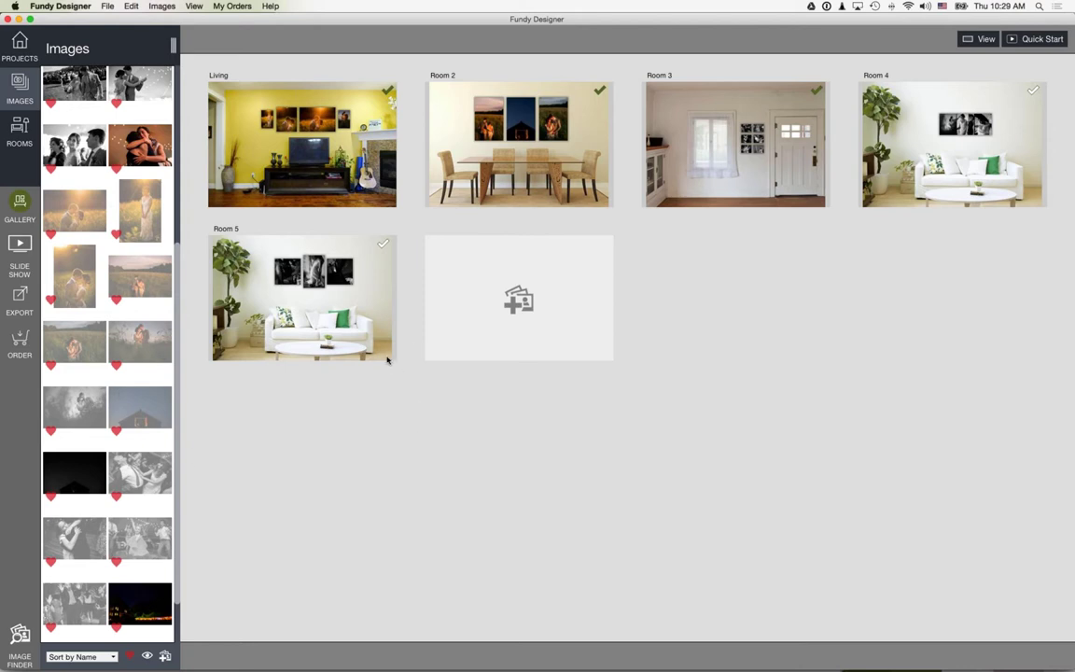
mouse_move(392, 100)
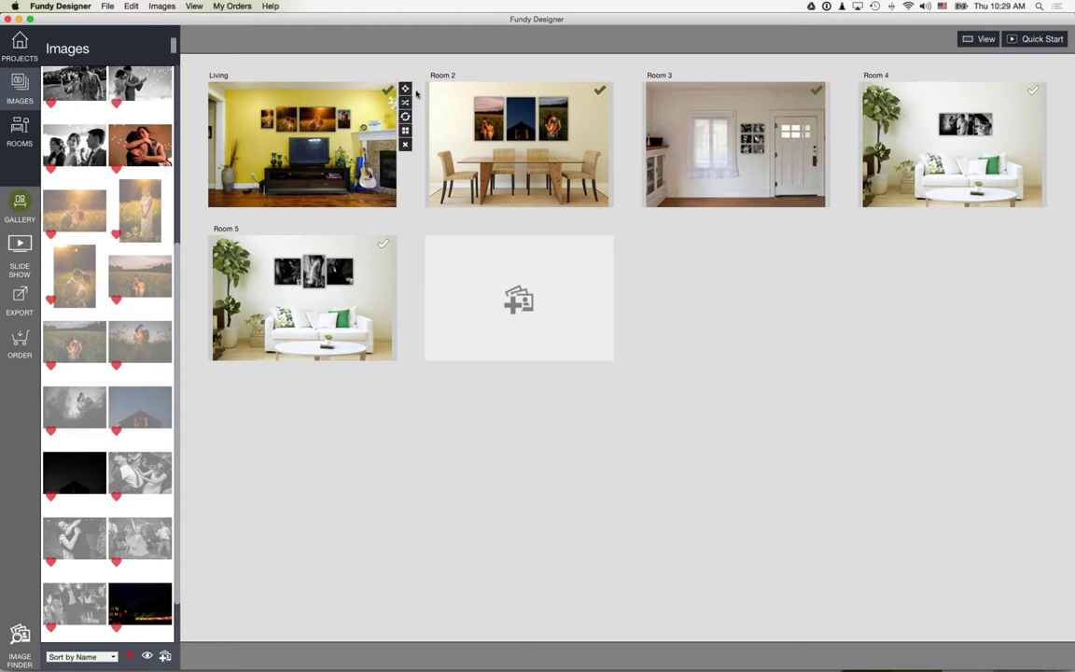
mouse_move(815, 91)
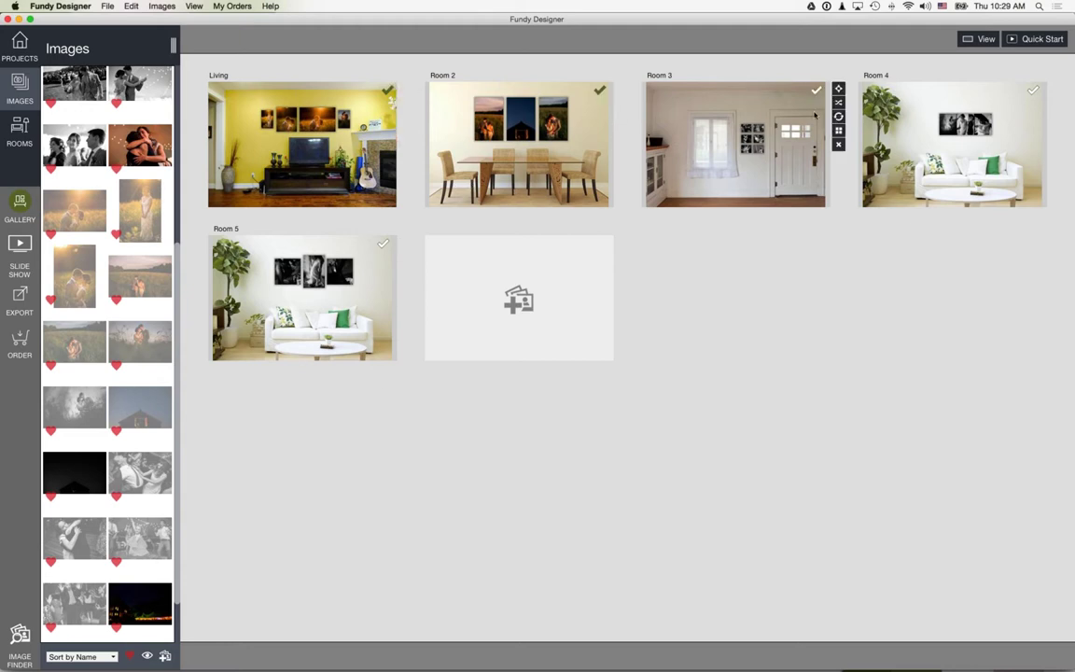
left_click(382, 244)
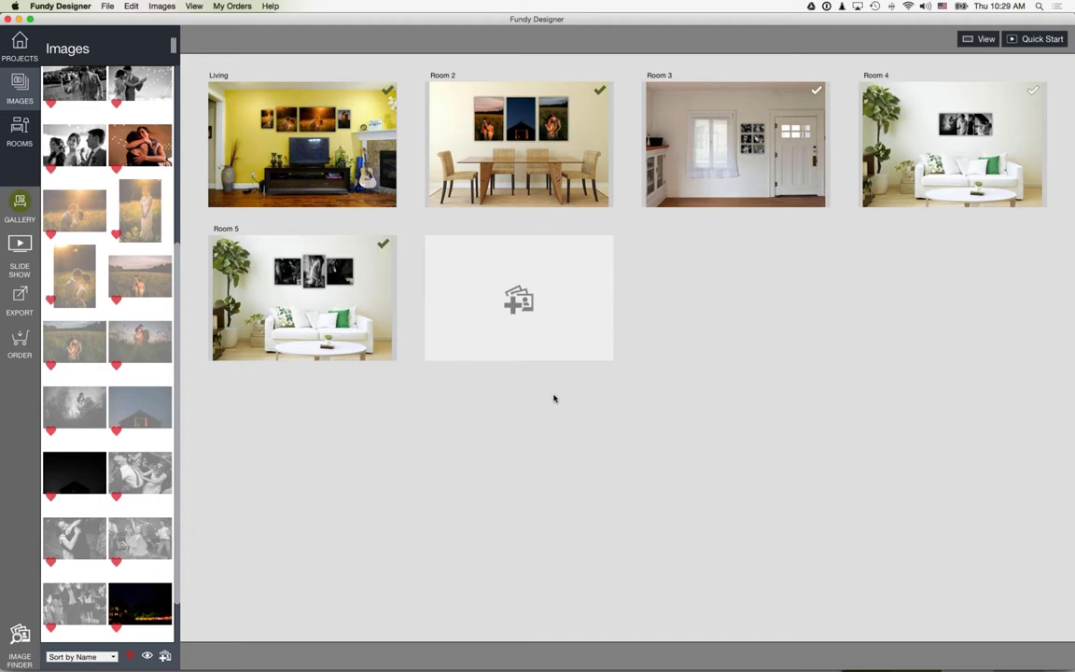
Open the client invoice form in Chrome, review both of its pages, and return to Fundy Designer.
mouse_move(311, 174)
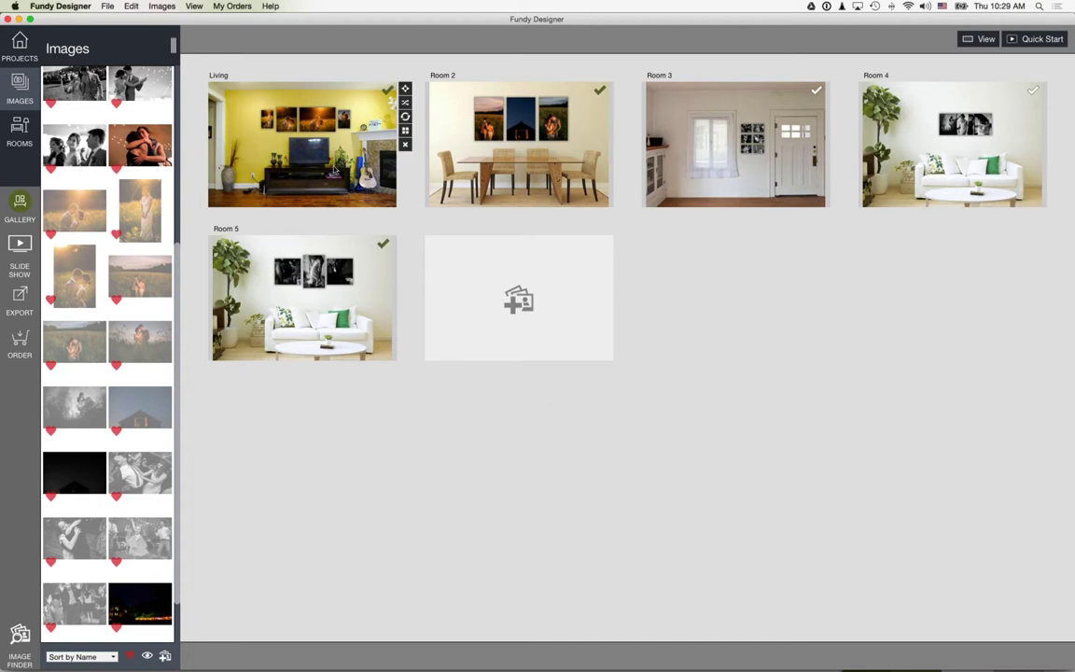
left_click(233, 6)
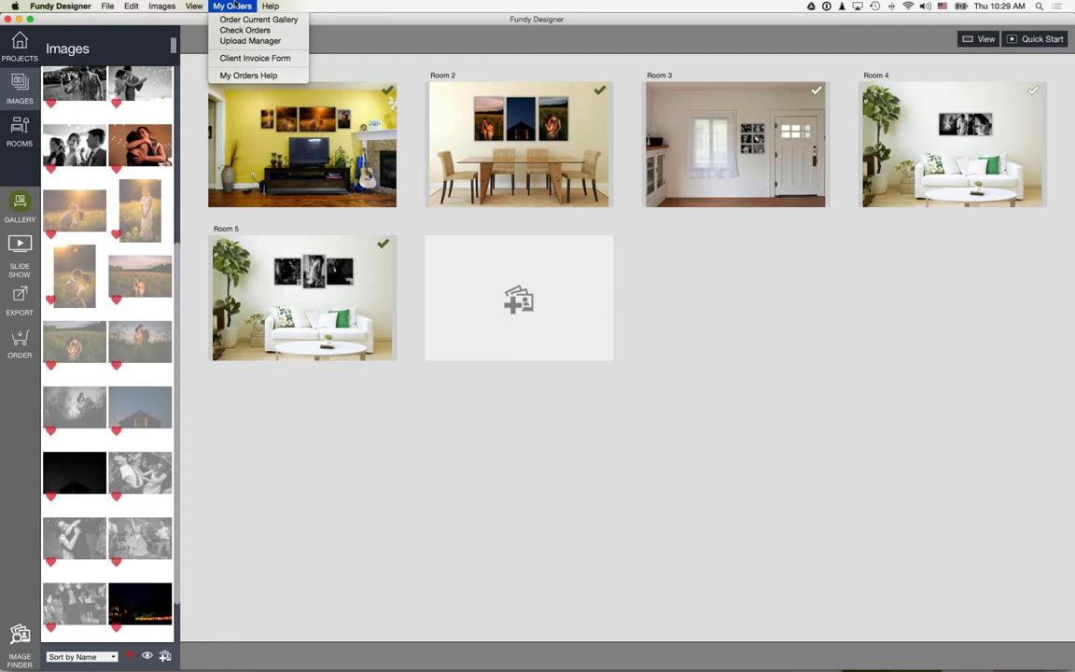
left_click(247, 58)
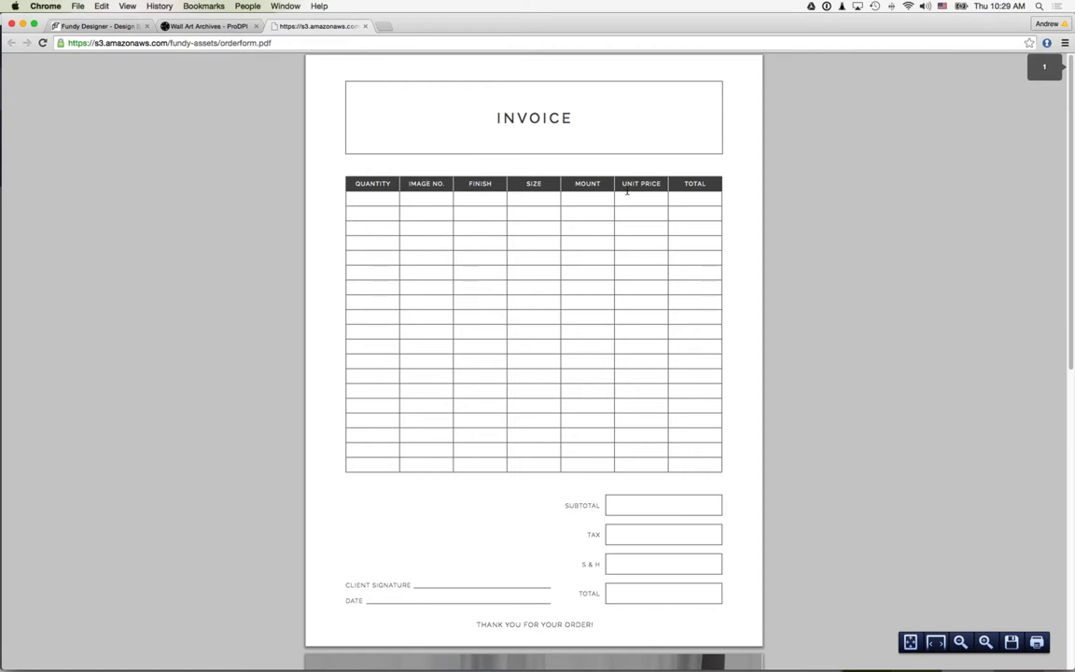
scroll(624, 194, "down", 10)
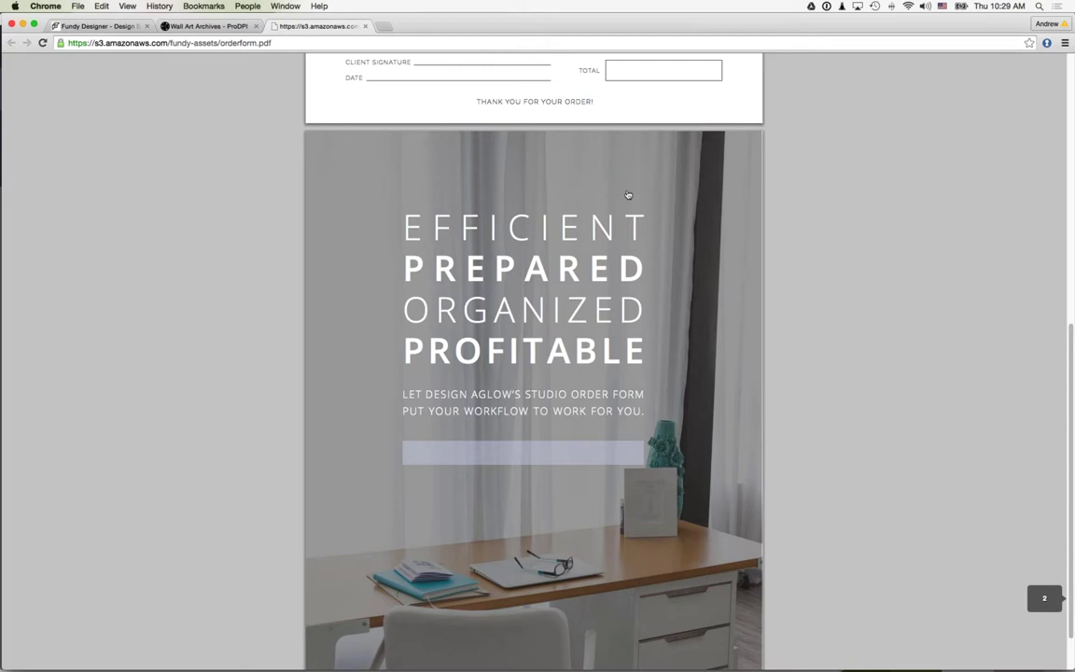
scroll(606, 288, "up", 10)
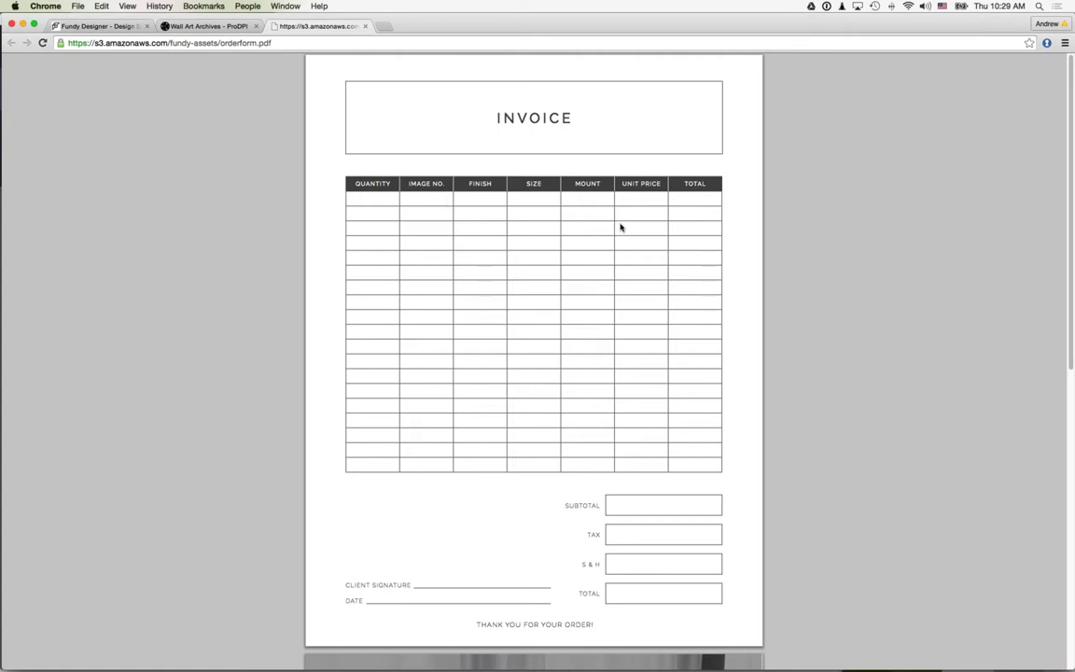
key("super+Tab")
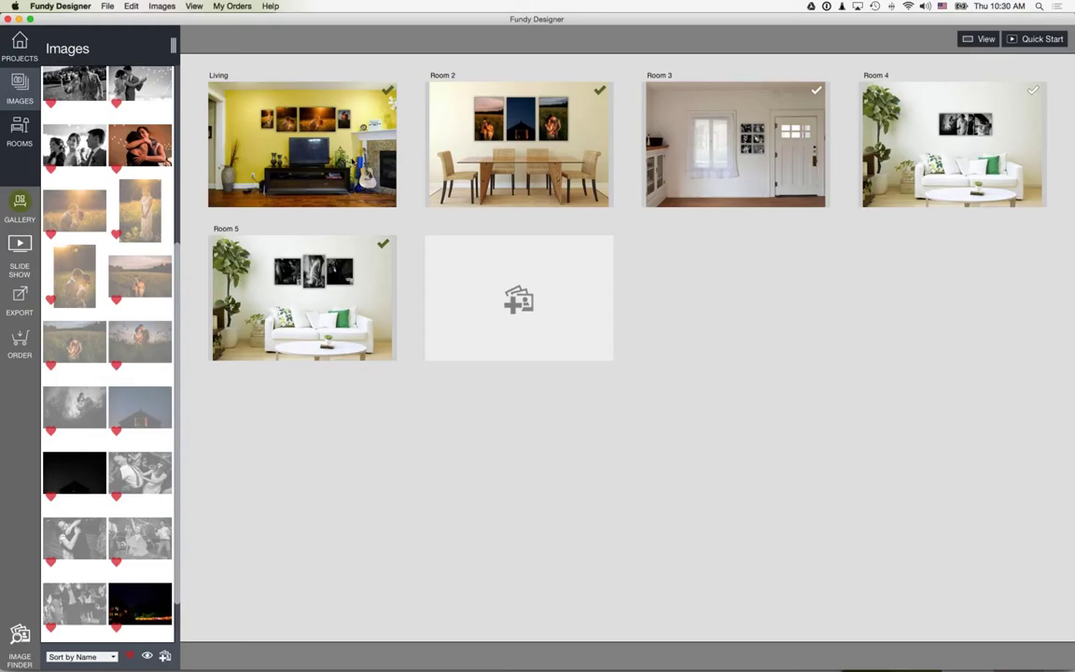
Open the Living room and review its itemized product totals.
double_click(391, 100)
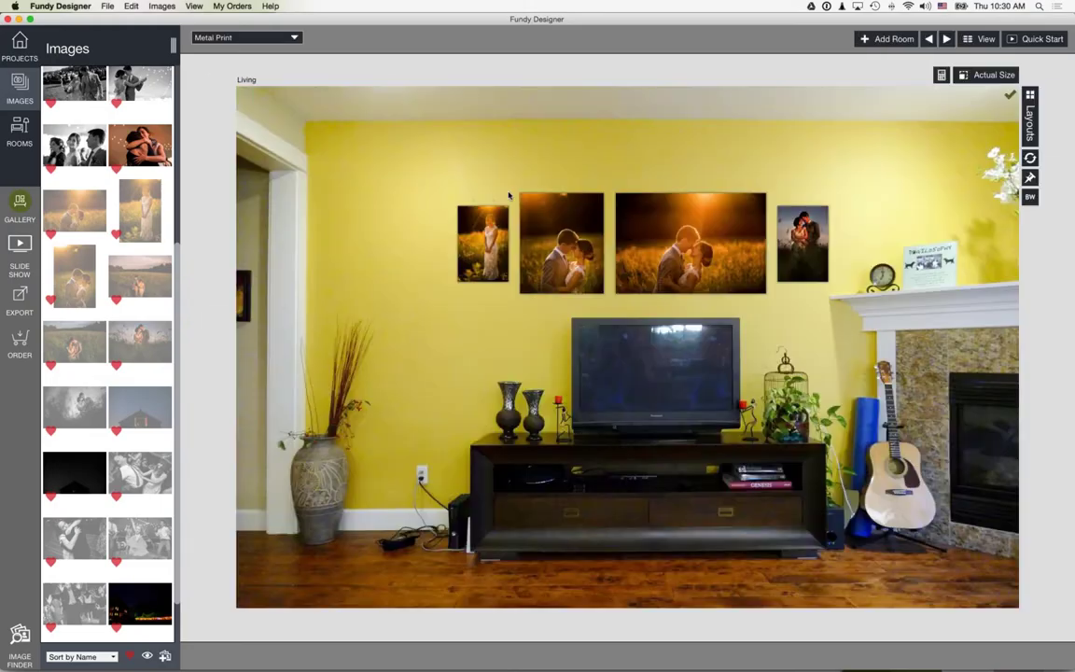
left_click(941, 75)
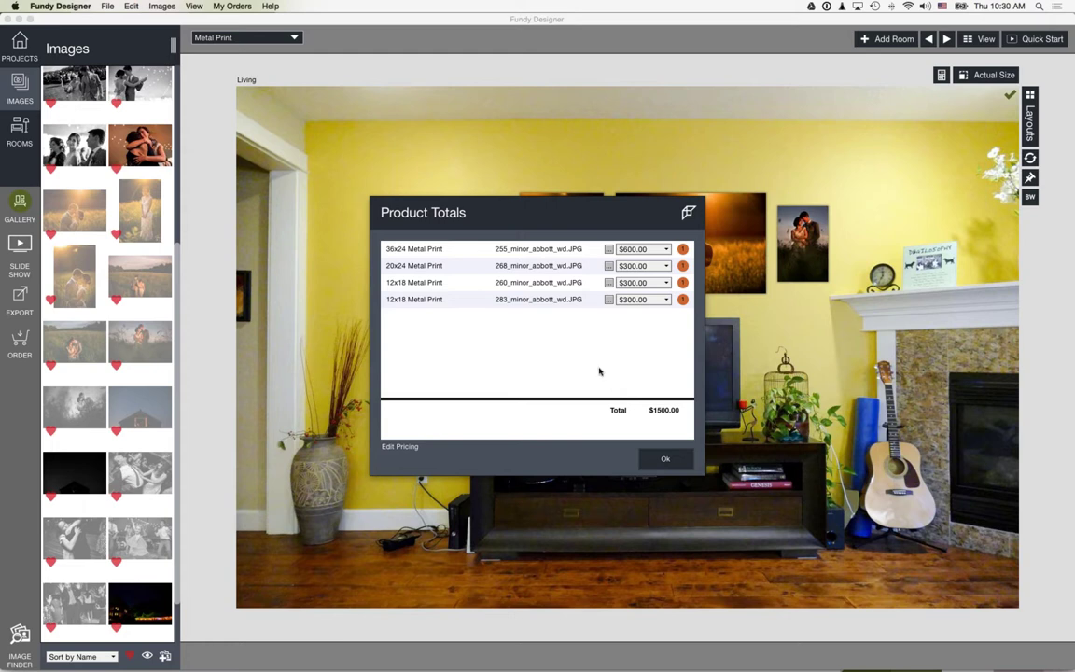
left_click(664, 460)
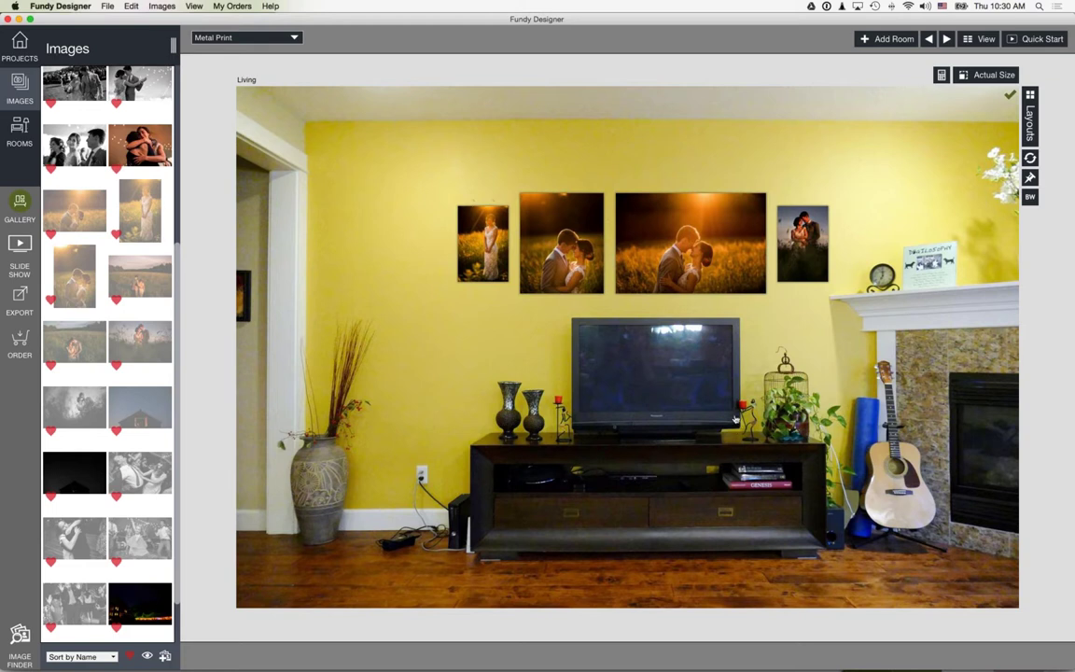
key("super+Tab")
key("super+Tab")
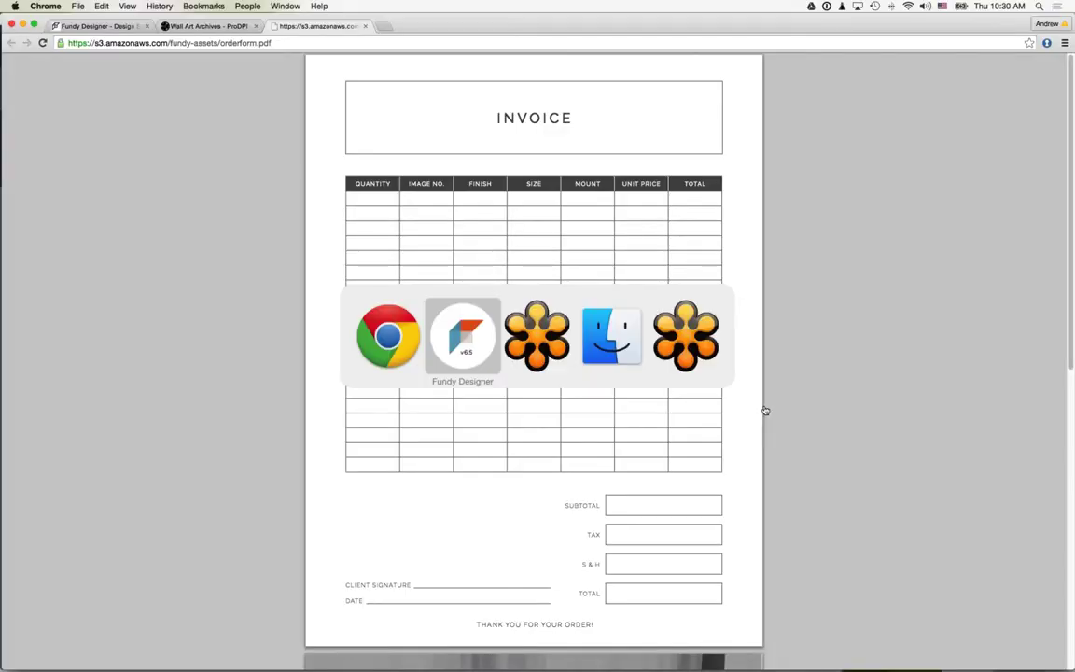
key("super+Tab")
key("super+Tab")
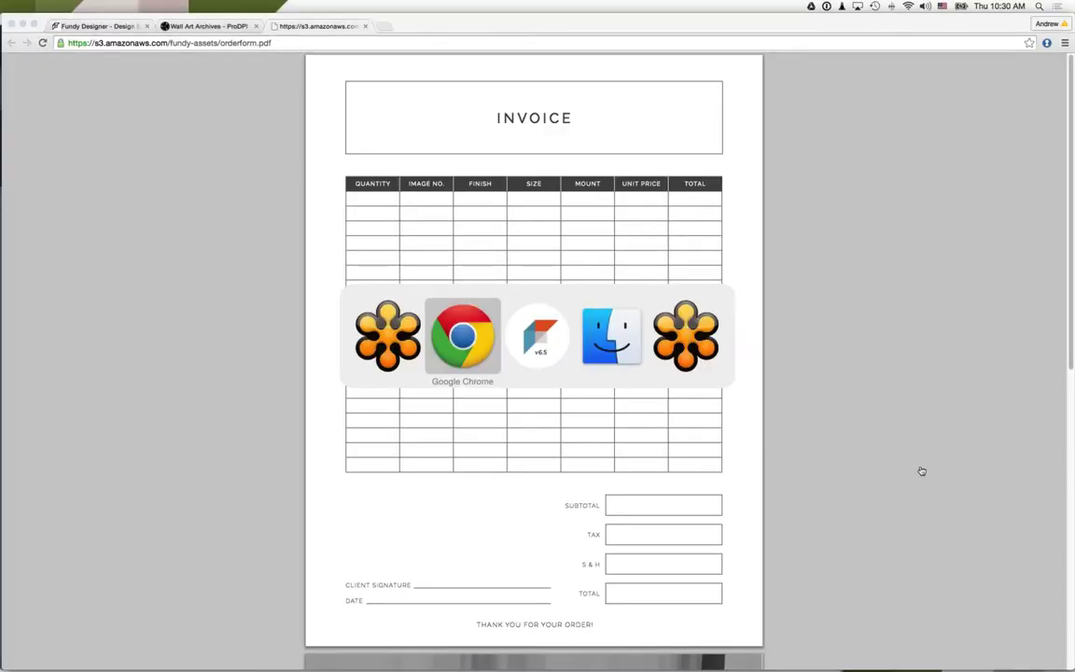
key("super+Tab")
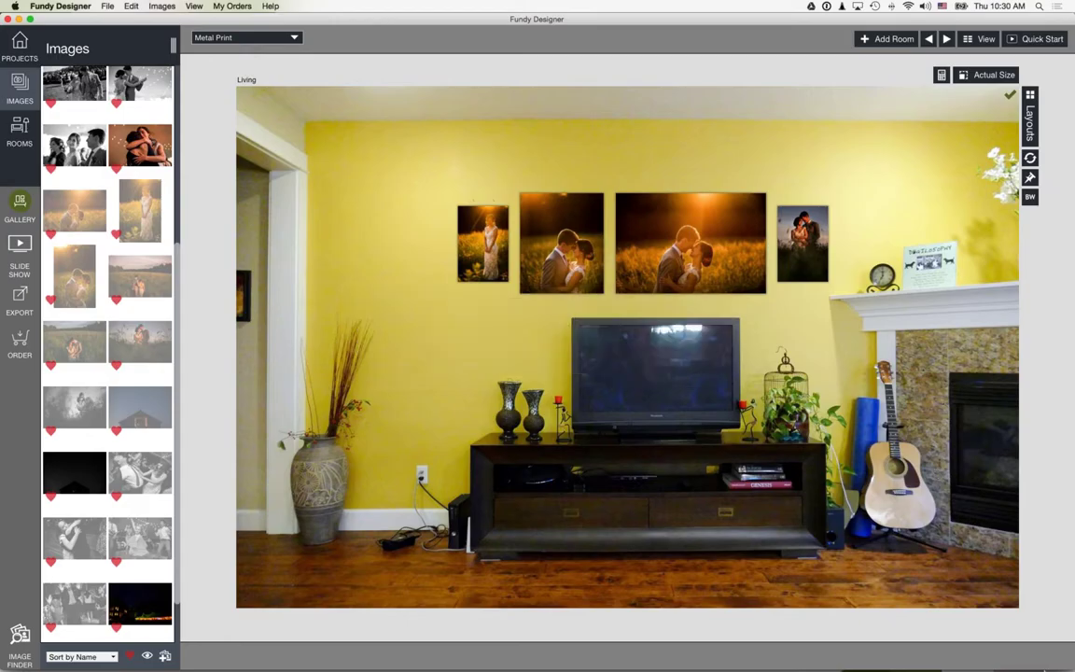
left_click(1055, 653)
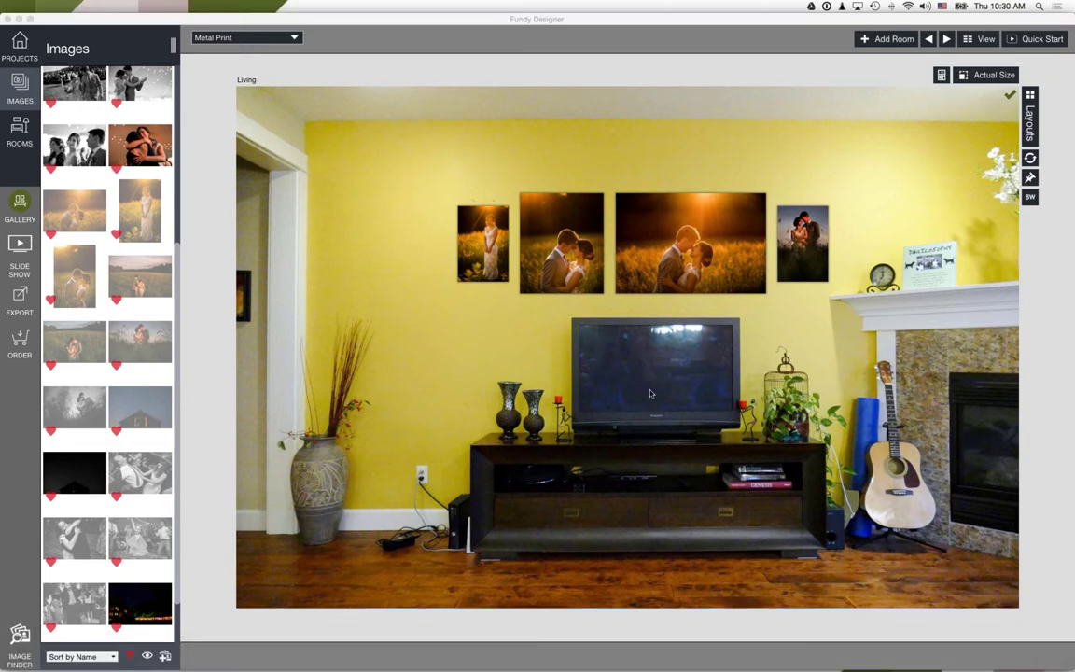
left_click(590, 354)
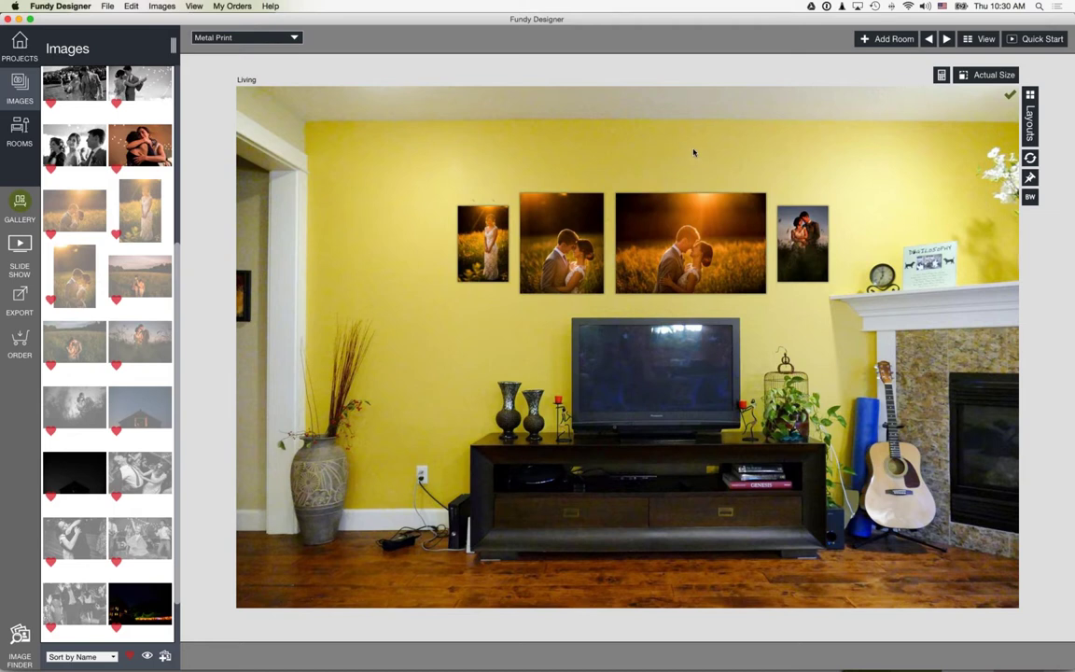
Add a new room, place the photo of the couple walking in the field above the television, and shrink its frame.
left_click(884, 40)
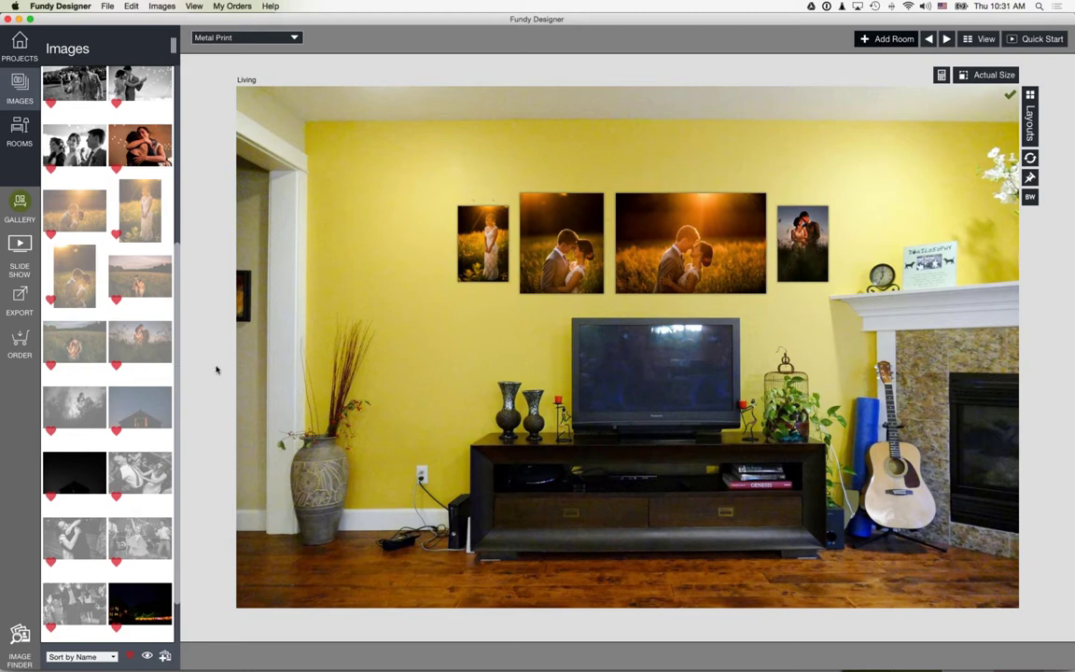
left_click(129, 286)
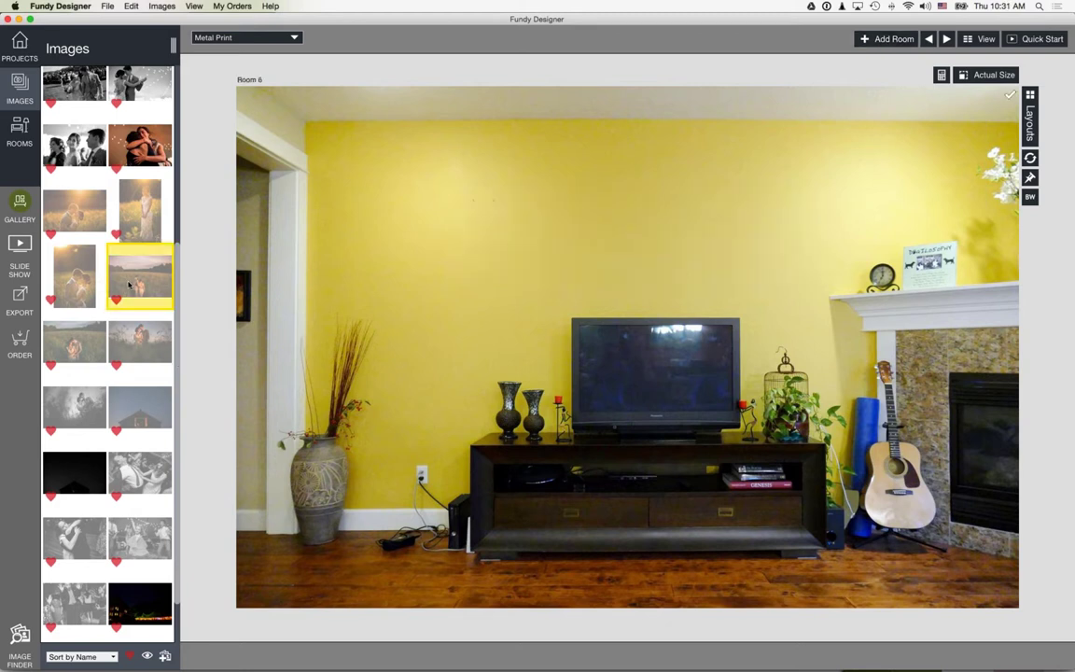
left_click_drag(124, 283, 620, 252)
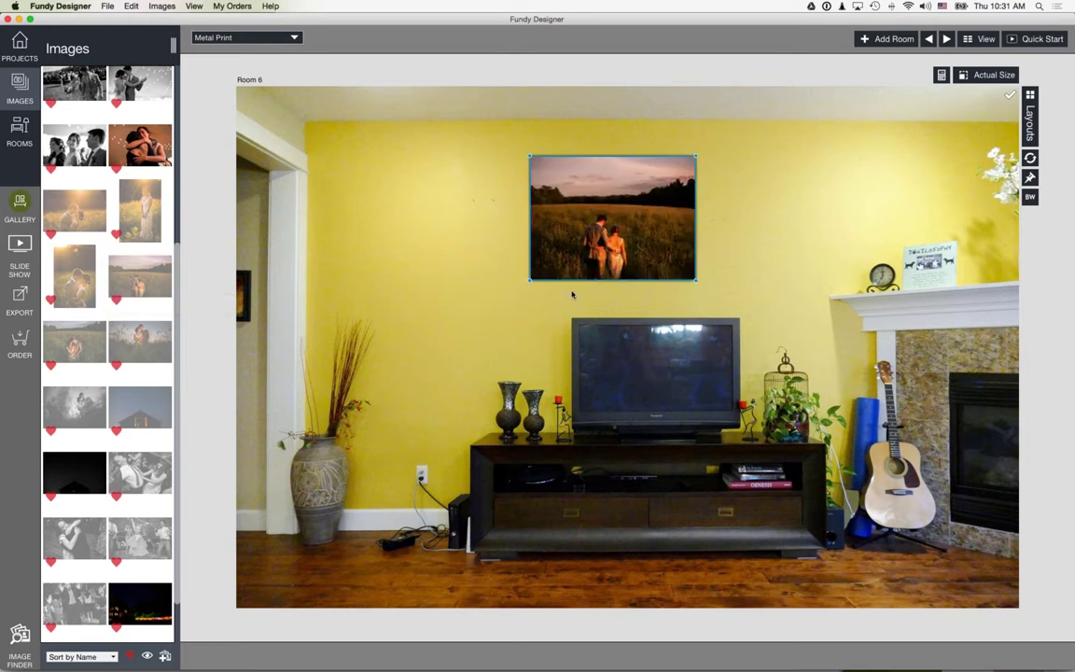
left_click_drag(531, 279, 544, 255)
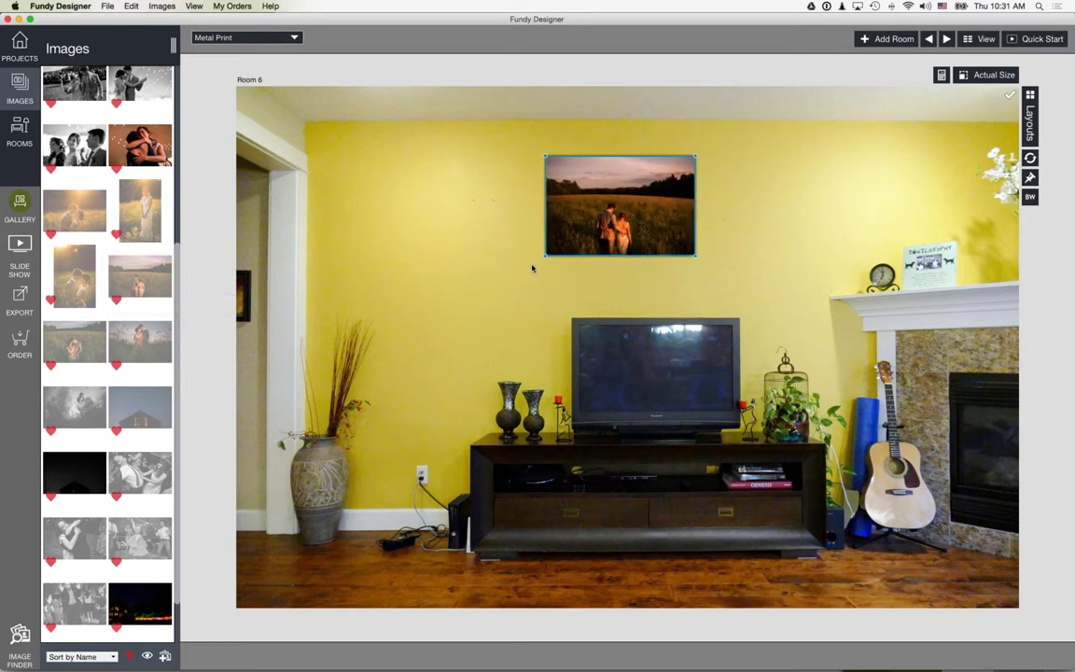
Turn on visible print sizes, then resize the field photo to a 24.25x24.25 square and move it farther right and down the wall.
left_click(194, 6)
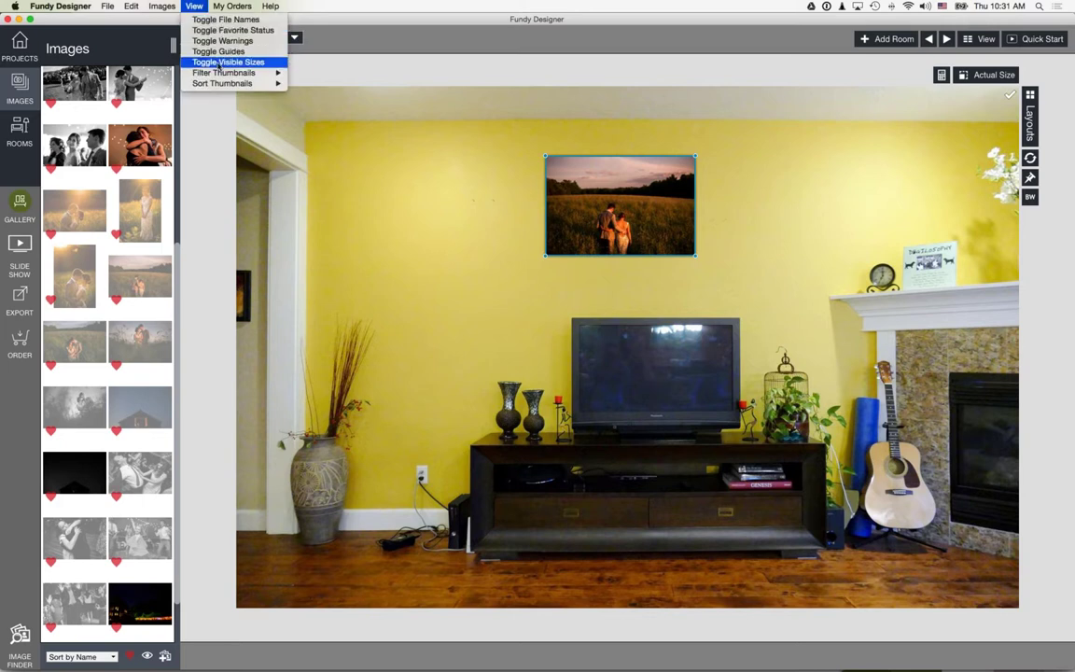
left_click(224, 62)
left_click_drag(558, 261, 570, 265)
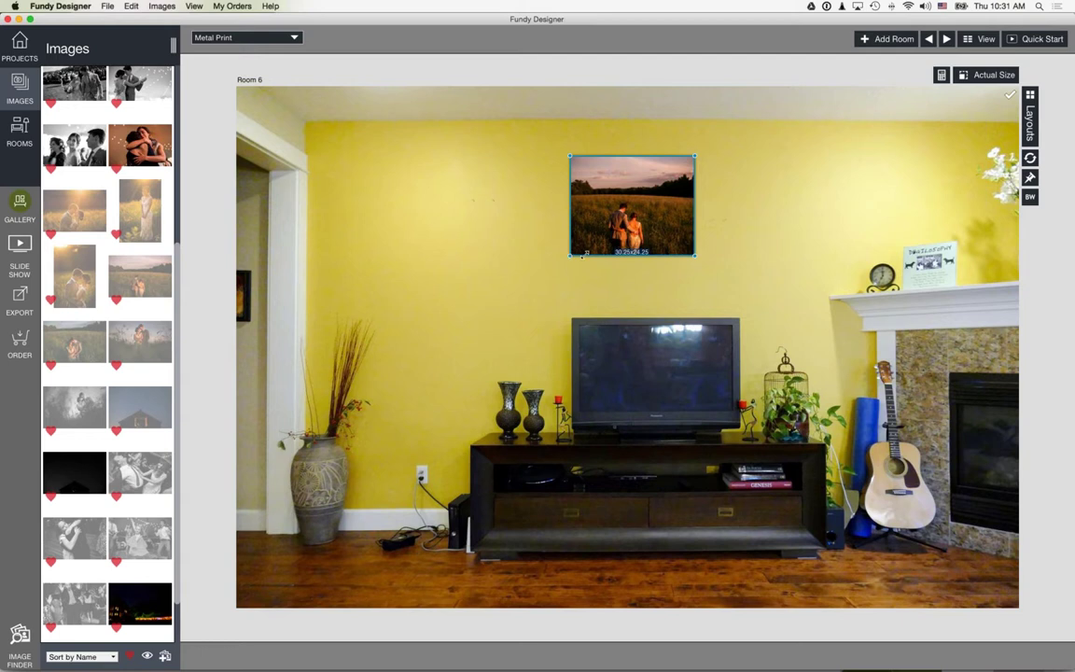
left_click_drag(589, 255, 612, 255)
left_click_drag(638, 156, 688, 184)
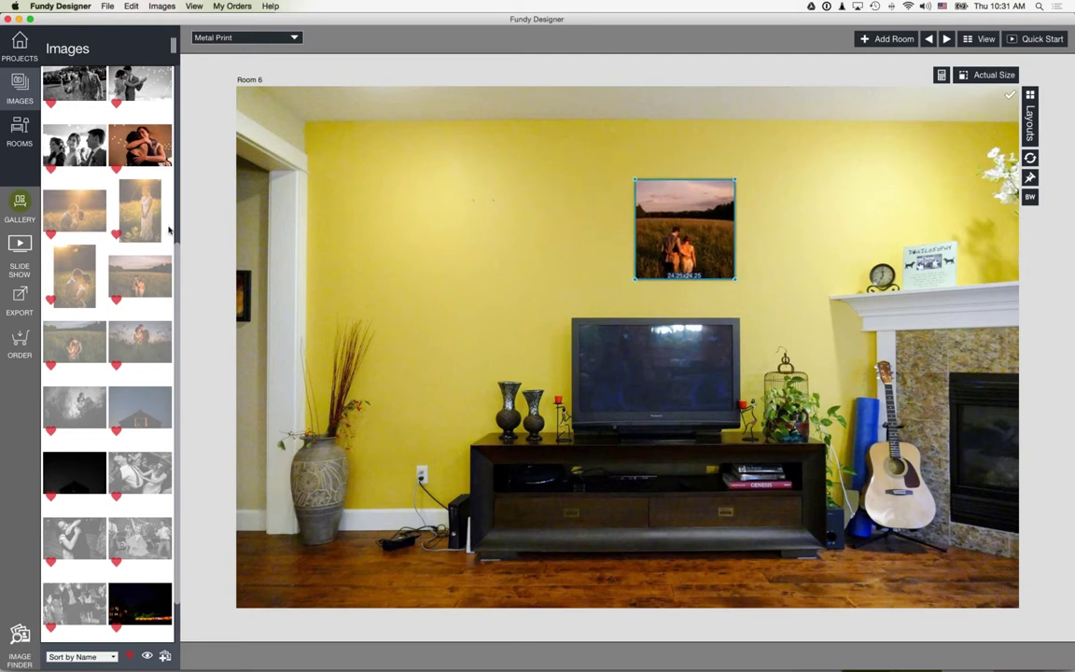
Place the standing bride and embracing couple portraits as a stacked pair left of the square print, repositioning the bride photo's crop.
left_click(142, 223)
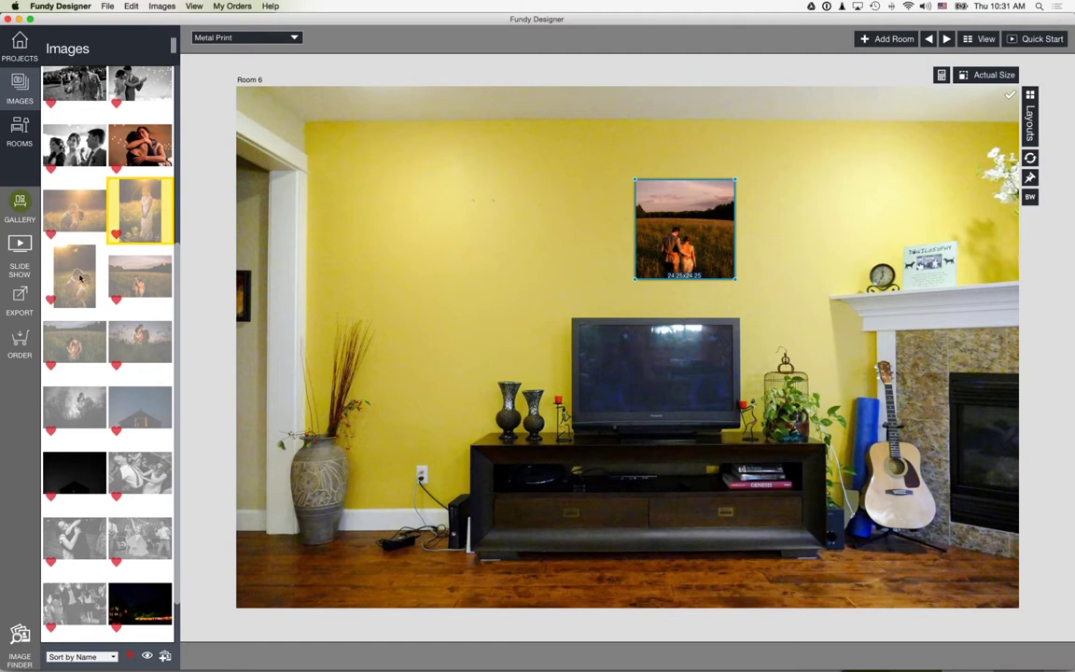
left_click(81, 277, "super")
left_click_drag(71, 250, 622, 253)
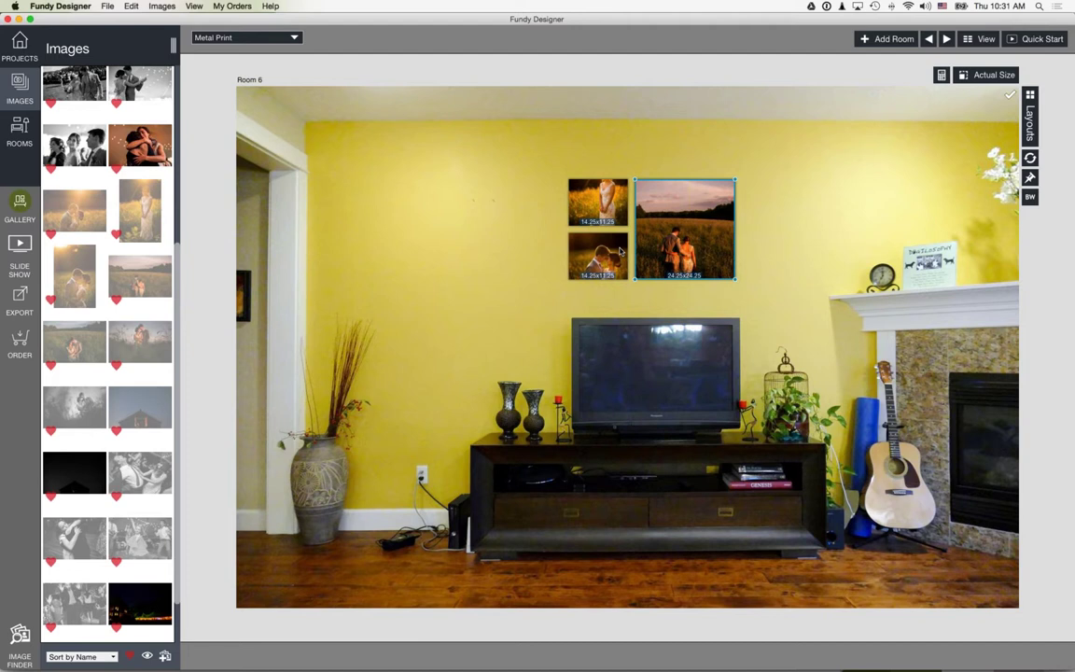
left_click_drag(598, 201, 613, 258)
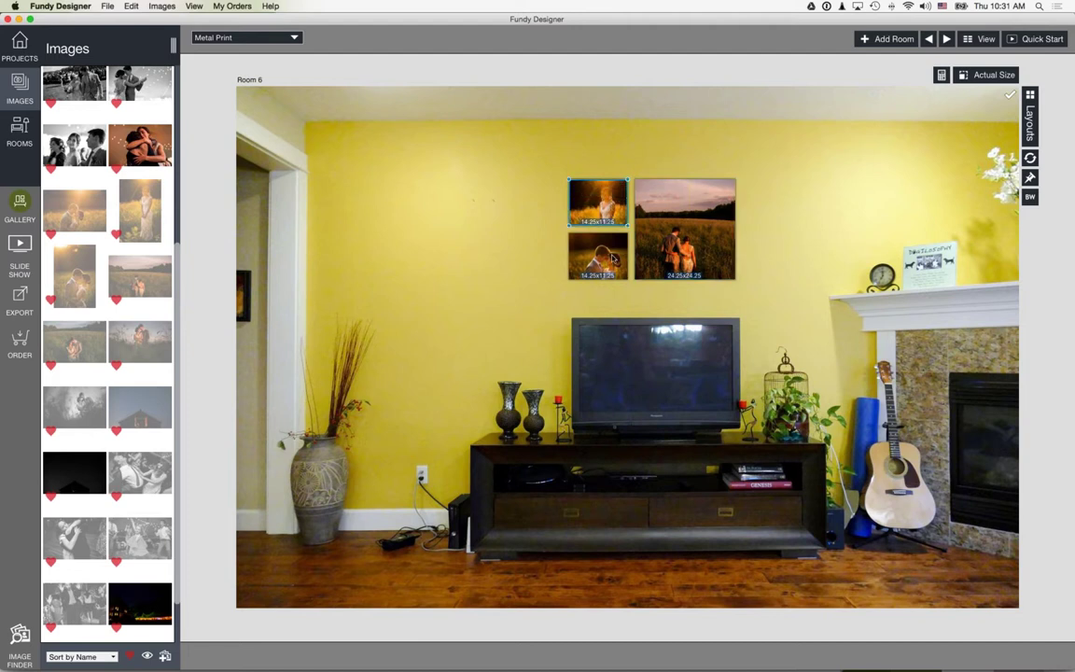
left_click(509, 299)
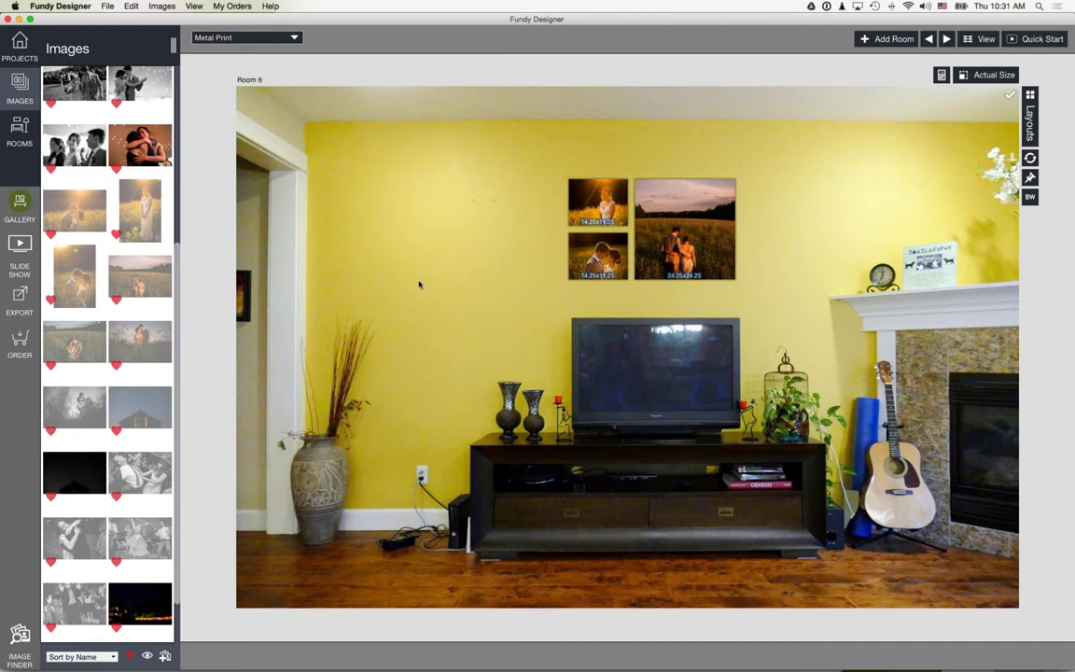
Add the landscape photo of the couple in the grass as the middle print of the small stack left of the square print.
left_click(86, 217)
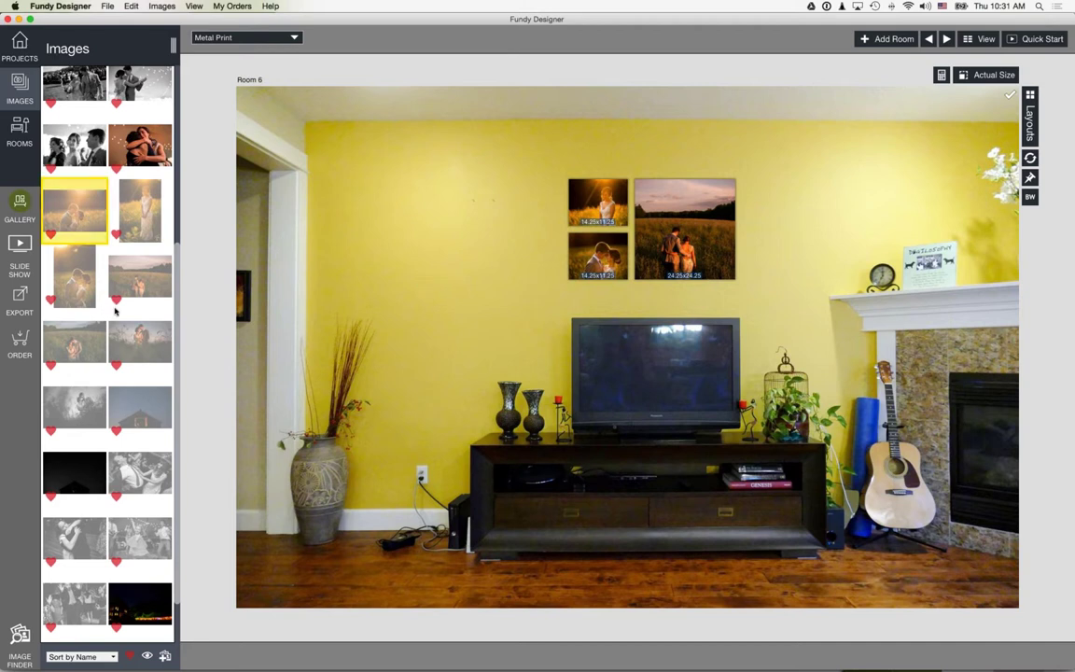
left_click(79, 347)
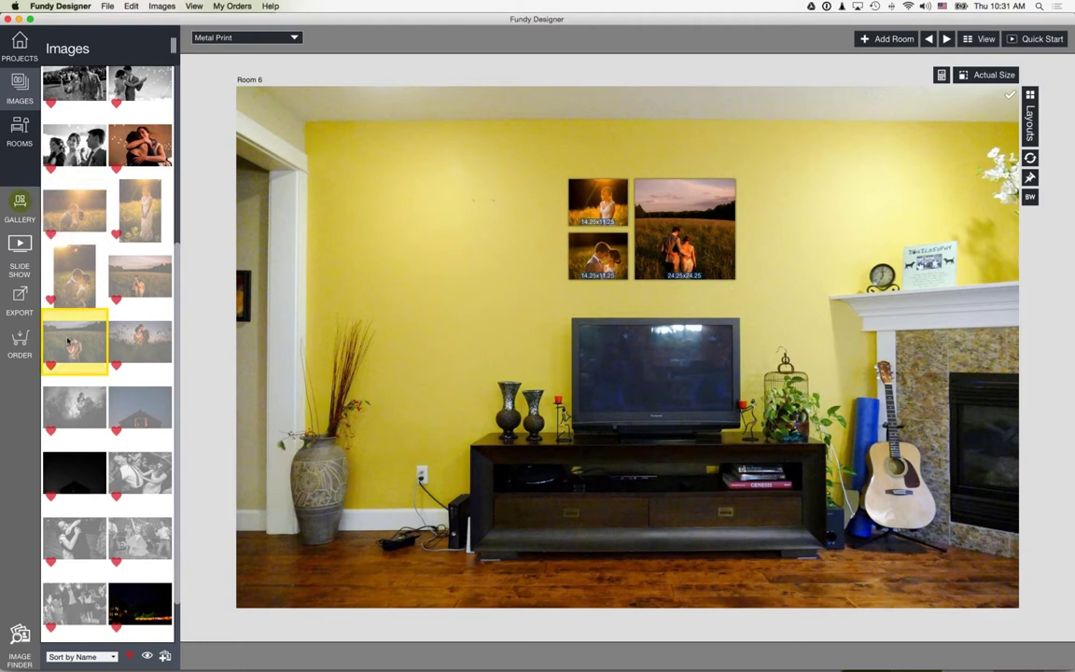
double_click(67, 342)
left_click_drag(81, 339, 582, 214)
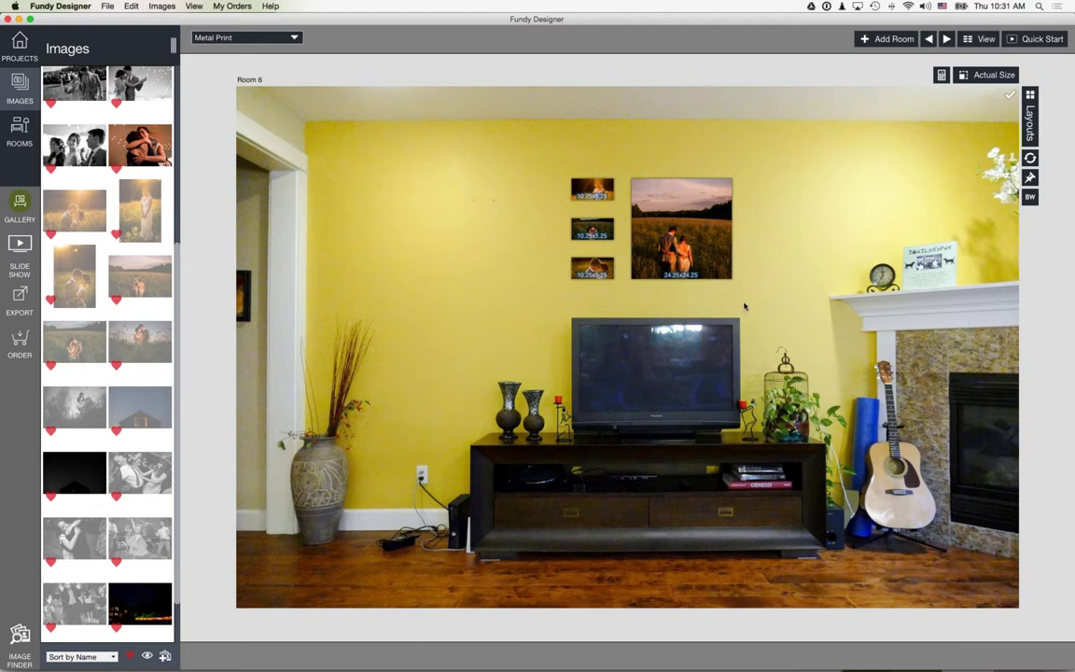
Resize the whole print group until the small frames are 10.25x10.25 squares, and move the group slightly left and down.
left_click(570, 179)
left_click_drag(571, 178, 583, 136)
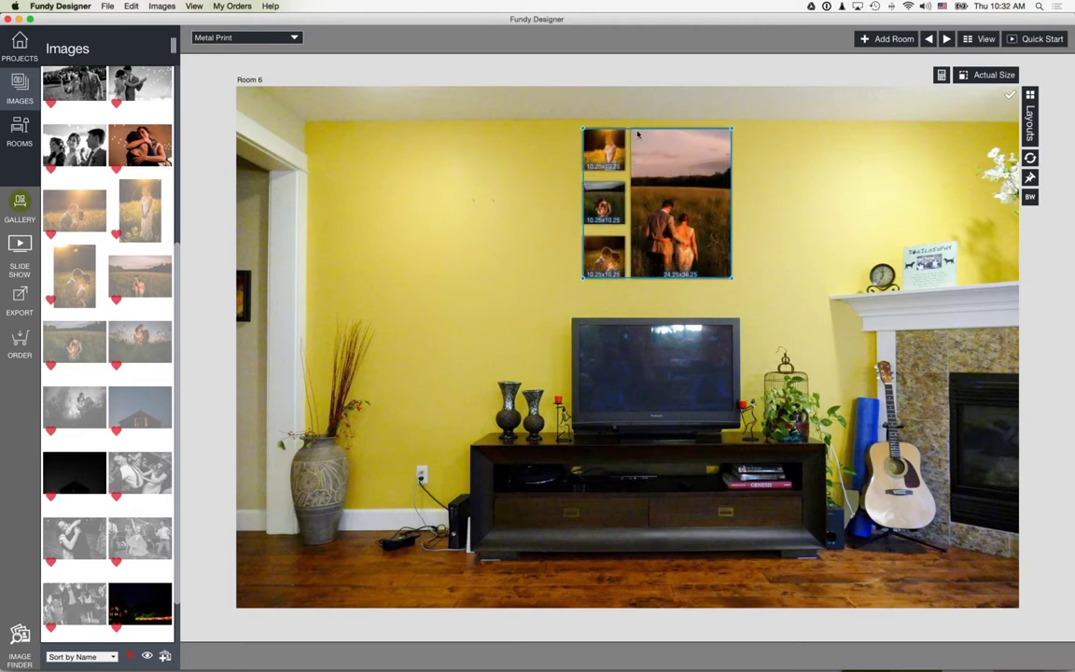
left_click_drag(671, 149, 659, 164)
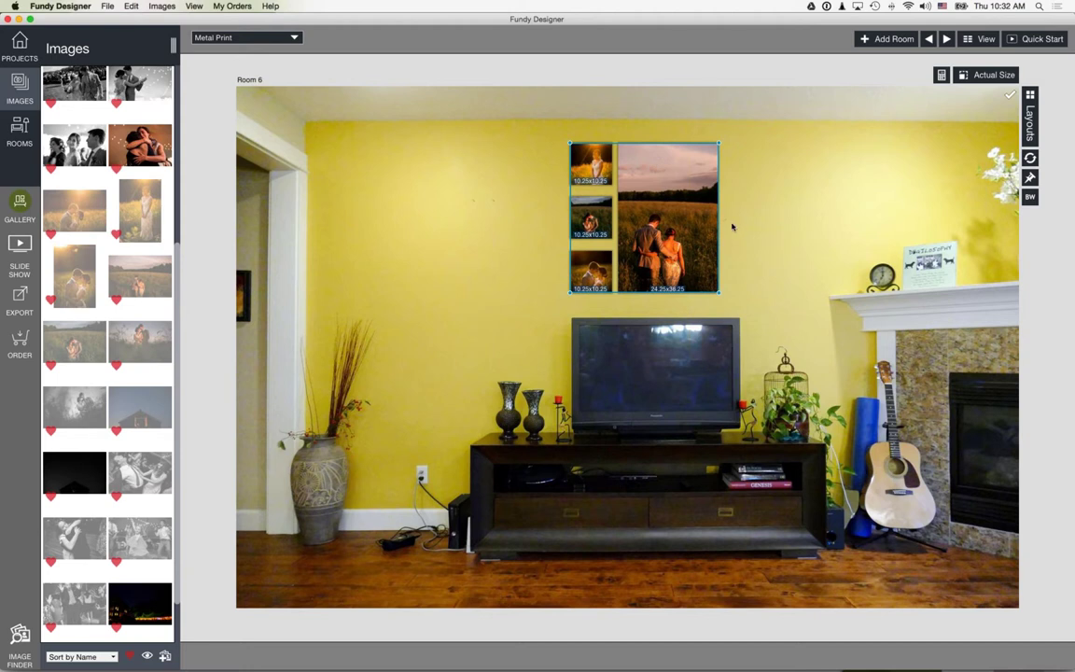
Resize the large field print to 40.25x30.25 landscape and shift it slightly right and down from the small frames.
left_click(647, 233)
left_click_drag(757, 292, 767, 289)
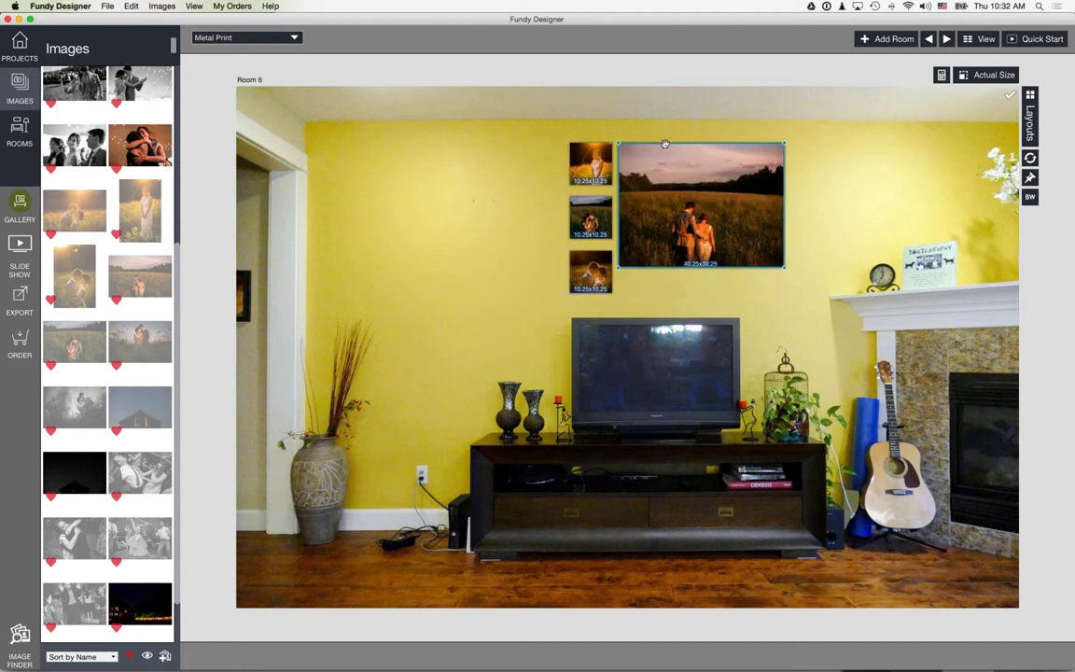
left_click_drag(662, 148, 668, 163)
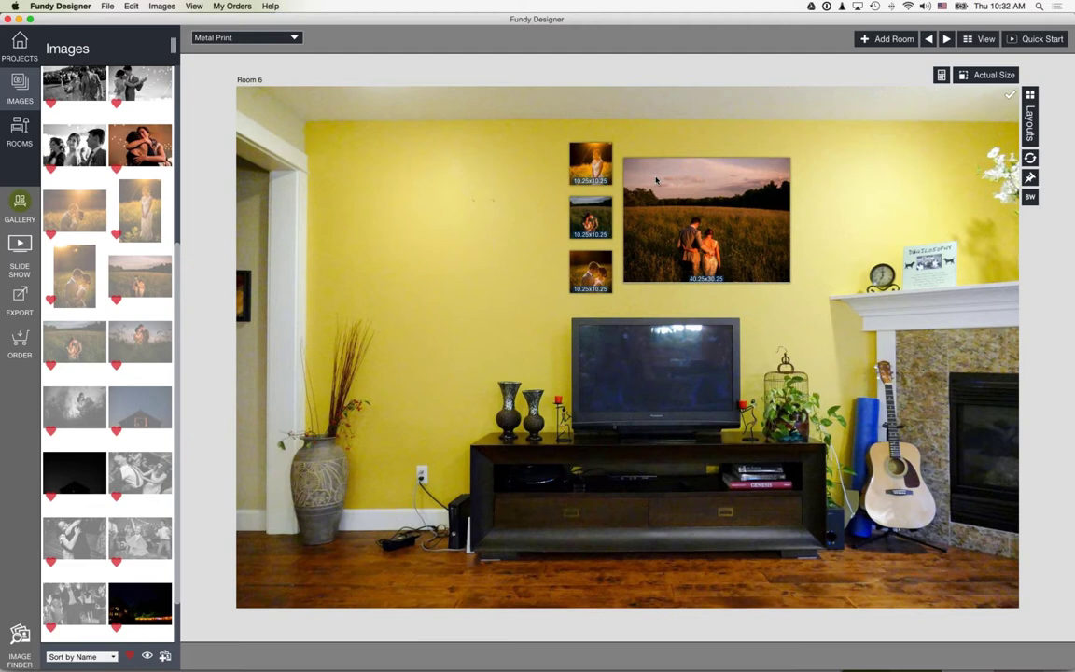
Align the large field print's upper edge with the first small frame and rotate the print to 30.25x40.25 portrait.
left_click(654, 235)
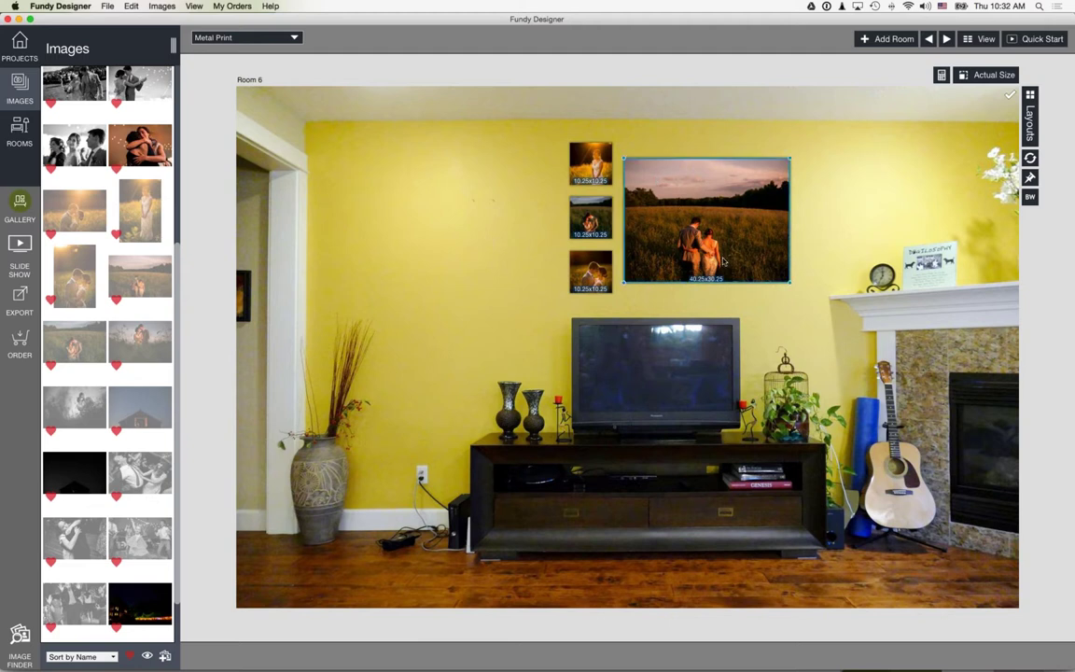
left_click_drag(687, 155, 686, 146)
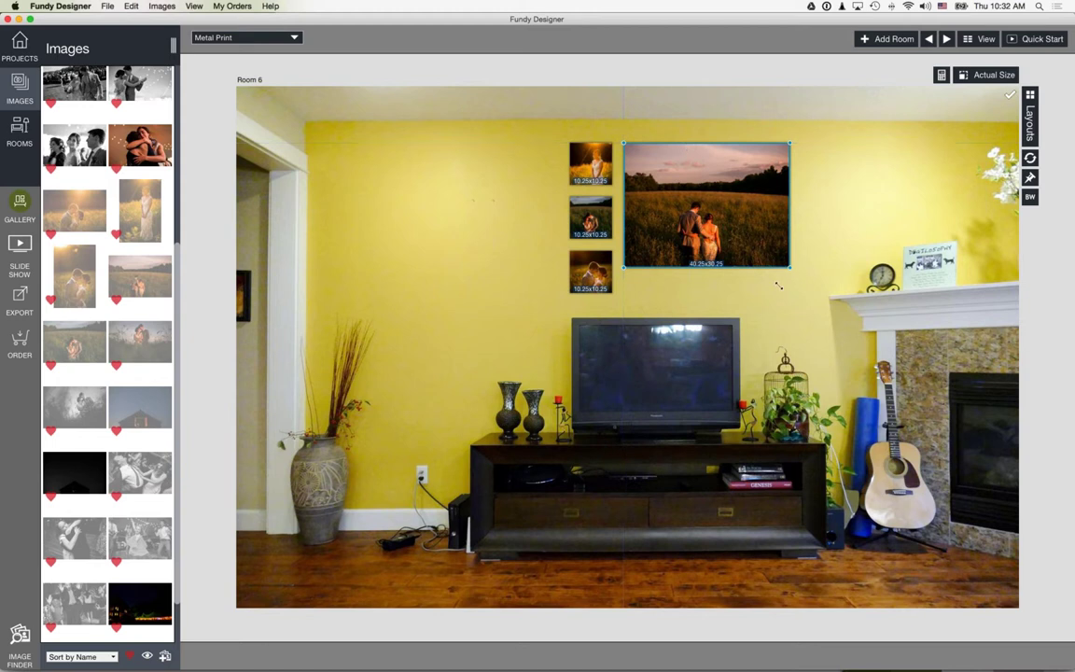
key("r")
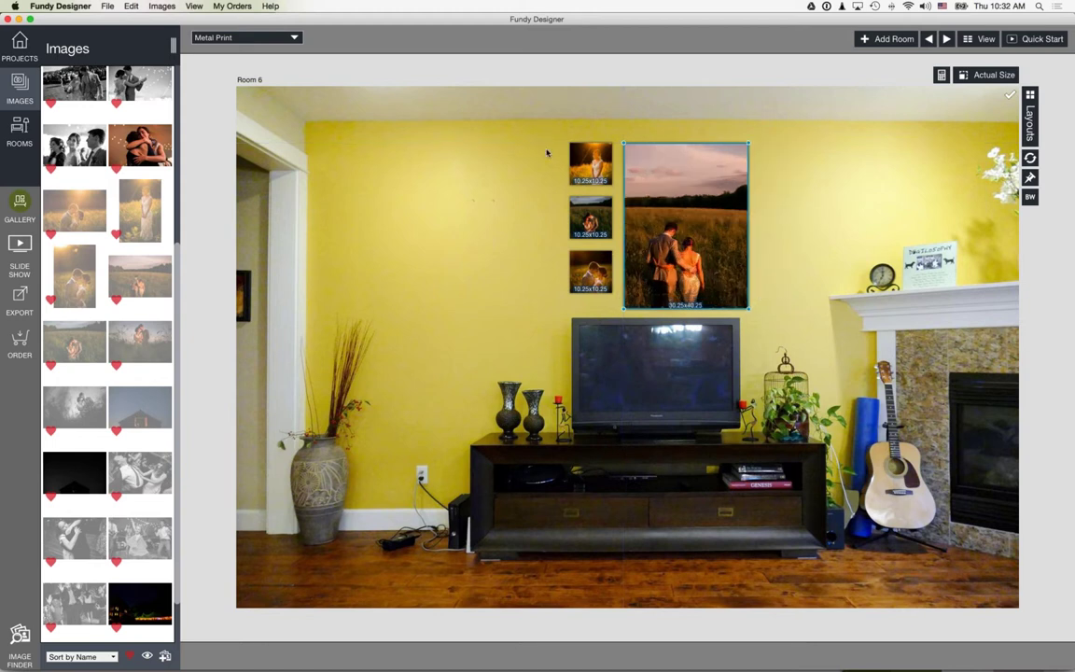
Resize the three small frames to 12.25x12.25 squares, and swap photos between frames until the embracing couple's portrait fills the large print.
left_click_drag(523, 137, 588, 250)
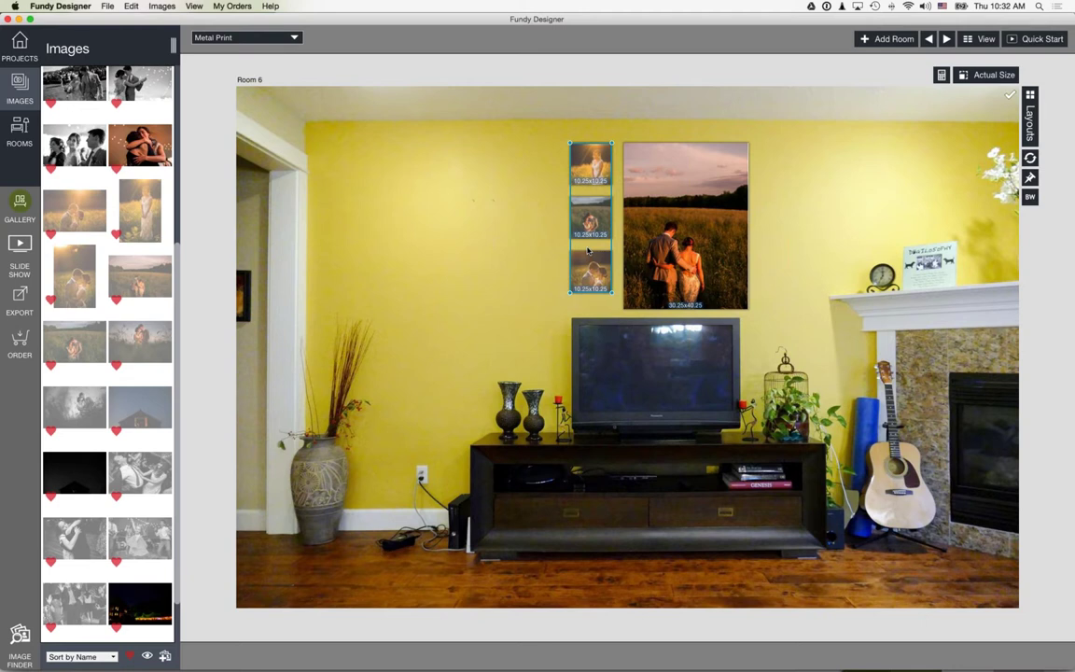
left_click_drag(504, 252, 618, 251)
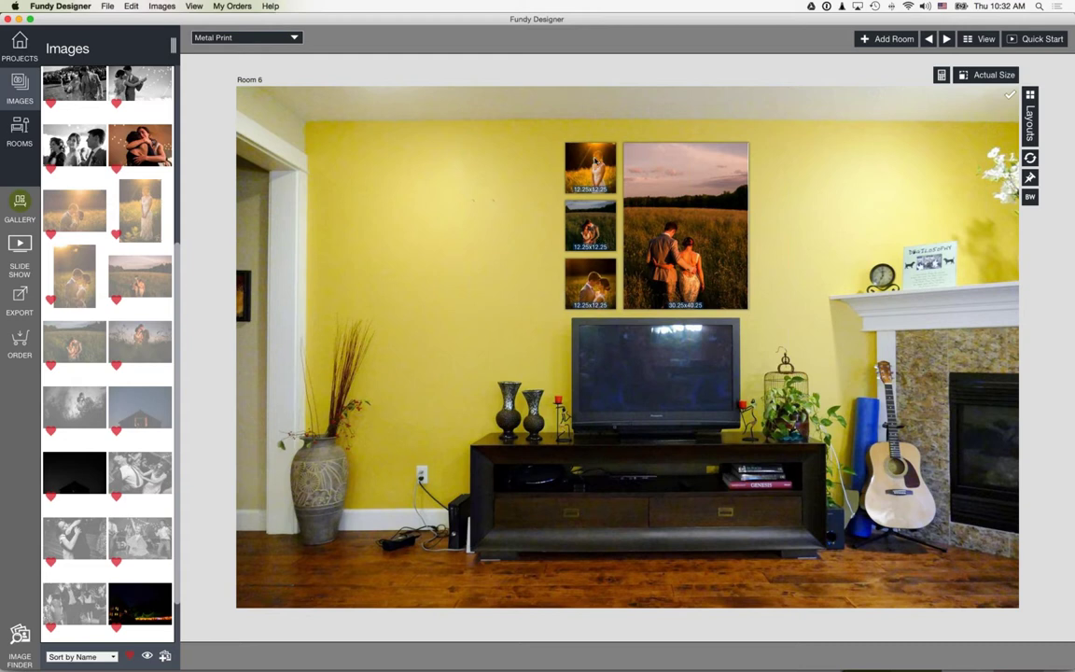
left_click(589, 168)
left_click(666, 200)
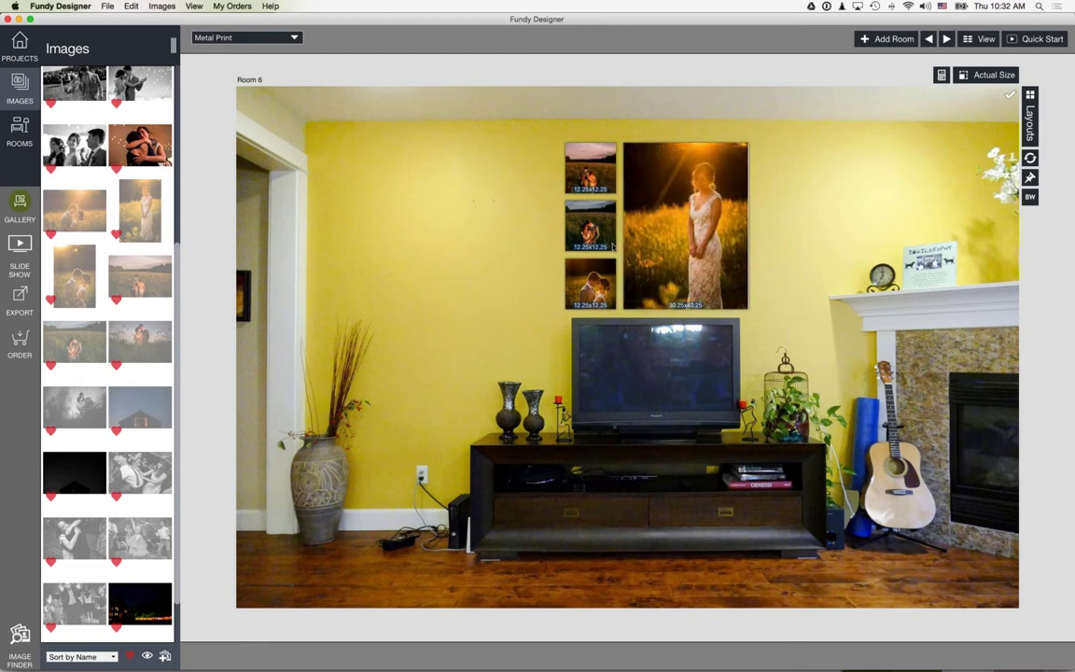
left_click_drag(606, 276, 667, 266)
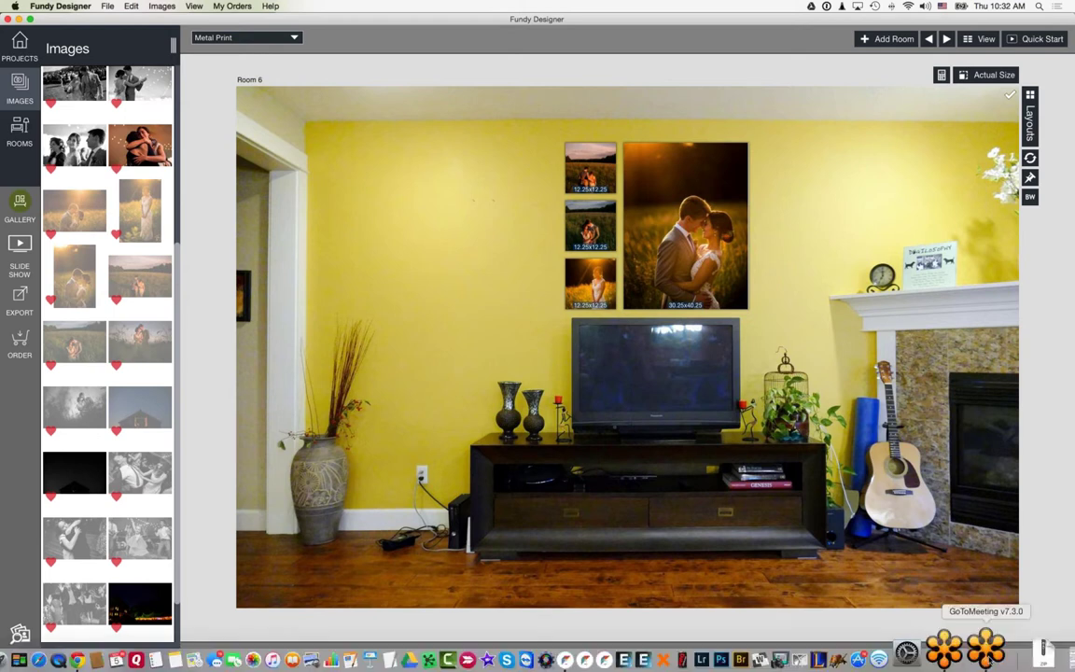
left_click(986, 656)
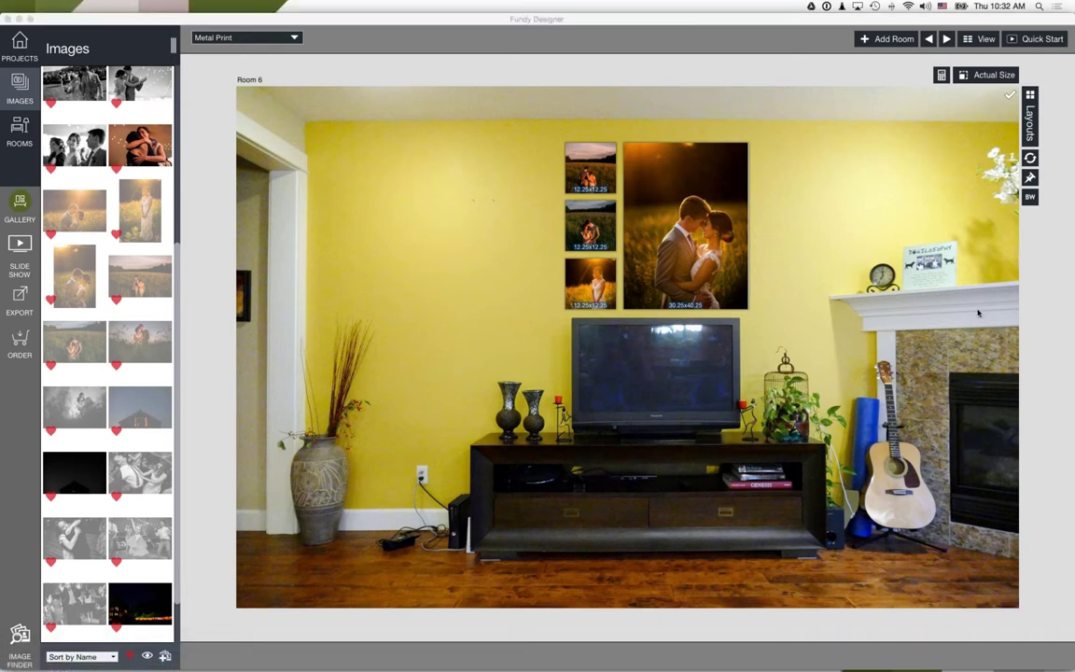
left_click(754, 359)
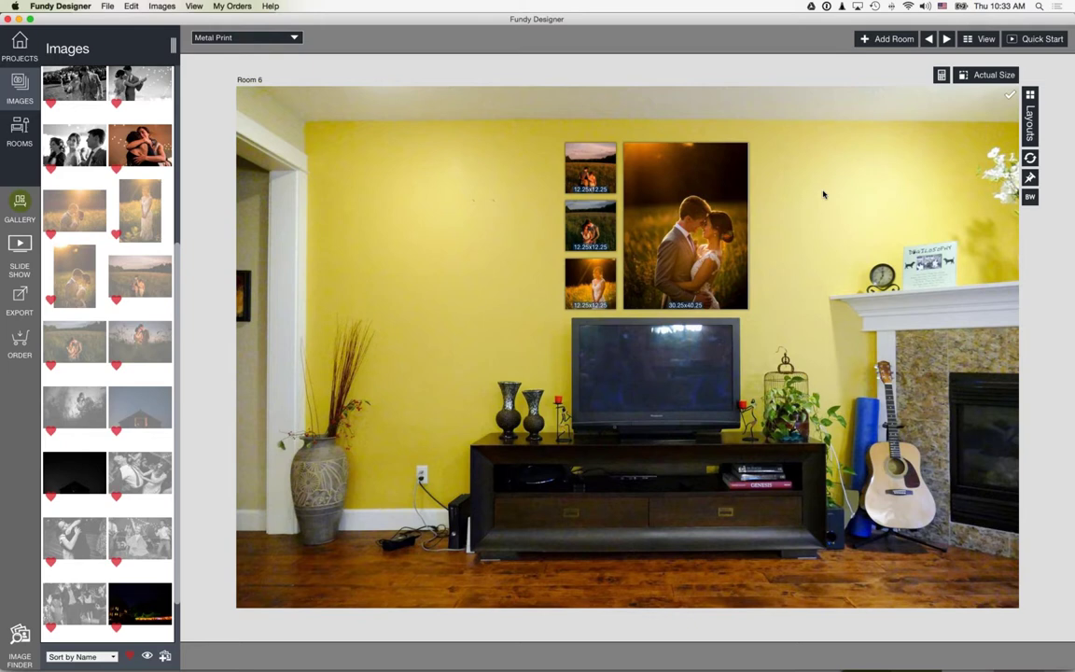
Replace the yellow living room background with the dining room with white chairs and a vase of lilies.
left_click(19, 127)
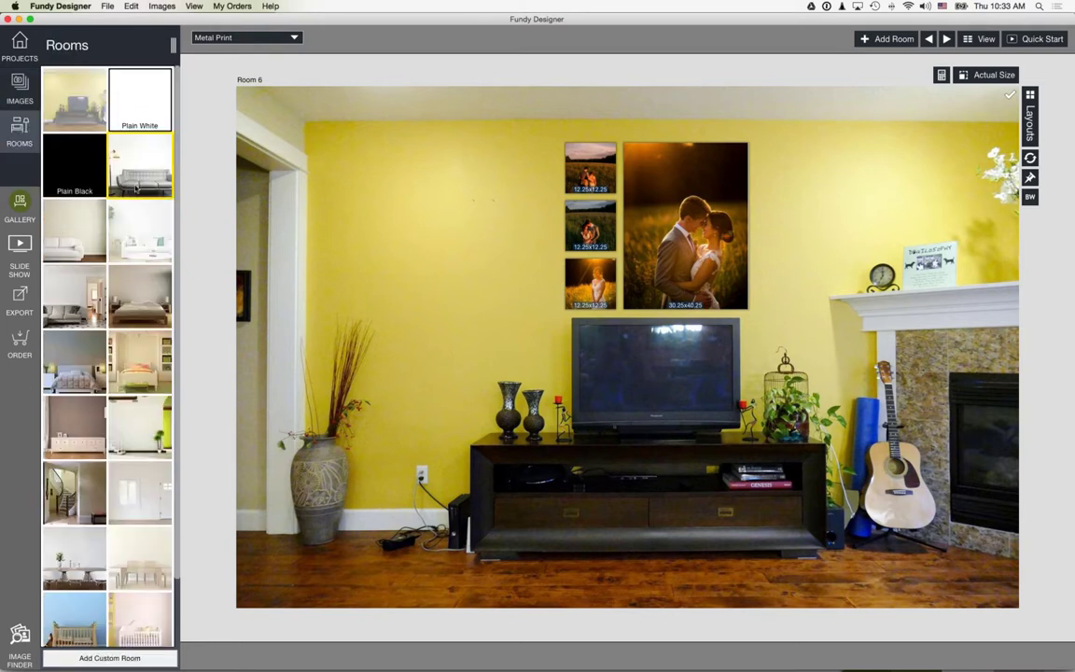
scroll(136, 186, "down", 2)
scroll(131, 266, "up", 2)
scroll(93, 374, "down", 2)
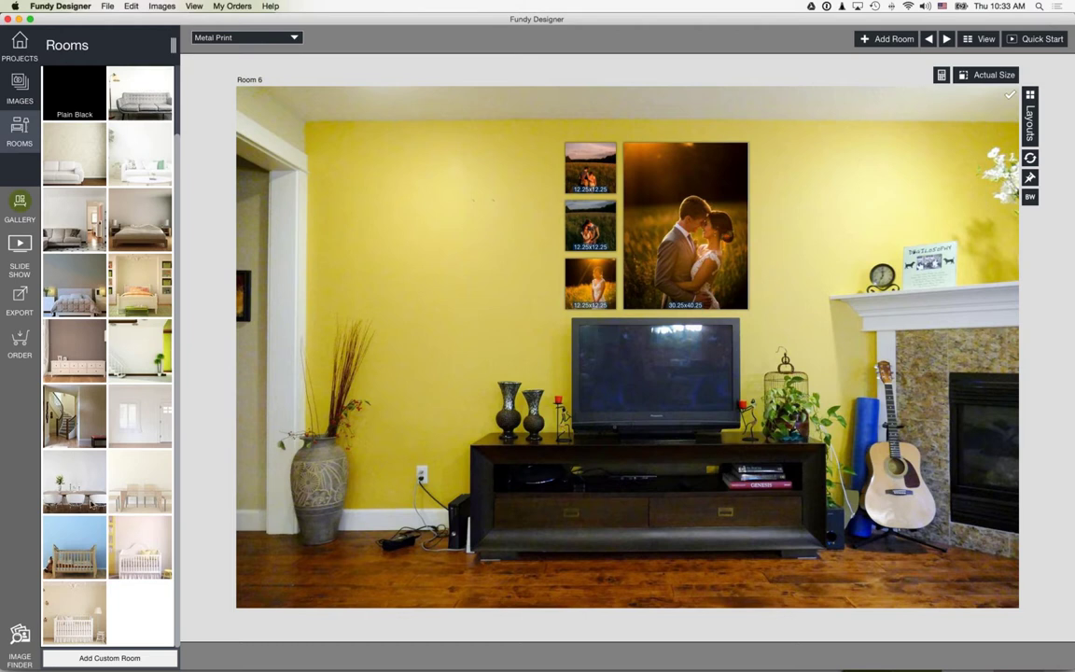
left_click_drag(82, 454, 360, 499)
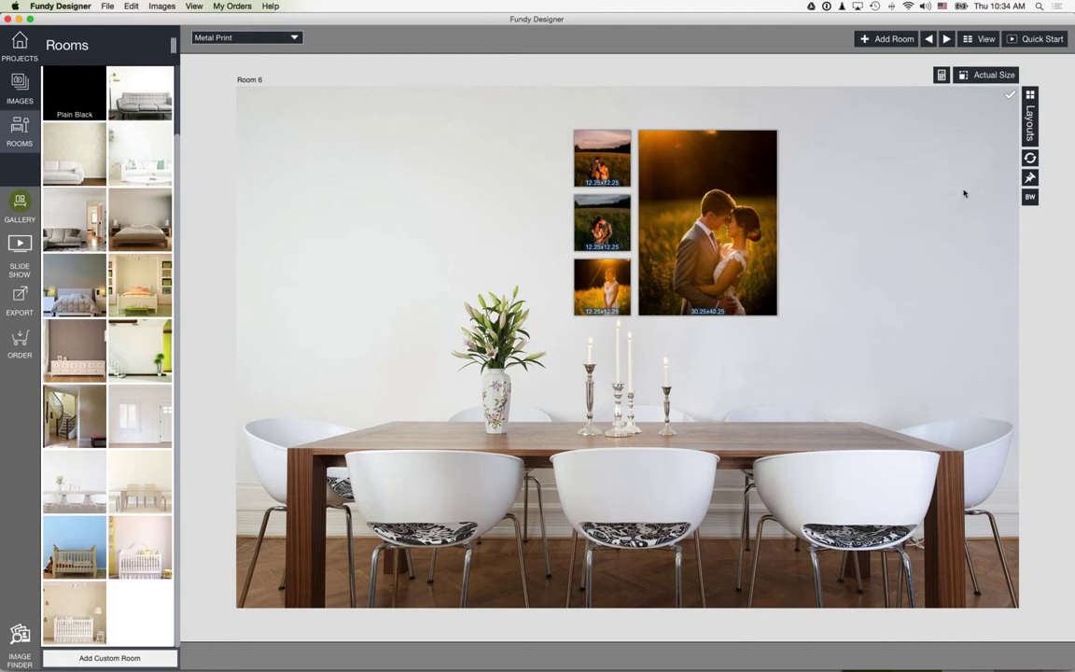
Try Black & White 2 with contrast 12 and Sepia 2 with contrast 3 on all prints, and restore Original Color.
left_click(1030, 197)
left_click(1000, 236)
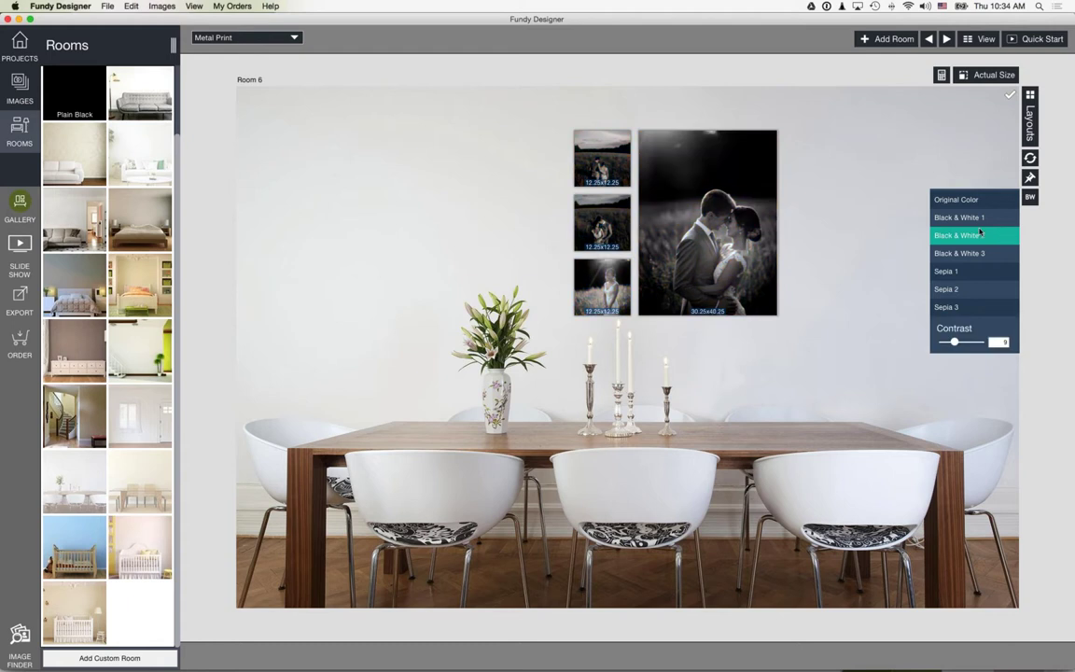
left_click_drag(957, 343, 963, 344)
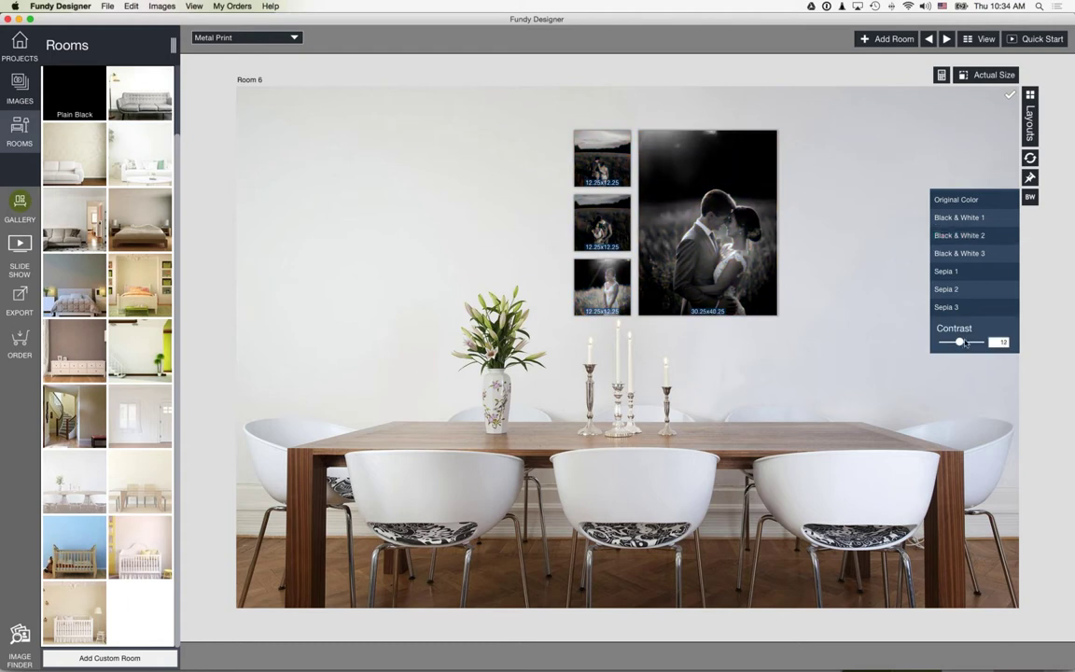
left_click(946, 289)
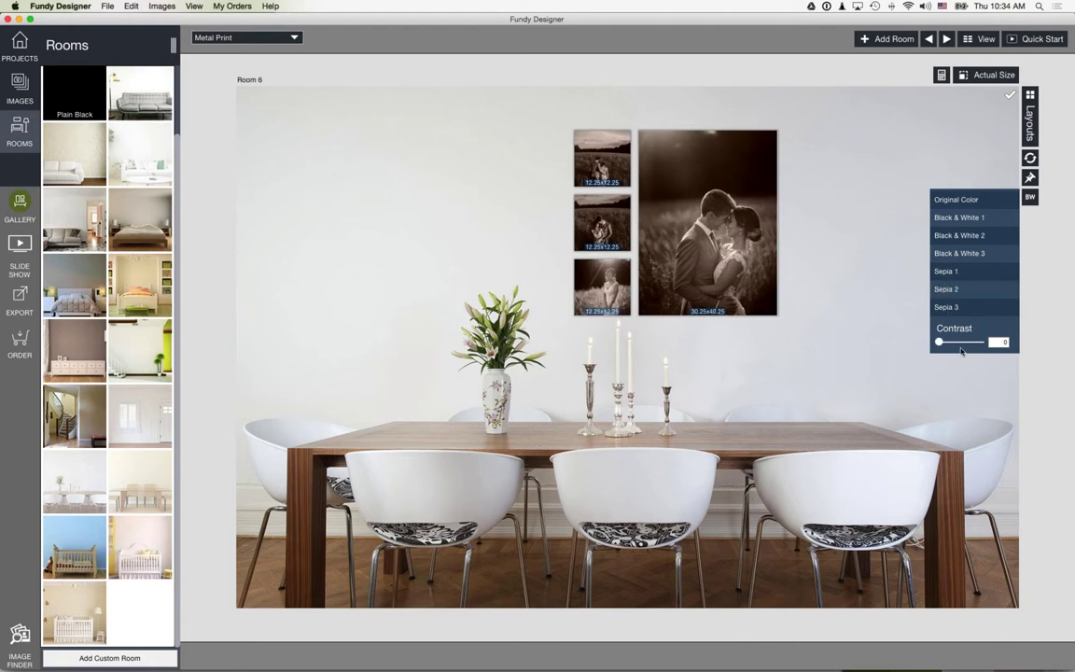
left_click_drag(939, 342, 949, 345)
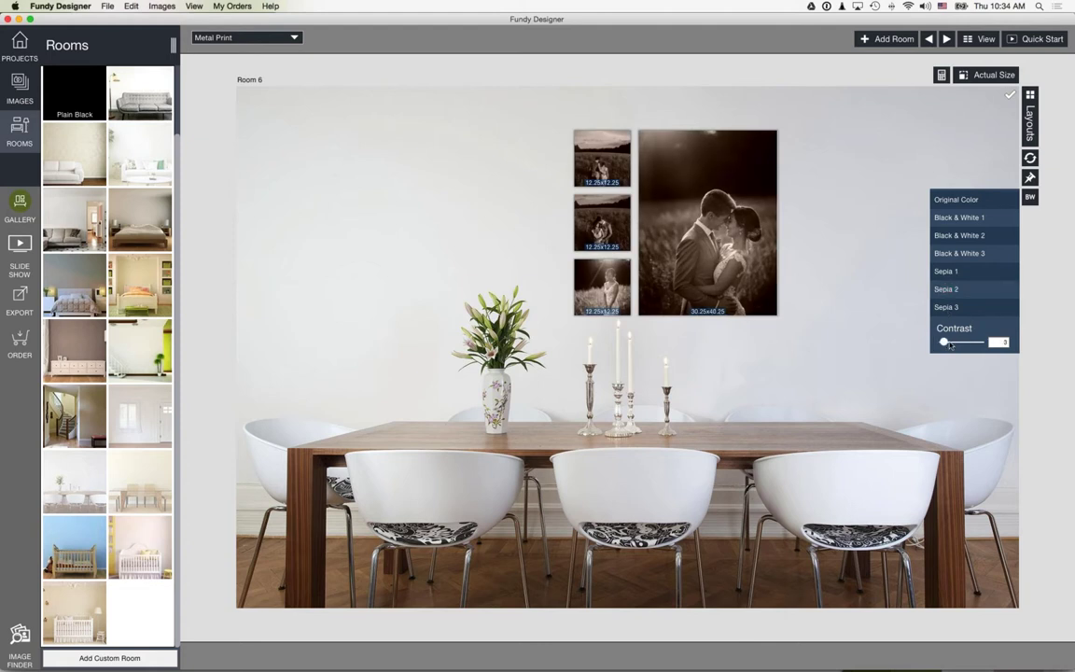
left_click(959, 198)
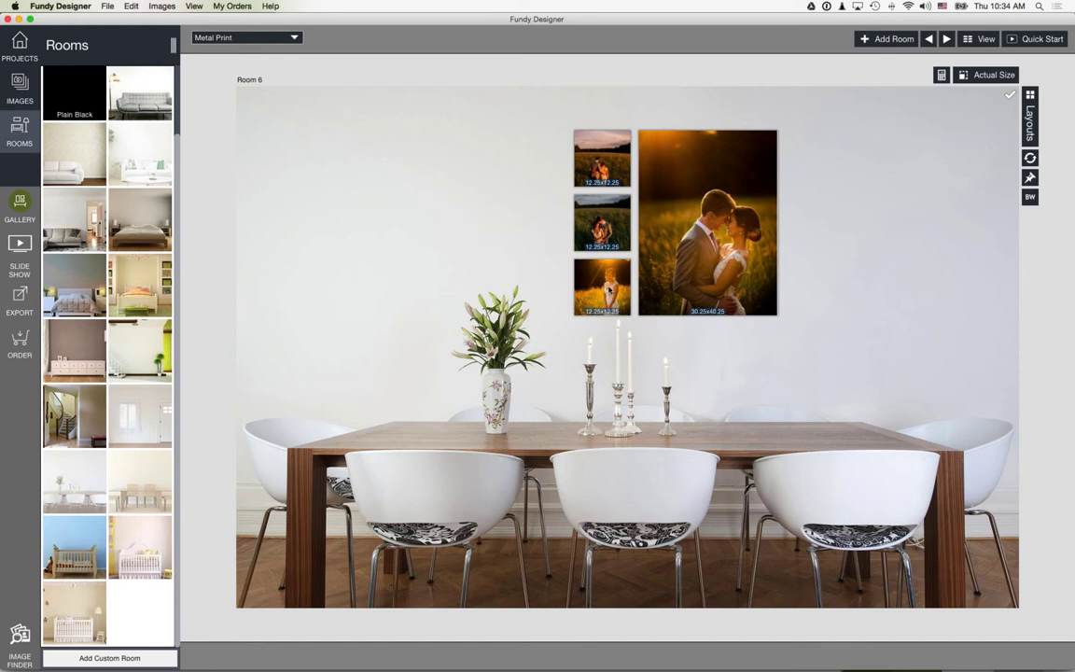
Browse the project's images, enlarge the large print of the embracing couple, and send its photo to Photoshop for editing.
left_click(11, 94)
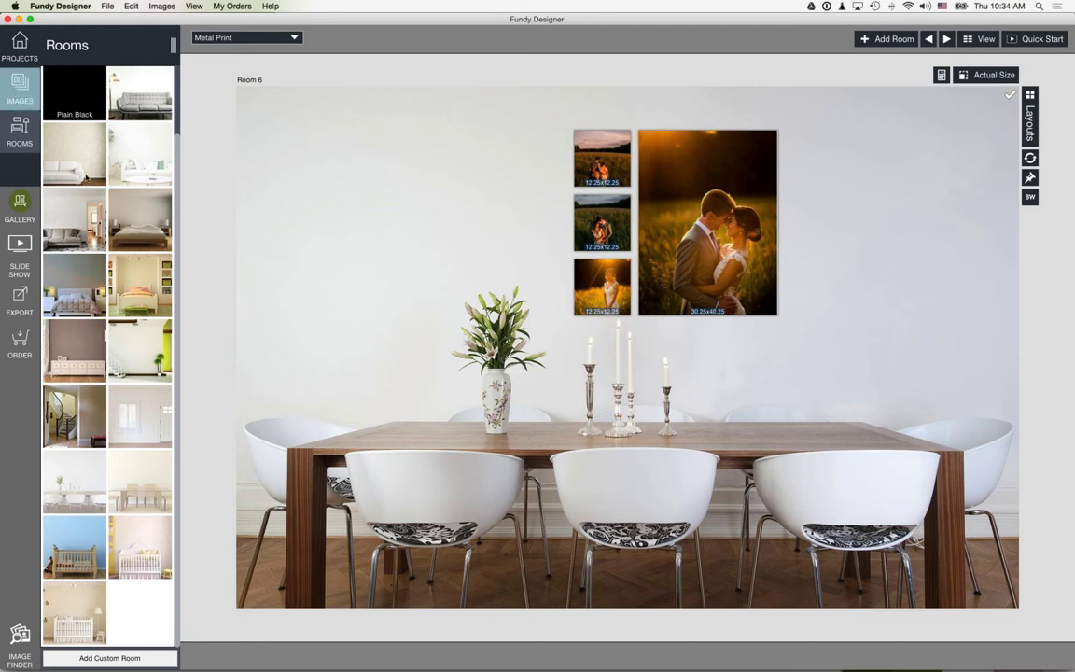
scroll(128, 275, "down", 5)
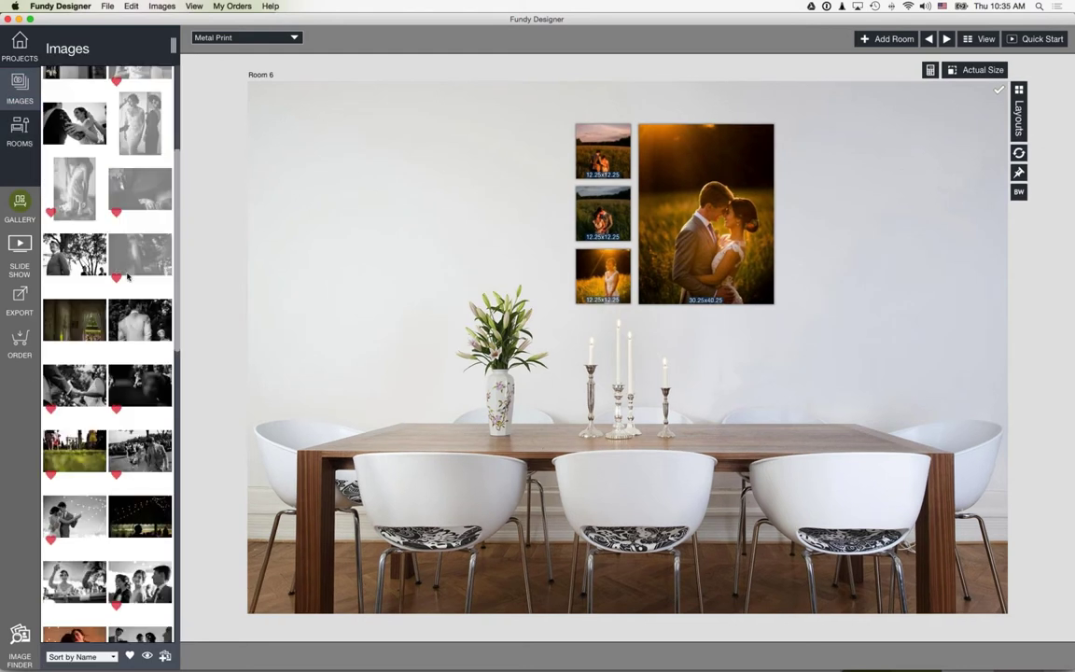
scroll(128, 274, "down", 15)
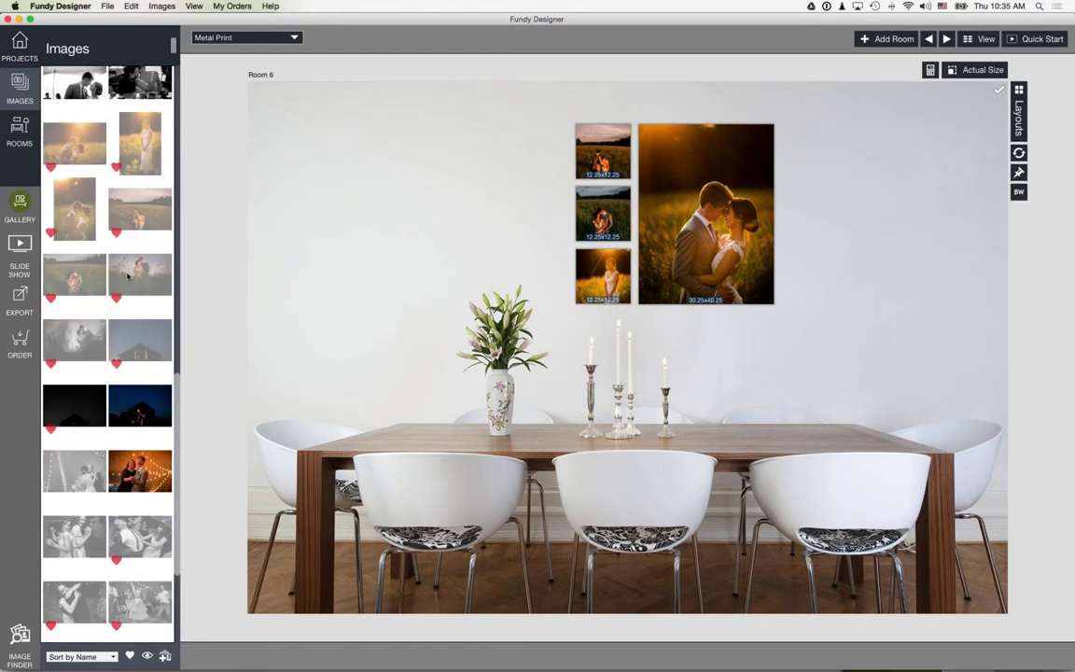
scroll(128, 274, "down", 4)
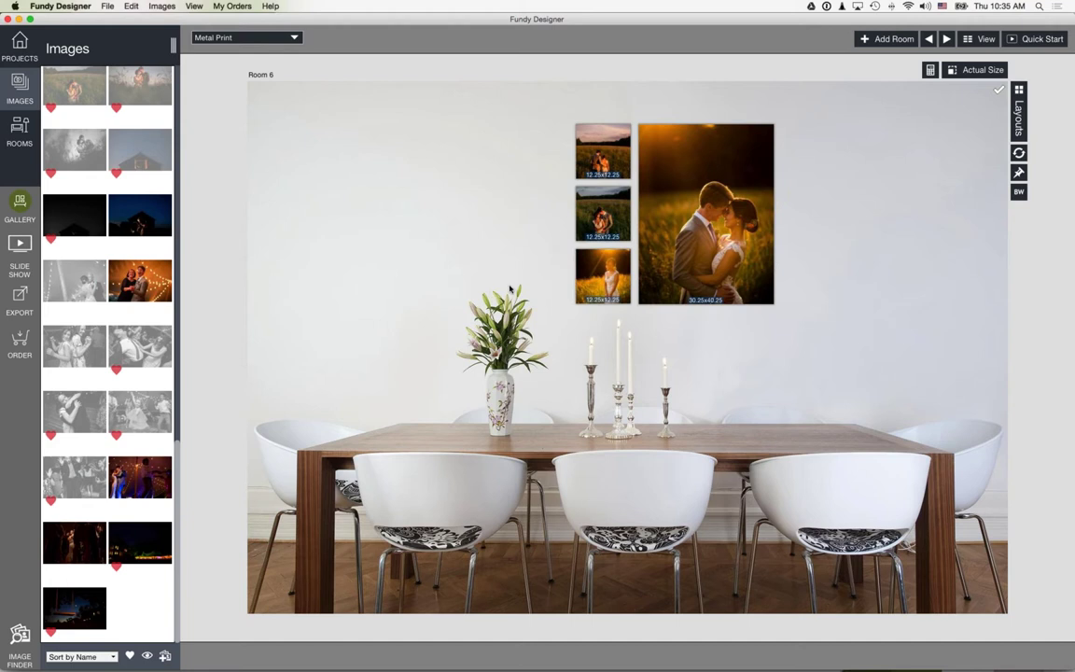
left_click(687, 230)
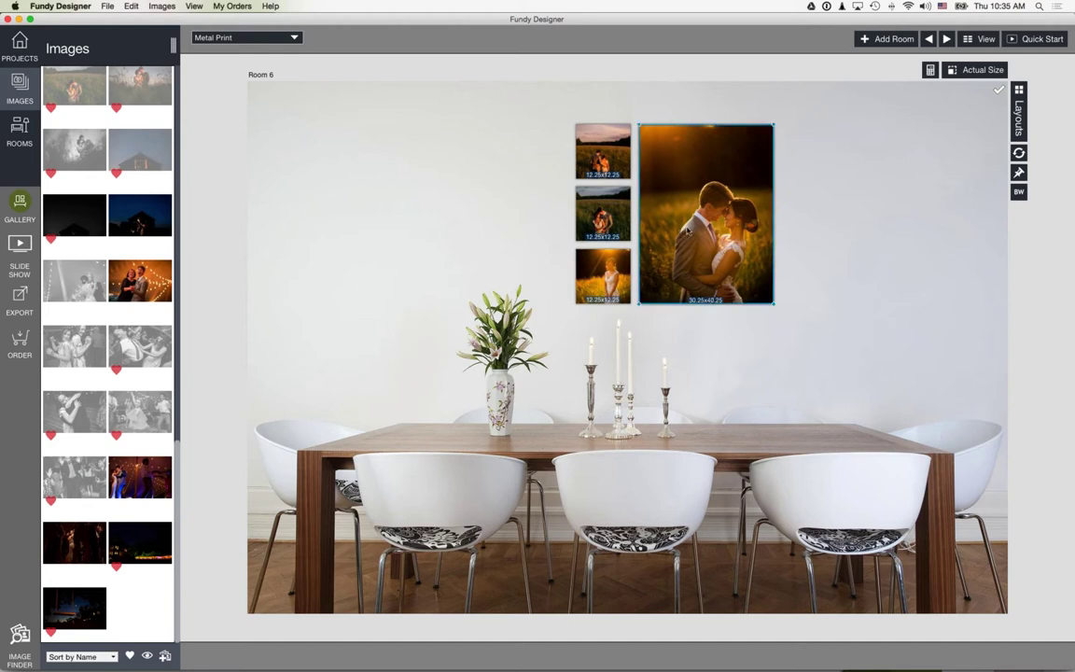
double_click(691, 233)
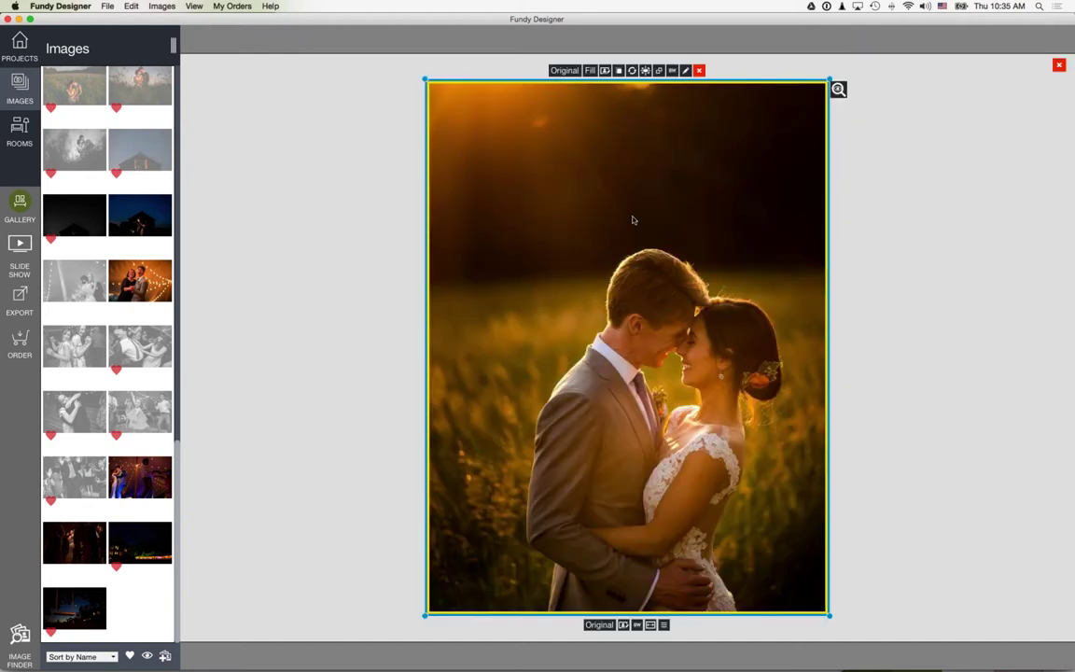
left_click(604, 71)
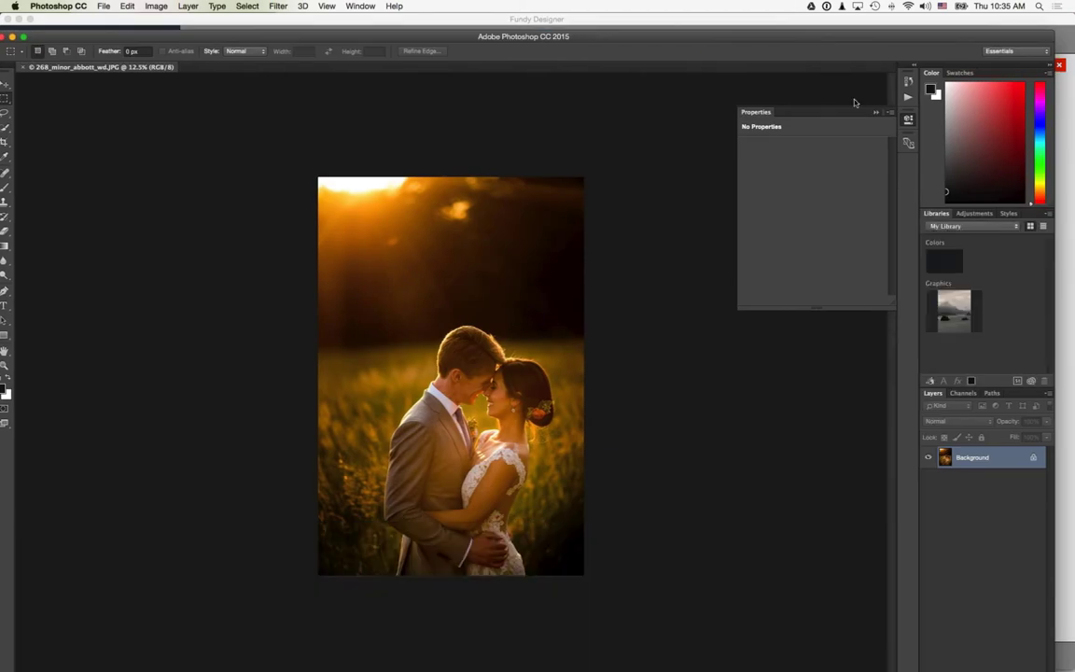
Run the Soften Skin action on the portrait with a 3.7-pixel Gaussian Blur, and finish with the Flatten & Save action.
left_click(909, 98)
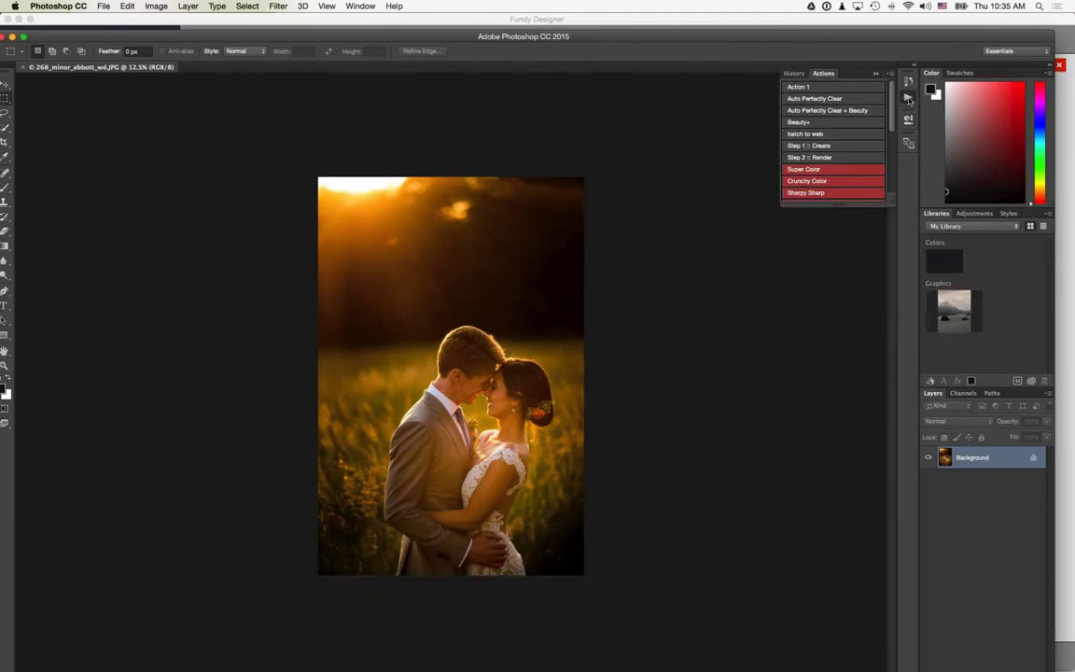
left_click(841, 184)
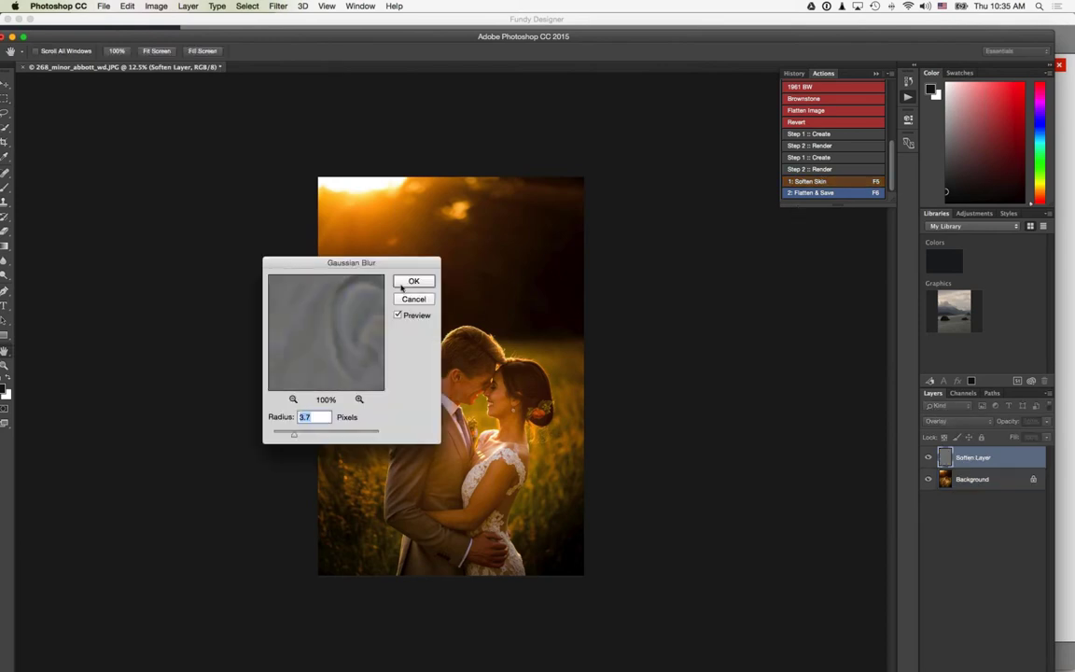
left_click(413, 281)
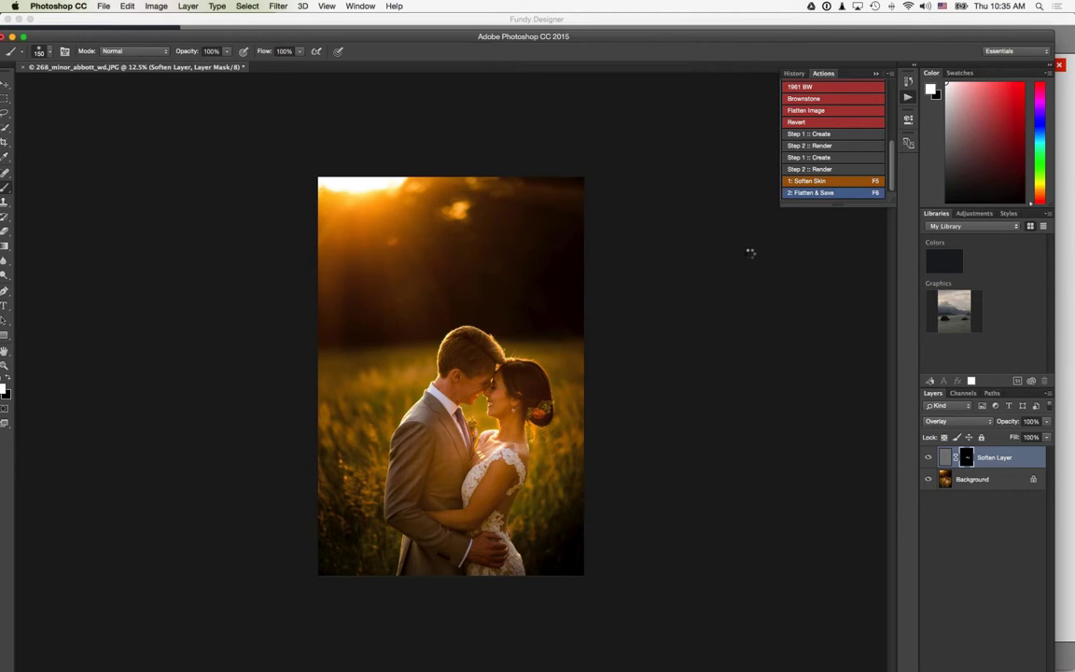
key("F6")
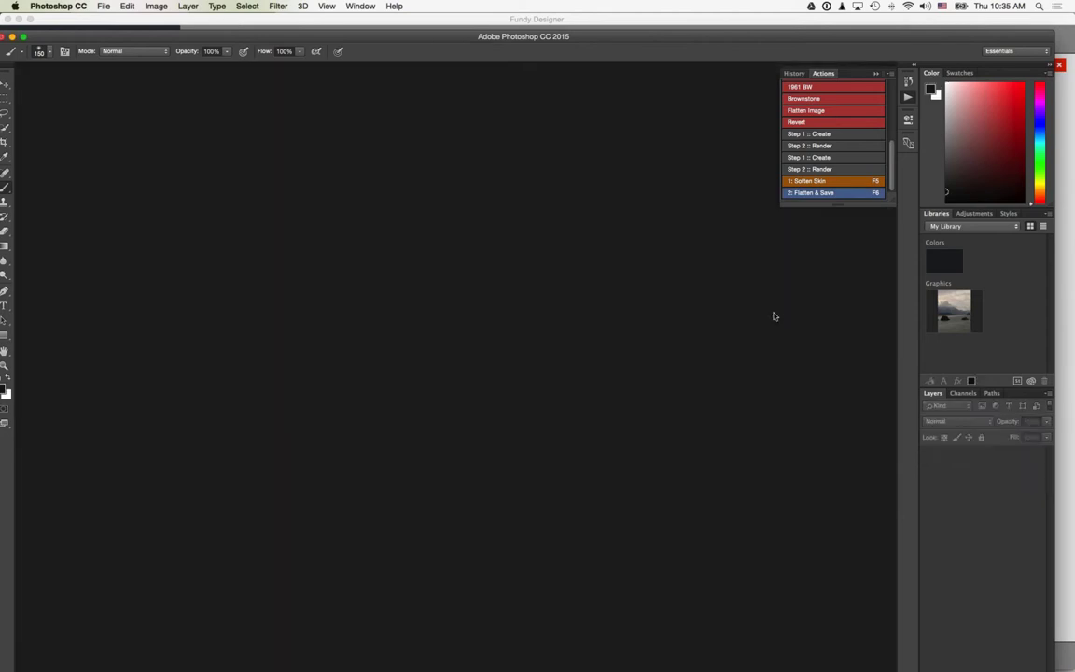
Switch back to Fundy Designer, to the enlarged view of the couple's portrait.
key("super+Tab")
left_click(721, 322)
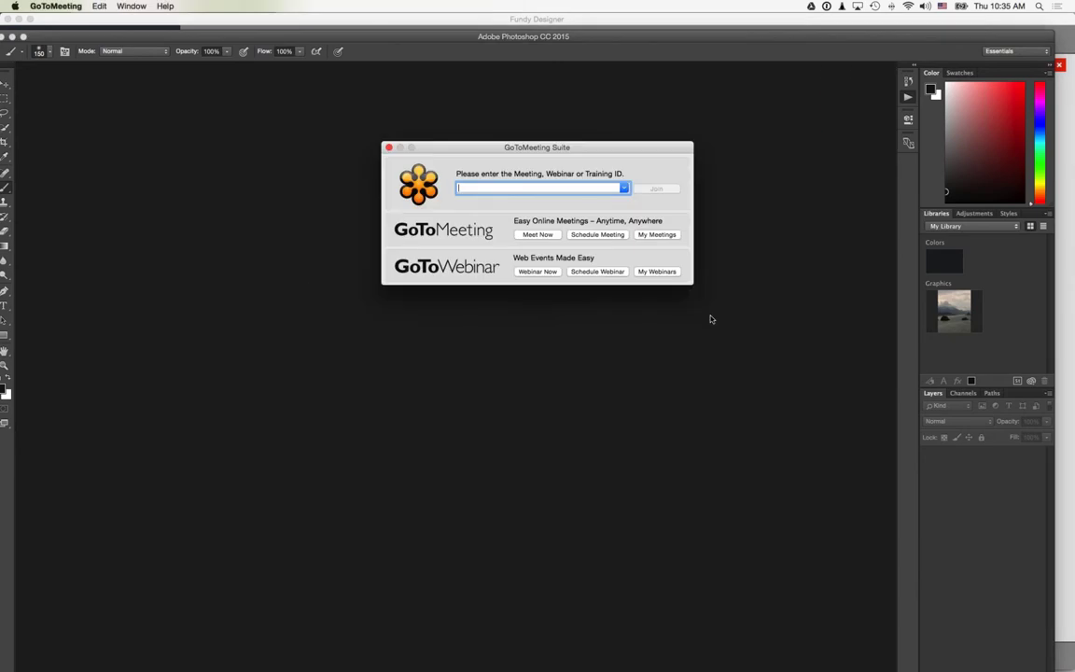
key("super+Tab")
key("super+Tab")
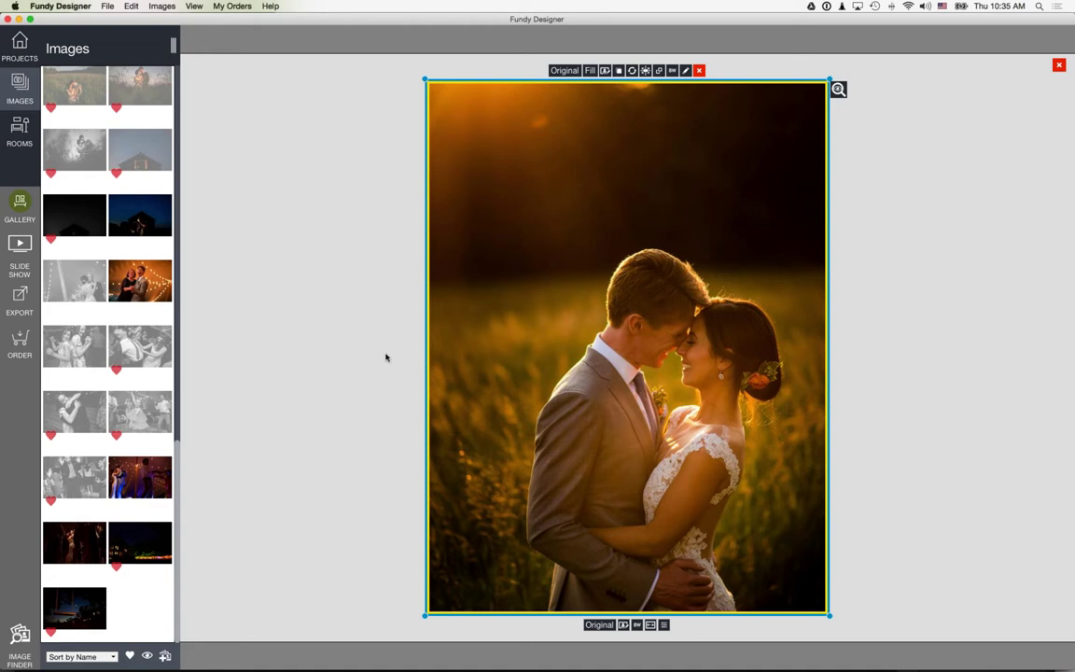
mouse_move(755, 653)
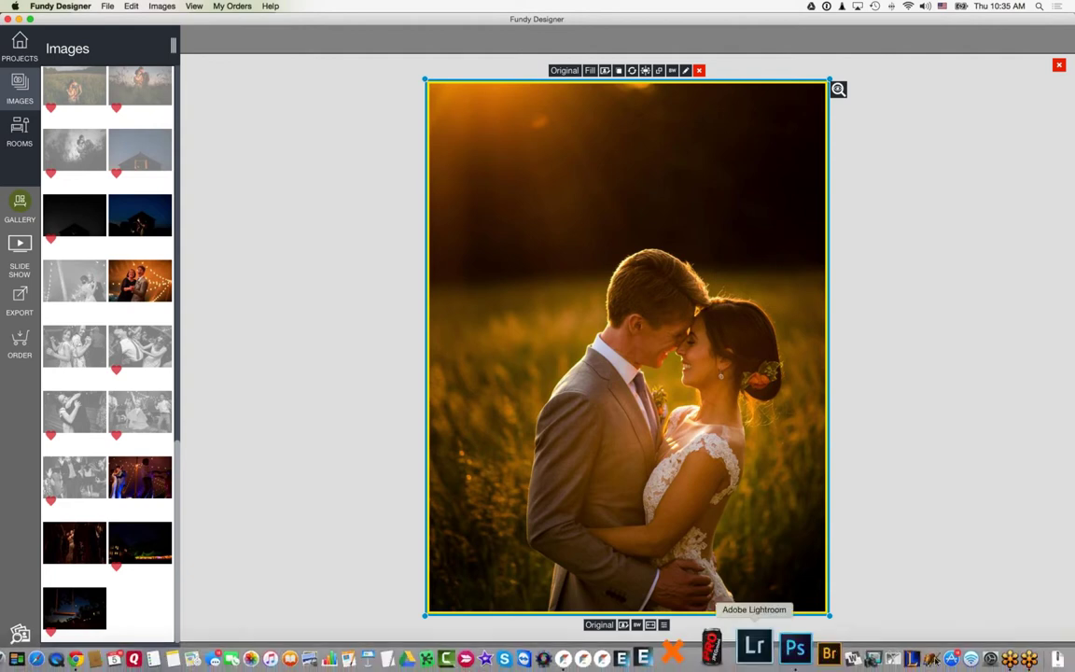
left_click(990, 655)
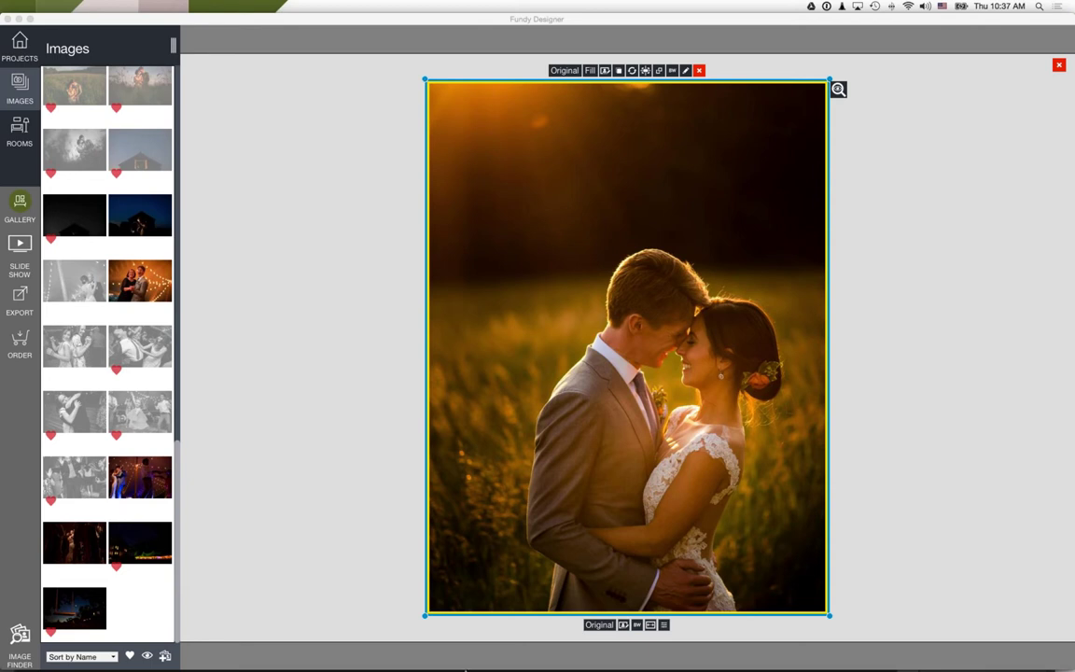
Switch to Chrome, close the invoice PDF, and open the Download / Free Trial page of the Fundy Designer website.
left_click(124, 664)
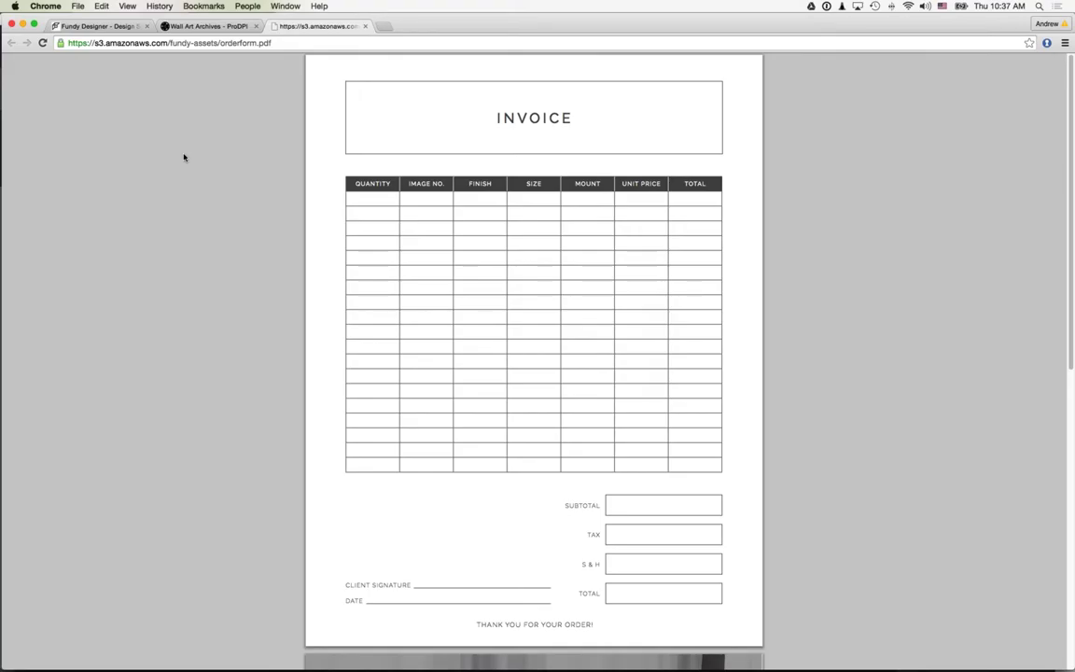
left_click(364, 26)
left_click(110, 27)
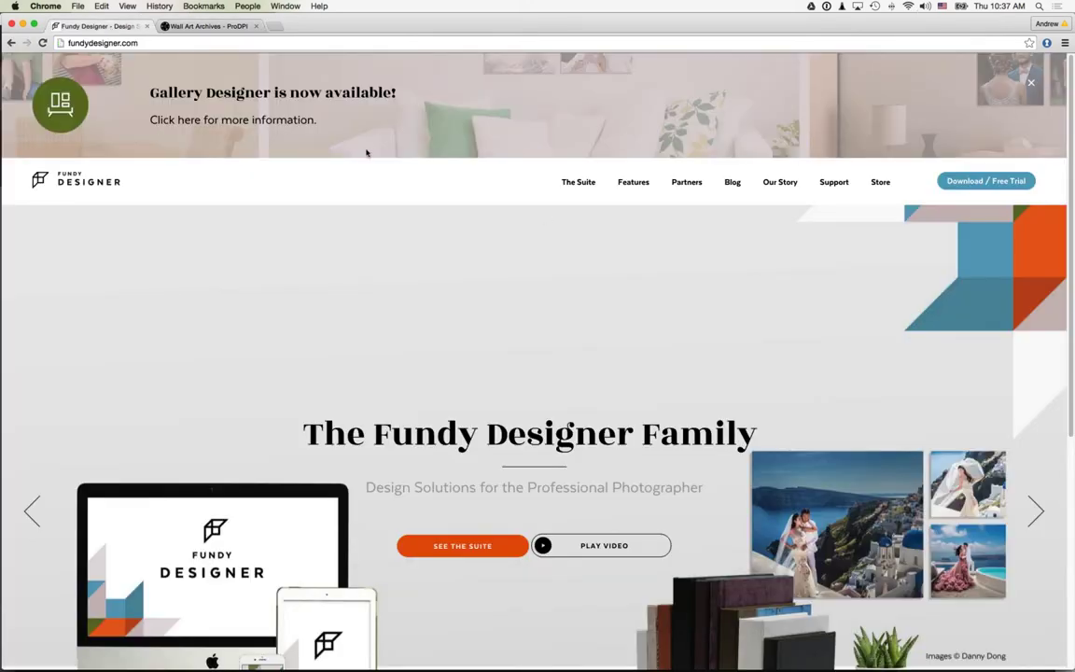
left_click(981, 182)
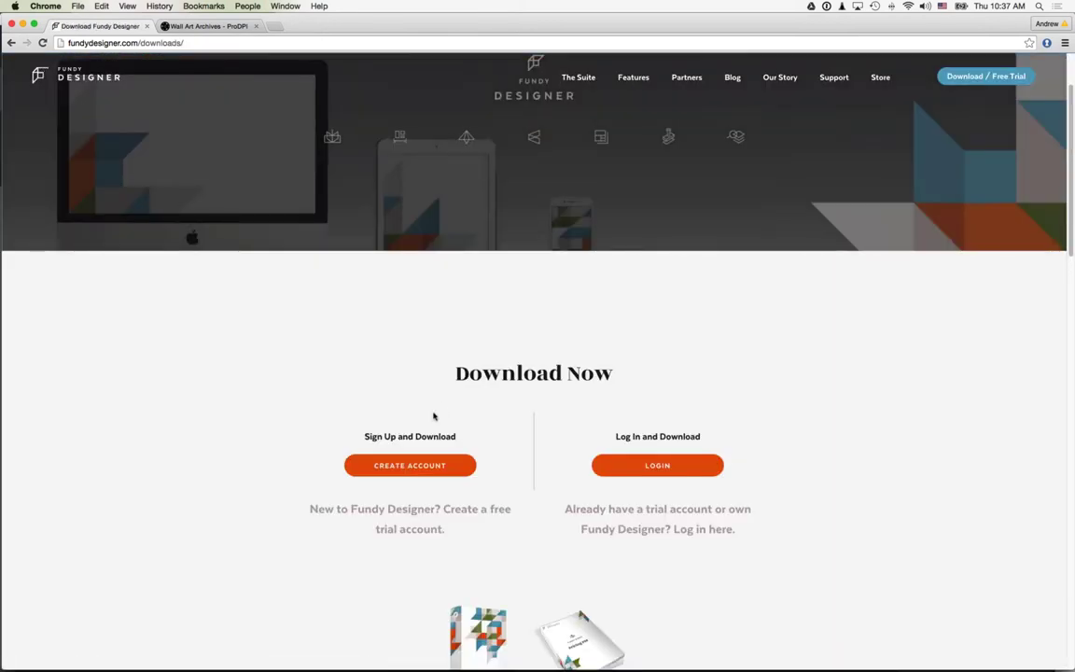
Look over the account and login options on the download page, and open the Fundy Designer blog.
scroll(538, 411, "down", 5)
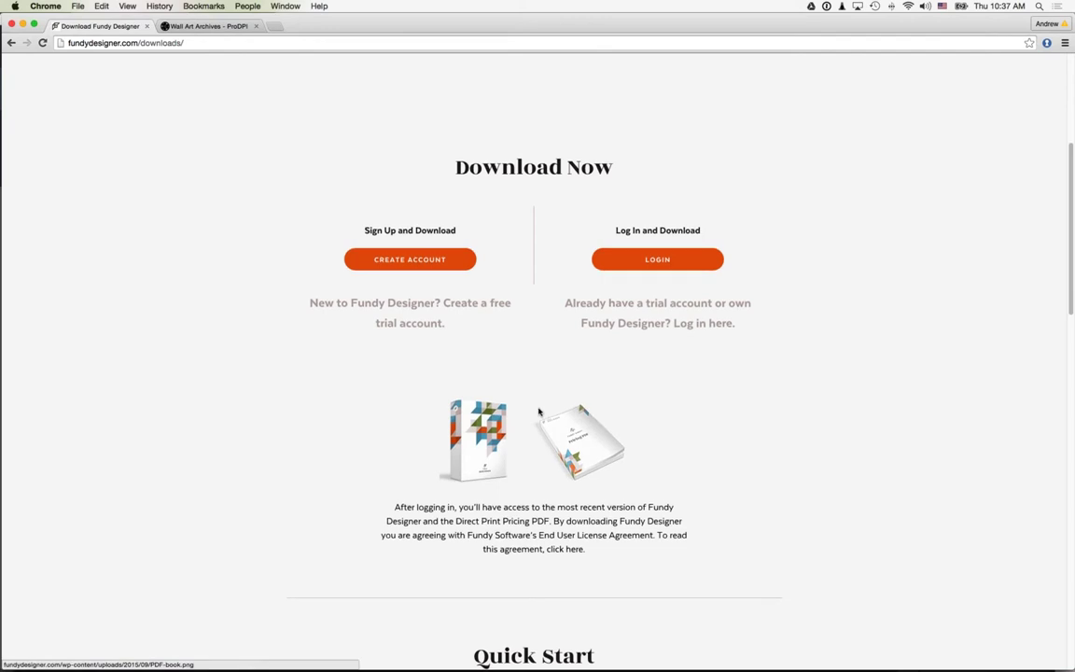
scroll(538, 410, "up", 5)
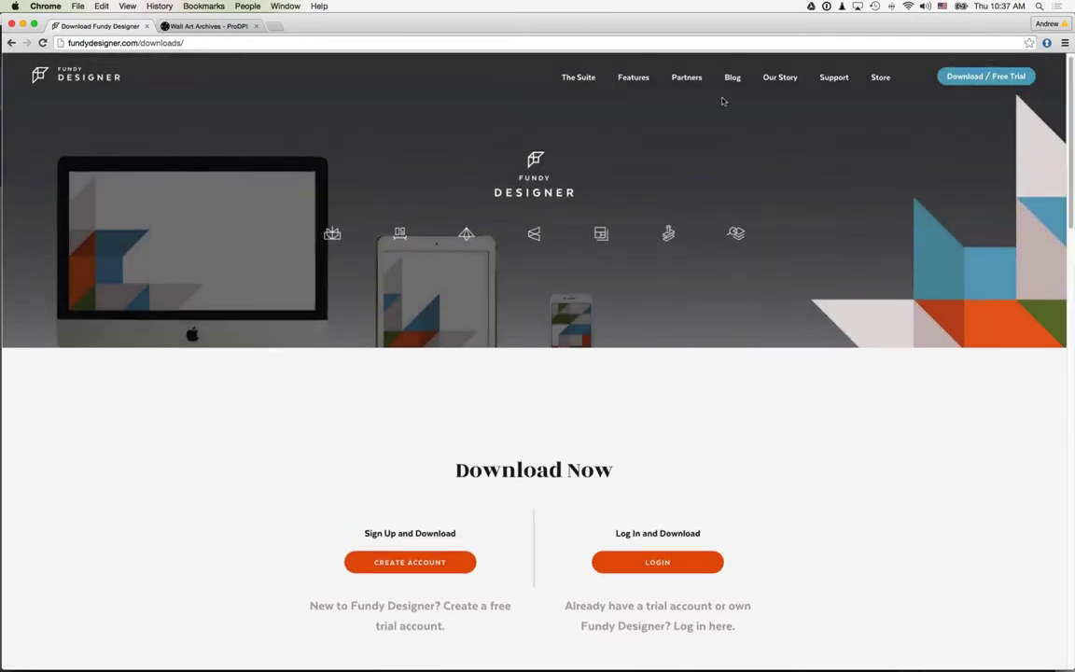
left_click(734, 81)
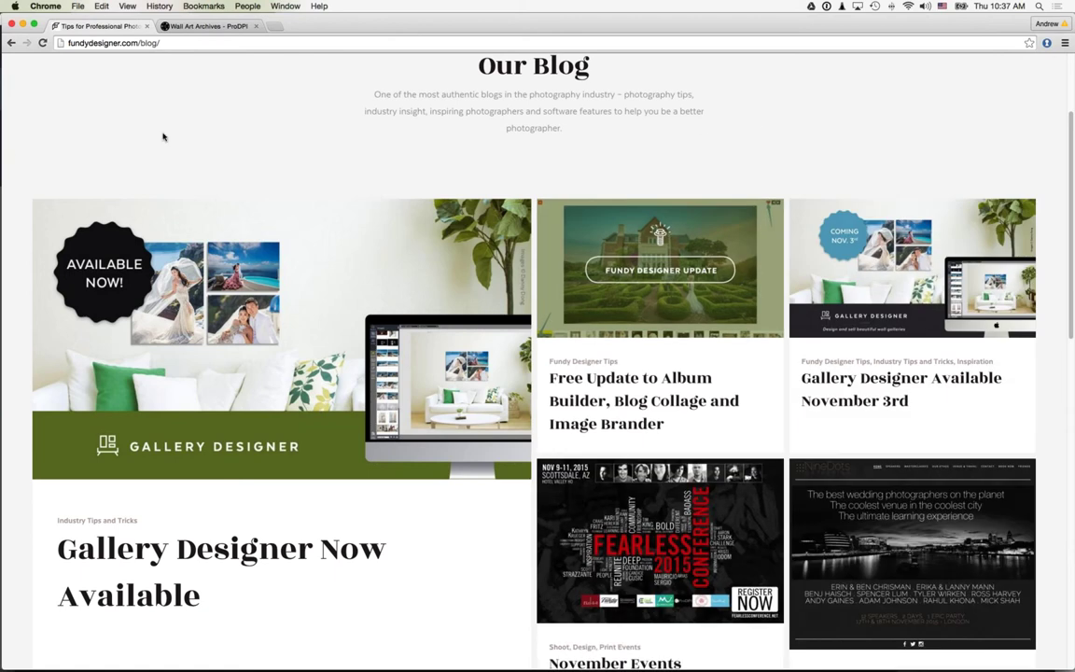
Search the Fundy Designer blog for "skin softening".
scroll(138, 179, "down", 1)
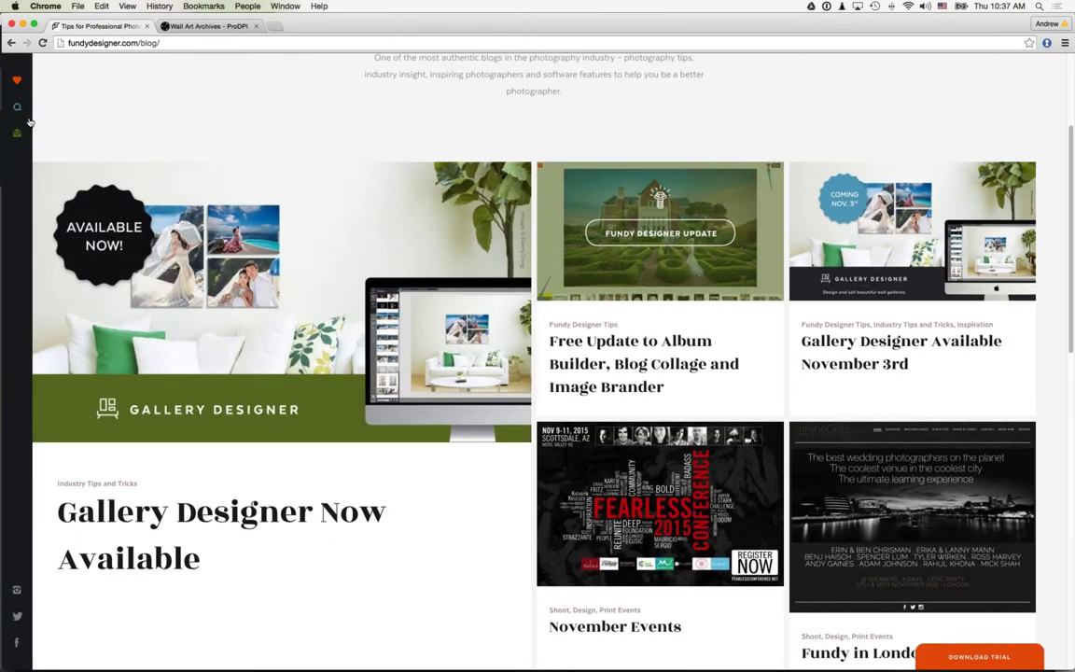
left_click(17, 107)
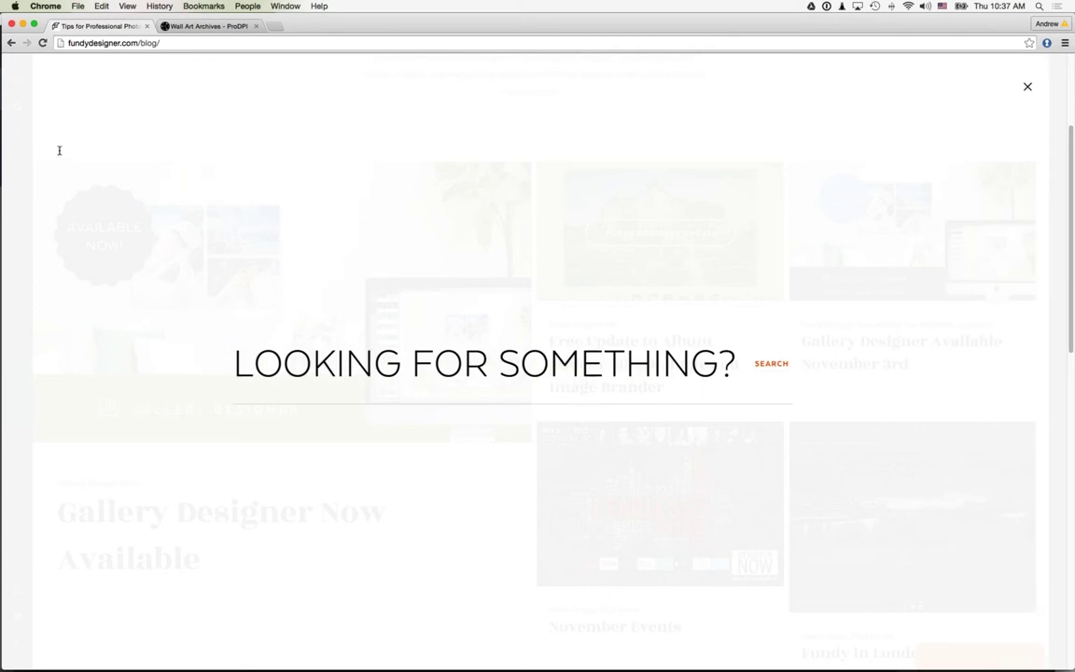
left_click(537, 363)
type("SKKI")
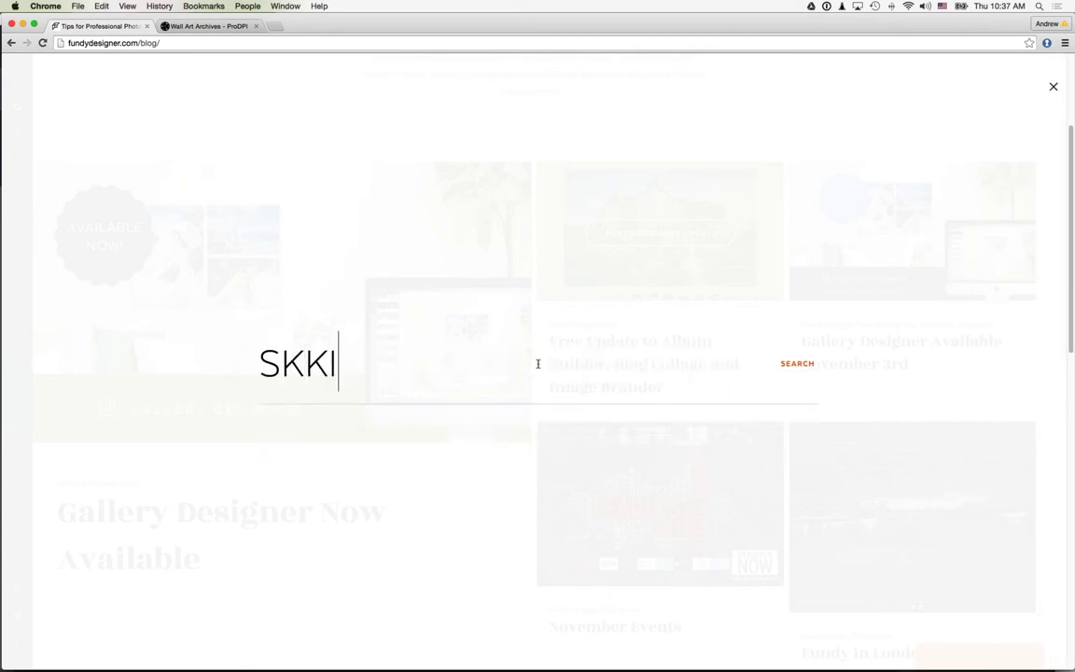
key("BackSpace")
key("BackSpace")
type("IN SO")
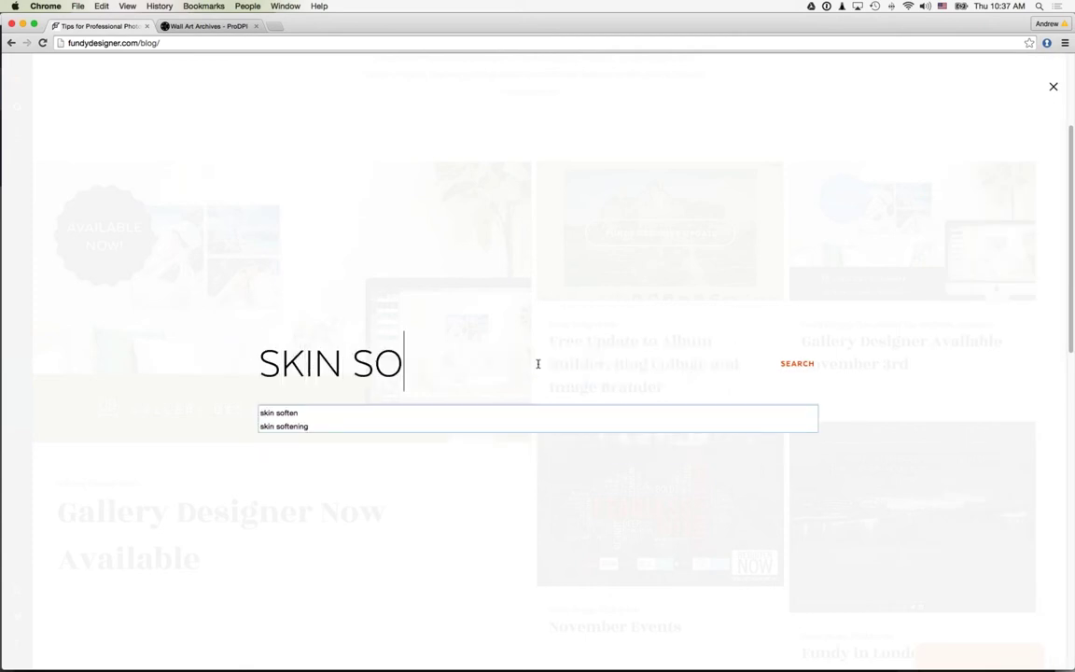
type("FTENIN")
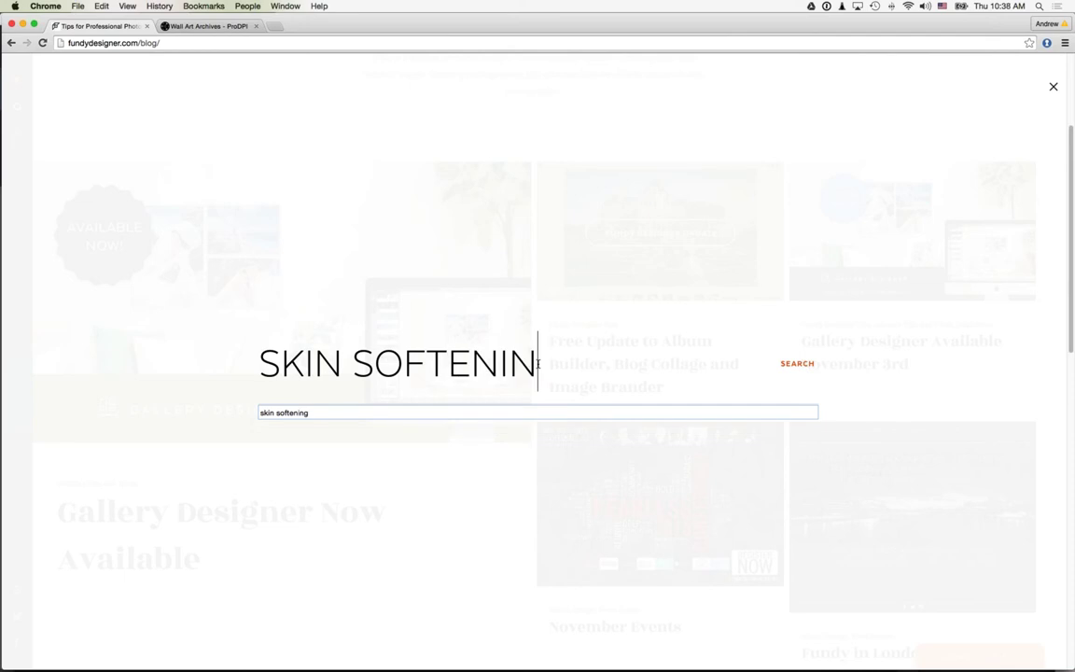
type("G")
key("Return")
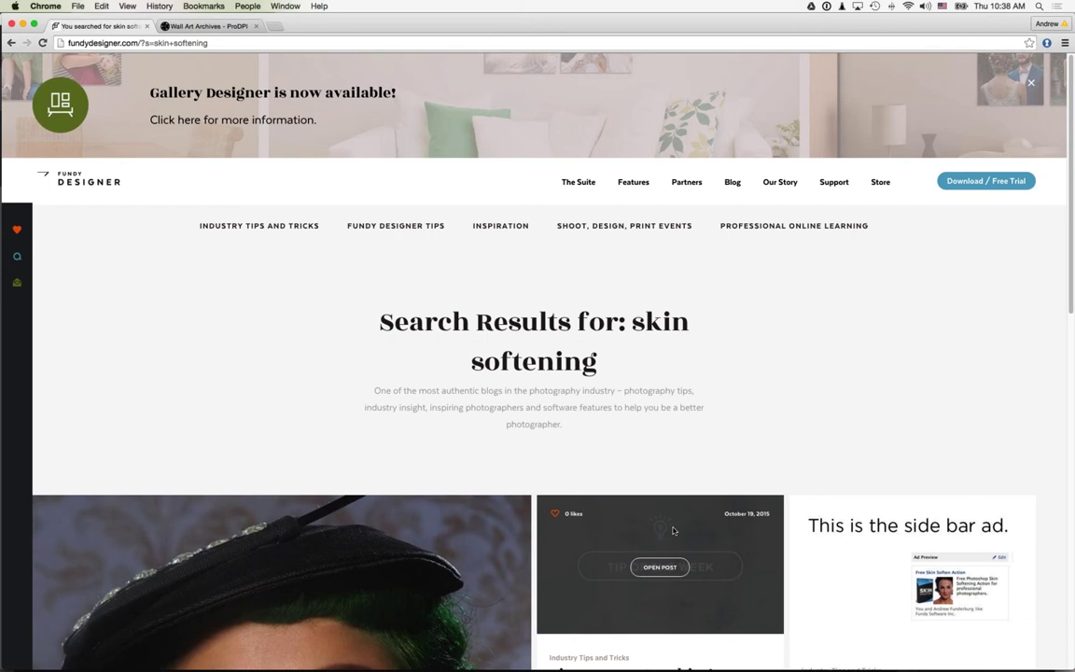
Open the "Tip • Easy Retouching + Bonus Free Action" post and look through it down to the free action download link.
scroll(673, 530, "down", 3)
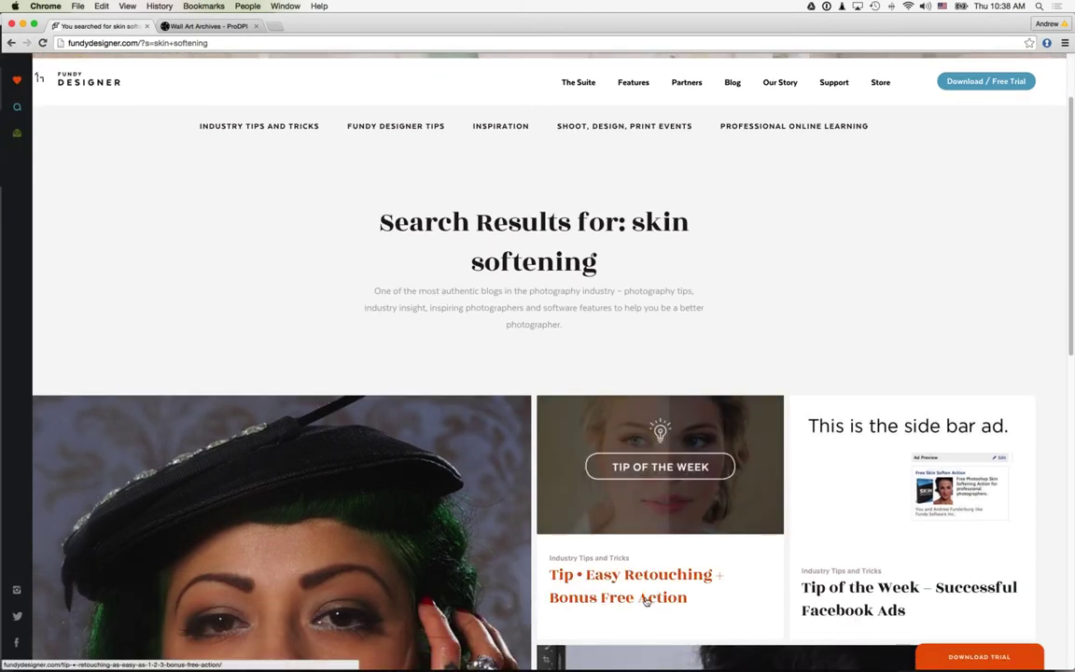
scroll(651, 569, "down", 2)
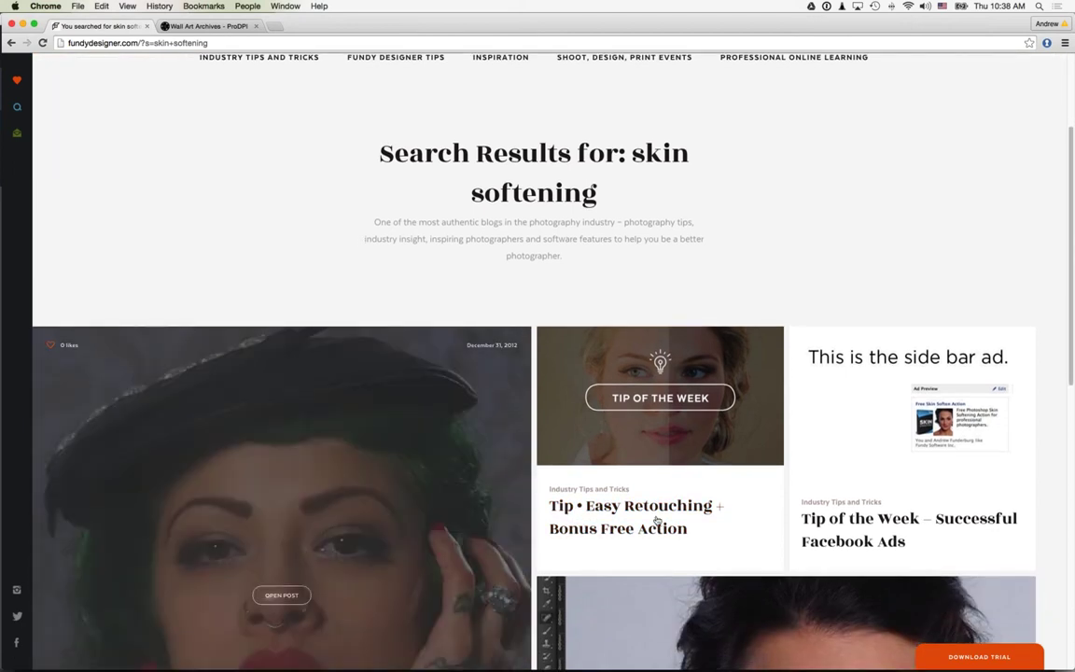
left_click(661, 514)
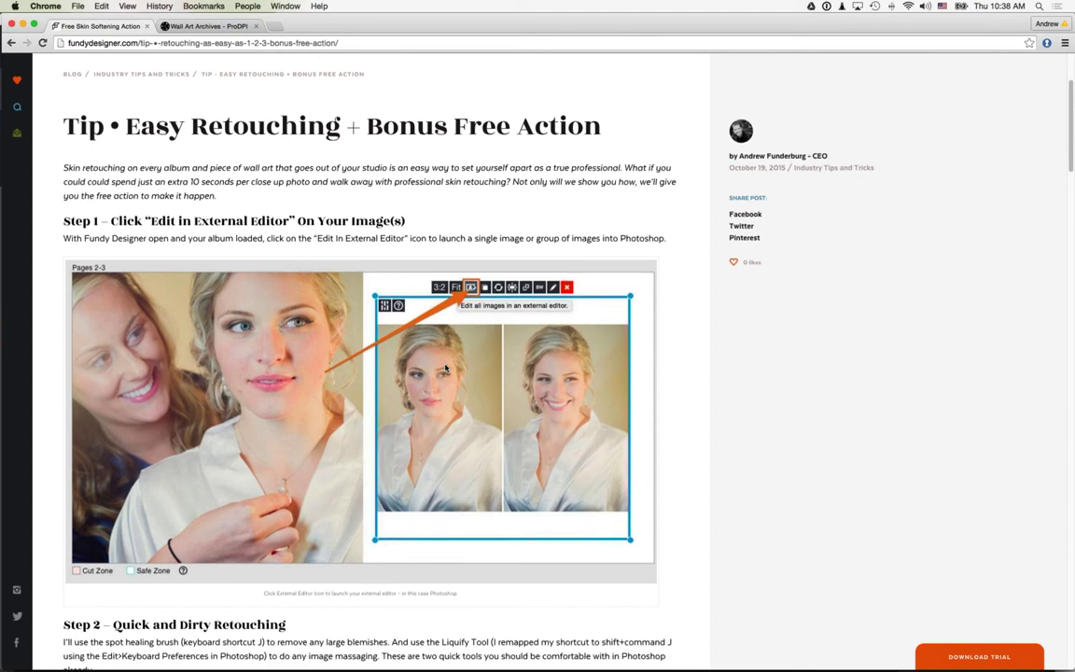
scroll(439, 350, "down", 4)
scroll(445, 367, "down", 20)
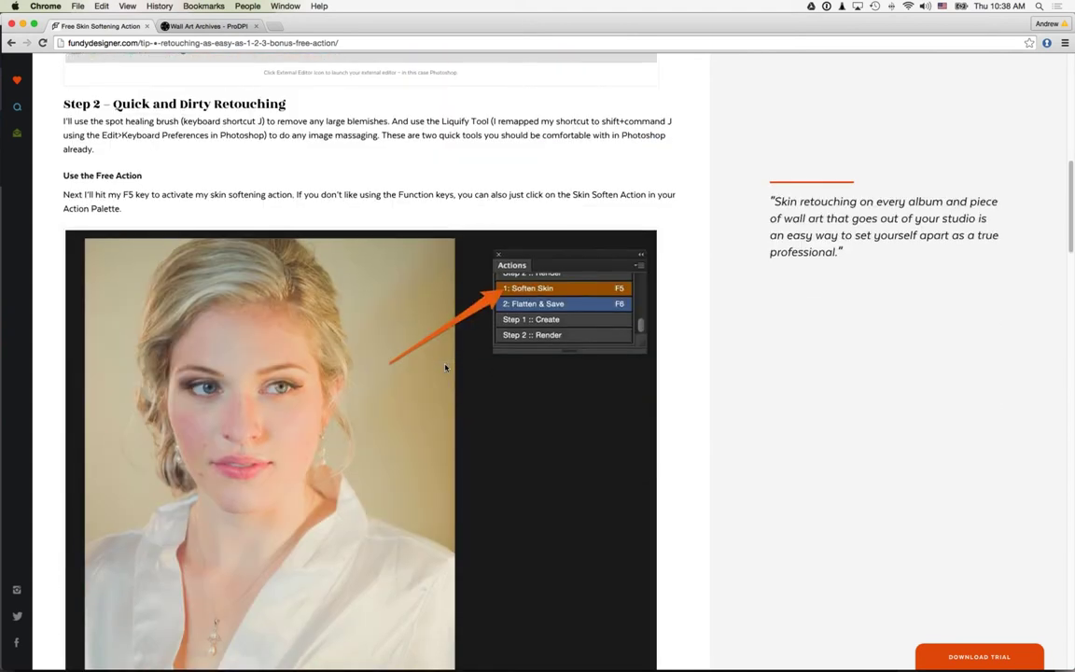
scroll(445, 367, "down", 20)
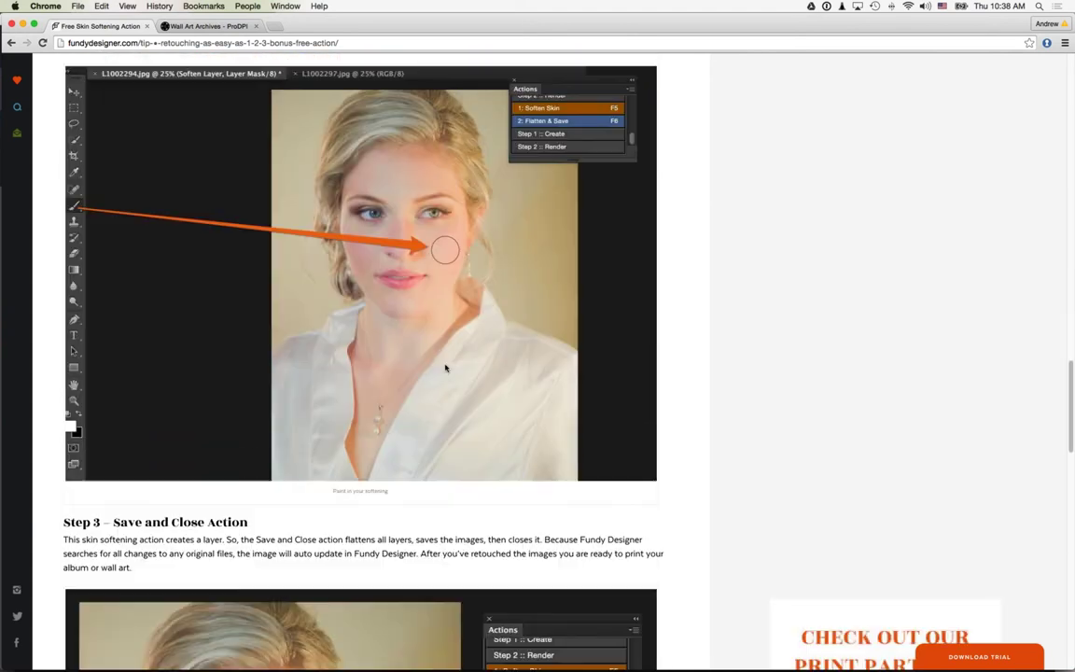
scroll(445, 368, "down", 3)
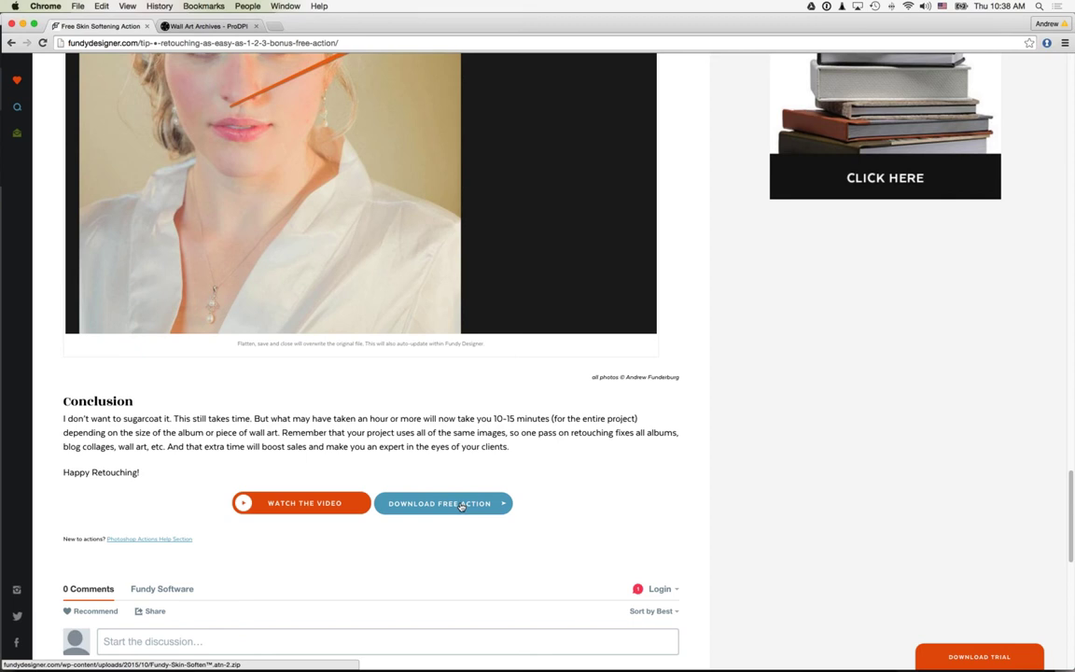
Copy the web address of the retouching post and switch to GoToMeeting.
scroll(461, 506, "up", 10)
key("super+l")
key("super+c")
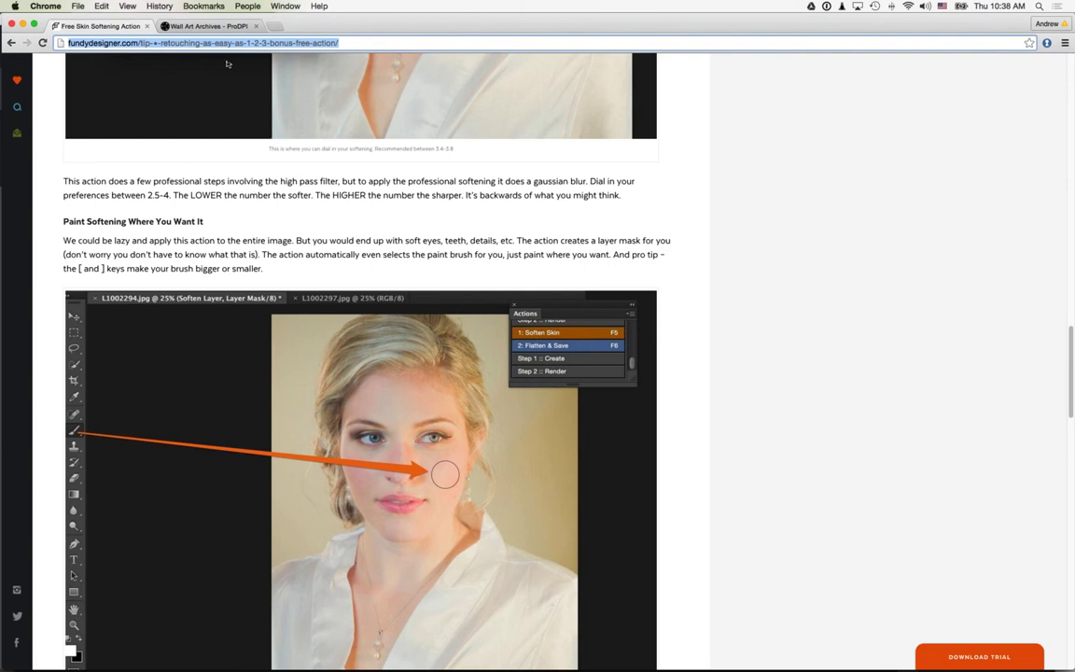
key("super+Tab")
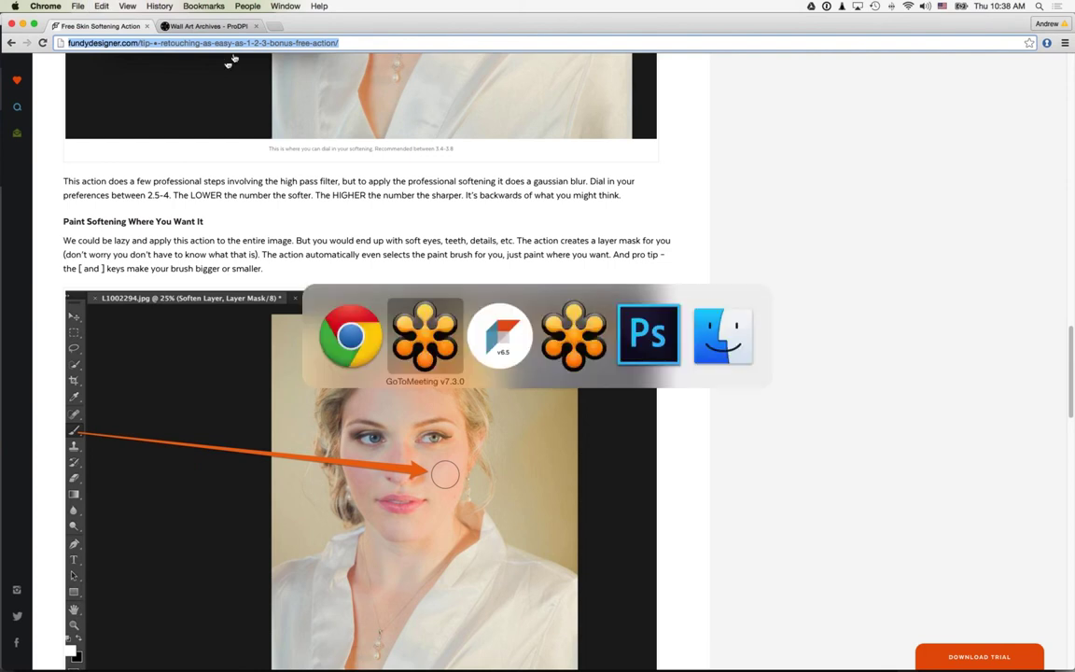
mouse_move(1027, 644)
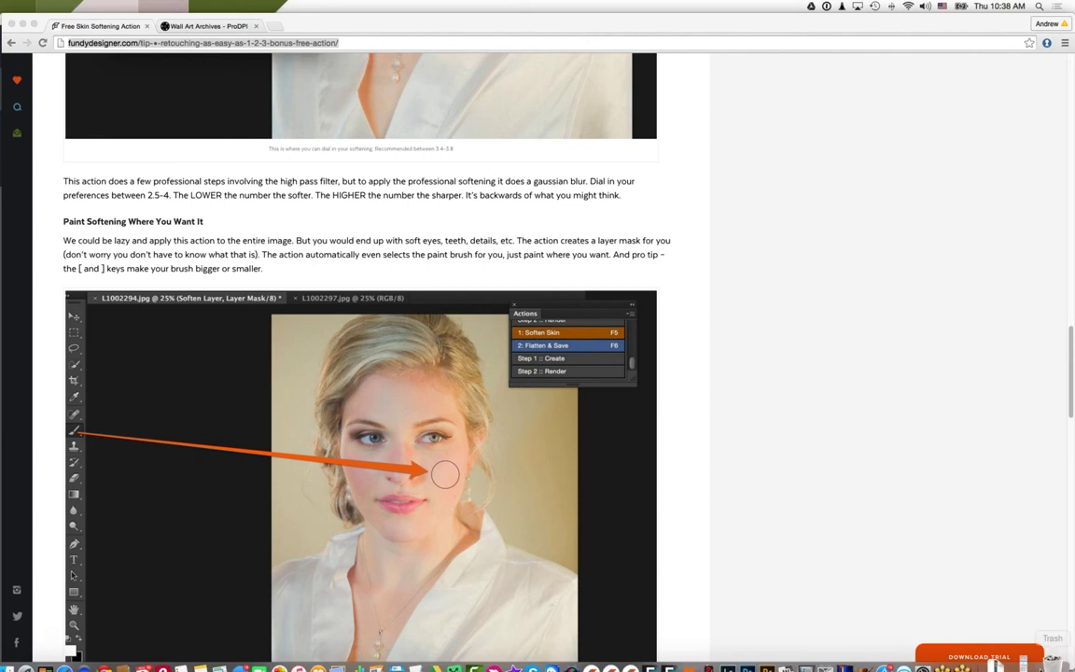